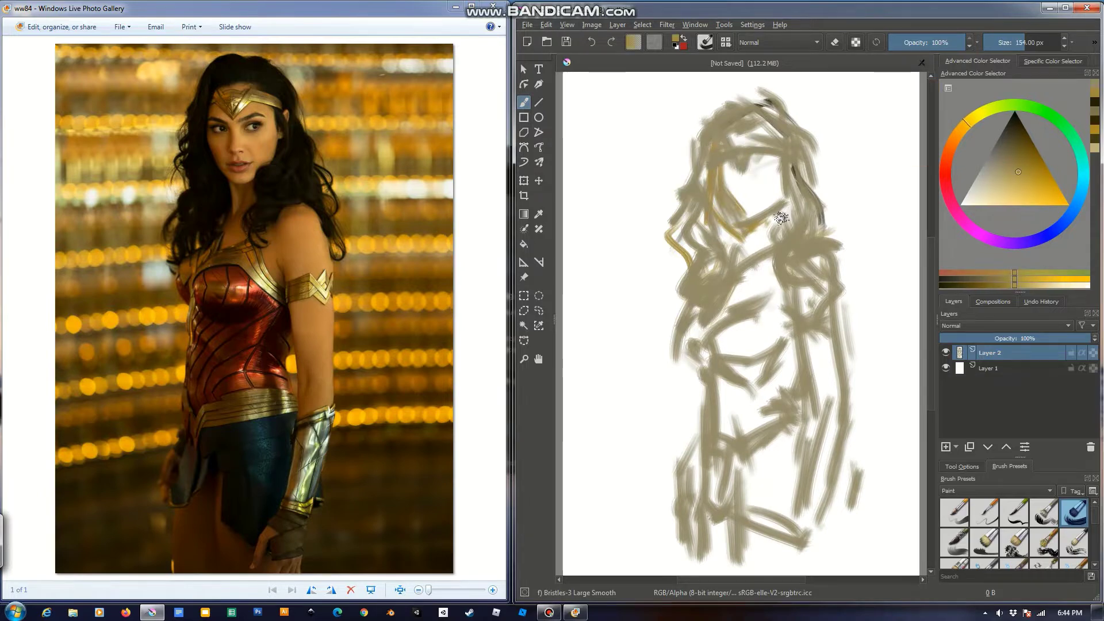
# Pick a skin tone from the pop-up palette and block it over the face, neck, arm, hips and legs
pyautogui.rightClick(686, 232)
pyautogui.click(796, 192)
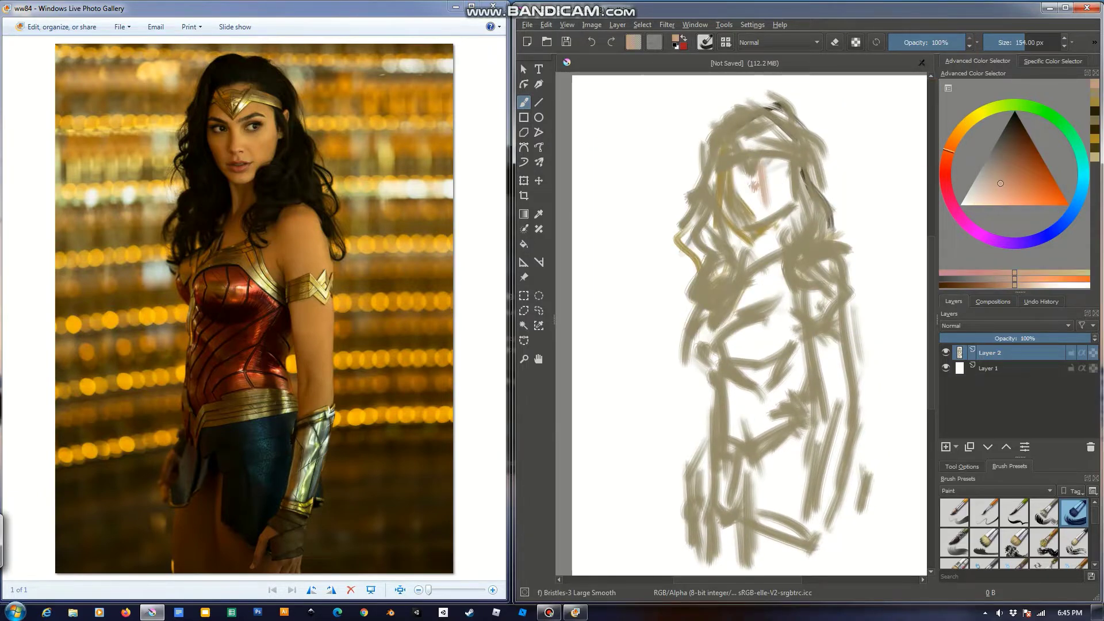
pyautogui.moveTo(767, 202)
pyautogui.mouseDown()
pyautogui.moveTo(777, 172)
pyautogui.moveTo(747, 213)
pyautogui.mouseUp()
pyautogui.moveTo(767, 173)
pyautogui.mouseDown()
pyautogui.moveTo(754, 270)
pyautogui.moveTo(828, 362)
pyautogui.mouseUp()
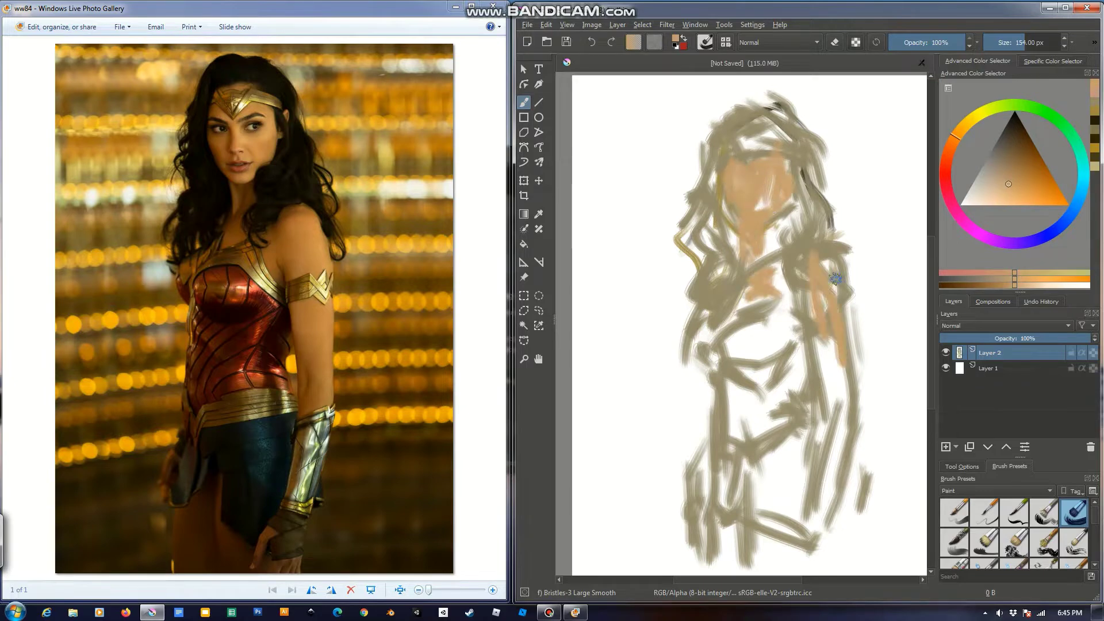
pyautogui.moveTo(828, 241)
pyautogui.mouseDown()
pyautogui.moveTo(856, 425)
pyautogui.moveTo(836, 437)
pyautogui.mouseUp()
pyautogui.moveTo(816, 494); pyautogui.dragTo(828, 552)
pyautogui.moveTo(759, 517); pyautogui.dragTo(719, 552)
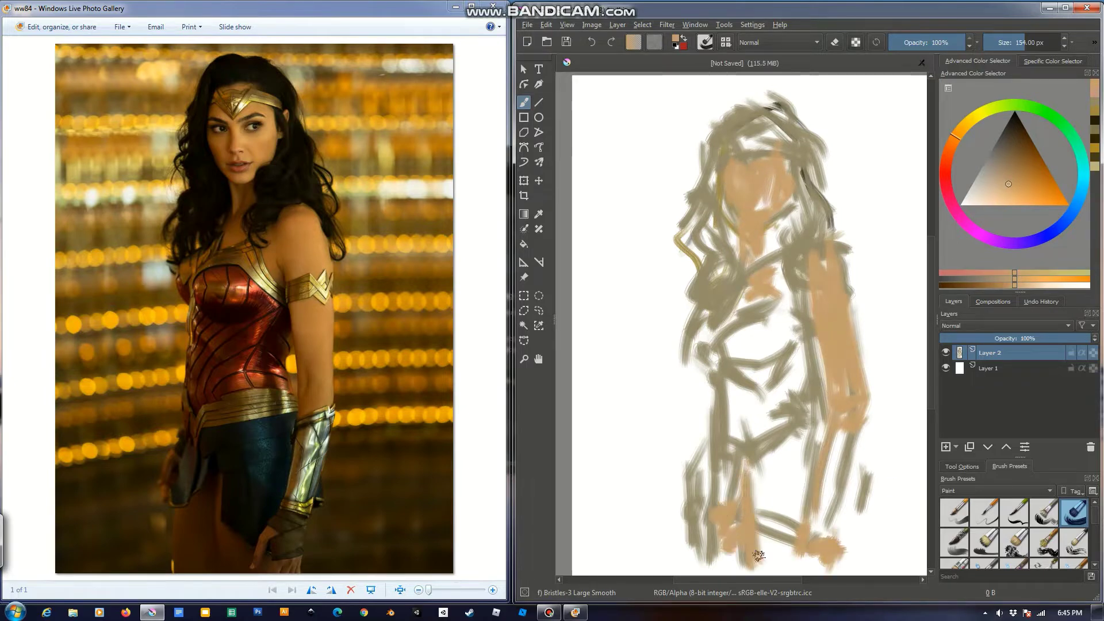
pyautogui.moveTo(713, 506); pyautogui.dragTo(794, 569)
# Paint dark red across the chest for the bodice, then add khaki strokes over the neck and chest
pyautogui.click(1024, 173)
pyautogui.moveTo(770, 350); pyautogui.dragTo(719, 386)
pyautogui.moveTo(695, 345); pyautogui.dragTo(724, 403)
pyautogui.moveTo(810, 322); pyautogui.dragTo(776, 420)
pyautogui.click(1018, 156)
pyautogui.moveTo(788, 284)
pyautogui.mouseDown()
pyautogui.moveTo(701, 339)
pyautogui.moveTo(716, 429)
pyautogui.mouseUp()
# Paint dark brown hair down the left side of the head
pyautogui.moveTo(759, 227); pyautogui.dragTo(750, 265)
pyautogui.click(1009, 167)
pyautogui.click(1012, 134)
pyautogui.moveTo(770, 106)
pyautogui.mouseDown()
pyautogui.moveTo(721, 141)
pyautogui.moveTo(689, 184)
pyautogui.mouseUp()
pyautogui.moveTo(730, 144); pyautogui.dragTo(681, 241)
pyautogui.moveTo(739, 172); pyautogui.dragTo(690, 265)
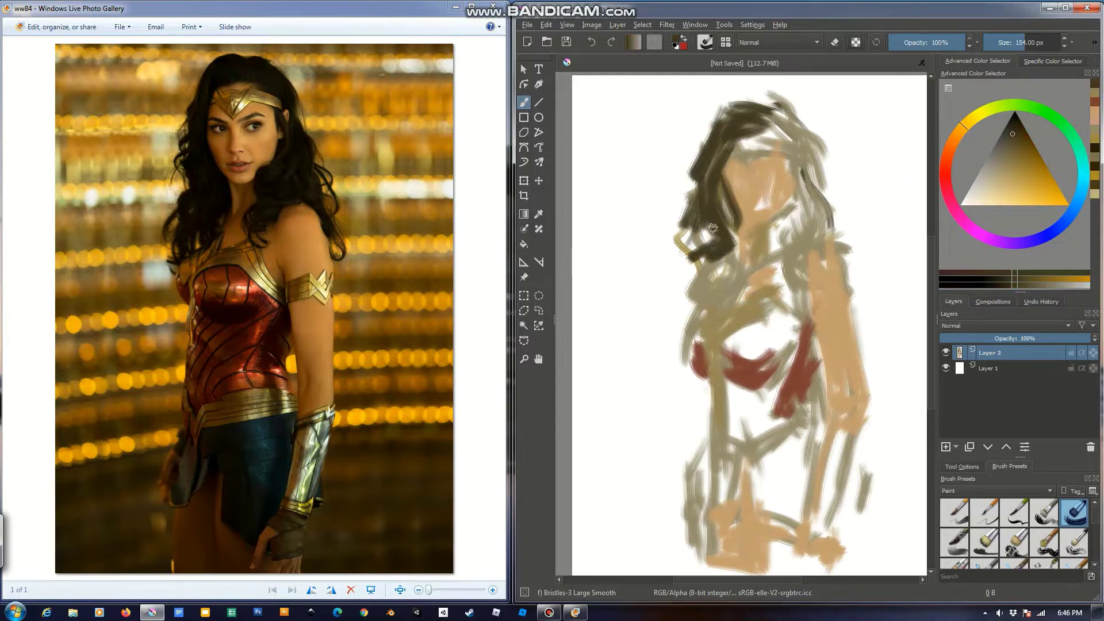
pyautogui.moveTo(745, 224); pyautogui.dragTo(699, 286)
# Paint dark brown hair waves down the right side of the head to the shoulder
pyautogui.moveTo(810, 195); pyautogui.dragTo(776, 236)
pyautogui.moveTo(771, 103); pyautogui.dragTo(804, 190)
pyautogui.moveTo(827, 143); pyautogui.dragTo(782, 241)
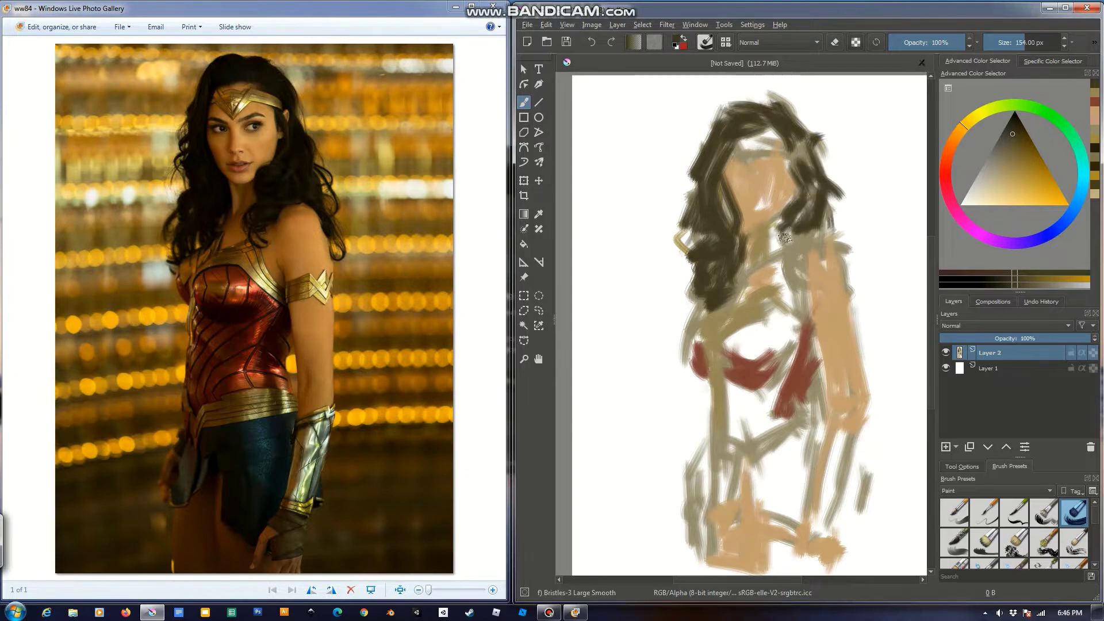
pyautogui.moveTo(816, 207); pyautogui.dragTo(770, 296)
pyautogui.moveTo(834, 213)
pyautogui.mouseDown()
pyautogui.moveTo(817, 223)
pyautogui.moveTo(842, 253)
pyautogui.mouseUp()
pyautogui.moveTo(828, 189); pyautogui.dragTo(854, 293)
# Add muted red and pinkish highlight strokes to the bodice
pyautogui.moveTo(727, 325)
pyautogui.mouseDown()
pyautogui.moveTo(799, 339)
pyautogui.moveTo(811, 385)
pyautogui.mouseUp()
pyautogui.keyDown('ctrl'); pyautogui.click(802, 359); pyautogui.keyUp('ctrl')
pyautogui.moveTo(725, 322); pyautogui.dragTo(782, 351)
pyautogui.moveTo(742, 345)
pyautogui.mouseDown()
pyautogui.moveTo(787, 411)
pyautogui.moveTo(710, 442)
pyautogui.moveTo(736, 466)
pyautogui.mouseUp()
pyautogui.keyDown('ctrl'); pyautogui.click(786, 412); pyautogui.keyUp('ctrl')
# Paint an olive-green band at the waist and a blue skirt across the lower body
pyautogui.keyDown('ctrl'); pyautogui.click(747, 429); pyautogui.keyUp('ctrl')
pyautogui.moveTo(750, 429)
pyautogui.mouseDown()
pyautogui.moveTo(798, 430)
pyautogui.moveTo(716, 454)
pyautogui.mouseUp()
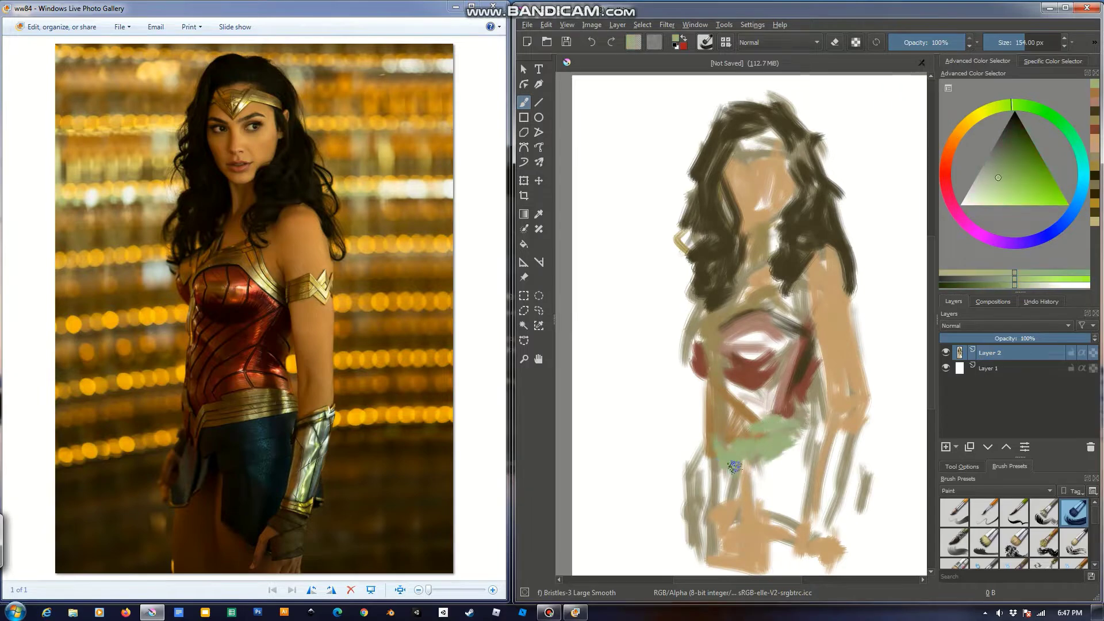
pyautogui.moveTo(1012, 105); pyautogui.dragTo(1049, 233)
pyautogui.moveTo(776, 465)
pyautogui.mouseDown()
pyautogui.moveTo(774, 498)
pyautogui.moveTo(846, 523)
pyautogui.mouseUp()
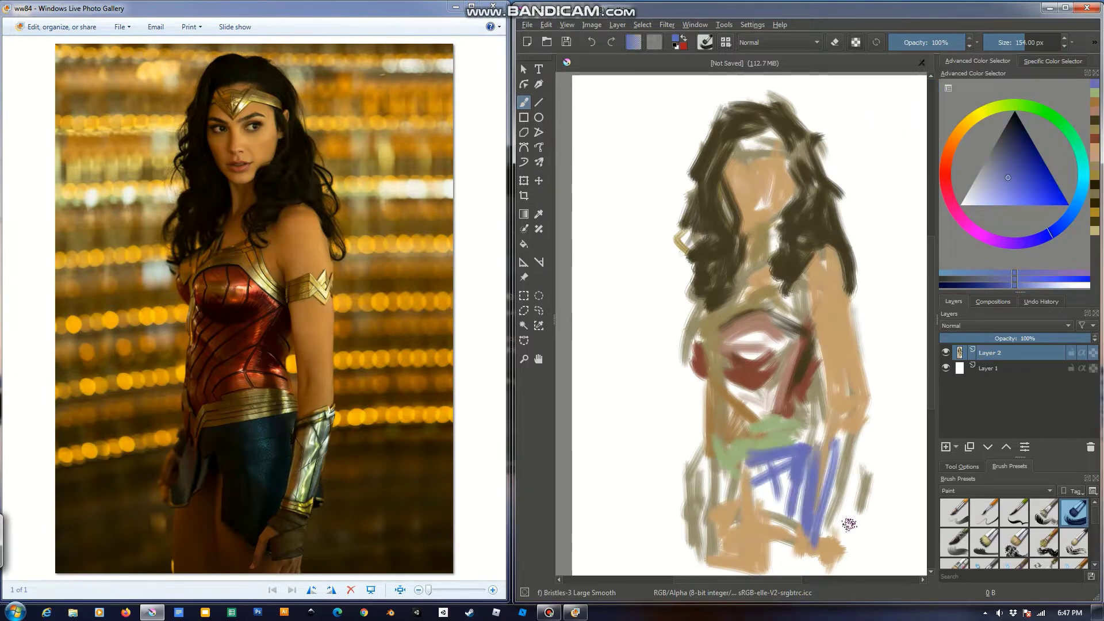
pyautogui.moveTo(851, 483); pyautogui.dragTo(770, 552)
pyautogui.moveTo(799, 477); pyautogui.dragTo(724, 506)
pyautogui.moveTo(718, 454); pyautogui.dragTo(707, 529)
# Re-sample the tan skin and dark brown hair colours via the pop-up palette
pyautogui.keyDown('ctrl'); pyautogui.click(736, 546); pyautogui.keyUp('ctrl')
pyautogui.rightClick(692, 239)
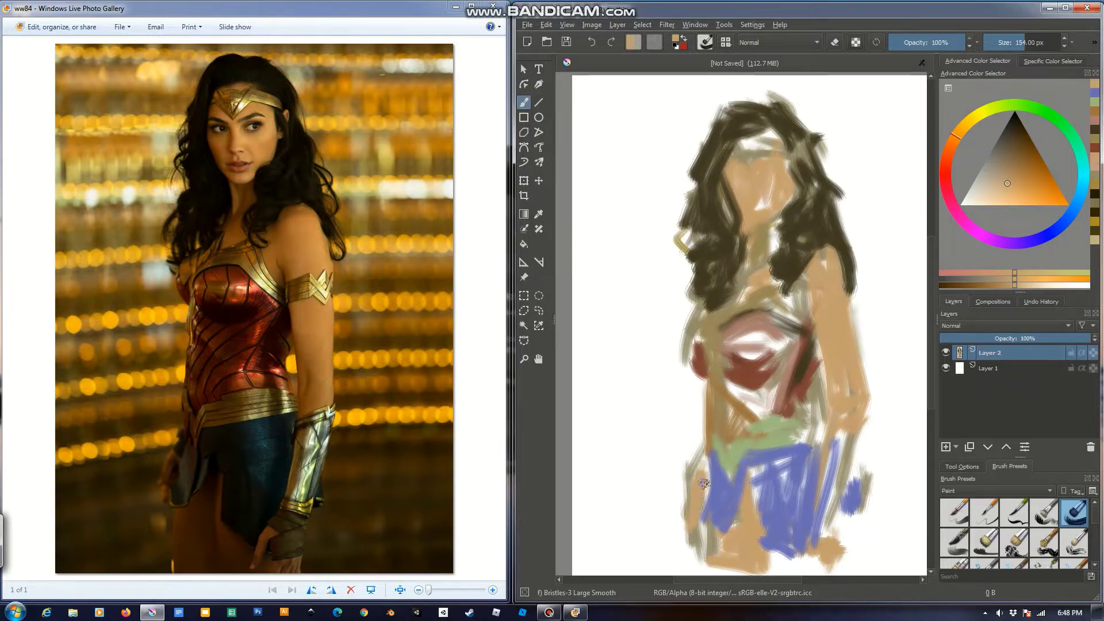
pyautogui.keyDown('ctrl'); pyautogui.click(782, 170); pyautogui.keyUp('ctrl')
pyautogui.keyDown('ctrl'); pyautogui.click(745, 160); pyautogui.keyUp('ctrl')
# Shrink the brush and paint a golden tan tiara across the forehead and the right shoulder
pyautogui.press('[')
pyautogui.press('[')
pyautogui.press('[')
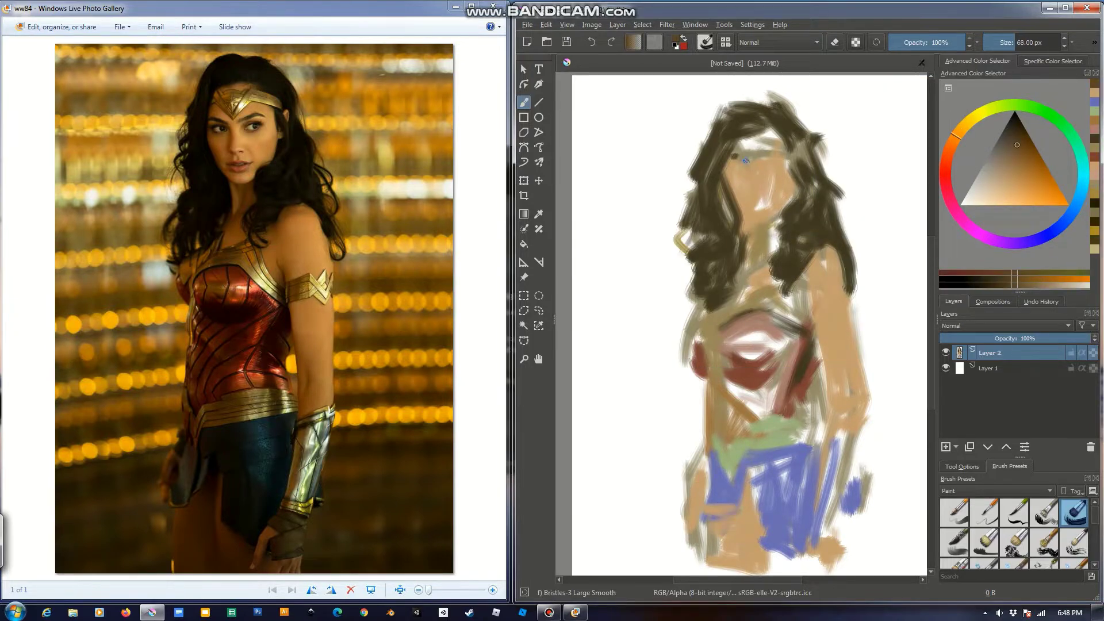
pyautogui.moveTo(774, 221); pyautogui.dragTo(744, 279)
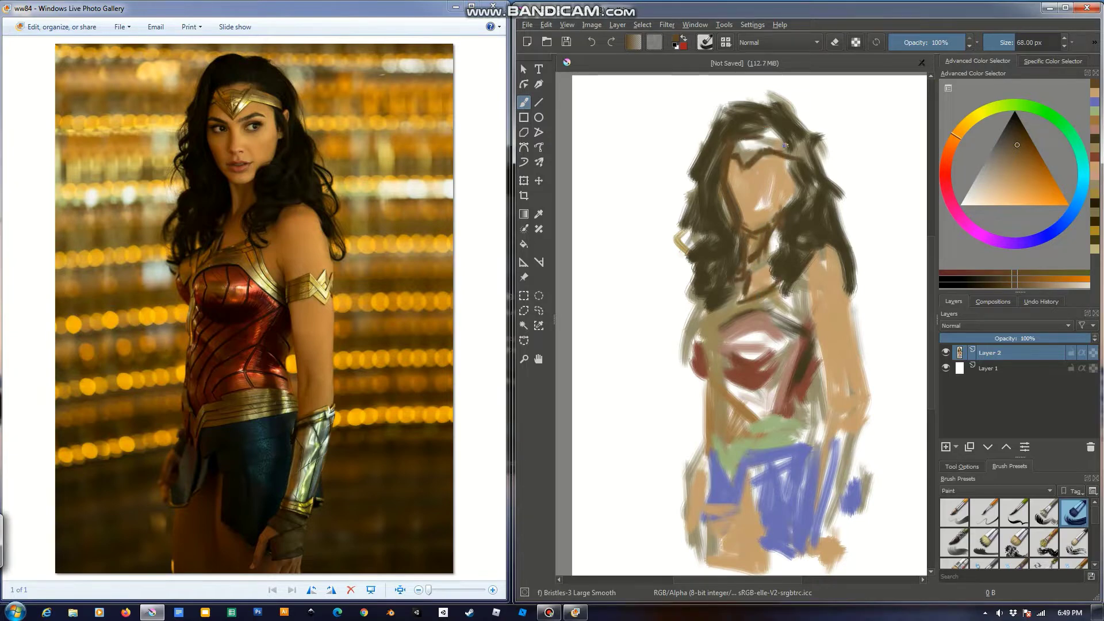
pyautogui.keyDown('ctrl'); pyautogui.click(809, 168); pyautogui.keyUp('ctrl')
pyautogui.keyDown('ctrl'); pyautogui.click(756, 128); pyautogui.keyUp('ctrl')
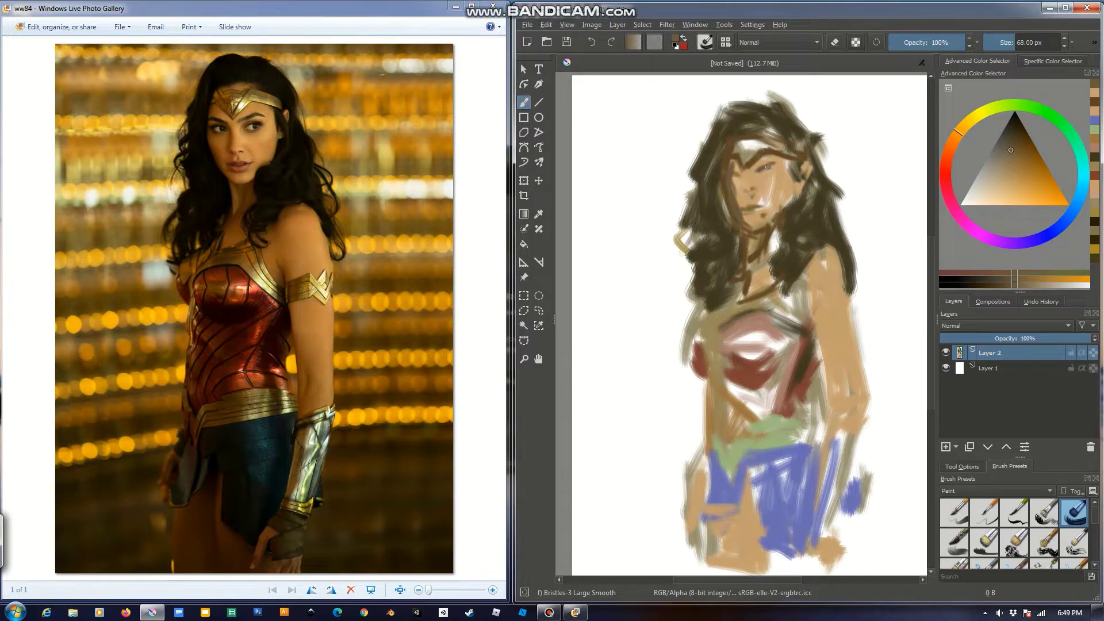
pyautogui.keyDown('ctrl'); pyautogui.click(809, 167); pyautogui.keyUp('ctrl')
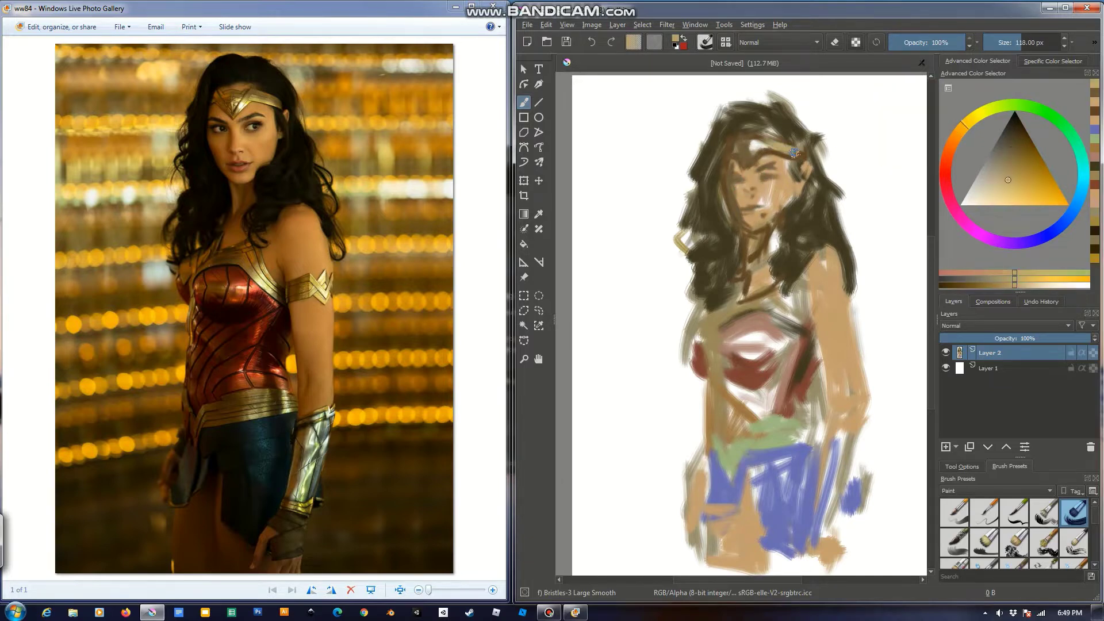
pyautogui.moveTo(796, 139); pyautogui.dragTo(743, 155)
pyautogui.moveTo(805, 274)
pyautogui.mouseDown()
pyautogui.moveTo(868, 319)
pyautogui.moveTo(825, 398)
pyautogui.mouseUp()
# Add a dark stroke down the left torso and dark strands across the upper hair
pyautogui.keyDown('ctrl'); pyautogui.click(836, 279); pyautogui.keyUp('ctrl')
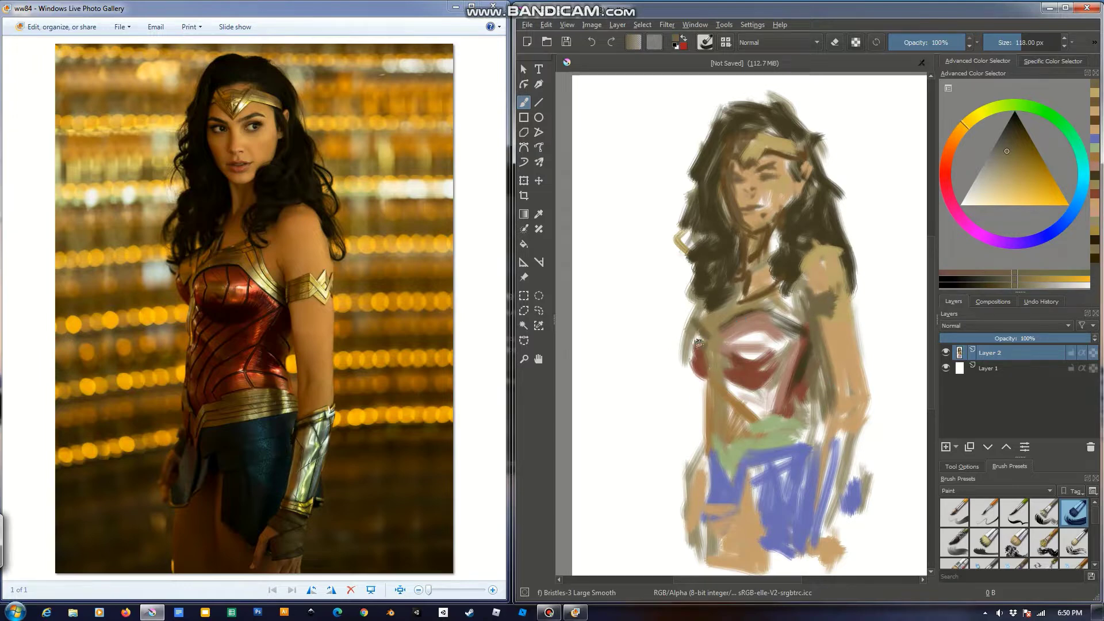
pyautogui.moveTo(698, 343)
pyautogui.mouseDown()
pyautogui.moveTo(716, 458)
pyautogui.moveTo(704, 498)
pyautogui.mouseUp()
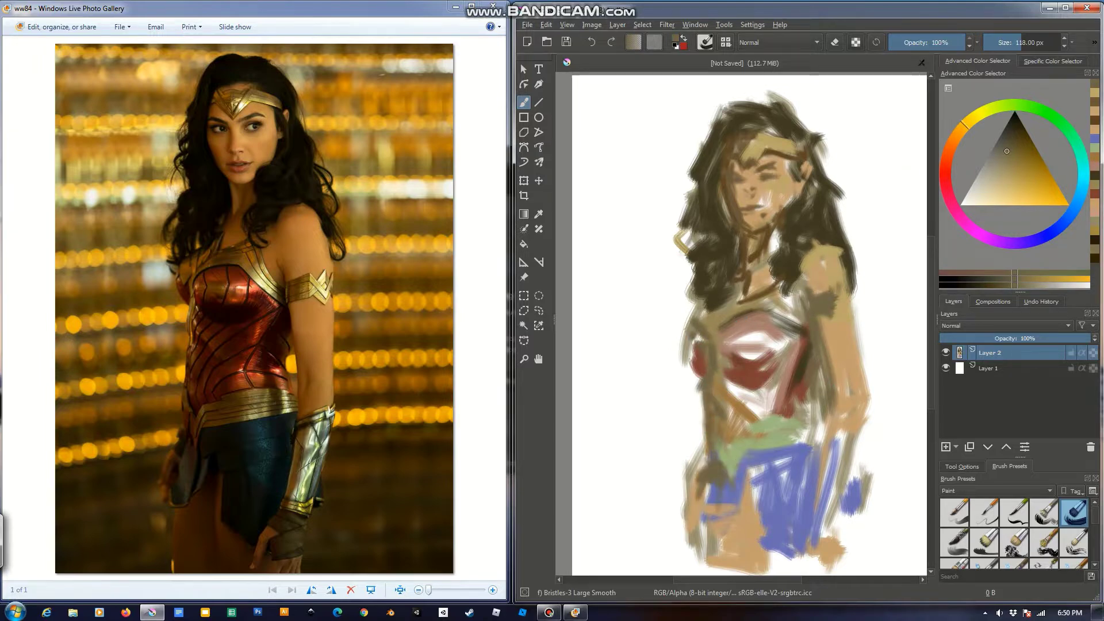
pyautogui.keyDown('ctrl'); pyautogui.click(722, 263); pyautogui.keyUp('ctrl')
pyautogui.keyDown('ctrl'); pyautogui.click(743, 99); pyautogui.keyUp('ctrl')
pyautogui.moveTo(742, 99); pyautogui.dragTo(742, 125)
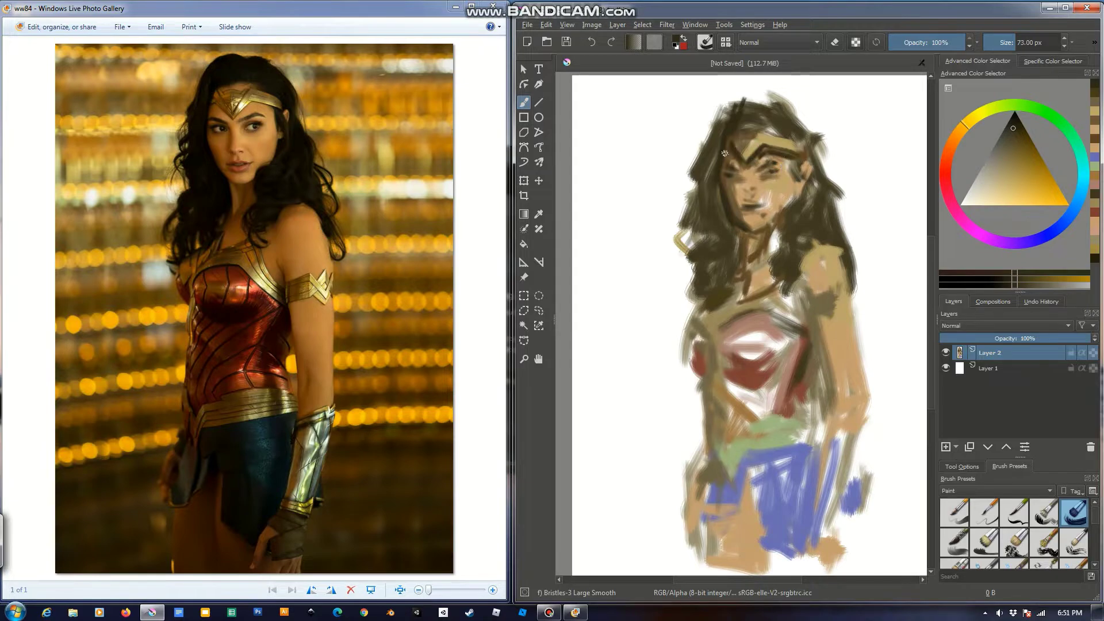
pyautogui.moveTo(741, 102); pyautogui.dragTo(810, 146)
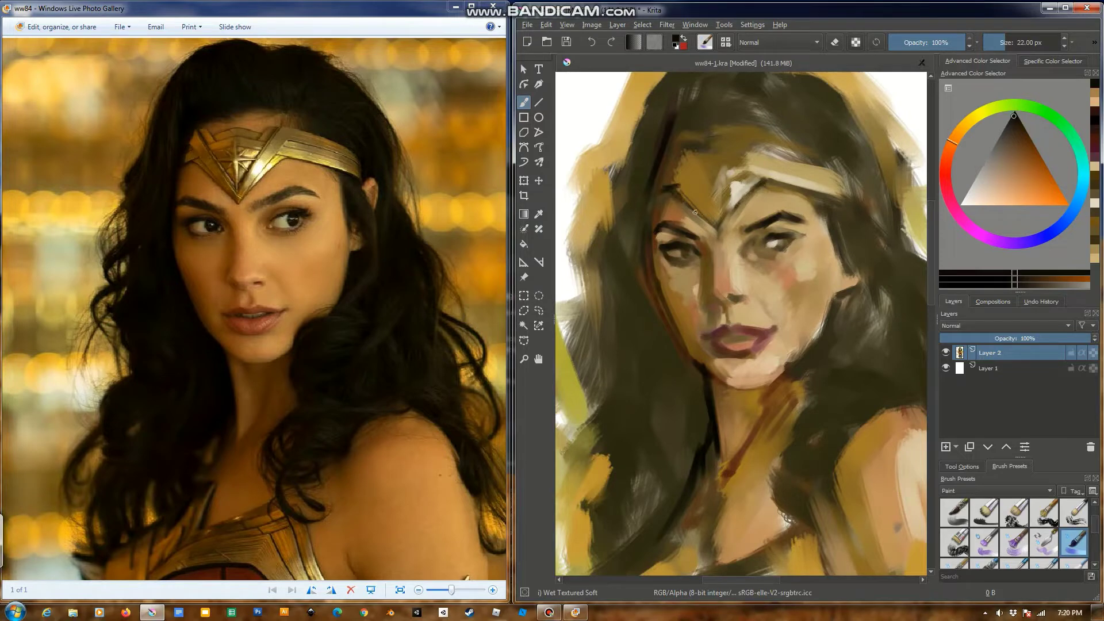
# Paint an ear beside the tiara and deepen the shadows along the jaw and neck
pyautogui.moveTo(845, 198); pyautogui.dragTo(860, 221)
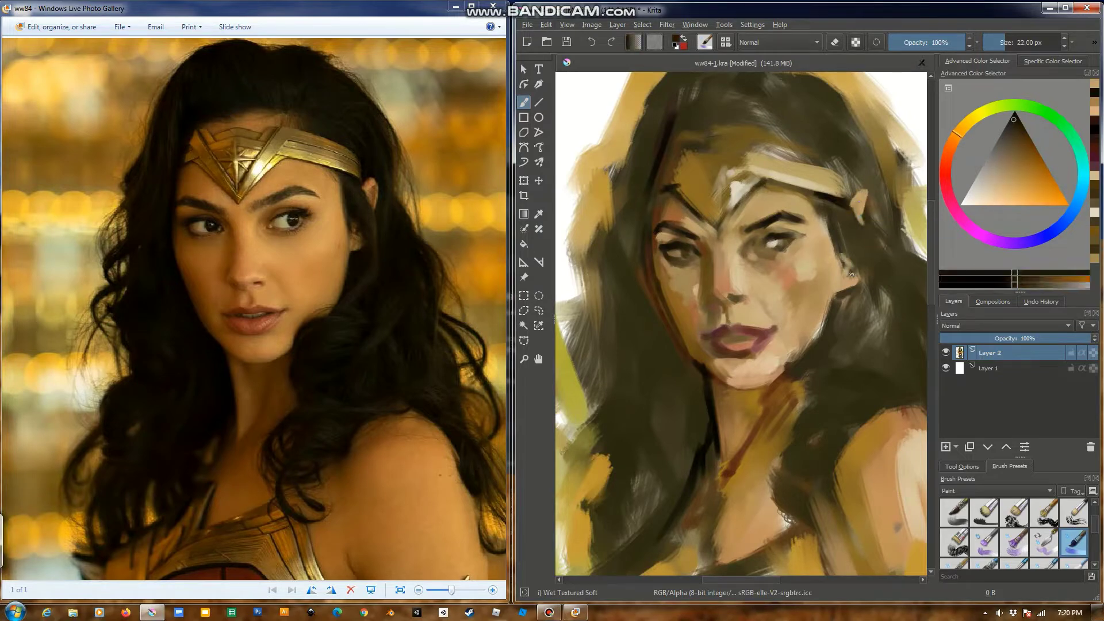
pyautogui.moveTo(848, 271)
pyautogui.mouseDown()
pyautogui.moveTo(857, 289)
pyautogui.moveTo(839, 325)
pyautogui.moveTo(788, 388)
pyautogui.mouseUp()
pyautogui.moveTo(650, 241)
pyautogui.mouseDown()
pyautogui.moveTo(647, 291)
pyautogui.moveTo(687, 351)
pyautogui.mouseUp()
pyautogui.moveTo(702, 431); pyautogui.dragTo(681, 462)
pyautogui.moveTo(698, 405); pyautogui.dragTo(664, 471)
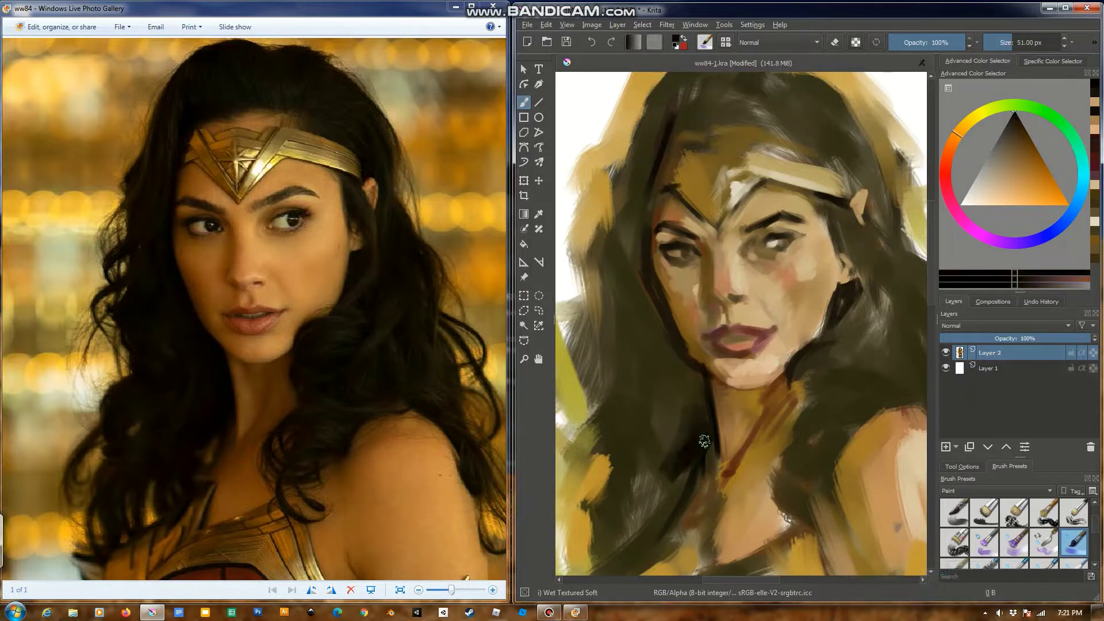
pyautogui.moveTo(704, 437); pyautogui.dragTo(670, 520)
pyautogui.moveTo(707, 371)
pyautogui.mouseDown()
pyautogui.moveTo(688, 376)
pyautogui.moveTo(681, 345)
pyautogui.mouseUp()
# Paint dark hair across the top of the head and down the left side
pyautogui.moveTo(646, 227); pyautogui.dragTo(657, 304)
pyautogui.moveTo(725, 201)
pyautogui.mouseDown()
pyautogui.moveTo(695, 156)
pyautogui.moveTo(828, 166)
pyautogui.moveTo(864, 235)
pyautogui.moveTo(862, 285)
pyautogui.mouseUp()
pyautogui.moveTo(842, 224); pyautogui.dragTo(857, 281)
pyautogui.moveTo(707, 184); pyautogui.dragTo(678, 230)
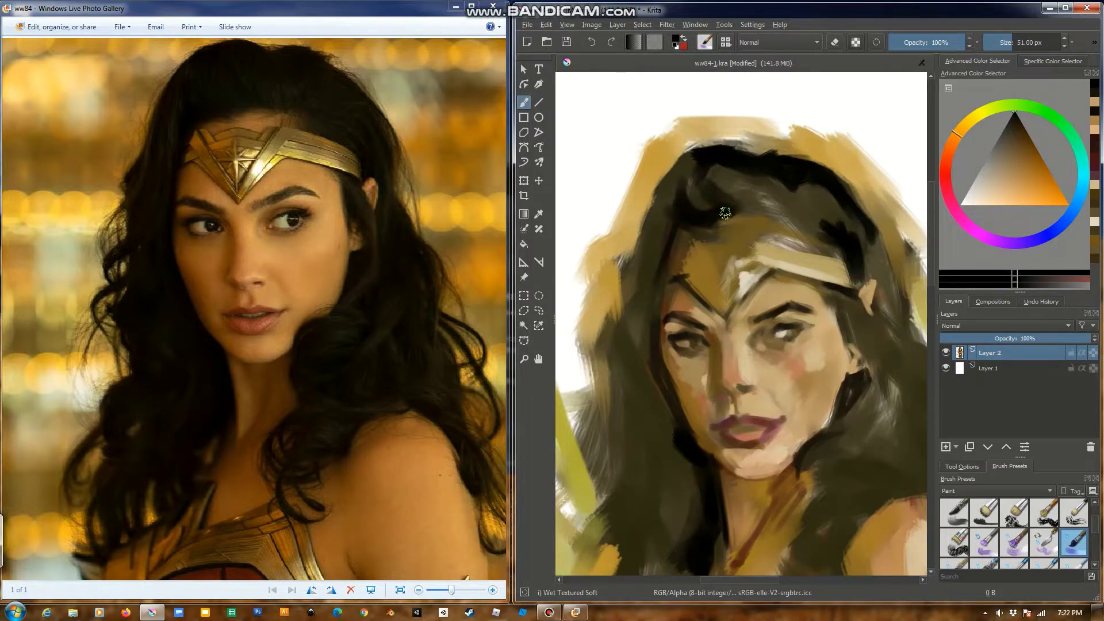
pyautogui.moveTo(748, 166)
pyautogui.mouseDown()
pyautogui.moveTo(666, 219)
pyautogui.moveTo(641, 357)
pyautogui.mouseUp()
pyautogui.moveTo(649, 316); pyautogui.dragTo(598, 402)
pyautogui.moveTo(641, 230); pyautogui.dragTo(604, 297)
# Stroke along the left cheek and add dark red hair beside the neck and chin
pyautogui.moveTo(609, 296); pyautogui.dragTo(632, 175)
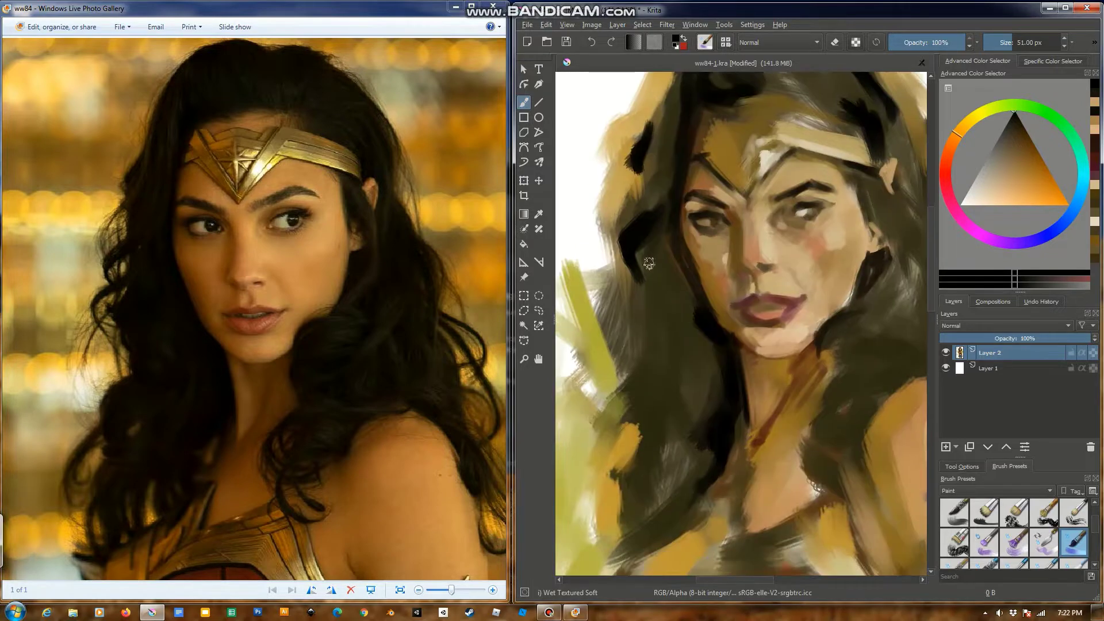
pyautogui.moveTo(667, 230); pyautogui.dragTo(702, 343)
pyautogui.moveTo(644, 264)
pyautogui.mouseDown()
pyautogui.moveTo(610, 373)
pyautogui.moveTo(633, 401)
pyautogui.mouseUp()
pyautogui.scroll(-2, 647, 257)
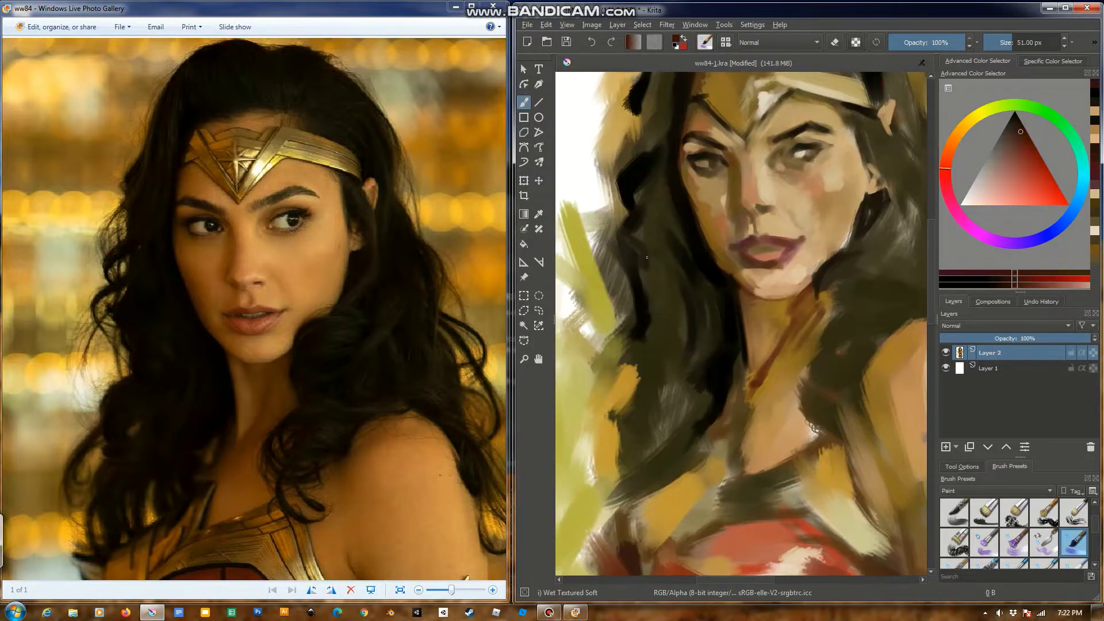
pyautogui.moveTo(708, 302); pyautogui.dragTo(687, 416)
pyautogui.moveTo(638, 351); pyautogui.dragTo(644, 457)
pyautogui.moveTo(613, 336); pyautogui.dragTo(635, 420)
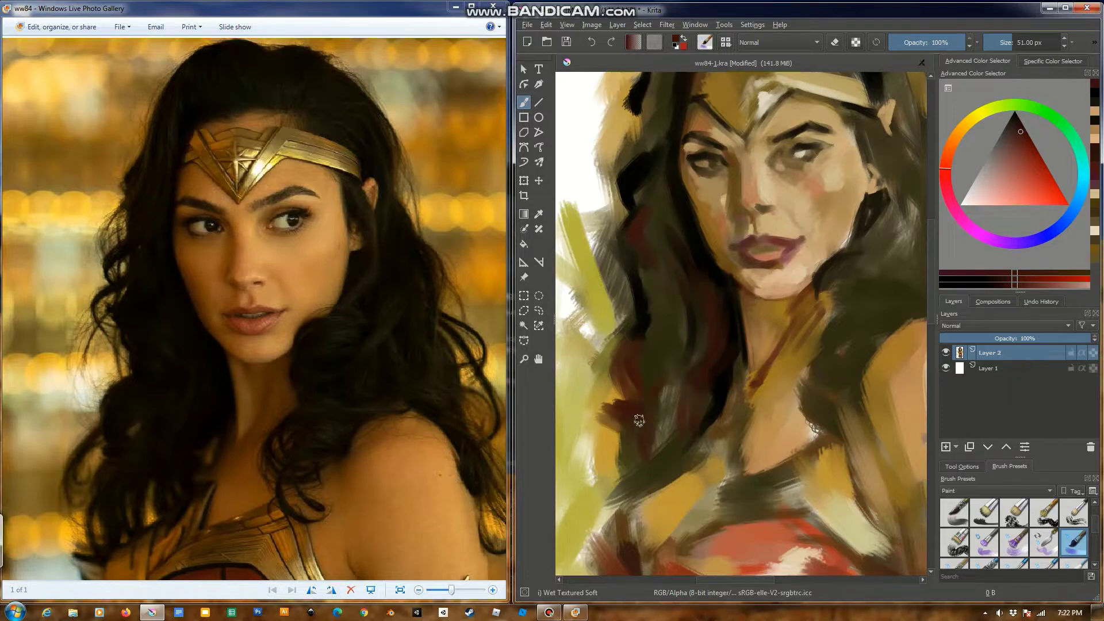
pyautogui.scroll(3, 719, 316)
# Mirror the canvas with M to check proportions and pick a dark orange-brown
pyautogui.press('m')
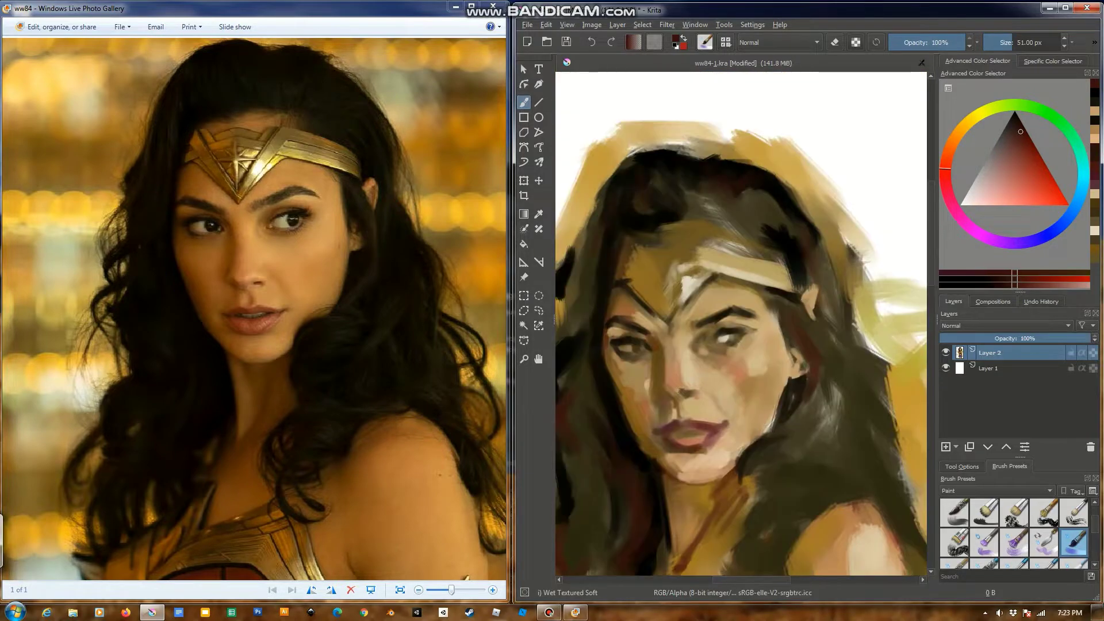
pyautogui.moveTo(607, 312); pyautogui.dragTo(543, 220)
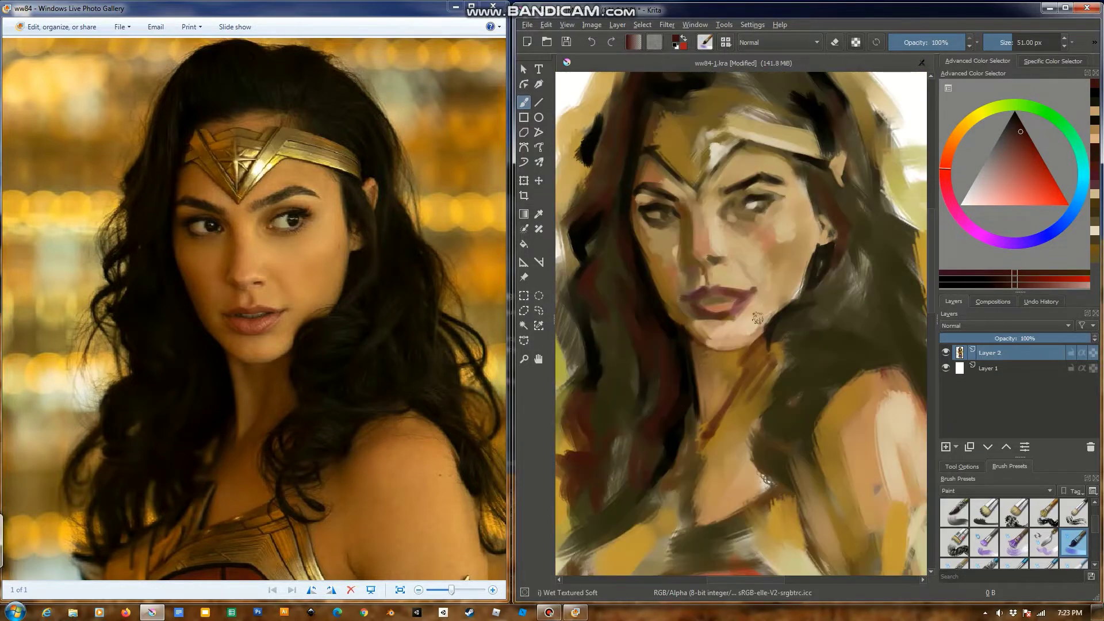
pyautogui.keyDown('ctrl'); pyautogui.click(909, 122); pyautogui.keyUp('ctrl')
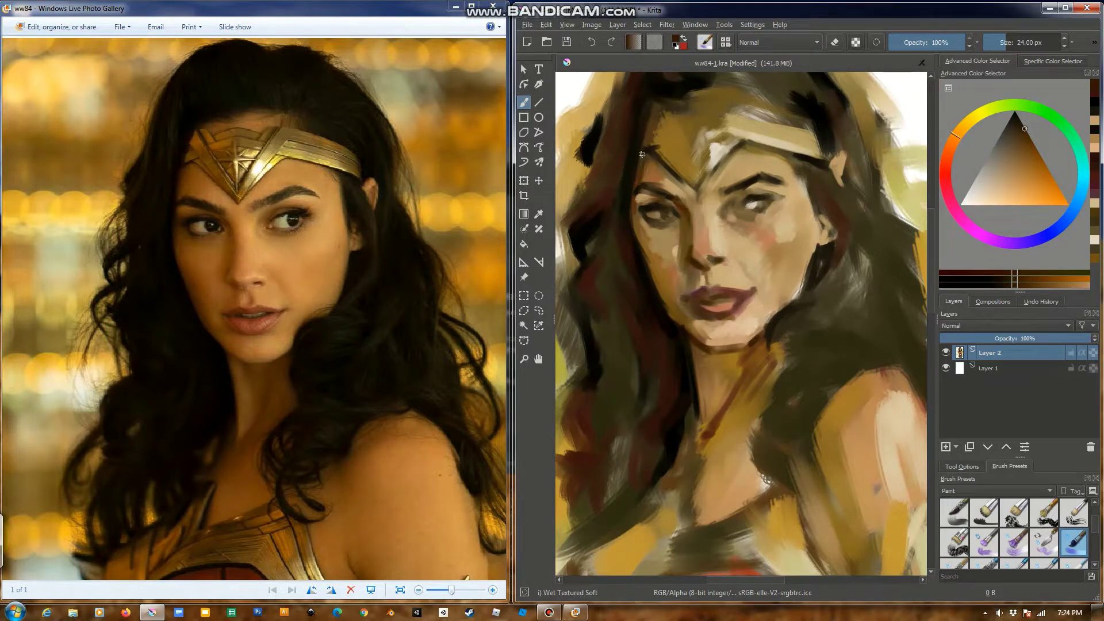
# Darken the tiara's top edge and extend the dark hair beside the neck
pyautogui.moveTo(720, 112); pyautogui.dragTo(821, 167)
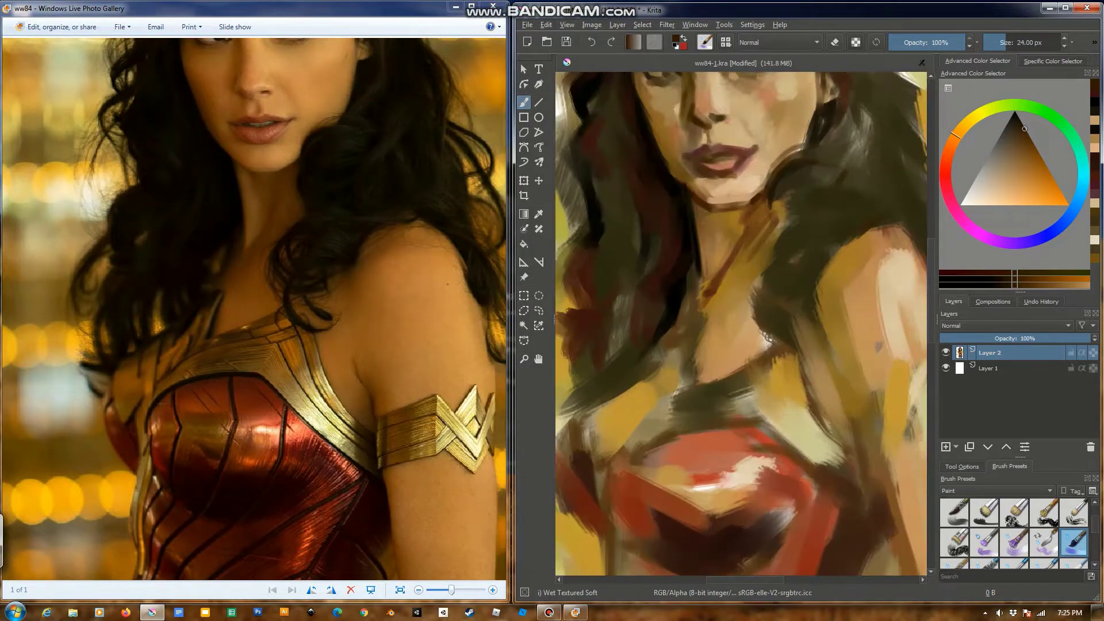
pyautogui.moveTo(860, 218); pyautogui.dragTo(823, 267)
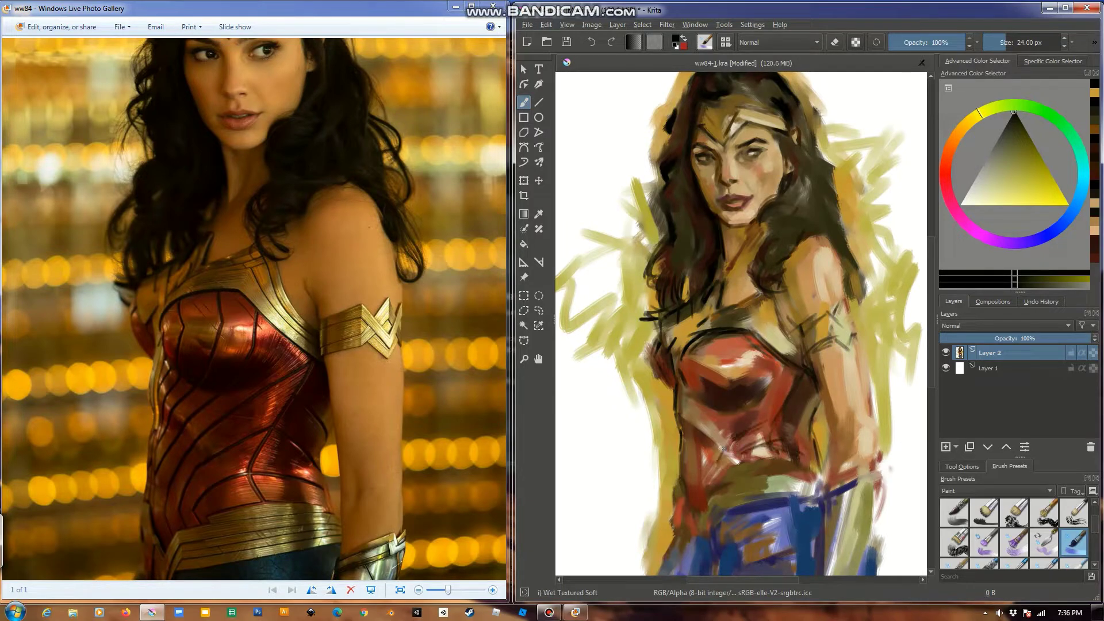
# Sample bodice reds and olive-yellow, painting a light olive-gold stroke across the belt
pyautogui.keyDown('ctrl'); pyautogui.click(700, 344); pyautogui.keyUp('ctrl')
pyautogui.moveTo(740, 435); pyautogui.dragTo(695, 461)
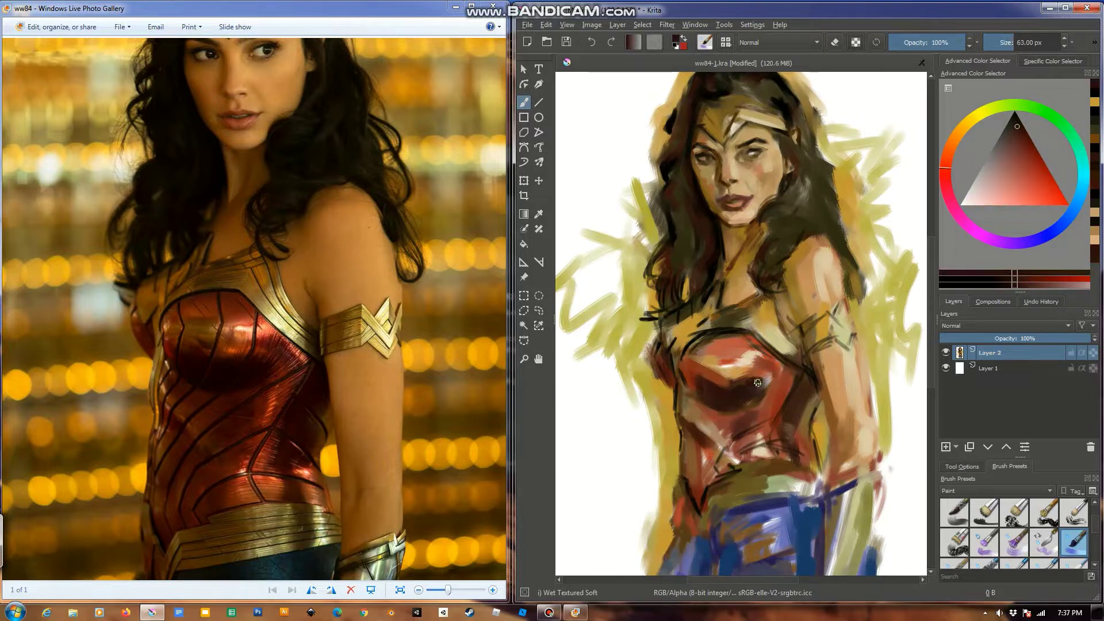
pyautogui.keyDown('ctrl'); pyautogui.click(802, 391); pyautogui.keyUp('ctrl')
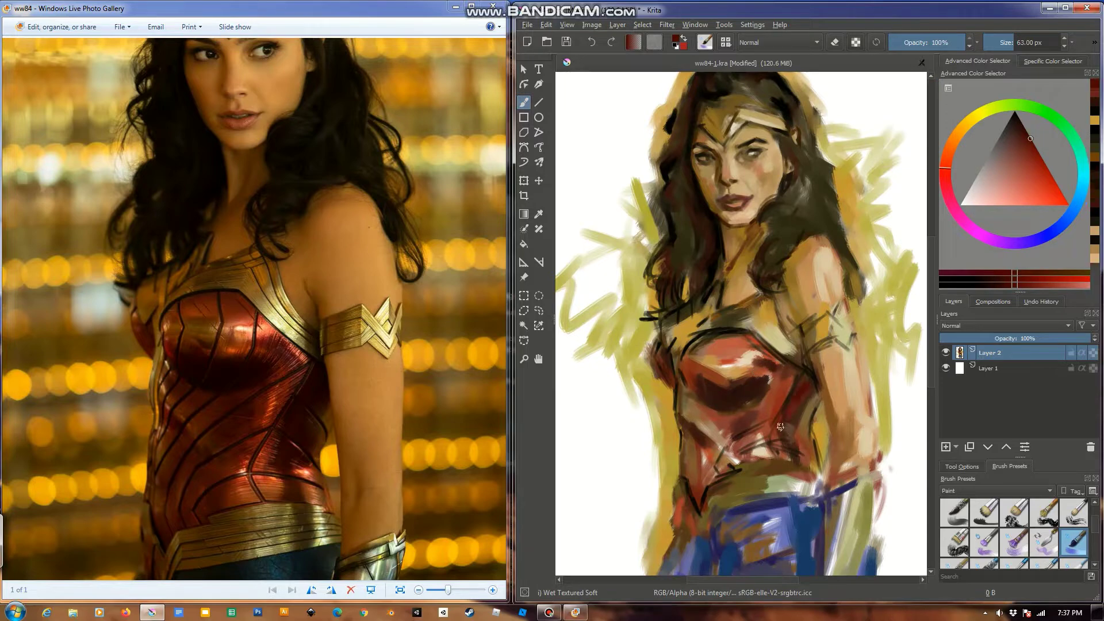
pyautogui.keyDown('ctrl'); pyautogui.click(790, 450); pyautogui.keyUp('ctrl')
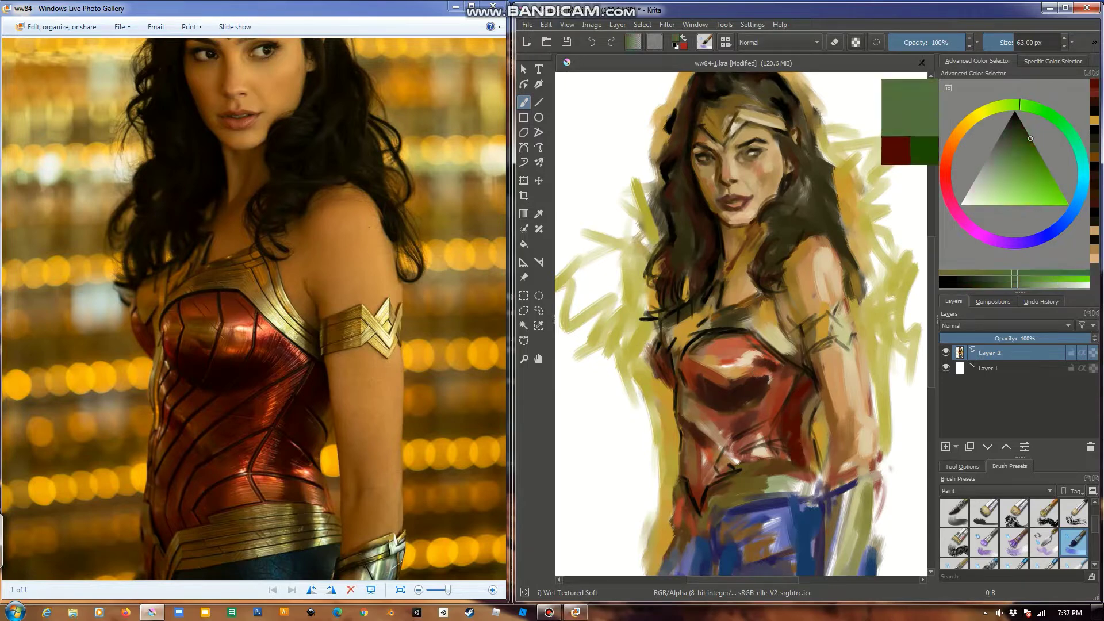
pyautogui.keyDown('ctrl'); pyautogui.click(786, 448); pyautogui.keyUp('ctrl')
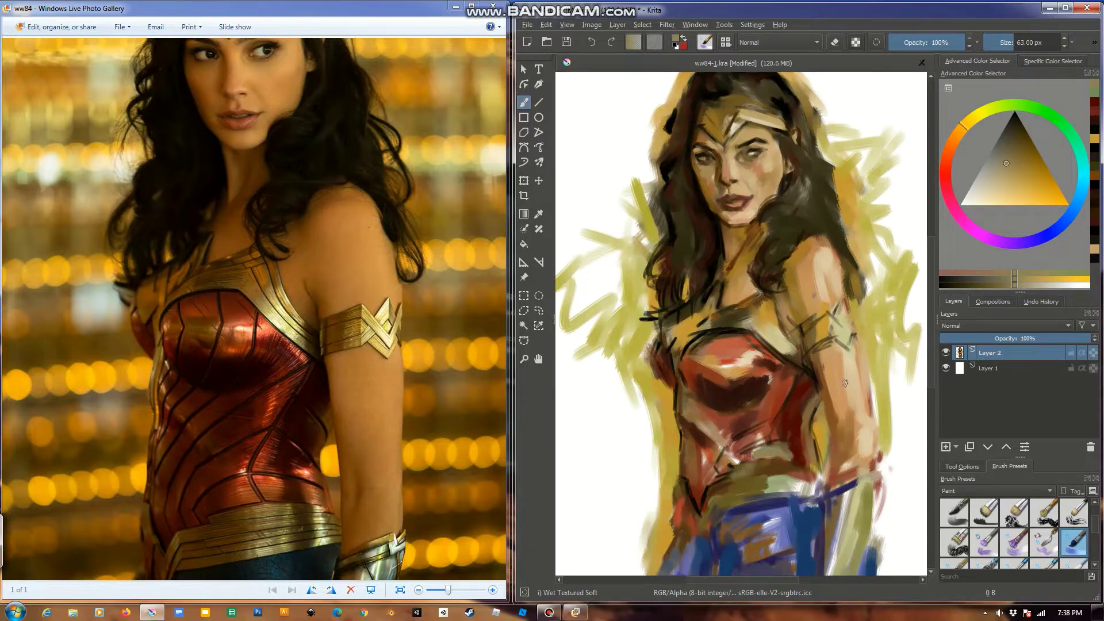
pyautogui.keyDown('ctrl'); pyautogui.click(747, 477); pyautogui.keyUp('ctrl')
pyautogui.moveTo(710, 474); pyautogui.dragTo(770, 493)
pyautogui.keyDown('ctrl'); pyautogui.click(791, 466); pyautogui.keyUp('ctrl')
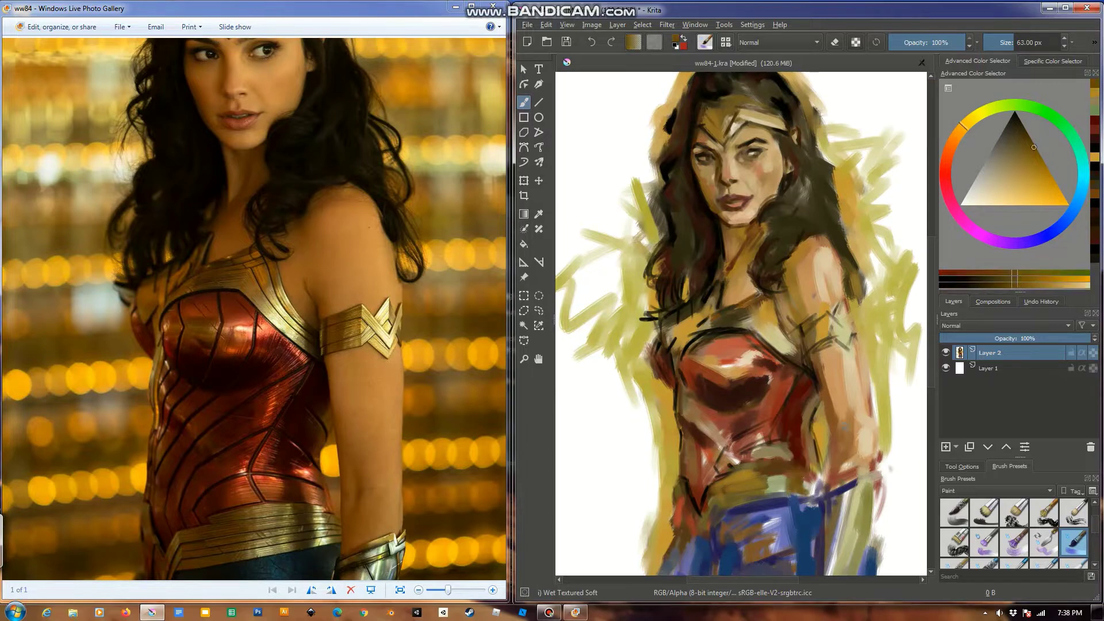
pyautogui.keyDown('ctrl'); pyautogui.click(820, 483); pyautogui.keyUp('ctrl')
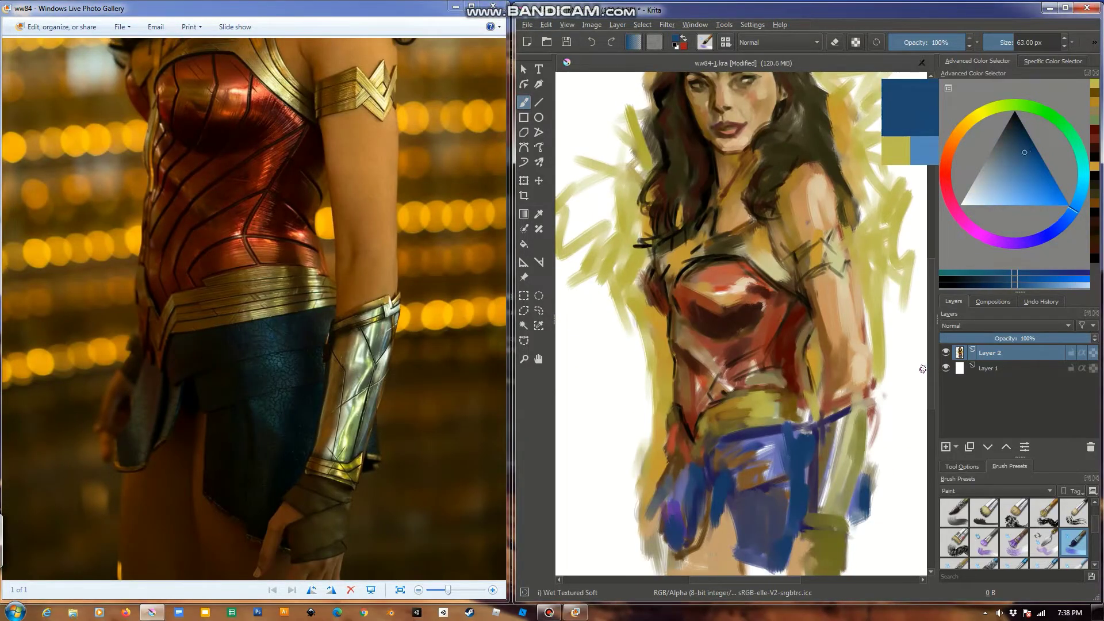
# Paint vivid blue strokes across the skirt and dab red onto the figure
pyautogui.moveTo(738, 440)
pyautogui.mouseDown()
pyautogui.moveTo(791, 431)
pyautogui.moveTo(787, 471)
pyautogui.mouseUp()
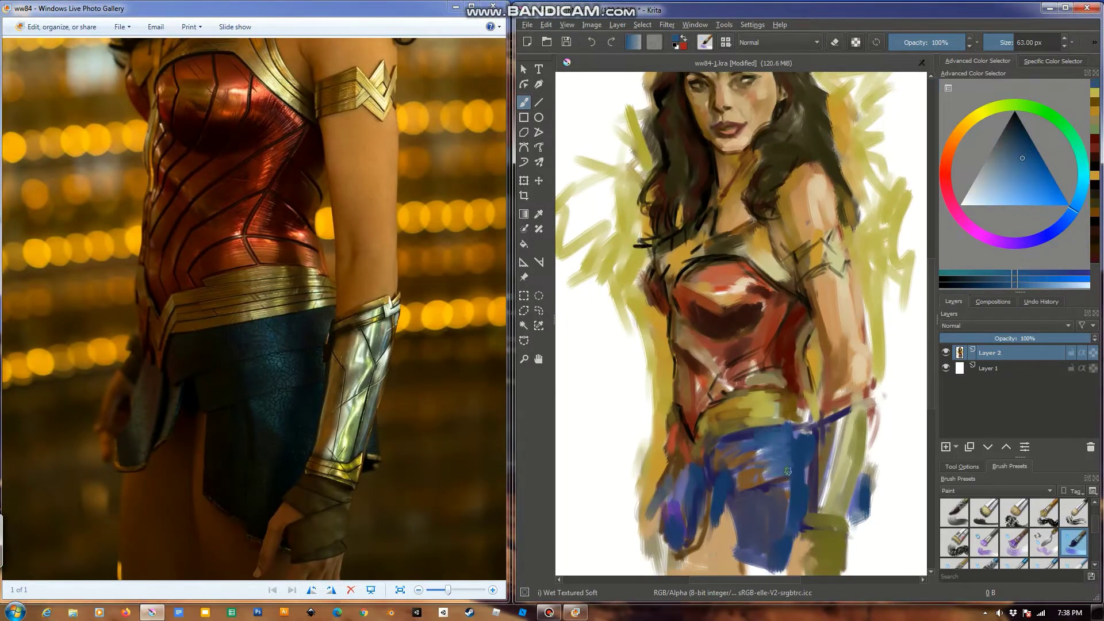
pyautogui.keyDown('ctrl'); pyautogui.click(770, 443); pyautogui.keyUp('ctrl')
pyautogui.moveTo(719, 443); pyautogui.dragTo(792, 450)
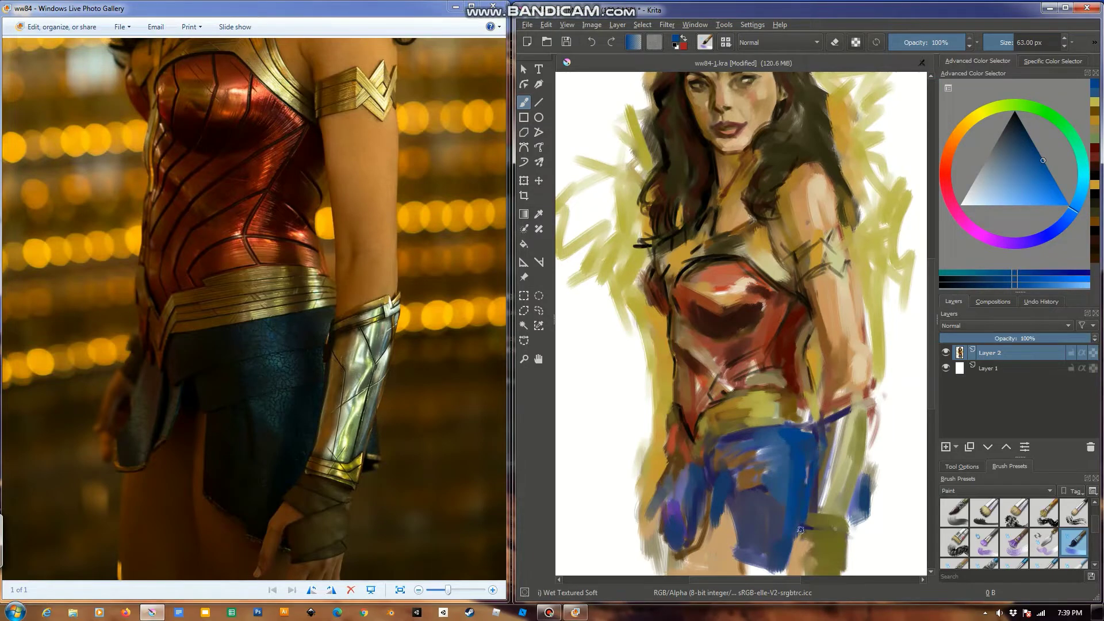
pyautogui.keyDown('ctrl'); pyautogui.click(713, 463); pyautogui.keyUp('ctrl')
pyautogui.keyDown('ctrl'); pyautogui.click(698, 456); pyautogui.keyUp('ctrl')
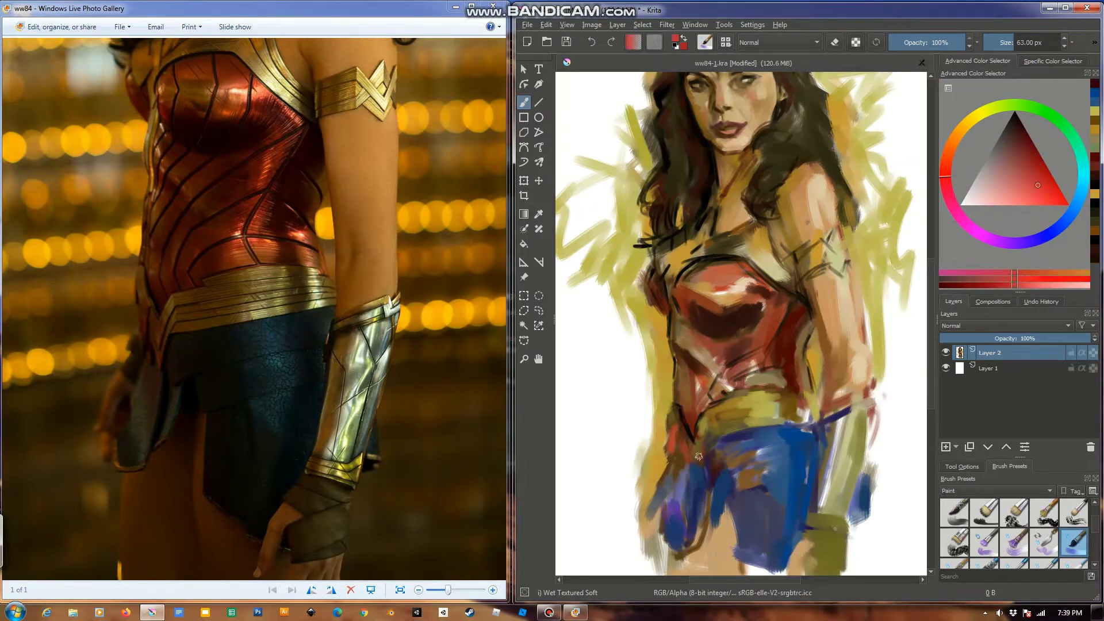
pyautogui.keyDown('ctrl'); pyautogui.click(661, 482); pyautogui.keyUp('ctrl')
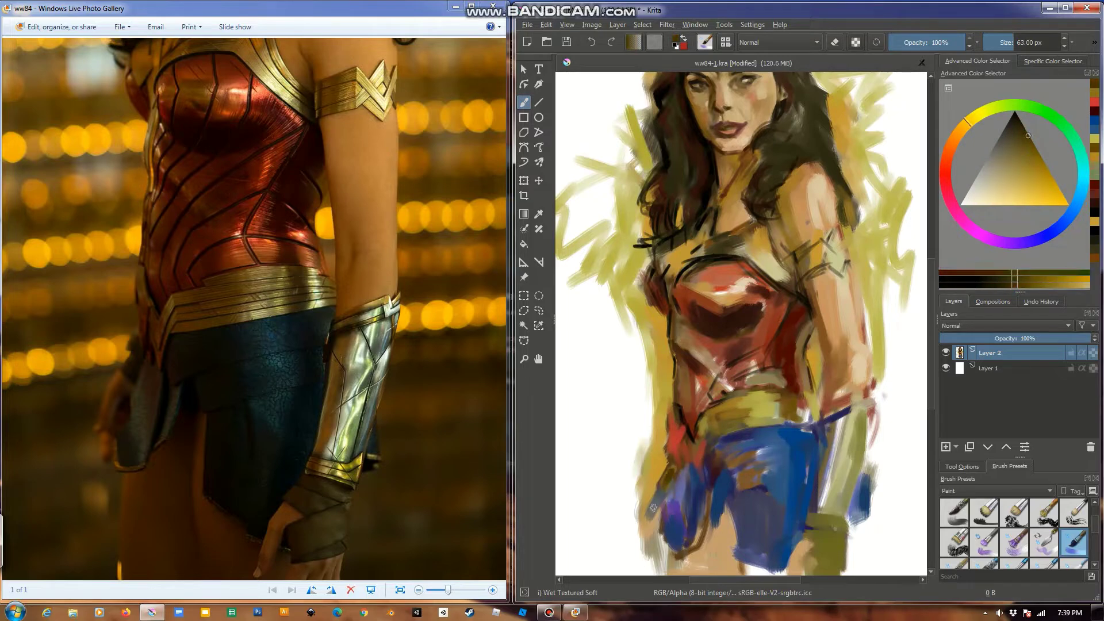
pyautogui.moveTo(673, 493); pyautogui.dragTo(670, 501)
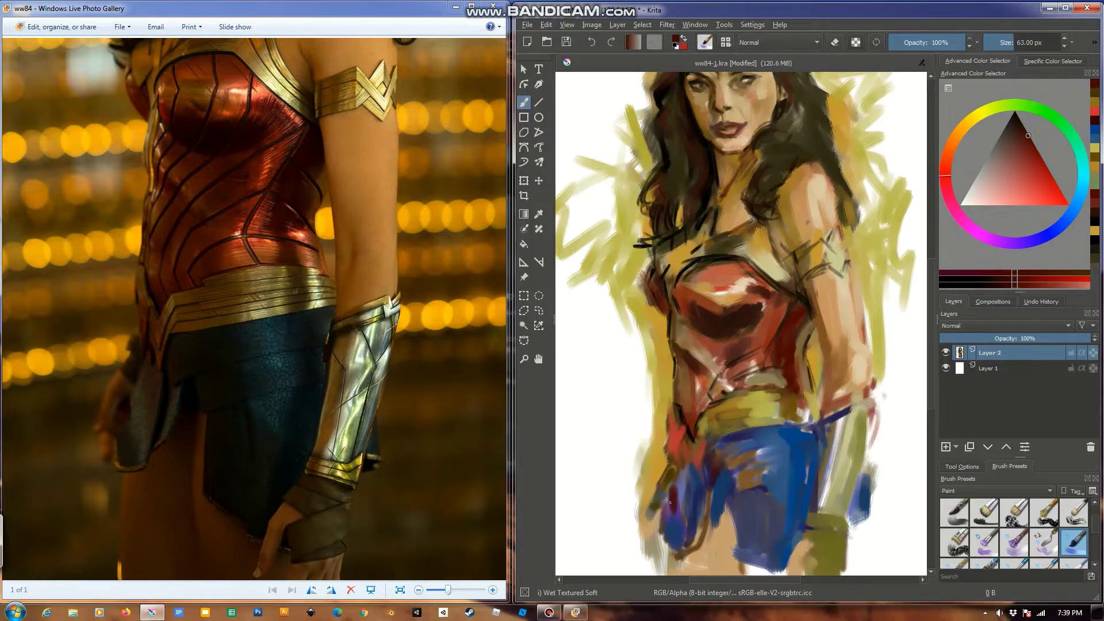
# Sample dark brown and shade it down and across the skirt
pyautogui.keyDown('ctrl'); pyautogui.click(727, 506); pyautogui.keyUp('ctrl')
pyautogui.keyDown('ctrl'); pyautogui.click(727, 506); pyautogui.keyUp('ctrl')
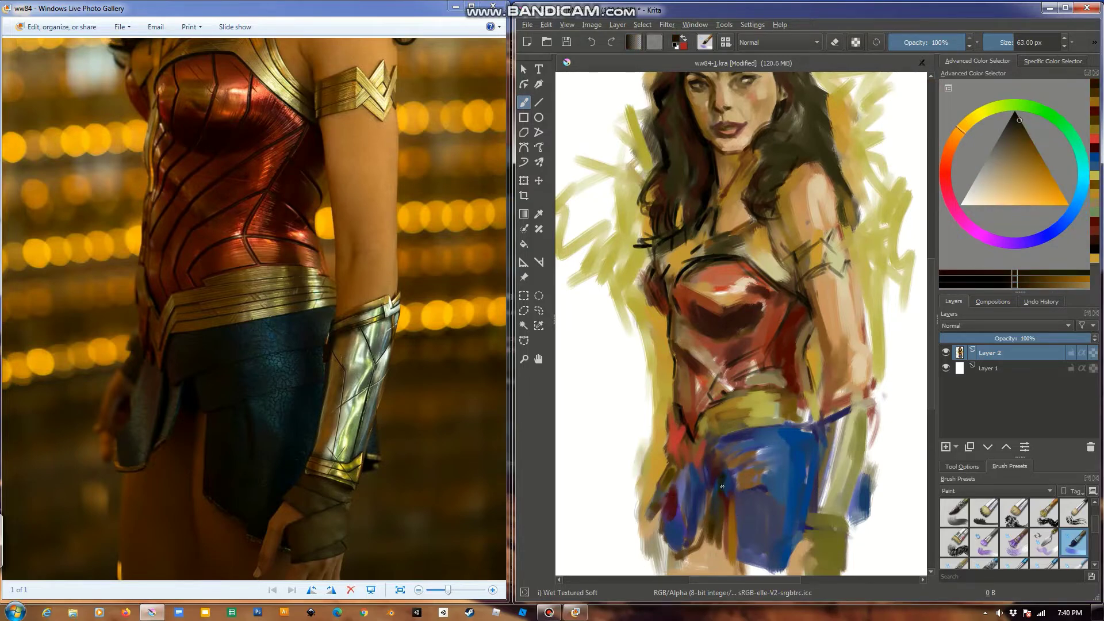
pyautogui.moveTo(702, 490); pyautogui.dragTo(690, 552)
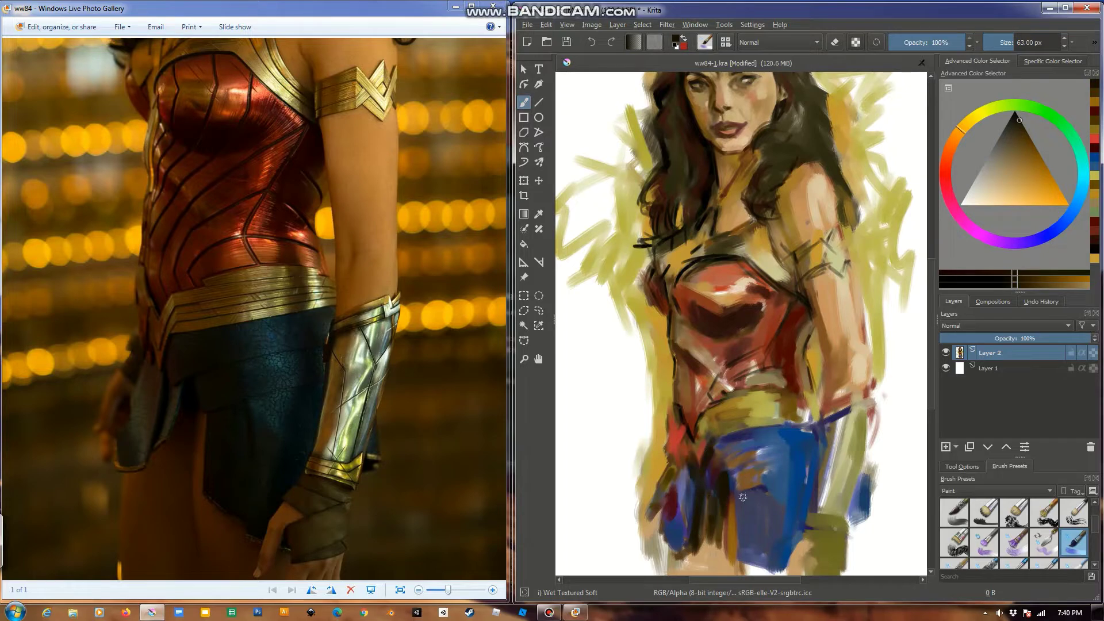
pyautogui.moveTo(742, 497); pyautogui.dragTo(764, 503)
pyautogui.moveTo(747, 457); pyautogui.dragTo(739, 491)
pyautogui.moveTo(739, 431); pyautogui.dragTo(719, 465)
# Shade the lower skirt and darken the right bracer's edges, with a light stroke on the arm
pyautogui.moveTo(735, 506); pyautogui.dragTo(739, 552)
pyautogui.scroll(-2, 734, 476)
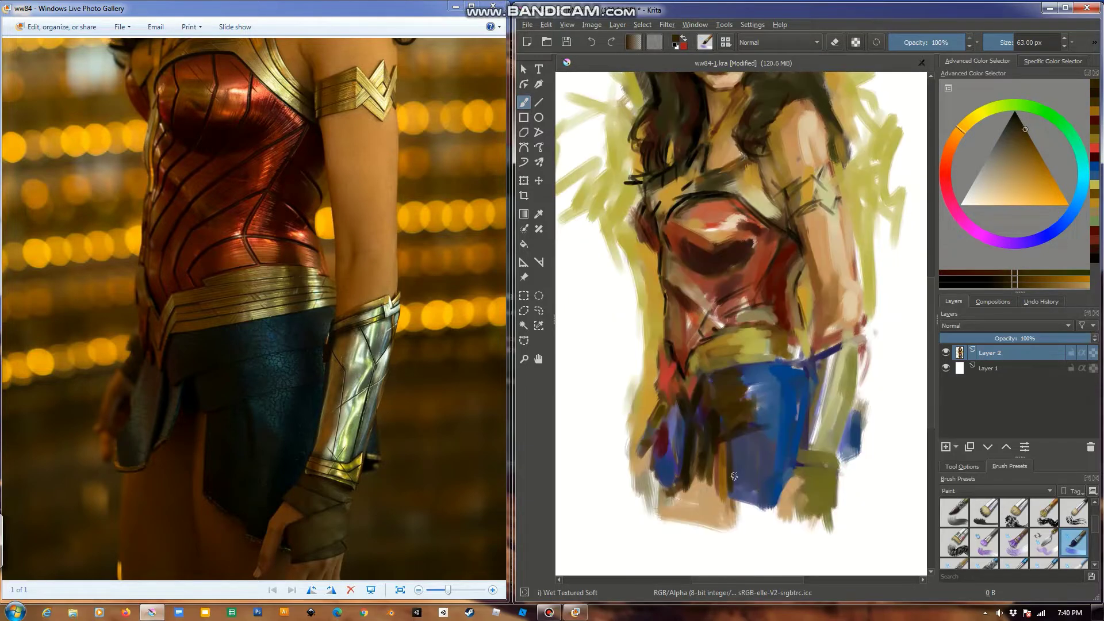
pyautogui.moveTo(734, 476)
pyautogui.mouseDown()
pyautogui.moveTo(796, 486)
pyautogui.moveTo(846, 478)
pyautogui.mouseUp()
pyautogui.moveTo(867, 315); pyautogui.dragTo(841, 477)
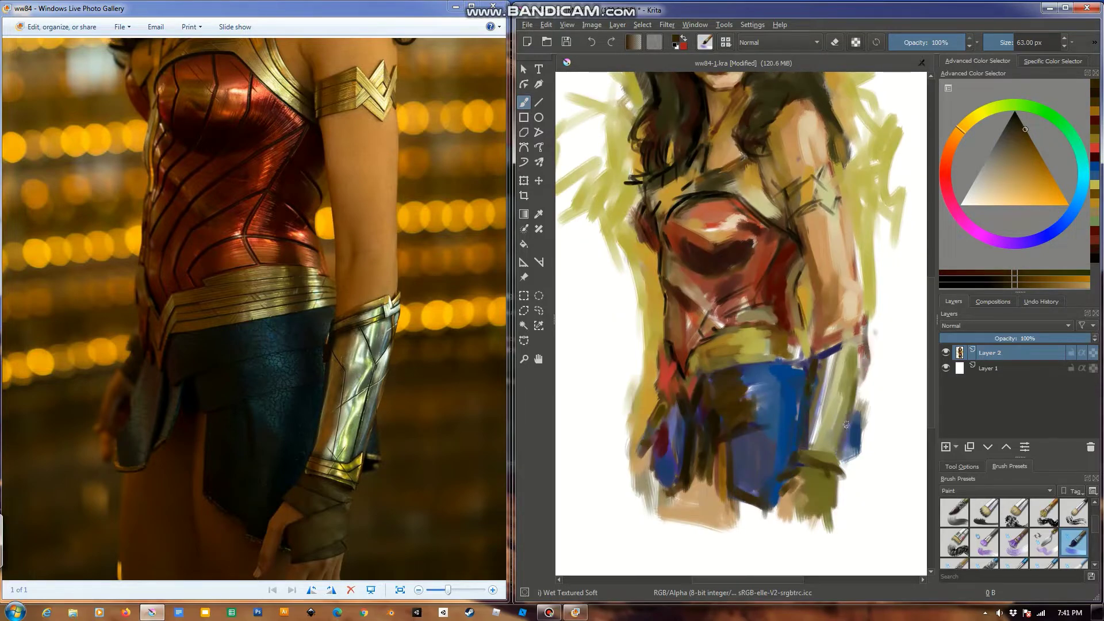
pyautogui.keyDown('ctrl'); pyautogui.click(822, 411); pyautogui.keyUp('ctrl')
pyautogui.moveTo(816, 401)
pyautogui.mouseDown()
pyautogui.moveTo(805, 494)
pyautogui.moveTo(776, 529)
pyautogui.mouseUp()
pyautogui.keyDown('ctrl'); pyautogui.click(845, 121); pyautogui.keyUp('ctrl')
pyautogui.moveTo(828, 483); pyautogui.dragTo(787, 532)
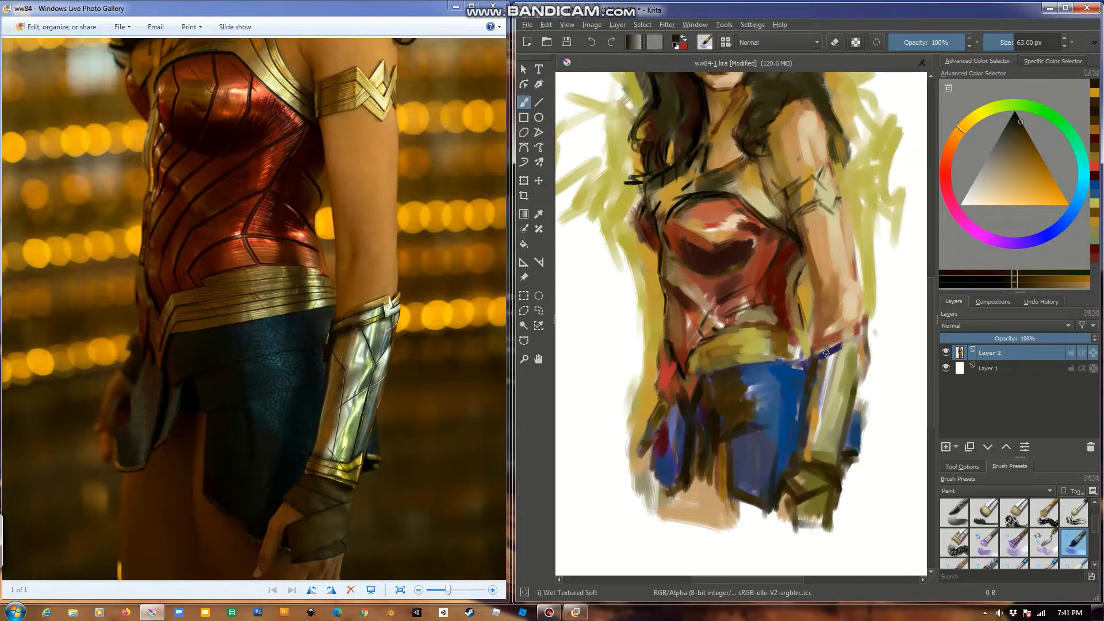
# Sample golden and tan tones, then paint dark brown strokes into the skirt
pyautogui.keyDown('ctrl'); pyautogui.click(794, 333); pyautogui.keyUp('ctrl')
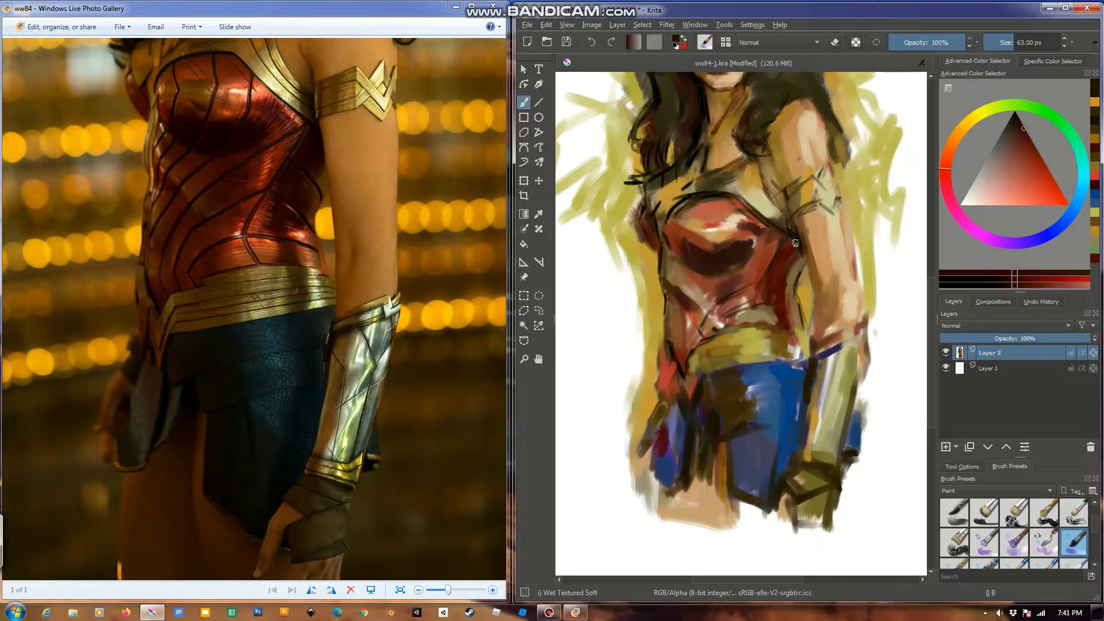
pyautogui.keyDown('ctrl'); pyautogui.click(819, 342); pyautogui.keyUp('ctrl')
pyautogui.keyDown('ctrl'); pyautogui.click(845, 322); pyautogui.keyUp('ctrl')
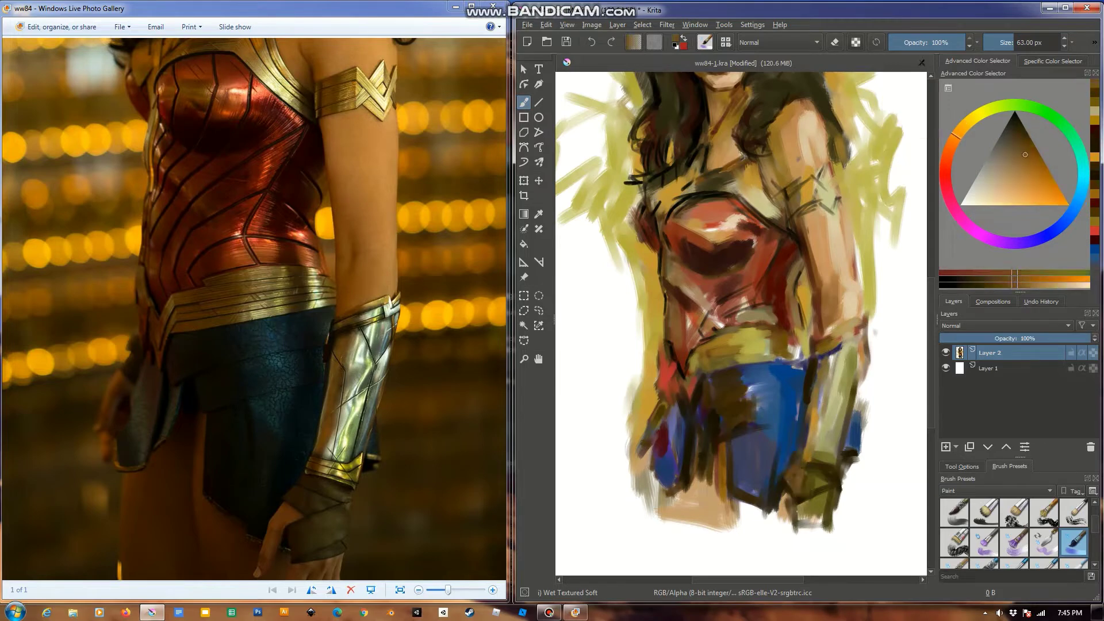
pyautogui.keyDown('ctrl'); pyautogui.click(802, 506); pyautogui.keyUp('ctrl')
pyautogui.moveTo(756, 432); pyautogui.dragTo(748, 500)
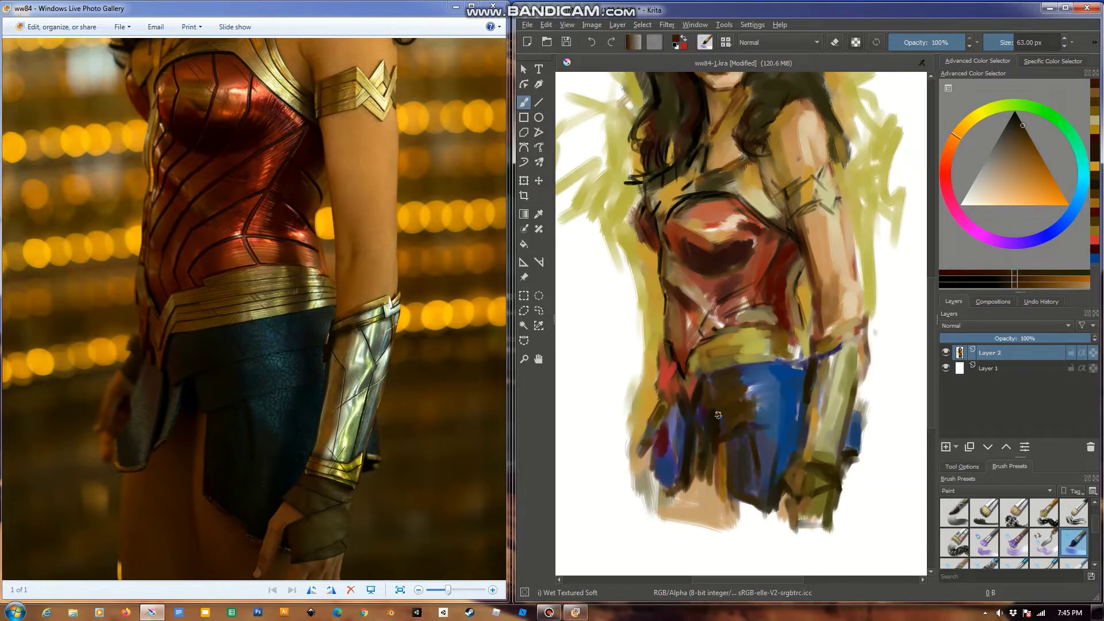
# Sample skirt blues, belt ochre and olive, then deepen the bodice with a dark red stroke
pyautogui.keyDown('ctrl'); pyautogui.click(667, 461); pyautogui.keyUp('ctrl')
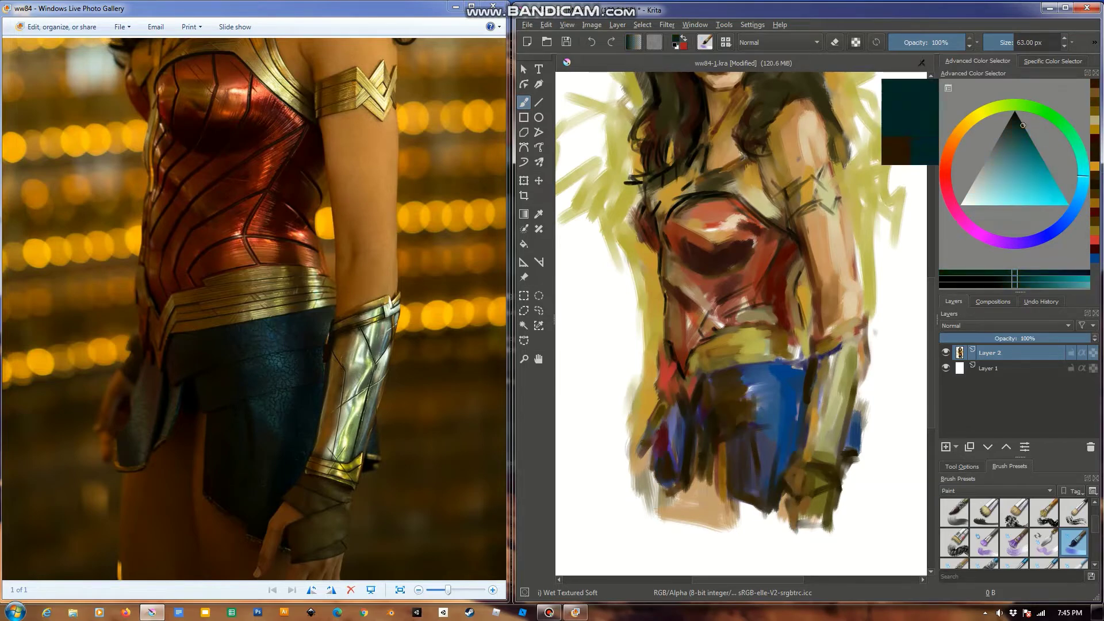
pyautogui.keyDown('ctrl'); pyautogui.click(700, 425); pyautogui.keyUp('ctrl')
pyautogui.keyDown('ctrl'); pyautogui.click(767, 460); pyautogui.keyUp('ctrl')
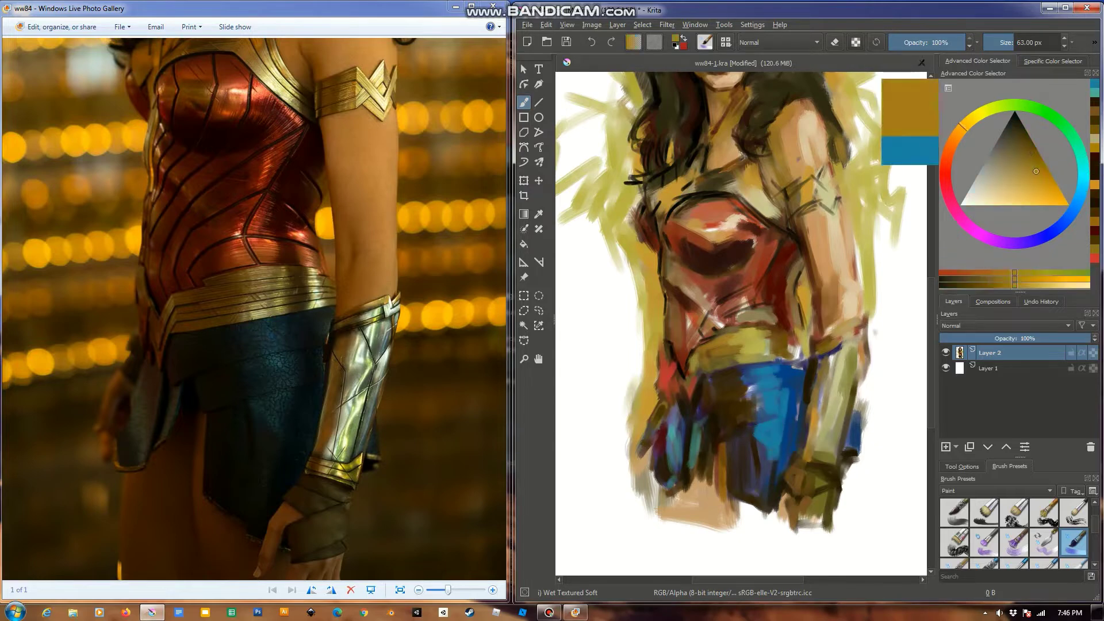
pyautogui.keyDown('ctrl'); pyautogui.click(801, 352); pyautogui.keyUp('ctrl')
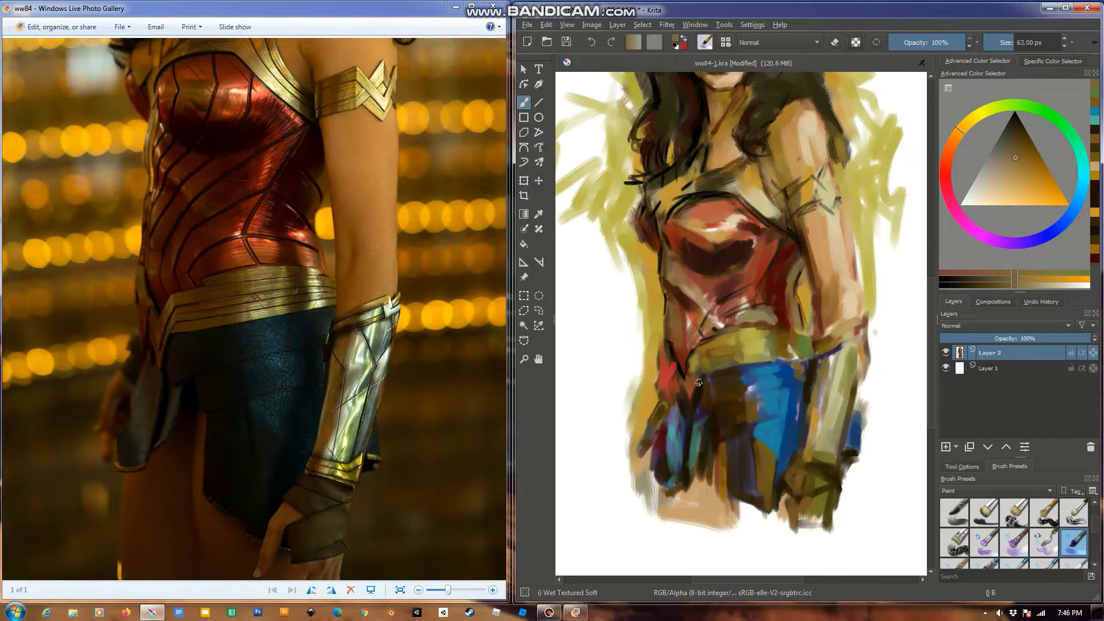
pyautogui.keyDown('ctrl'); pyautogui.click(713, 426); pyautogui.keyUp('ctrl')
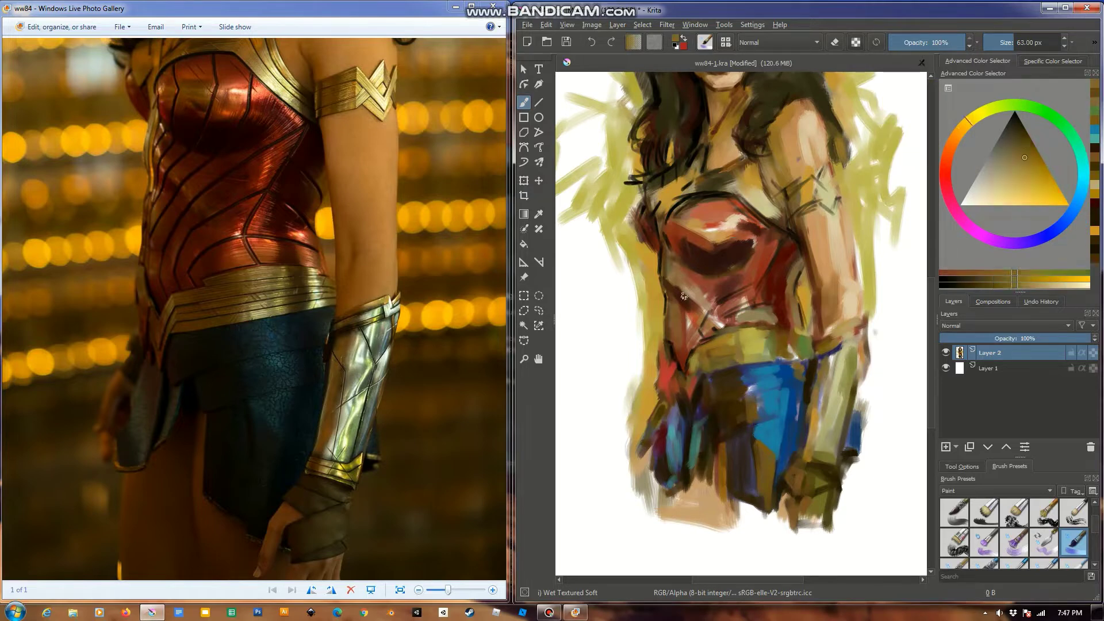
pyautogui.keyDown('ctrl'); pyautogui.click(719, 227); pyautogui.keyUp('ctrl')
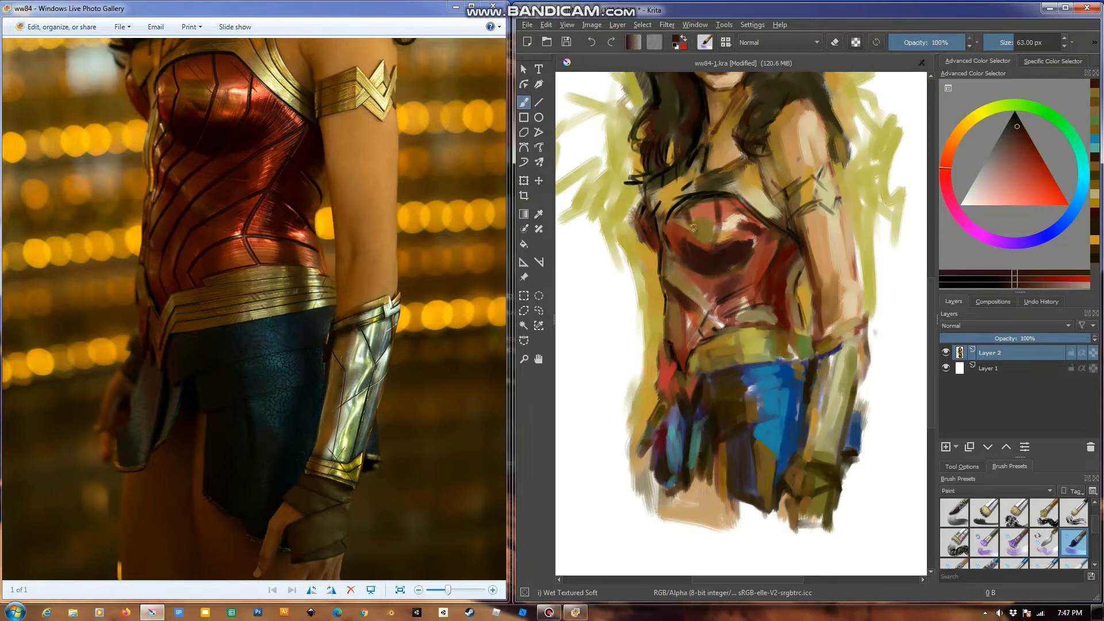
pyautogui.moveTo(718, 297); pyautogui.dragTo(674, 361)
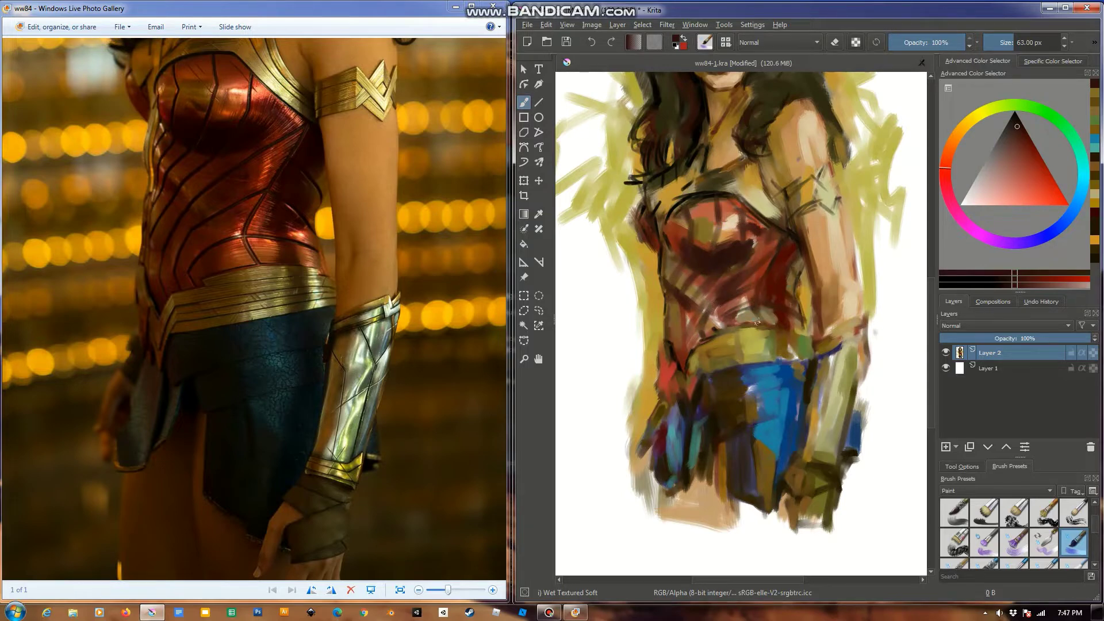
# Paint teal-blue and dark strokes across the skirt and sample olive-yellow
pyautogui.keyDown('ctrl'); pyautogui.click(790, 337); pyautogui.keyUp('ctrl')
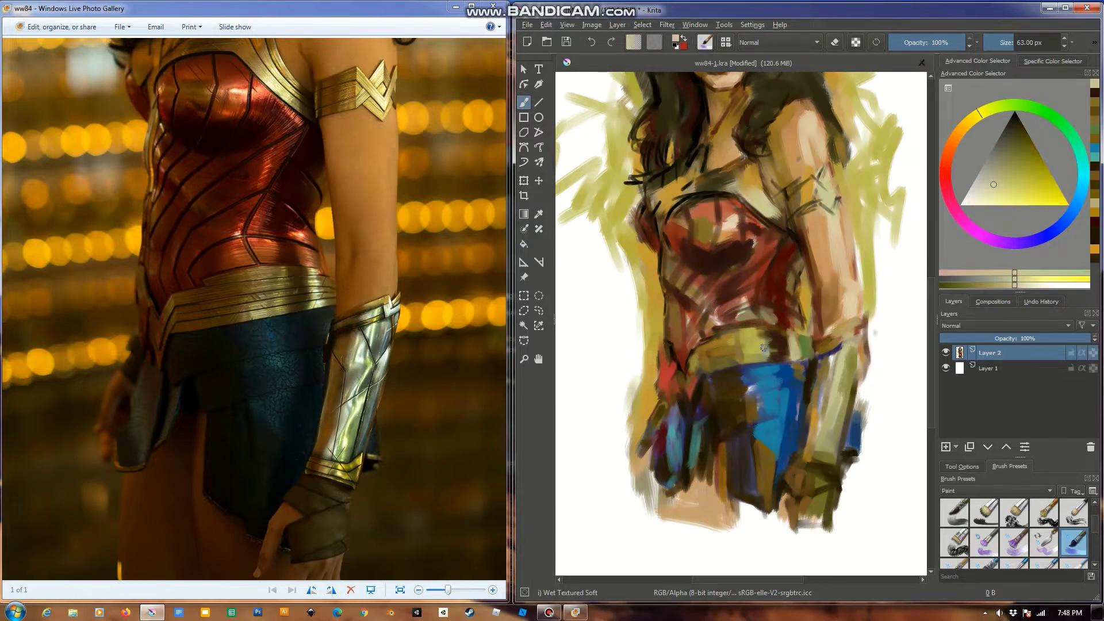
pyautogui.keyDown('ctrl'); pyautogui.click(771, 373); pyautogui.keyUp('ctrl')
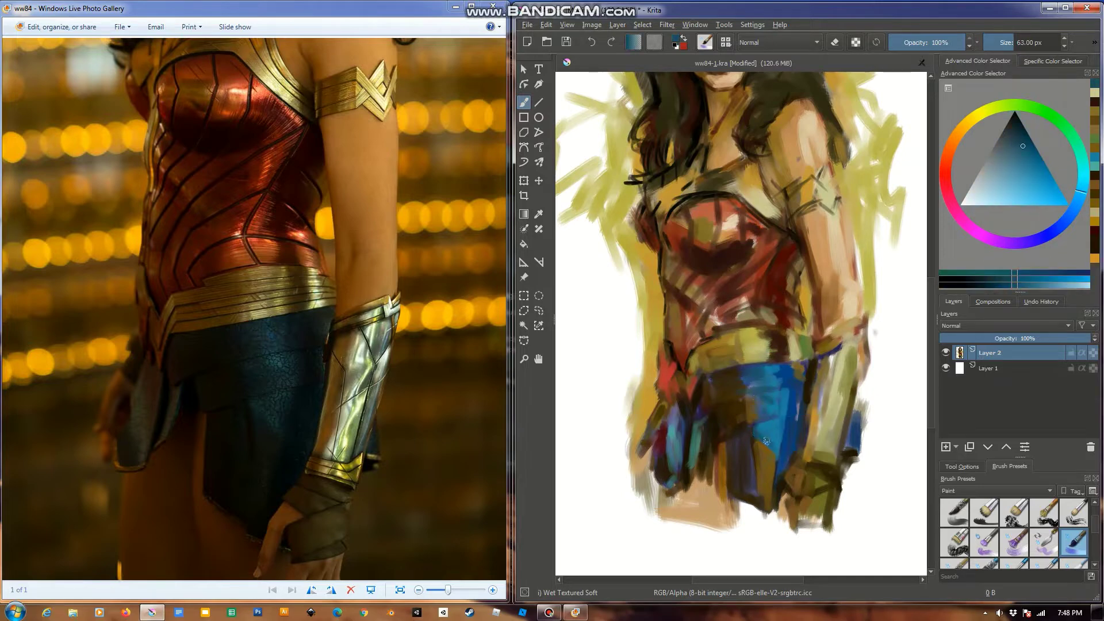
pyautogui.moveTo(765, 441)
pyautogui.mouseDown()
pyautogui.moveTo(805, 362)
pyautogui.moveTo(860, 396)
pyautogui.moveTo(792, 452)
pyautogui.mouseUp()
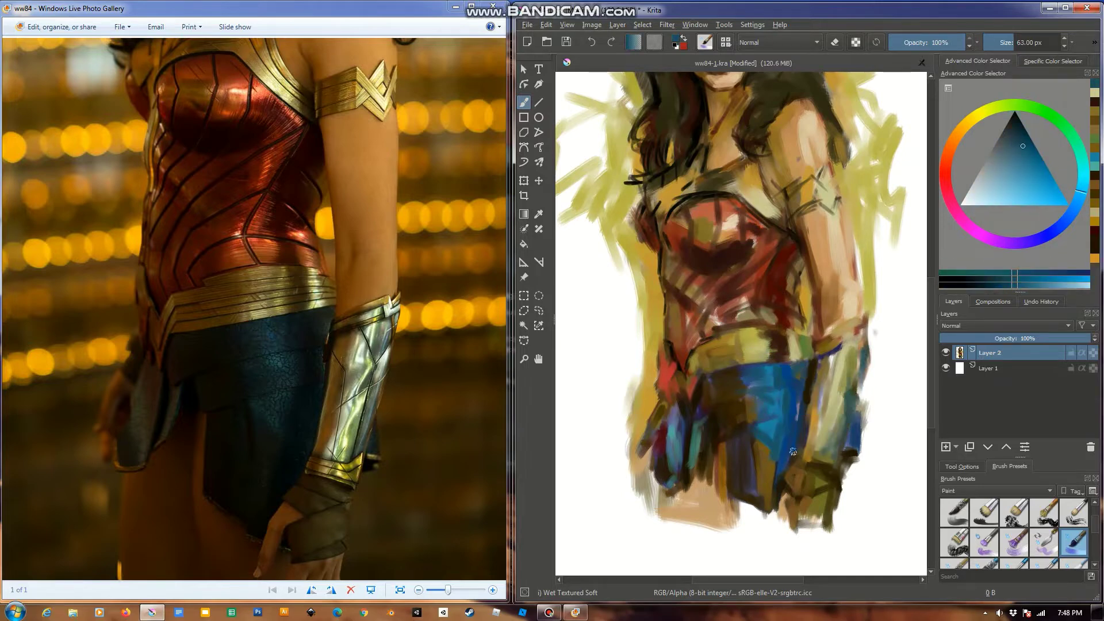
pyautogui.keyDown('ctrl'); pyautogui.click(897, 124); pyautogui.keyUp('ctrl')
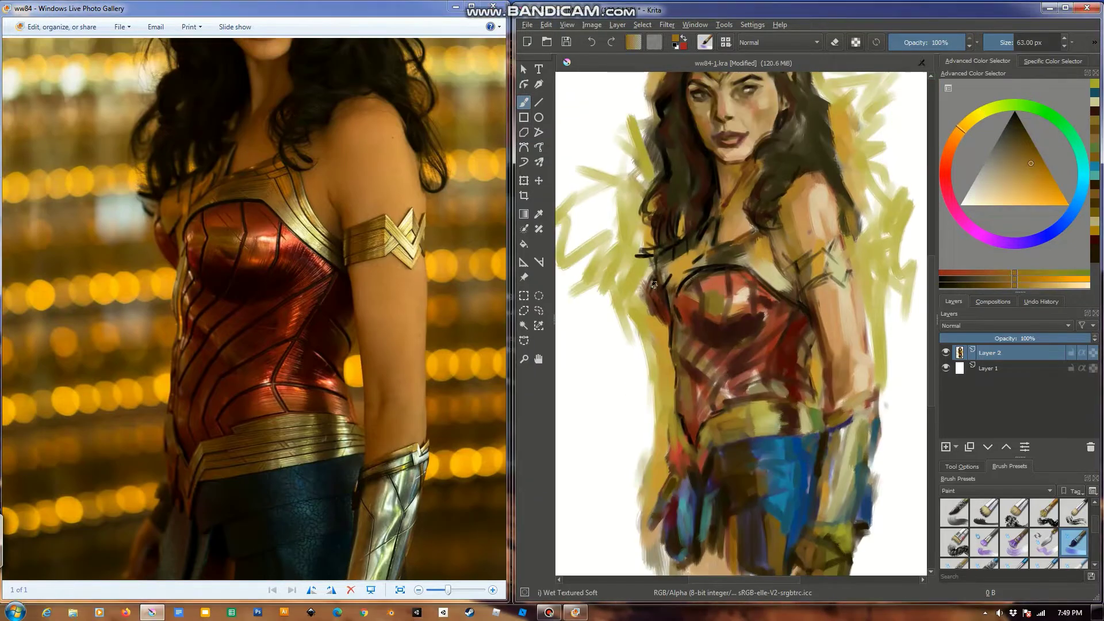
# Sample warm oranges and reds, then lighten the dark patch on the bodice's left side
pyautogui.keyDown('ctrl'); pyautogui.click(674, 246); pyautogui.keyUp('ctrl')
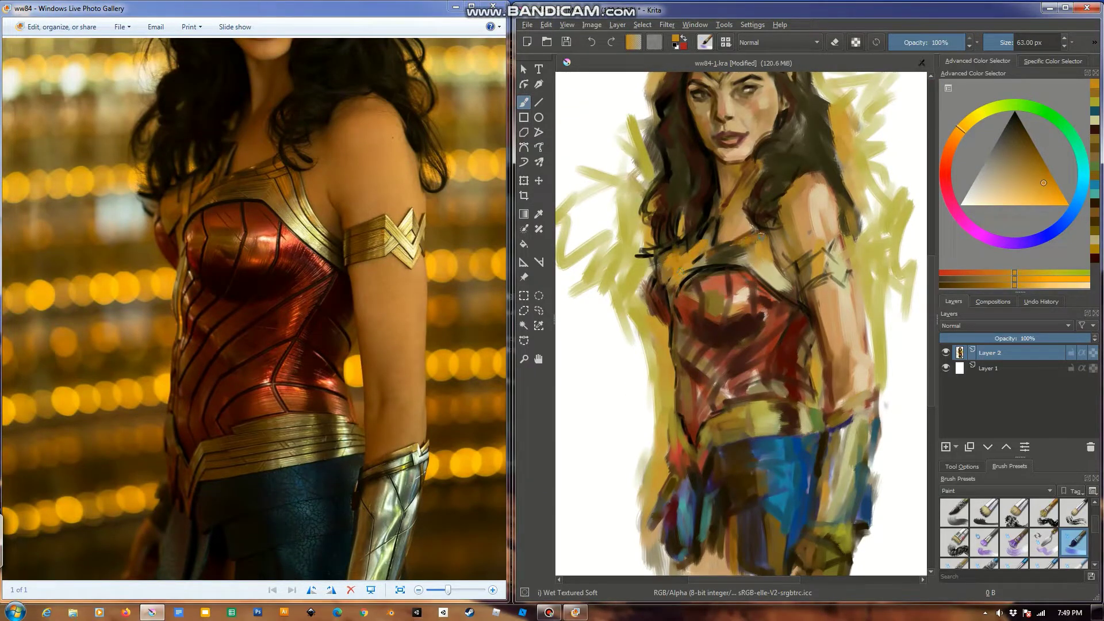
pyautogui.keyDown('ctrl'); pyautogui.click(804, 265); pyautogui.keyUp('ctrl')
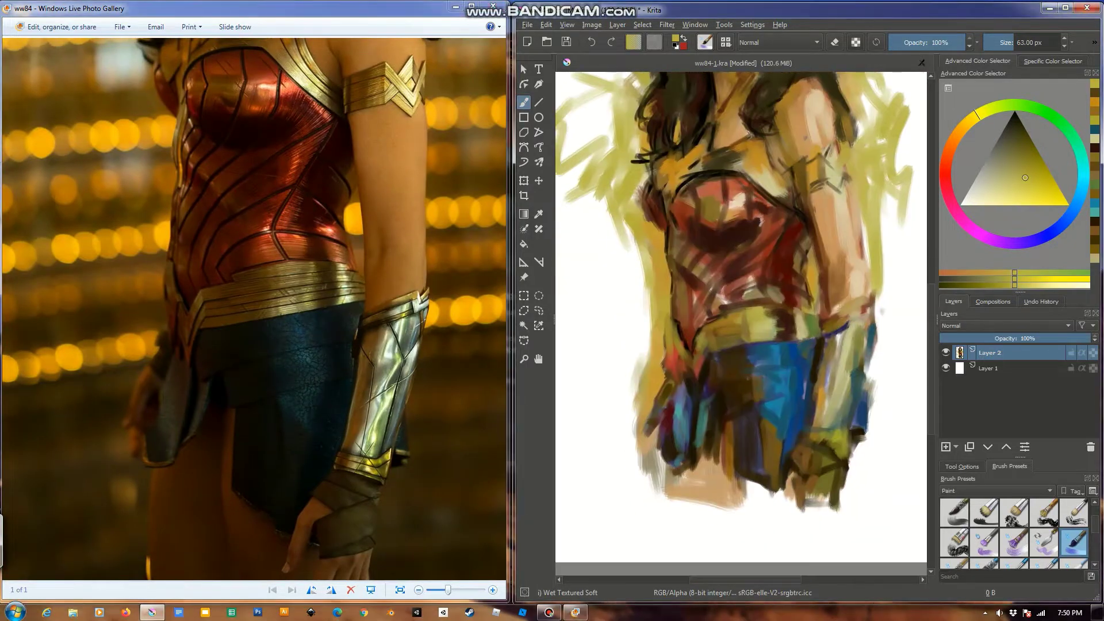
pyautogui.keyDown('ctrl'); pyautogui.click(799, 274); pyautogui.keyUp('ctrl')
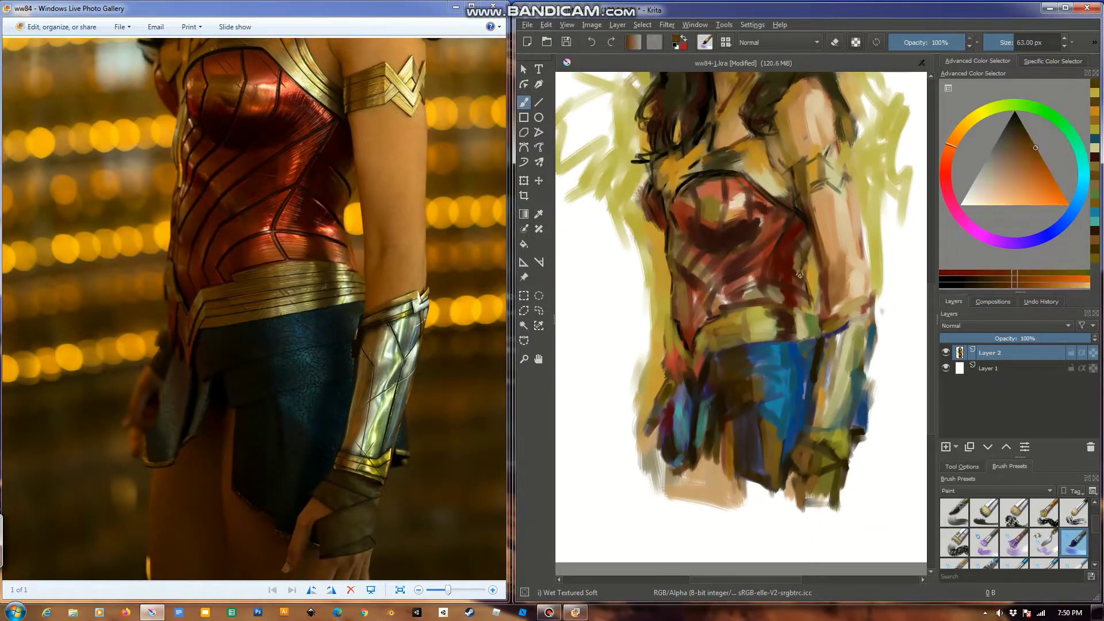
pyautogui.keyDown('ctrl'); pyautogui.click(828, 288); pyautogui.keyUp('ctrl')
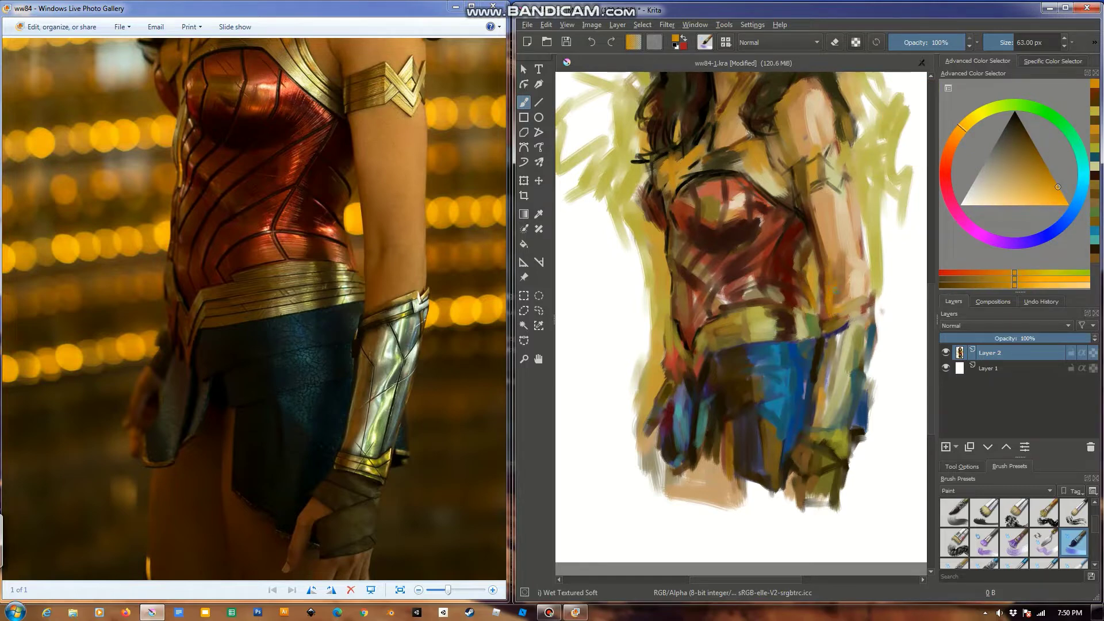
pyautogui.keyDown('ctrl'); pyautogui.click(816, 228); pyautogui.keyUp('ctrl')
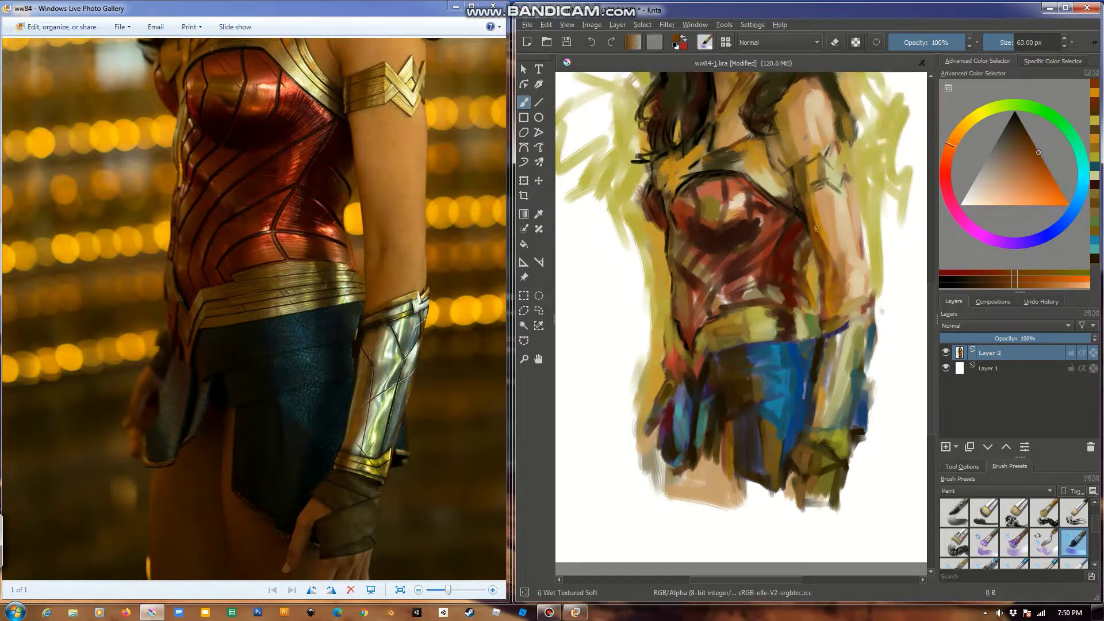
pyautogui.keyDown('ctrl'); pyautogui.click(693, 246); pyautogui.keyUp('ctrl')
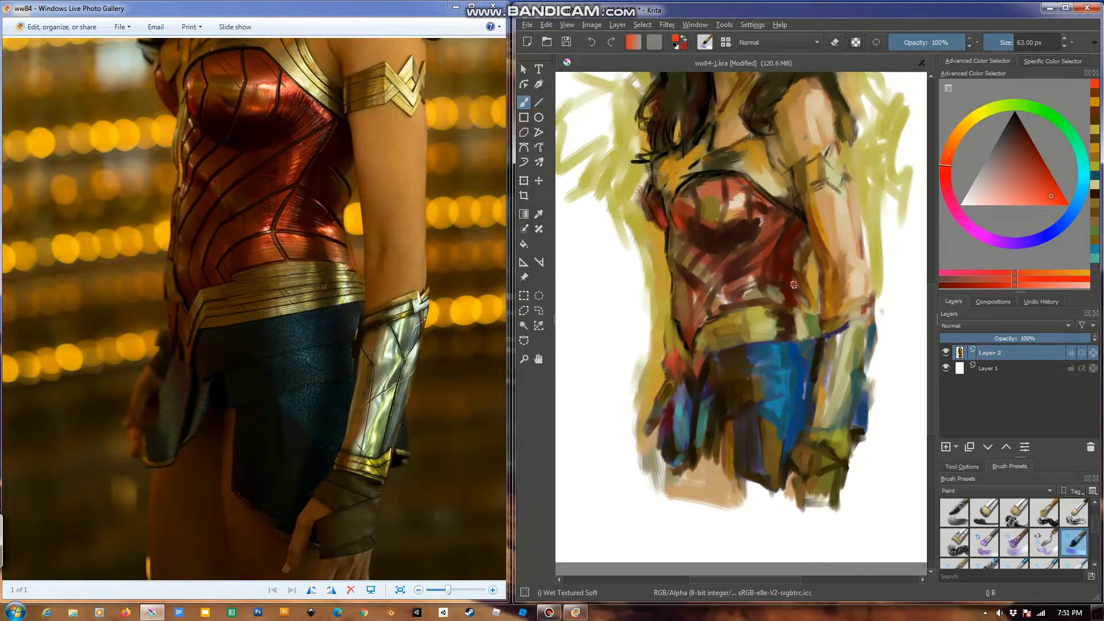
pyautogui.keyDown('ctrl'); pyautogui.click(679, 212); pyautogui.keyUp('ctrl')
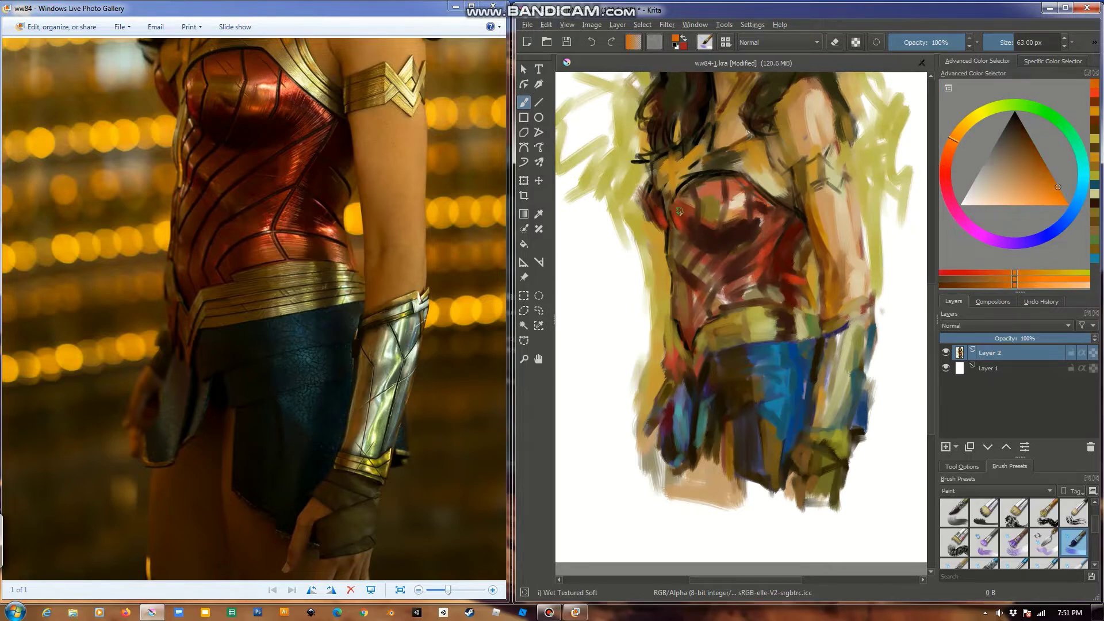
pyautogui.keyDown('ctrl'); pyautogui.click(668, 232); pyautogui.keyUp('ctrl')
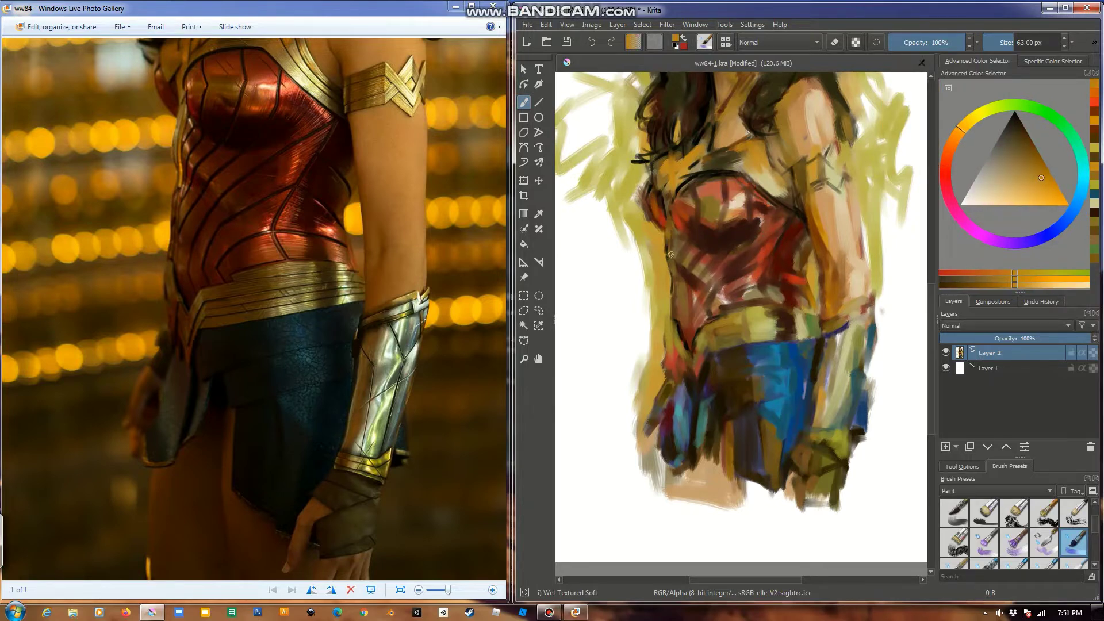
pyautogui.keyDown('ctrl'); pyautogui.click(661, 288); pyautogui.keyUp('ctrl')
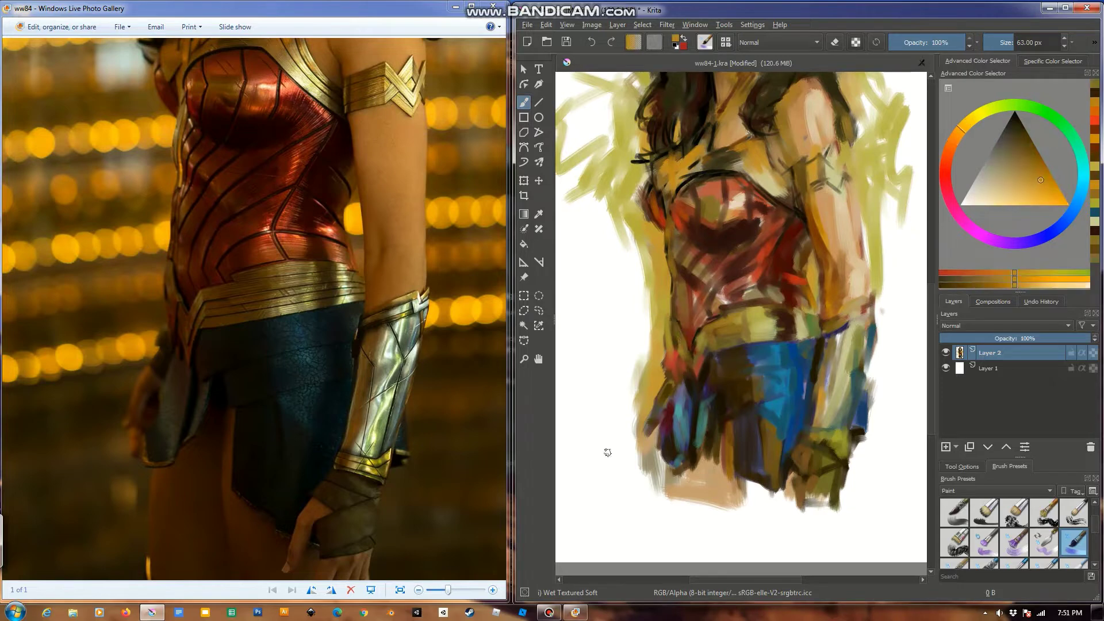
pyautogui.moveTo(646, 401); pyautogui.dragTo(658, 431)
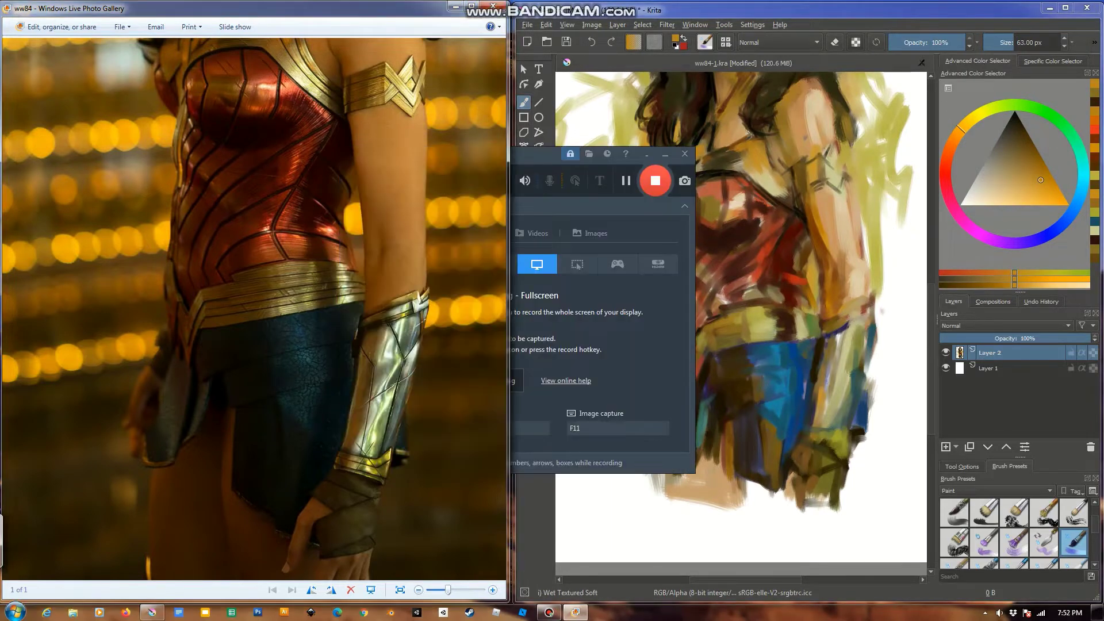
# Outline the arm and the left bodice edge in dark brown with a 44 px brush
pyautogui.keyDown('ctrl'); pyautogui.click(800, 383); pyautogui.keyUp('ctrl')
pyautogui.press('[')
pyautogui.press('[')
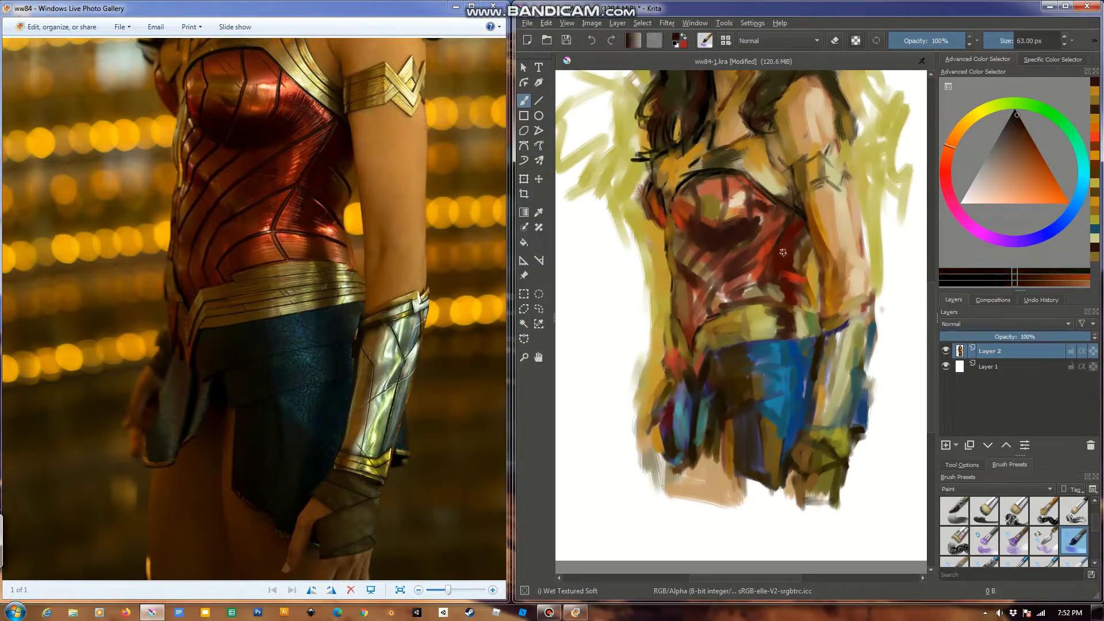
pyautogui.moveTo(799, 203); pyautogui.dragTo(797, 192)
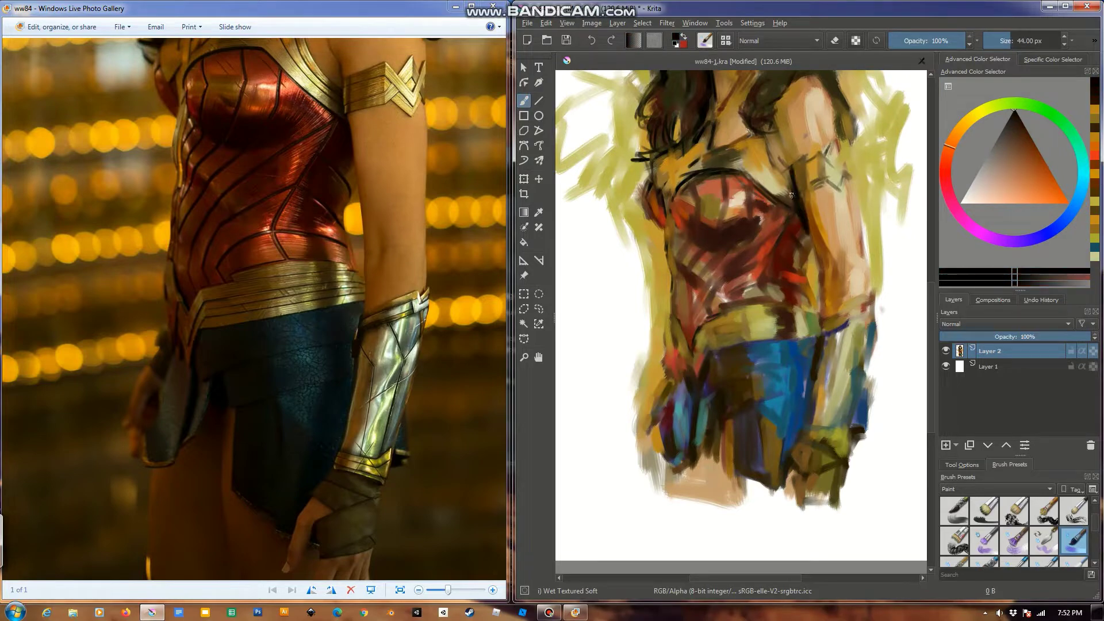
pyautogui.moveTo(693, 175); pyautogui.dragTo(668, 198)
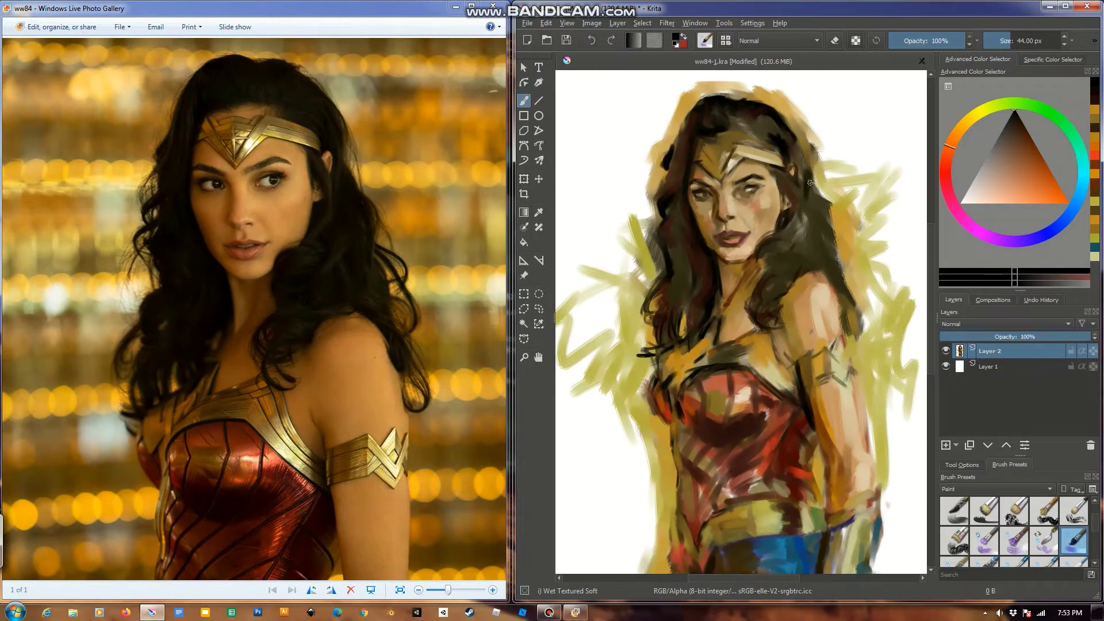
# Paint near-black strokes down the hair's right and left edges
pyautogui.moveTo(810, 183); pyautogui.dragTo(860, 330)
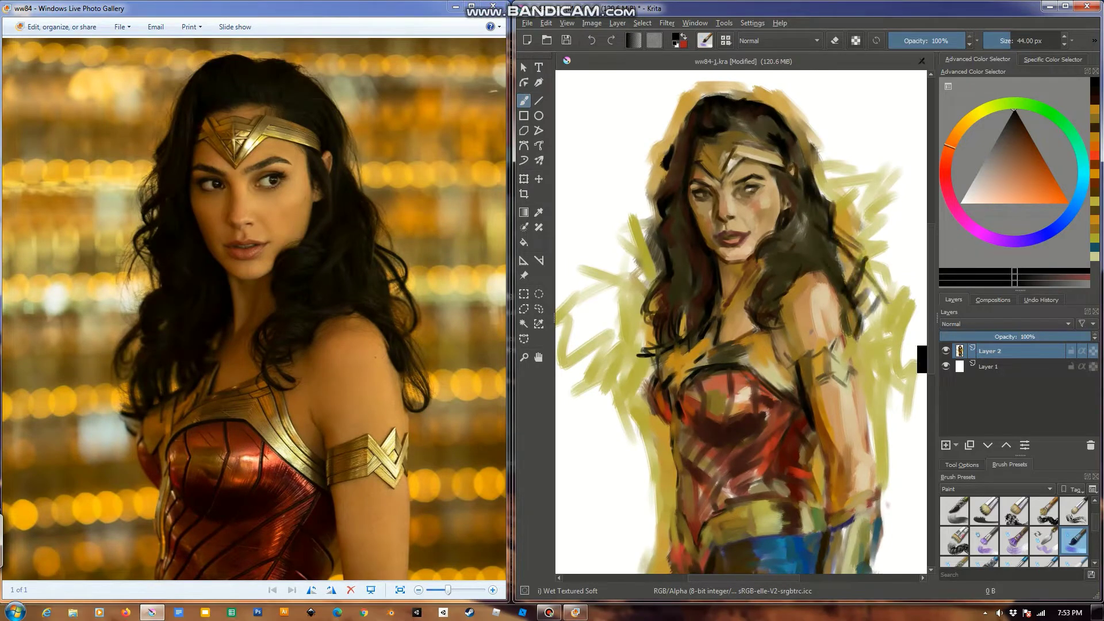
pyautogui.keyDown('ctrl'); pyautogui.click(871, 290); pyautogui.keyUp('ctrl')
pyautogui.keyDown('ctrl'); pyautogui.click(673, 244); pyautogui.keyUp('ctrl')
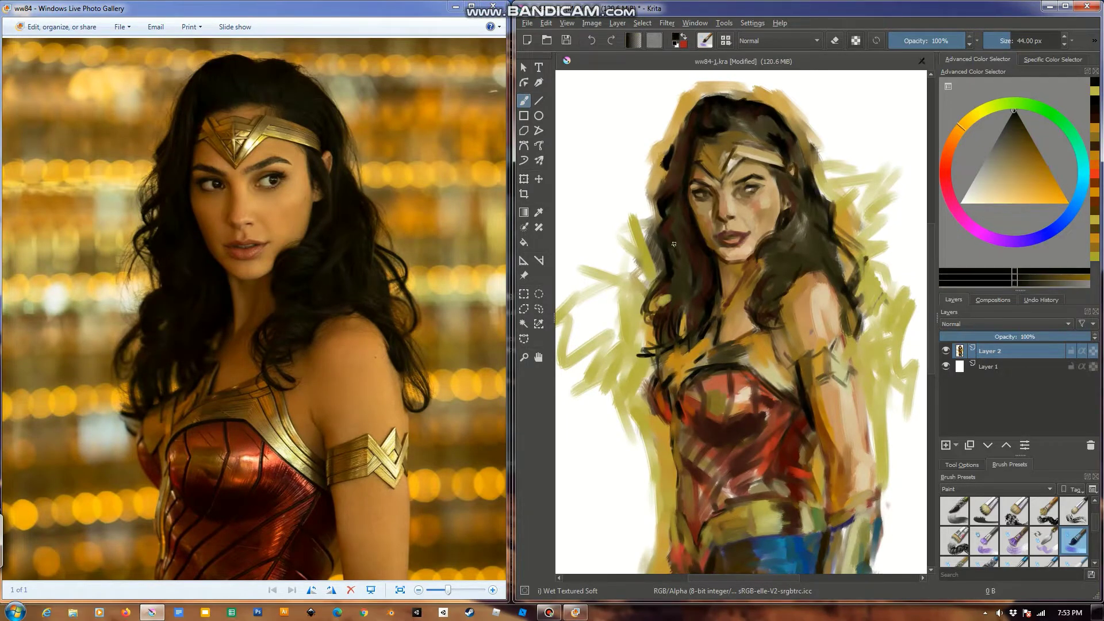
pyautogui.moveTo(677, 287)
pyautogui.mouseDown()
pyautogui.moveTo(656, 315)
pyautogui.moveTo(657, 387)
pyautogui.mouseUp()
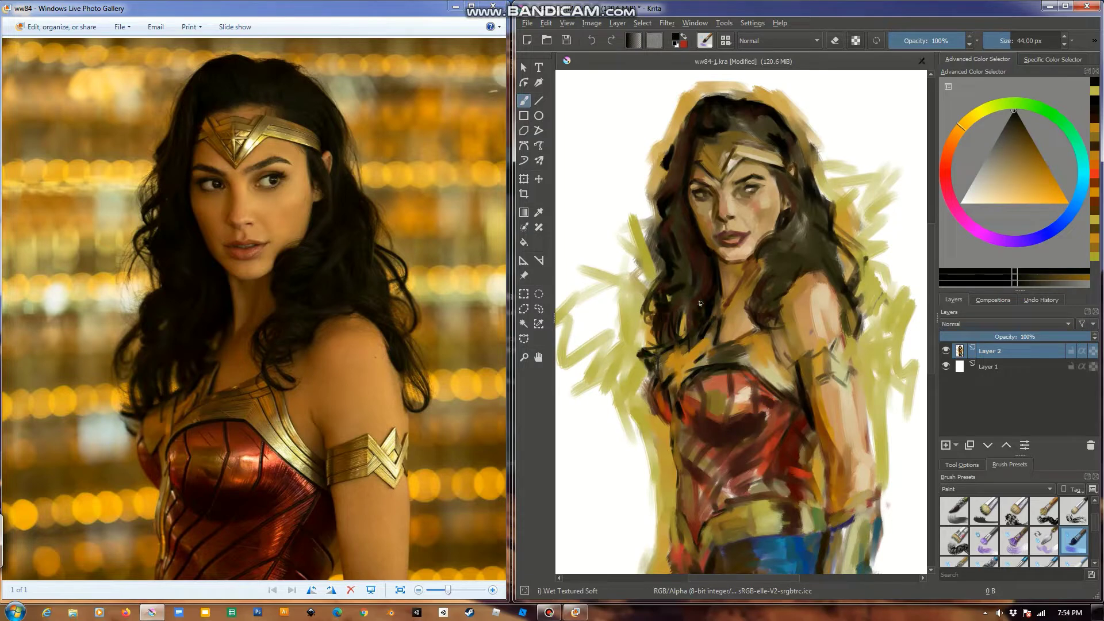
# Darken the hair strands right of the face and paint tan onto the shoulder
pyautogui.moveTo(767, 254); pyautogui.dragTo(780, 274)
pyautogui.moveTo(822, 224); pyautogui.dragTo(791, 258)
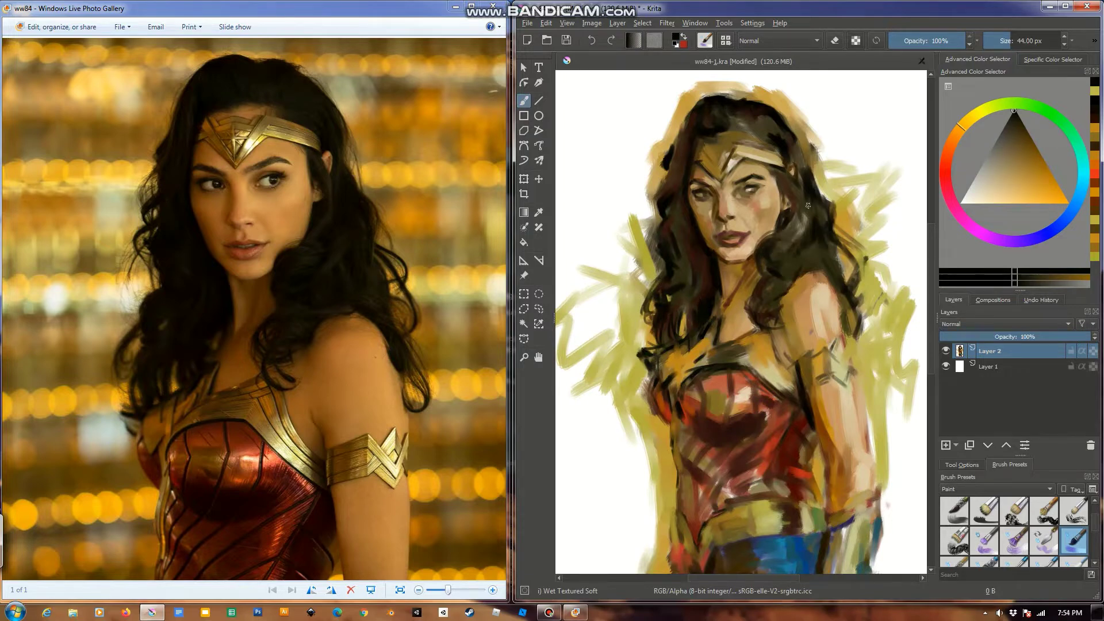
pyautogui.moveTo(807, 207); pyautogui.dragTo(821, 284)
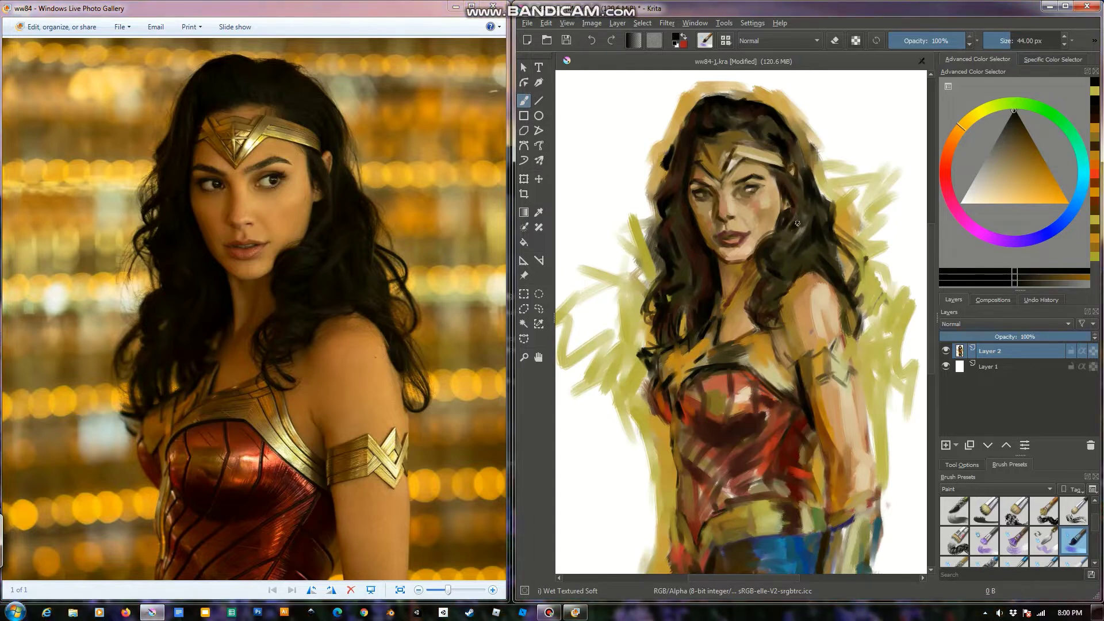
pyautogui.moveTo(796, 257); pyautogui.dragTo(769, 295)
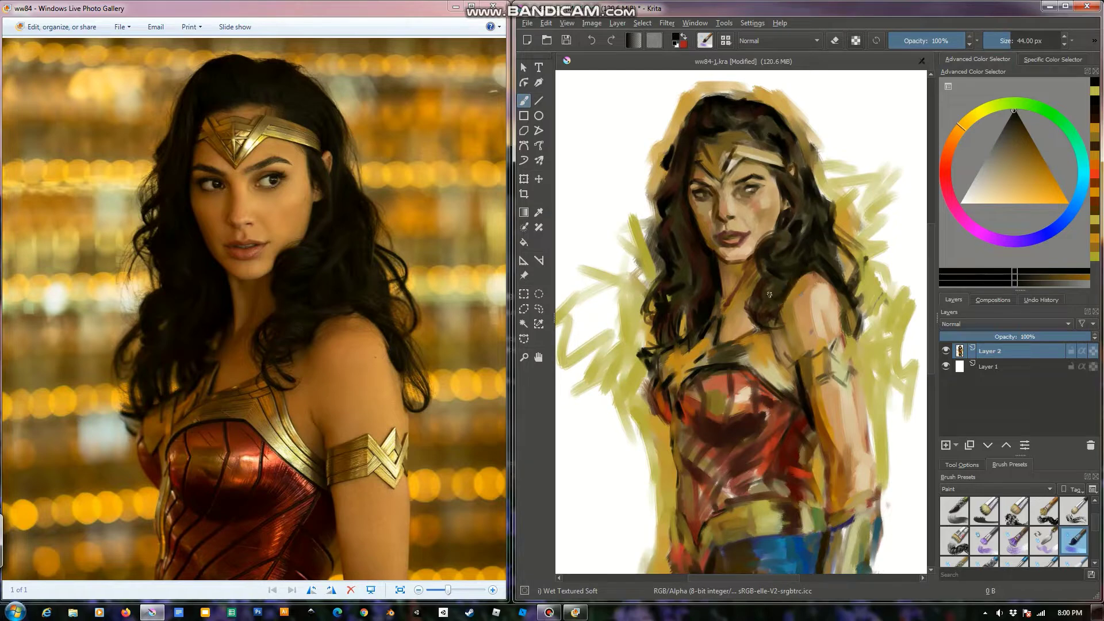
pyautogui.moveTo(828, 245)
pyautogui.mouseDown()
pyautogui.moveTo(856, 288)
pyautogui.moveTo(857, 331)
pyautogui.mouseUp()
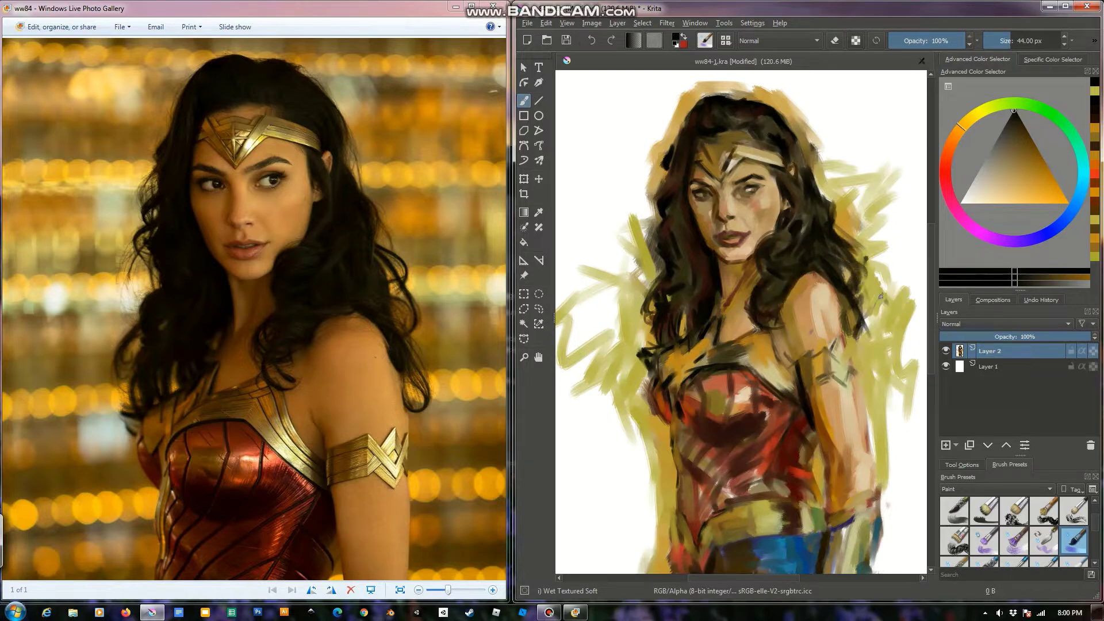
pyautogui.keyDown('ctrl'); pyautogui.click(856, 420); pyautogui.keyUp('ctrl')
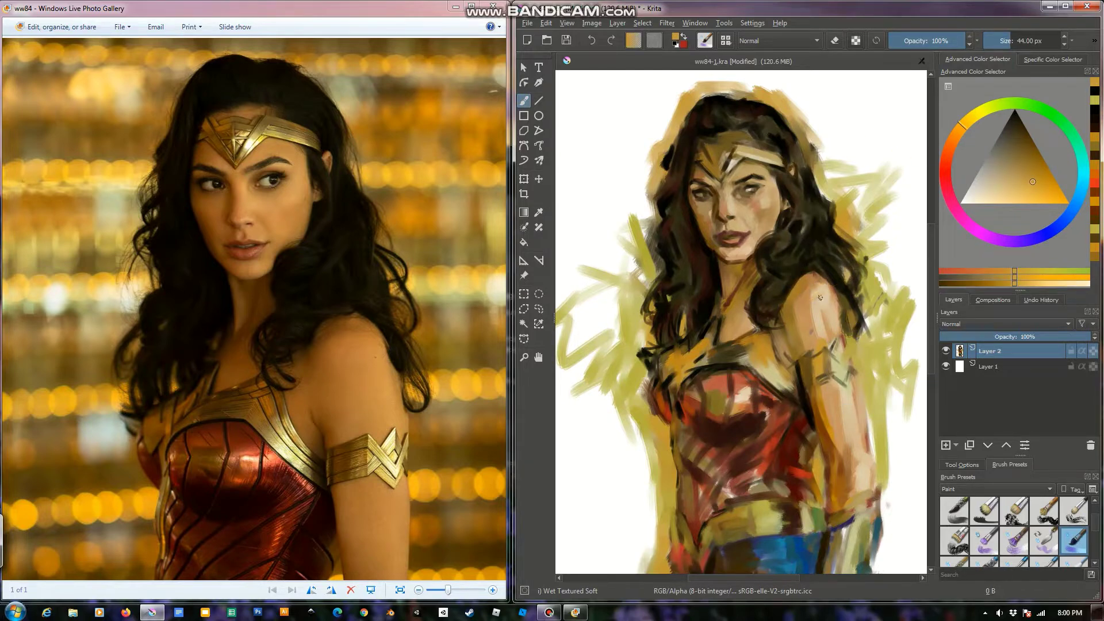
pyautogui.moveTo(820, 297); pyautogui.dragTo(849, 333)
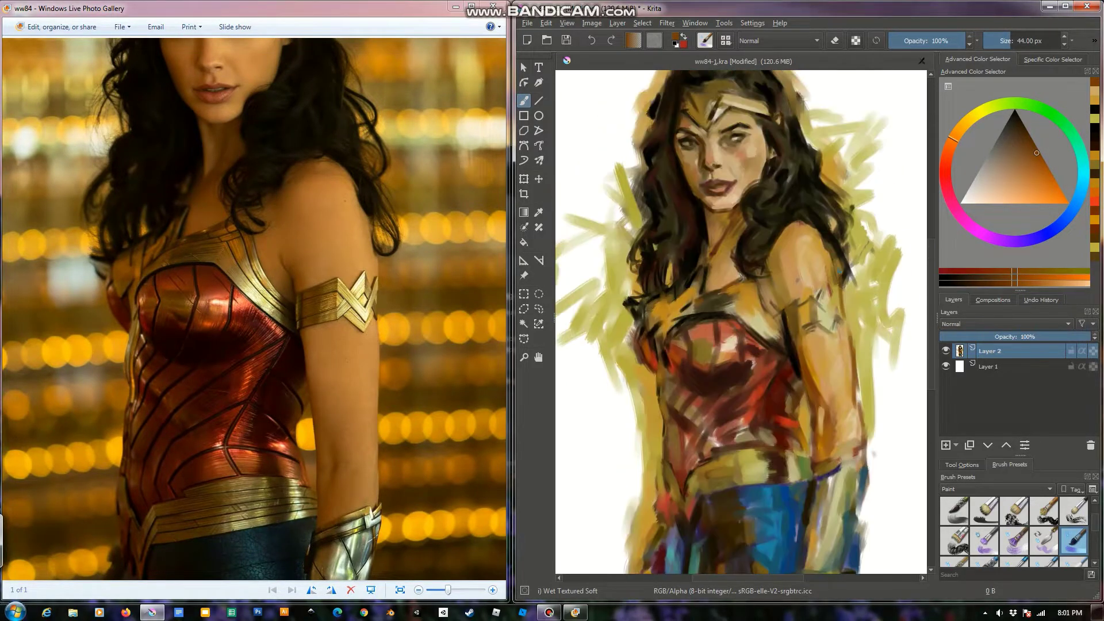
# Paint dark strokes along the skirt's left edge and bottom
pyautogui.scroll(-5, 813, 321)
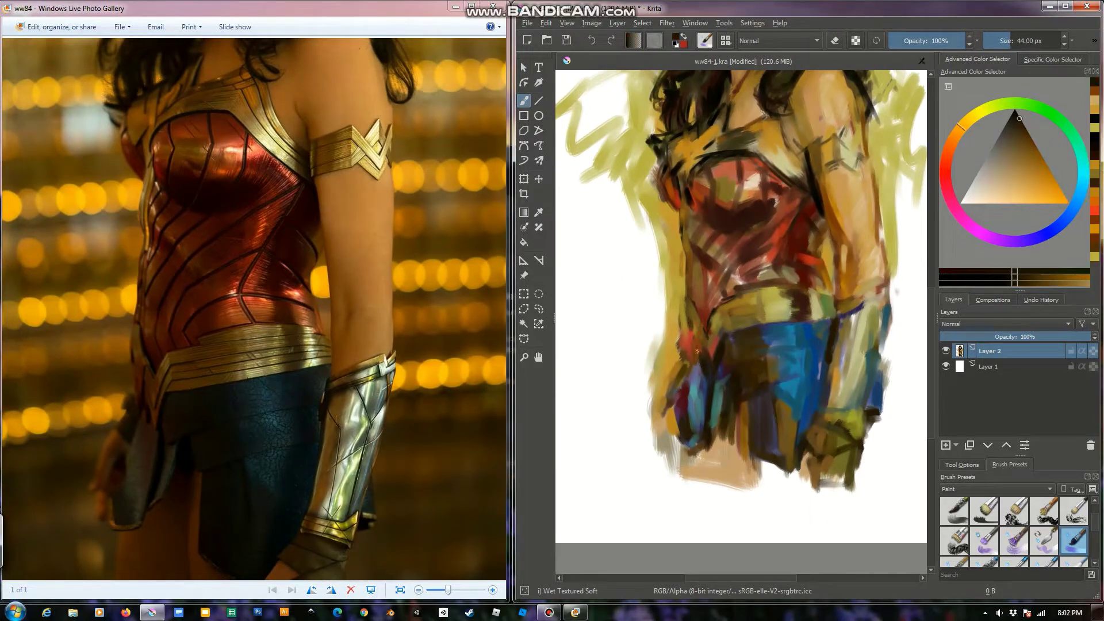
pyautogui.moveTo(686, 352); pyautogui.dragTo(680, 398)
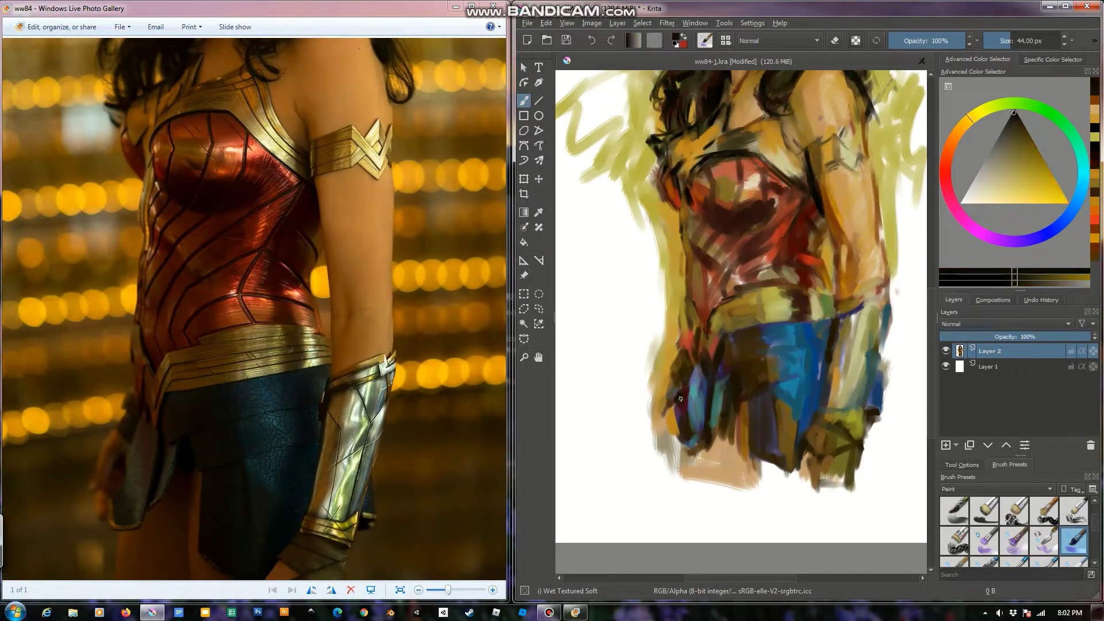
pyautogui.moveTo(712, 386); pyautogui.dragTo(692, 453)
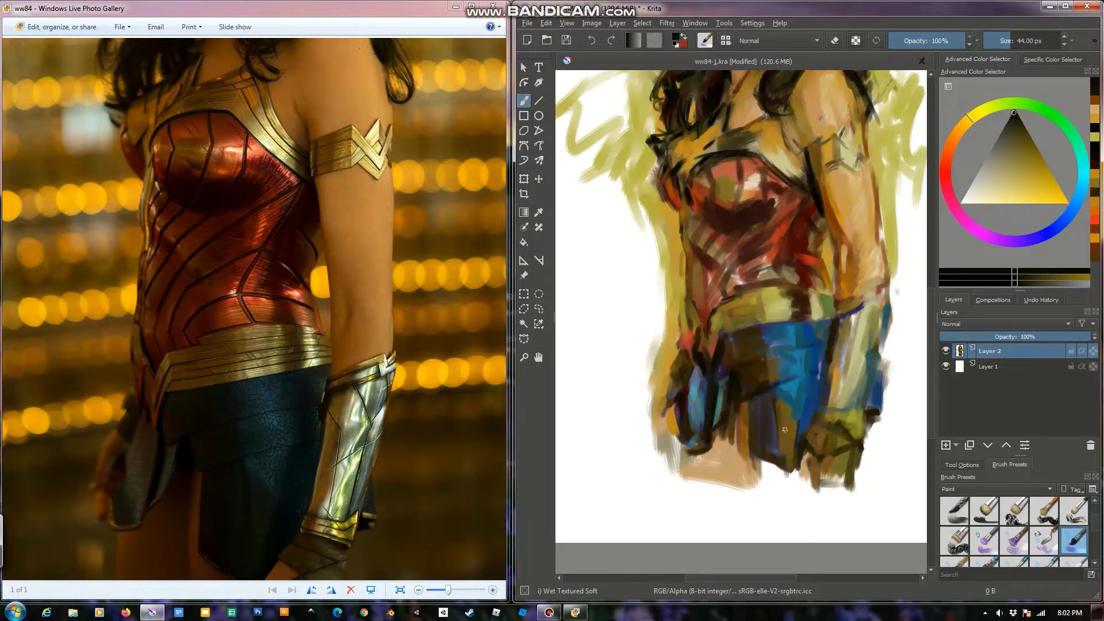
pyautogui.moveTo(785, 430)
pyautogui.mouseDown()
pyautogui.moveTo(750, 466)
pyautogui.moveTo(781, 497)
pyautogui.mouseUp()
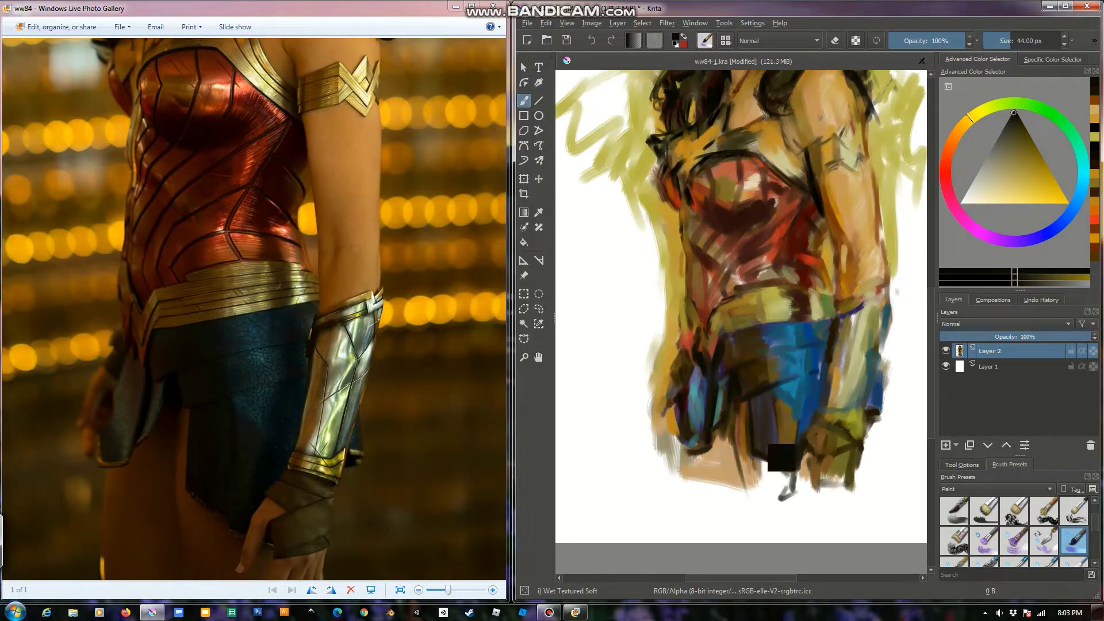
# Brush golden brown over the skirt hem, re-darken its left edge and add golden strokes
pyautogui.keyDown('ctrl'); pyautogui.click(782, 457); pyautogui.keyUp('ctrl')
pyautogui.moveTo(770, 457)
pyautogui.mouseDown()
pyautogui.moveTo(753, 509)
pyautogui.moveTo(765, 506)
pyautogui.mouseUp()
pyautogui.keyDown('ctrl'); pyautogui.click(750, 466); pyautogui.keyUp('ctrl')
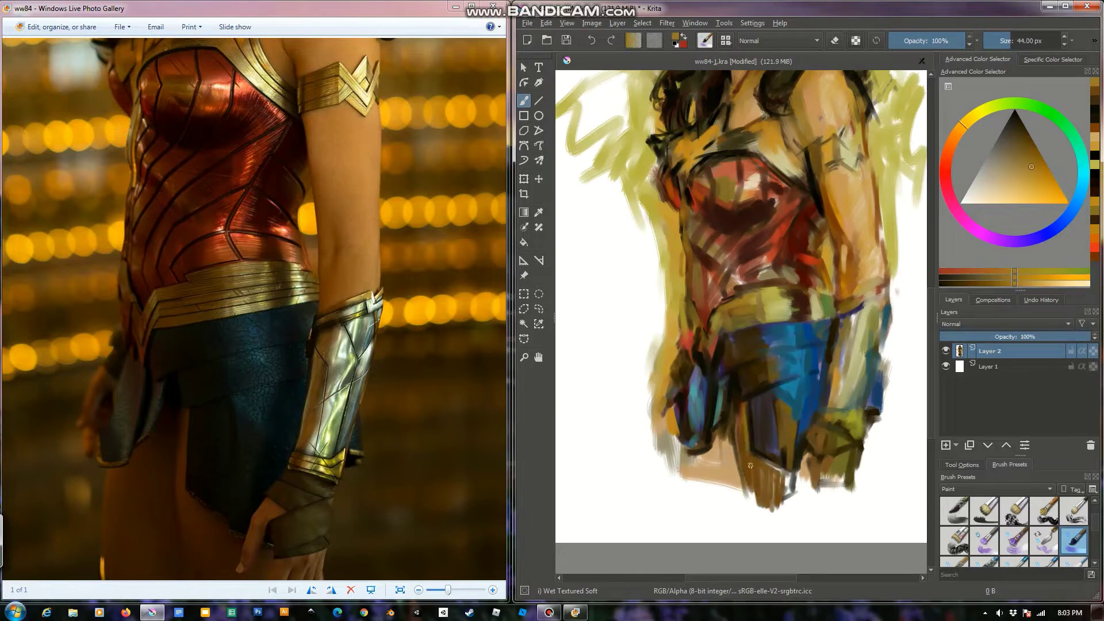
pyautogui.moveTo(743, 409); pyautogui.dragTo(764, 500)
pyautogui.keyDown('ctrl'); pyautogui.click(706, 472); pyautogui.keyUp('ctrl')
pyautogui.moveTo(693, 495); pyautogui.dragTo(676, 423)
pyautogui.keyDown('ctrl'); pyautogui.click(789, 199); pyautogui.keyUp('ctrl')
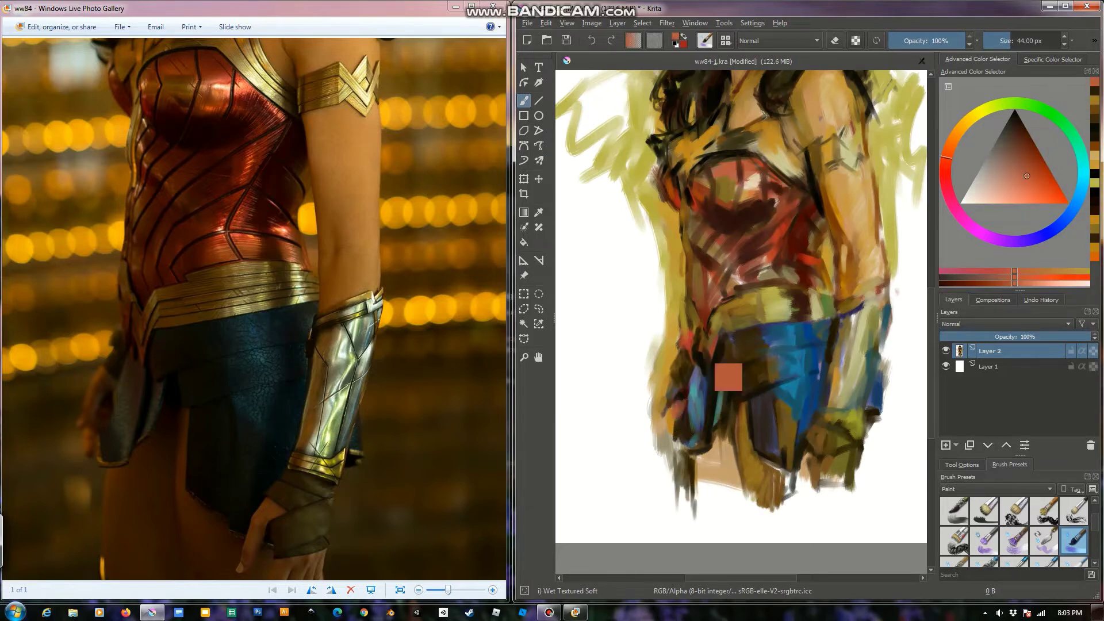
pyautogui.keyDown('ctrl'); pyautogui.click(748, 179); pyautogui.keyUp('ctrl')
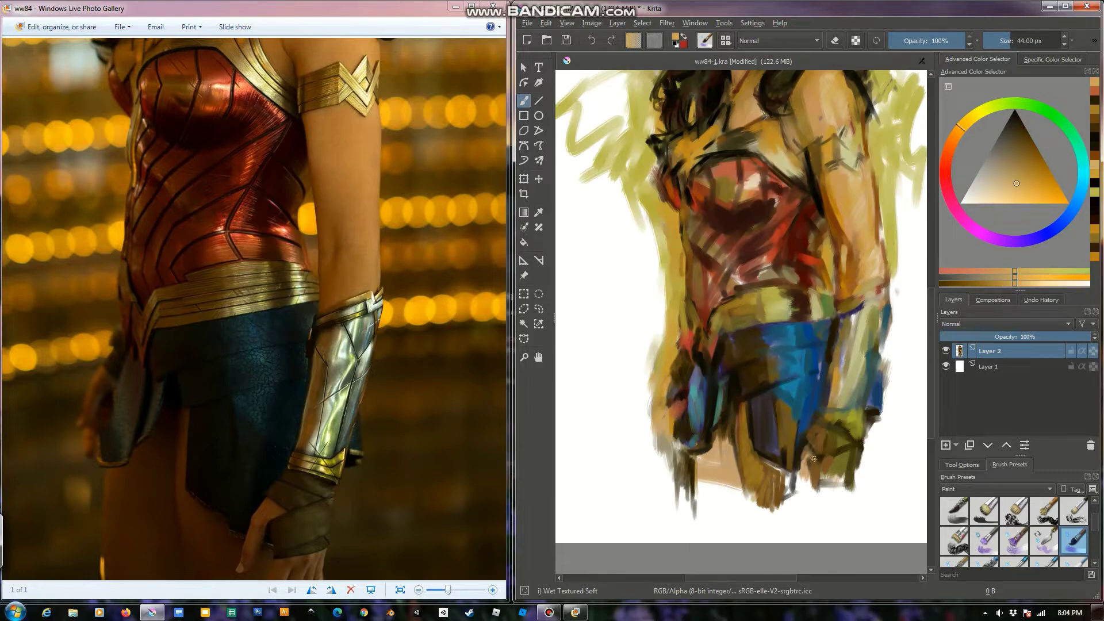
pyautogui.moveTo(813, 458)
pyautogui.mouseDown()
pyautogui.moveTo(799, 501)
pyautogui.moveTo(851, 515)
pyautogui.mouseUp()
pyautogui.scroll(3, 828, 506)
# Enlarge the brush to 78 px, settle on a golden ochre, and zoom toward the face
pyautogui.press(']')
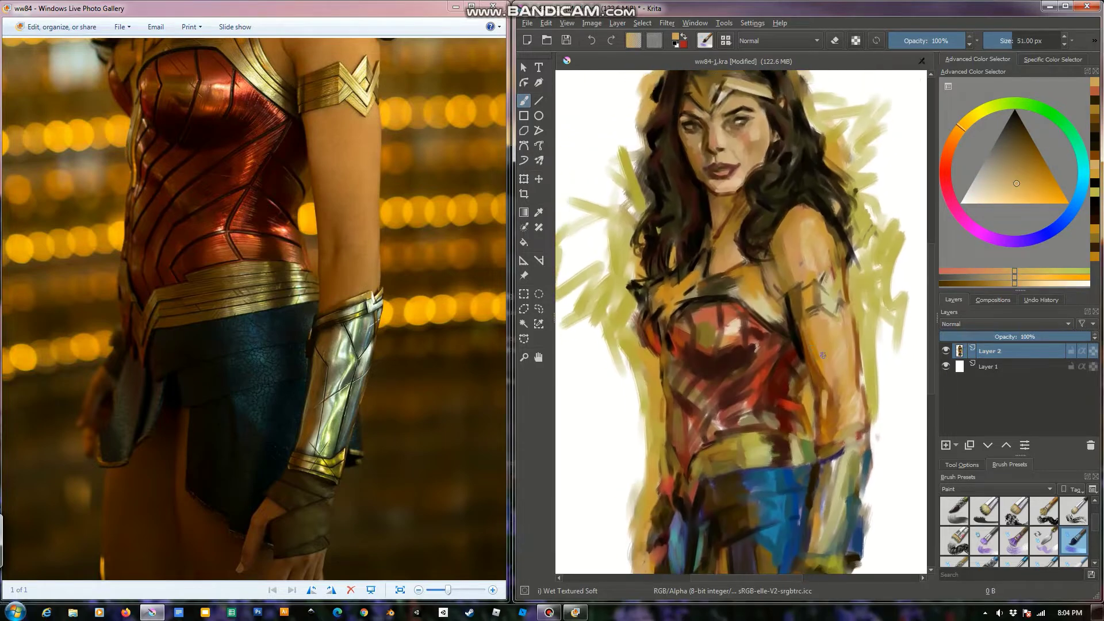
pyautogui.press(']')
pyautogui.press(']')
pyautogui.press(']')
pyautogui.keyDown('ctrl'); pyautogui.click(840, 347); pyautogui.keyUp('ctrl')
pyautogui.keyDown('ctrl'); pyautogui.click(832, 296); pyautogui.keyUp('ctrl')
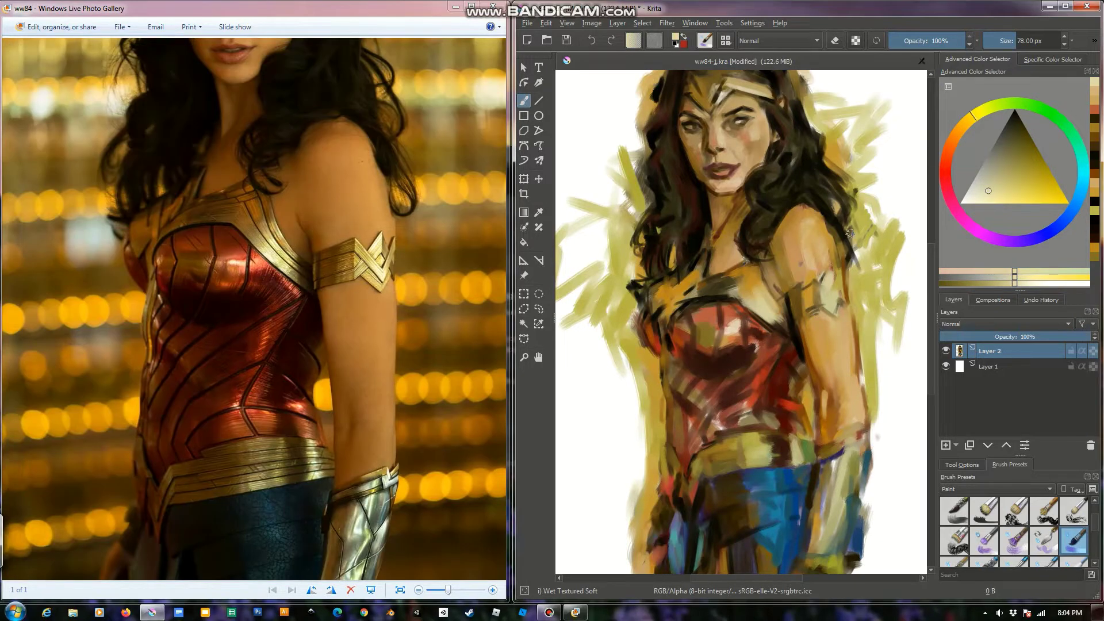
pyautogui.keyDown('ctrl'); pyautogui.click(821, 222); pyautogui.keyUp('ctrl')
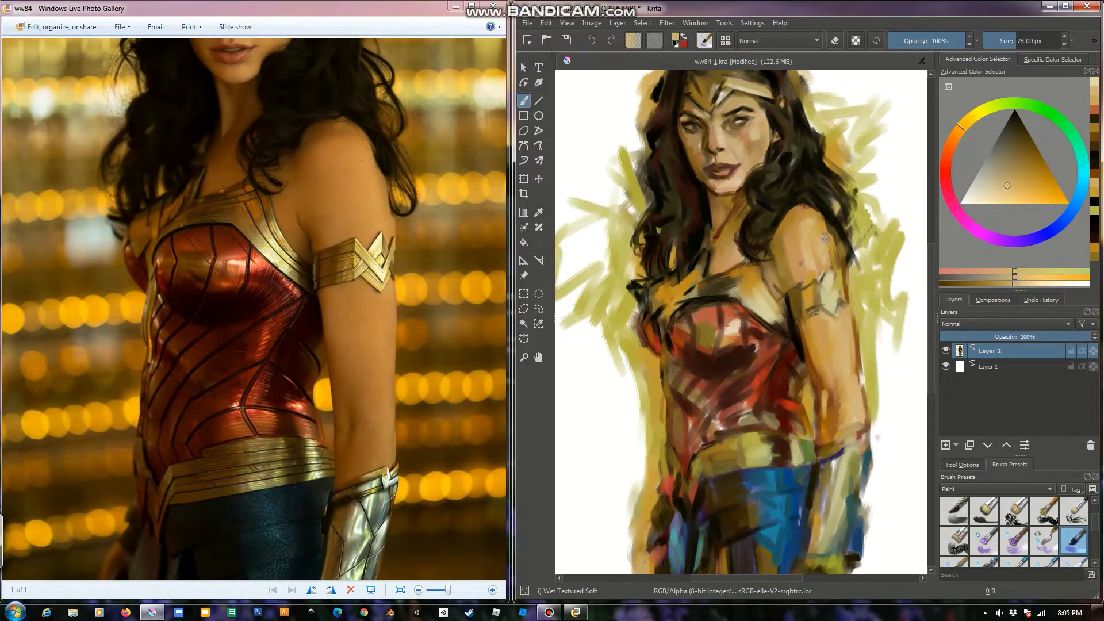
pyautogui.keyDown('ctrl'); pyautogui.click(764, 276); pyautogui.keyUp('ctrl')
pyautogui.scroll(3, 718, 304)
pyautogui.keyDown('ctrl'); pyautogui.click(726, 342); pyautogui.keyUp('ctrl')
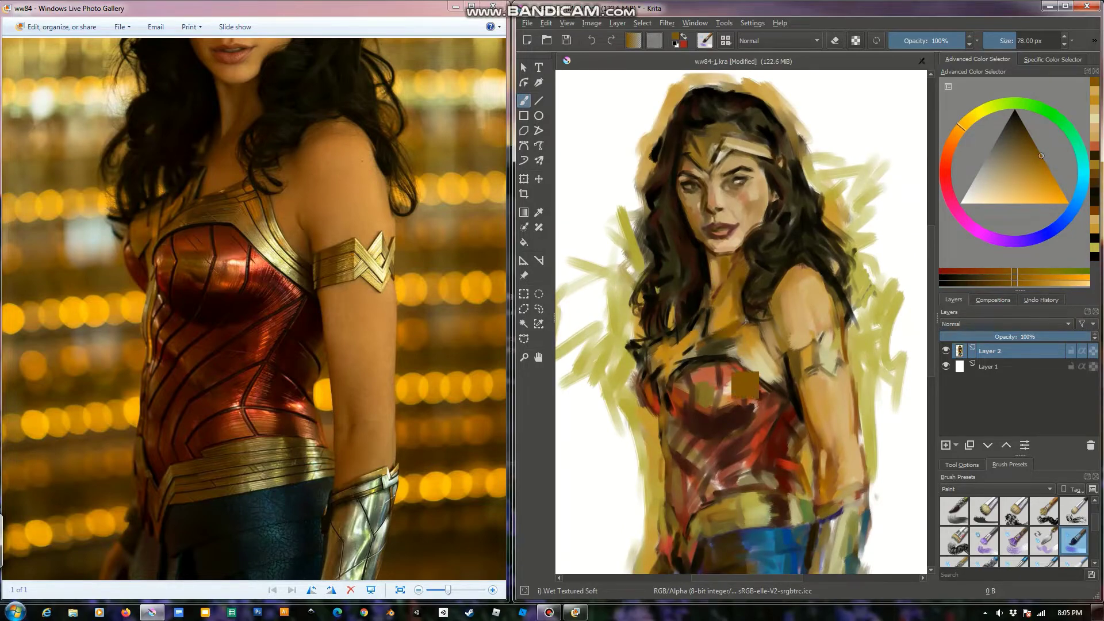
pyautogui.keyDown('ctrl'); pyautogui.click(746, 385); pyautogui.keyUp('ctrl')
pyautogui.scroll(-3, 699, 405)
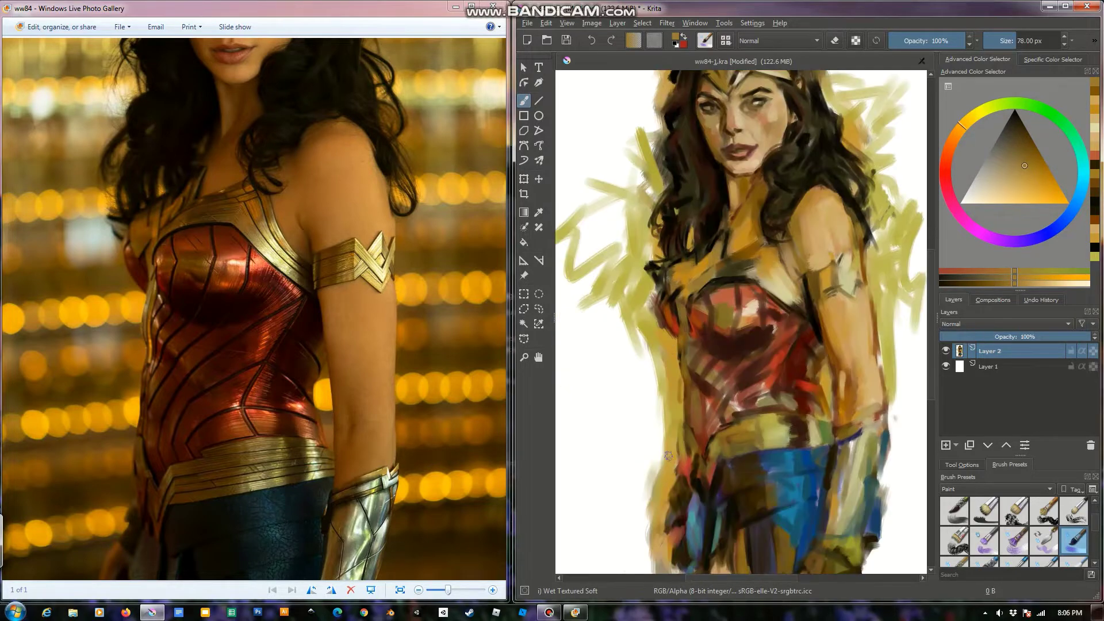
pyautogui.scroll(3, 715, 229)
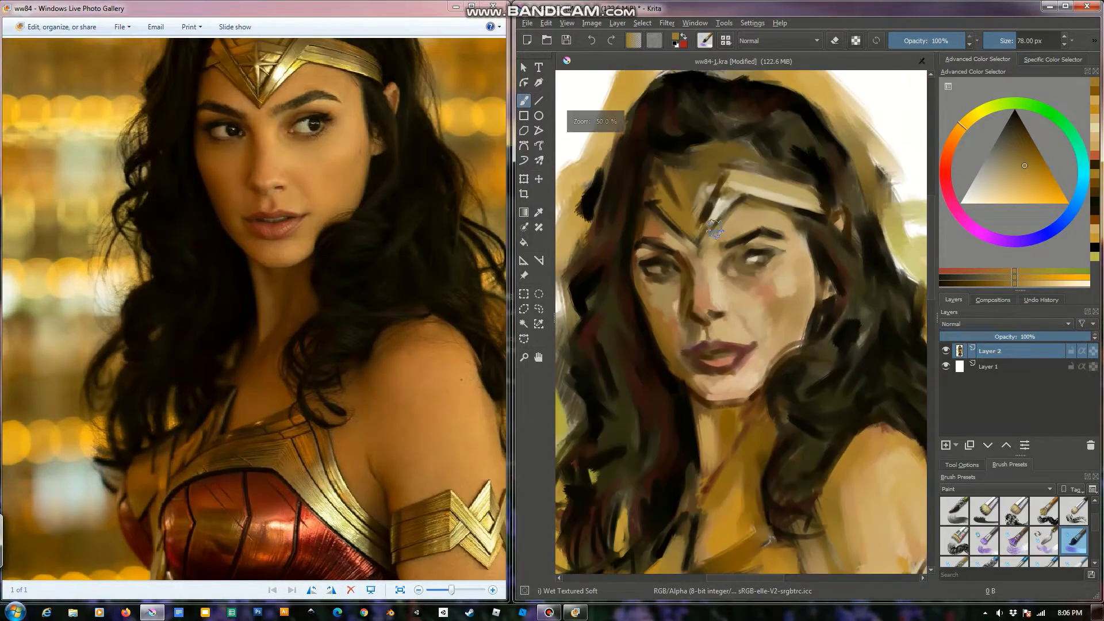
# Shrink the brush and paint dark, yellow-green and orange strokes on and beside the tiara
pyautogui.press('[')
pyautogui.keyDown('ctrl'); pyautogui.click(721, 268); pyautogui.keyUp('ctrl')
pyautogui.moveTo(771, 211); pyautogui.dragTo(851, 247)
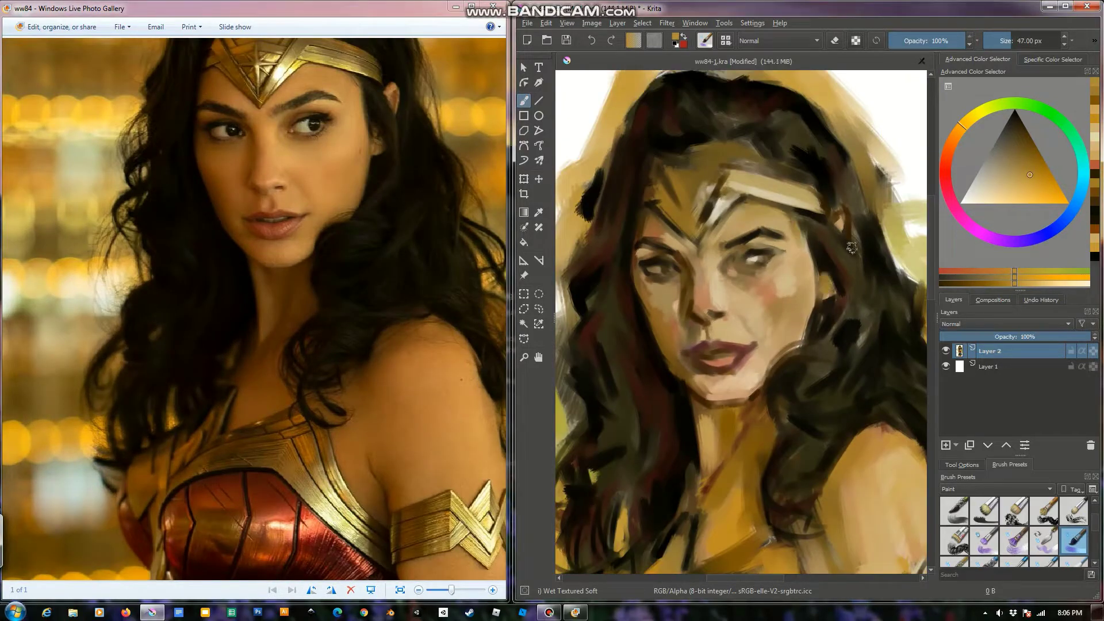
pyautogui.moveTo(788, 191); pyautogui.dragTo(739, 184)
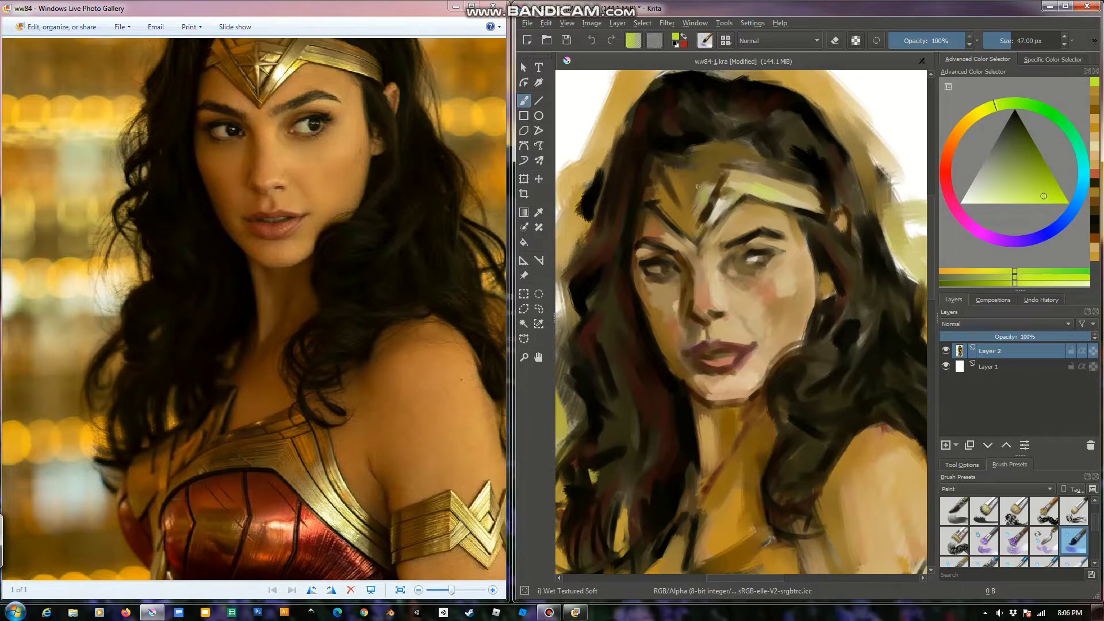
pyautogui.click(958, 128)
pyautogui.scroll(-2, 741, 322)
pyautogui.moveTo(689, 217)
pyautogui.mouseDown()
pyautogui.moveTo(704, 214)
pyautogui.moveTo(660, 233)
pyautogui.mouseUp()
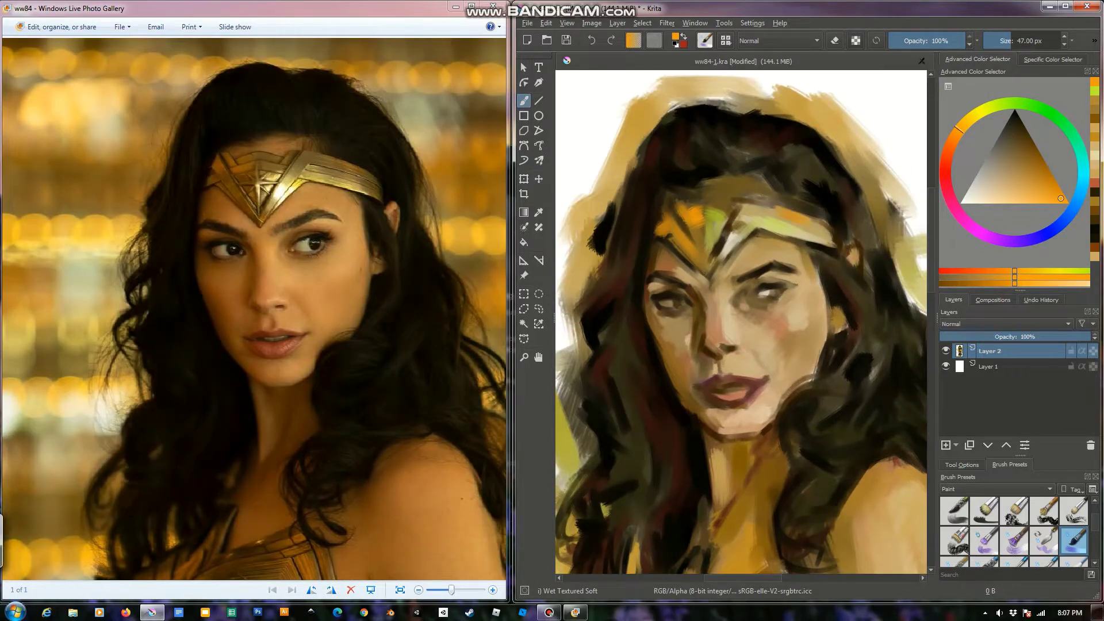
# Sample skin tones, a saturated orange and a dark brown from the painted face
pyautogui.keyDown('ctrl'); pyautogui.click(684, 294); pyautogui.keyUp('ctrl')
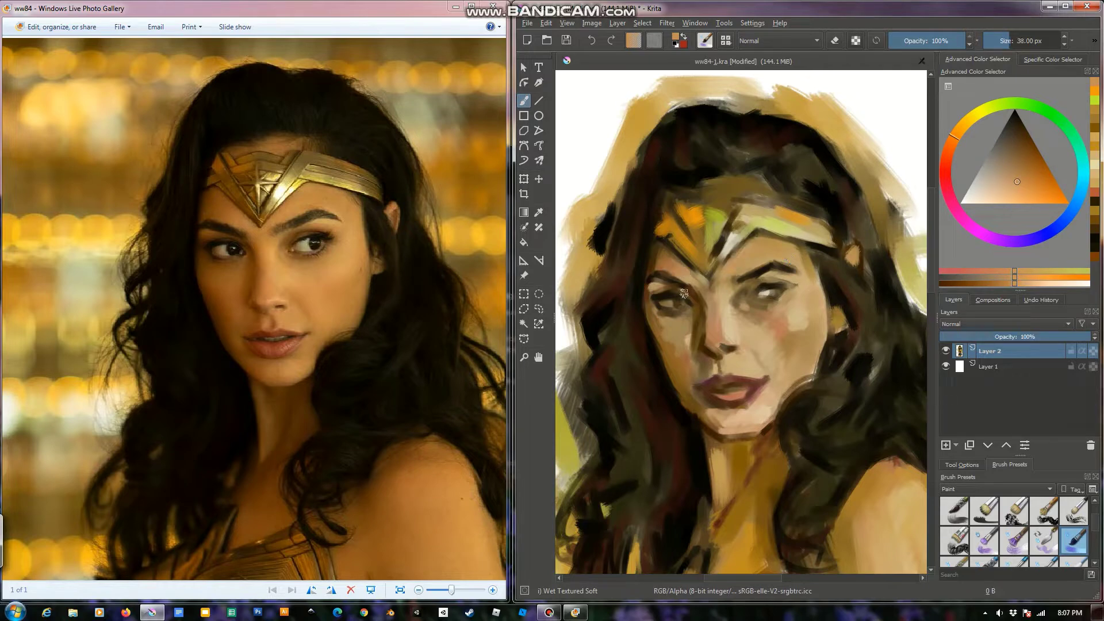
pyautogui.keyDown('ctrl'); pyautogui.click(787, 322); pyautogui.keyUp('ctrl')
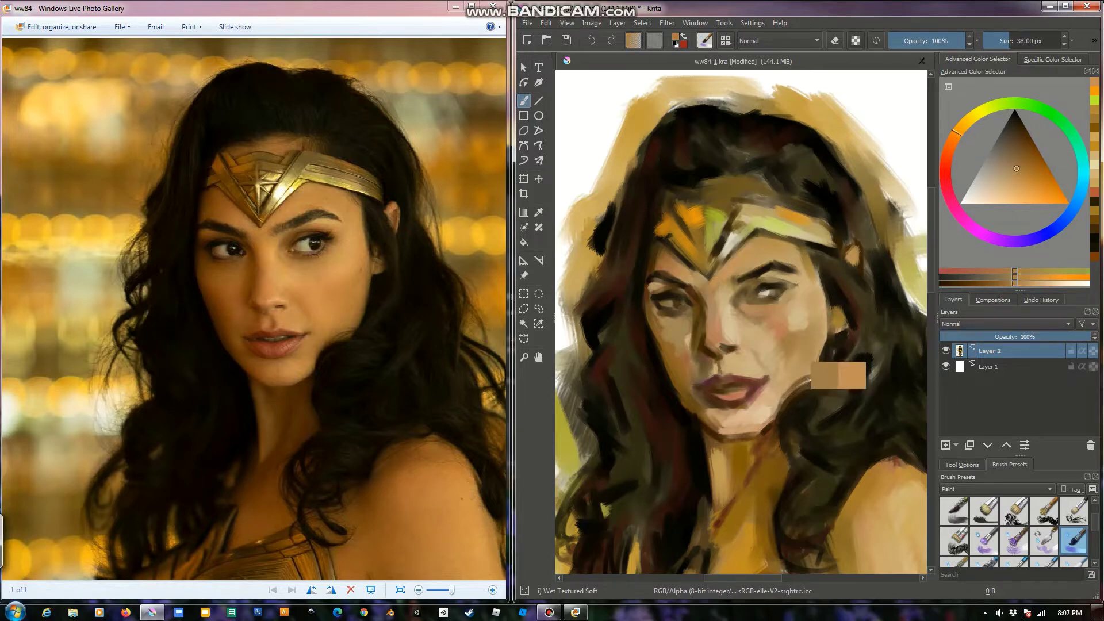
pyautogui.keyDown('ctrl'); pyautogui.click(758, 352); pyautogui.keyUp('ctrl')
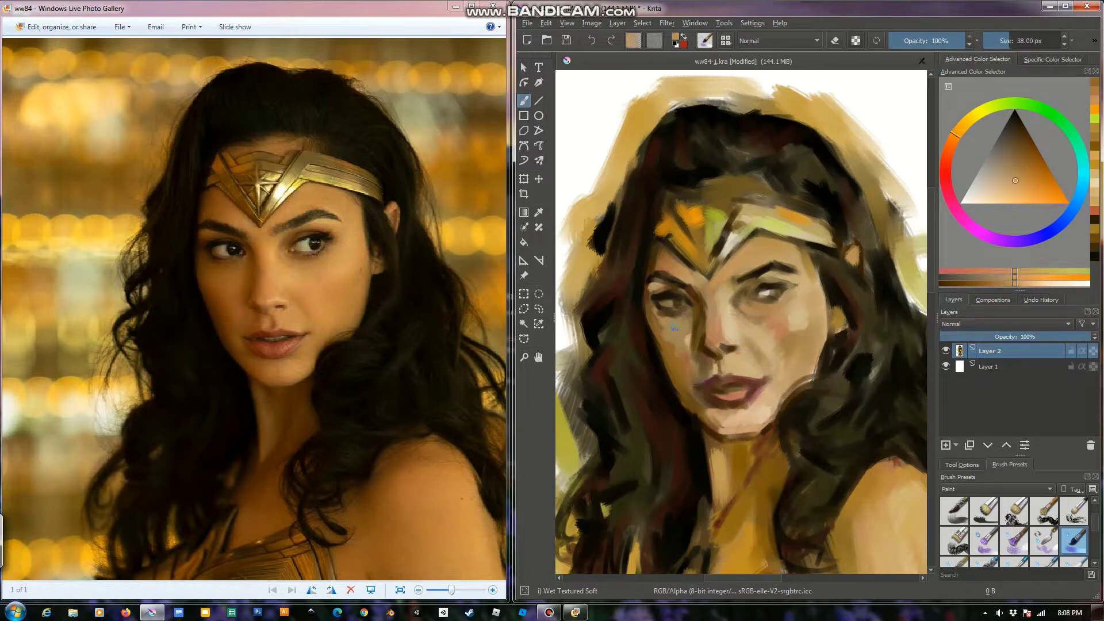
pyautogui.keyDown('ctrl'); pyautogui.click(659, 351); pyautogui.keyUp('ctrl')
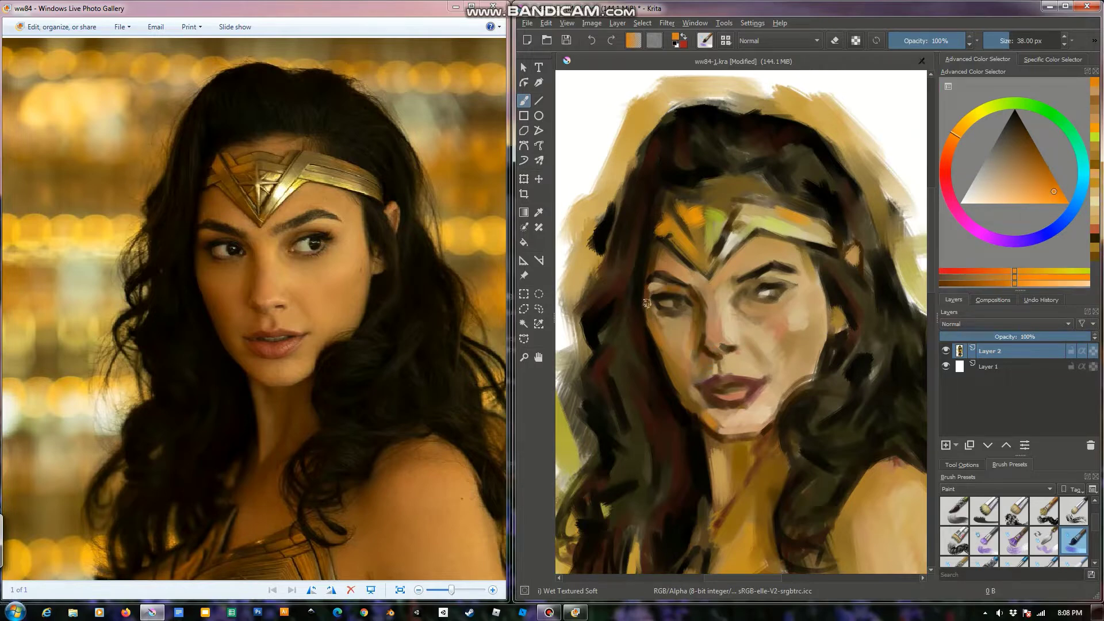
pyautogui.keyDown('ctrl'); pyautogui.click(774, 301); pyautogui.keyUp('ctrl')
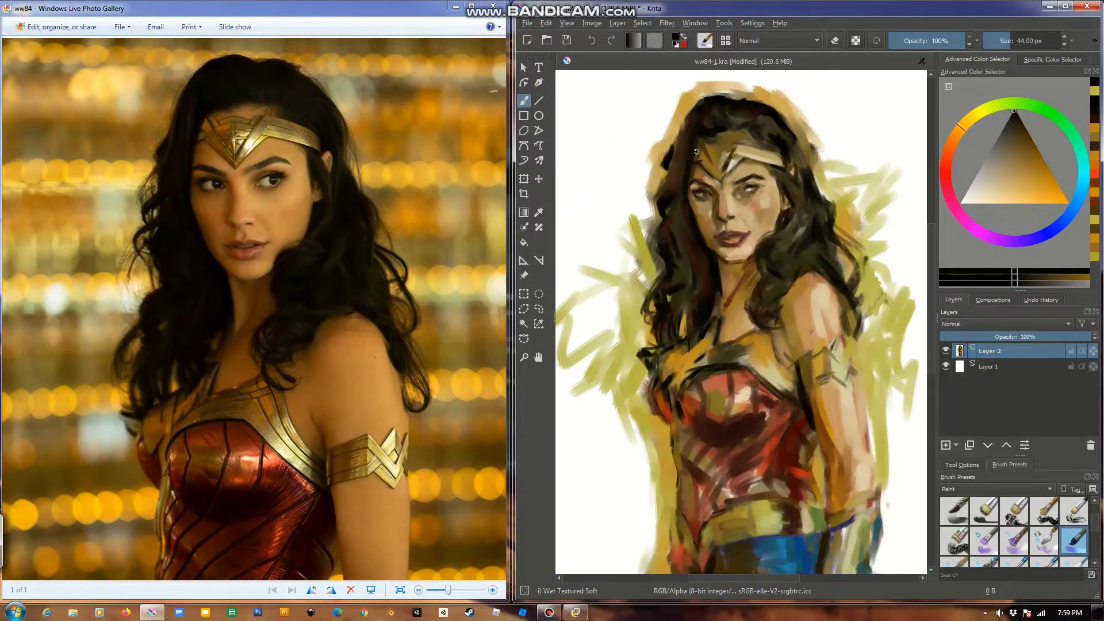
# Darken and extend the hair at the head's left and right of the neck
pyautogui.moveTo(687, 135); pyautogui.dragTo(674, 173)
pyautogui.moveTo(794, 244); pyautogui.dragTo(767, 294)
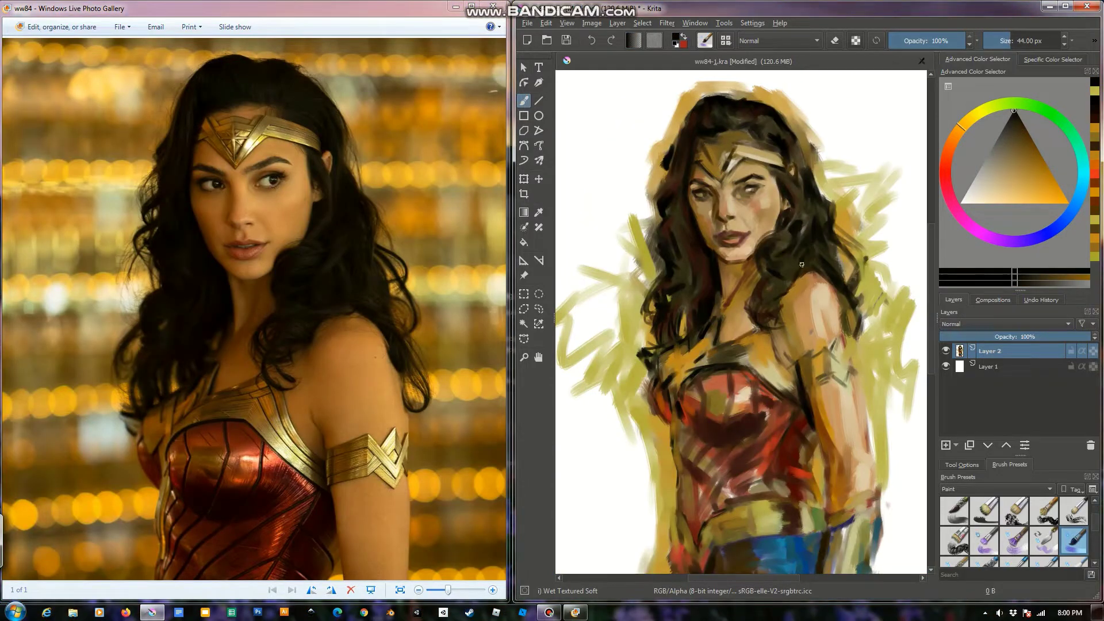
pyautogui.moveTo(831, 248); pyautogui.dragTo(862, 279)
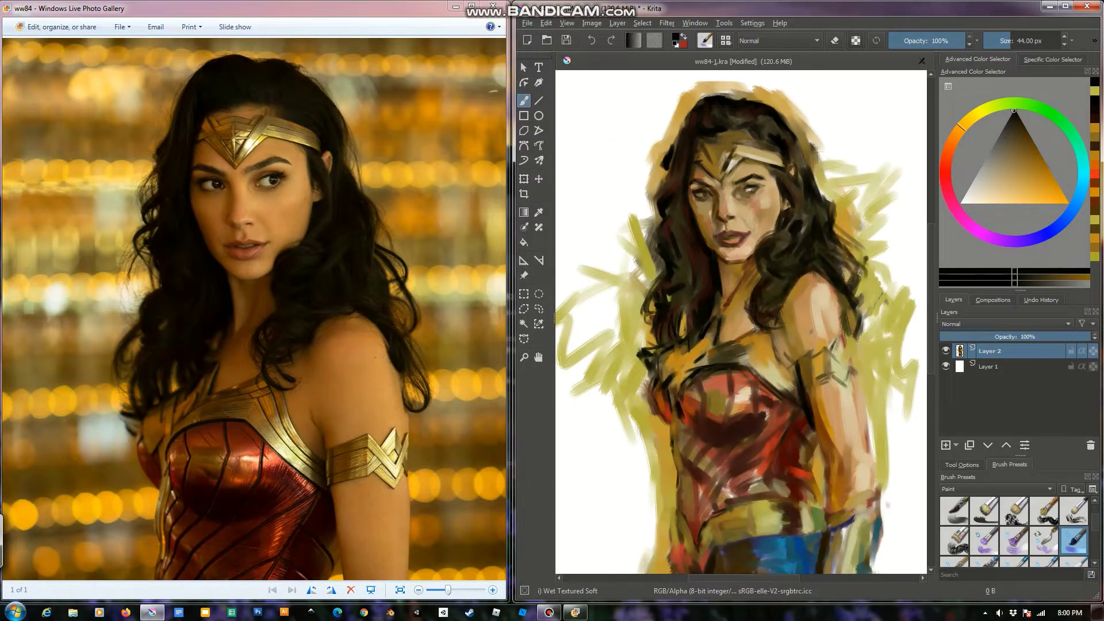
pyautogui.moveTo(838, 230); pyautogui.dragTo(866, 337)
# Touch up the shoulder with sampled skin tone and pan both views down to the torso
pyautogui.keyDown('ctrl'); pyautogui.click(849, 400); pyautogui.keyUp('ctrl')
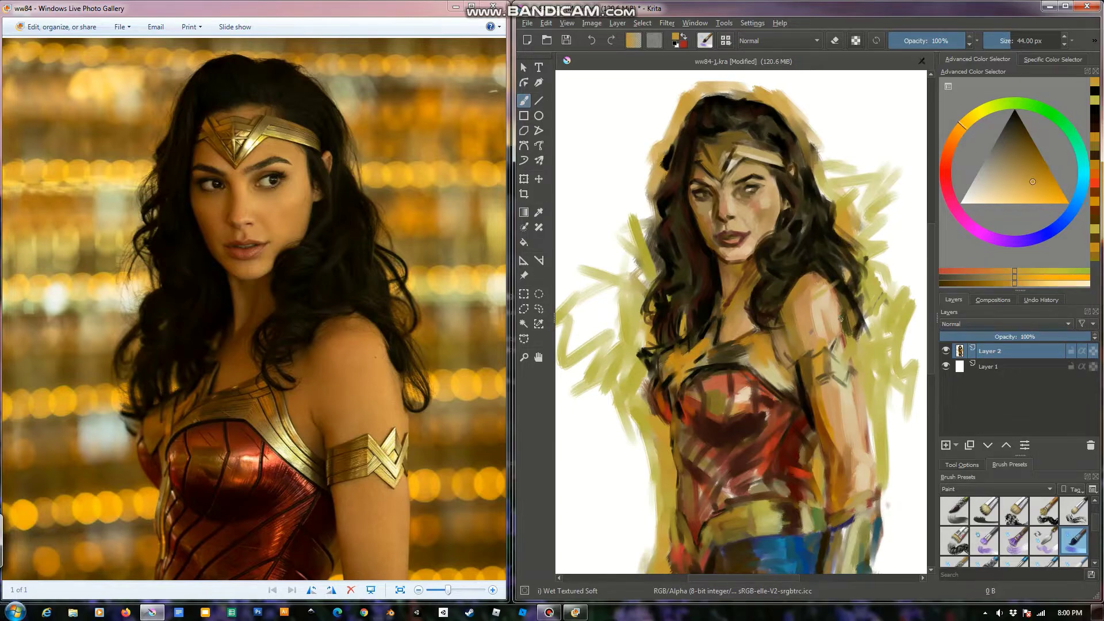
pyautogui.moveTo(860, 287); pyautogui.dragTo(882, 311)
pyautogui.moveTo(816, 281); pyautogui.dragTo(833, 288)
pyautogui.moveTo(287, 403); pyautogui.dragTo(256, 253)
pyautogui.moveTo(860, 388)
pyautogui.mouseDown()
pyautogui.moveTo(846, 294)
pyautogui.moveTo(834, 376)
pyautogui.mouseUp()
# Pan to the skirt and shade the blue skirt with dark vertical and diagonal strokes
pyautogui.keyDown('ctrl'); pyautogui.click(855, 331); pyautogui.keyUp('ctrl')
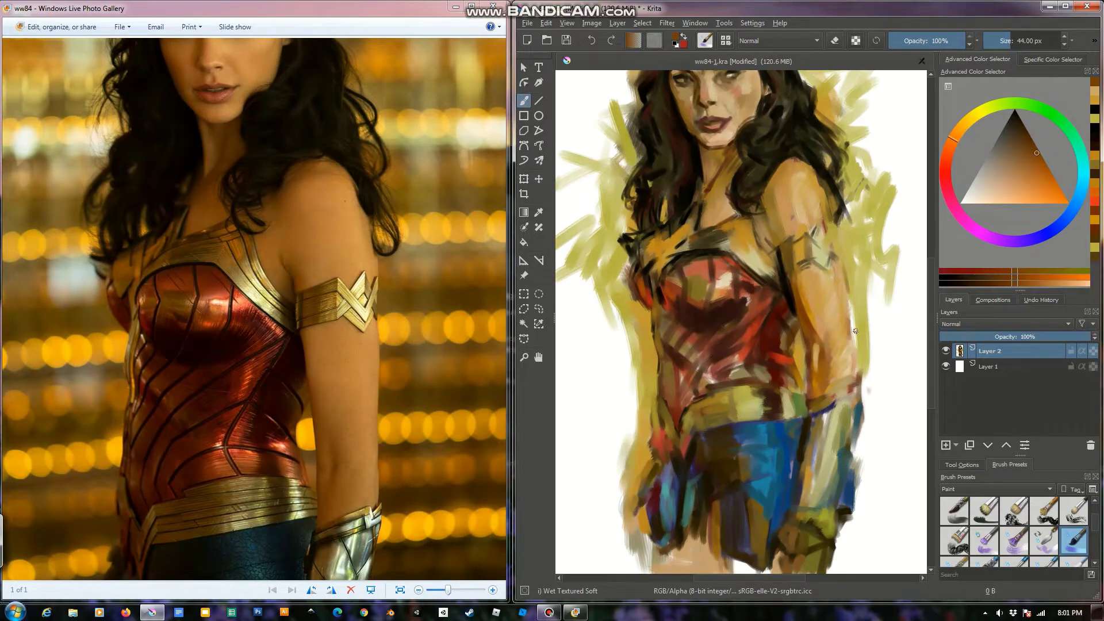
pyautogui.moveTo(855, 331)
pyautogui.mouseDown()
pyautogui.moveTo(854, 389)
pyautogui.moveTo(872, 303)
pyautogui.mouseUp()
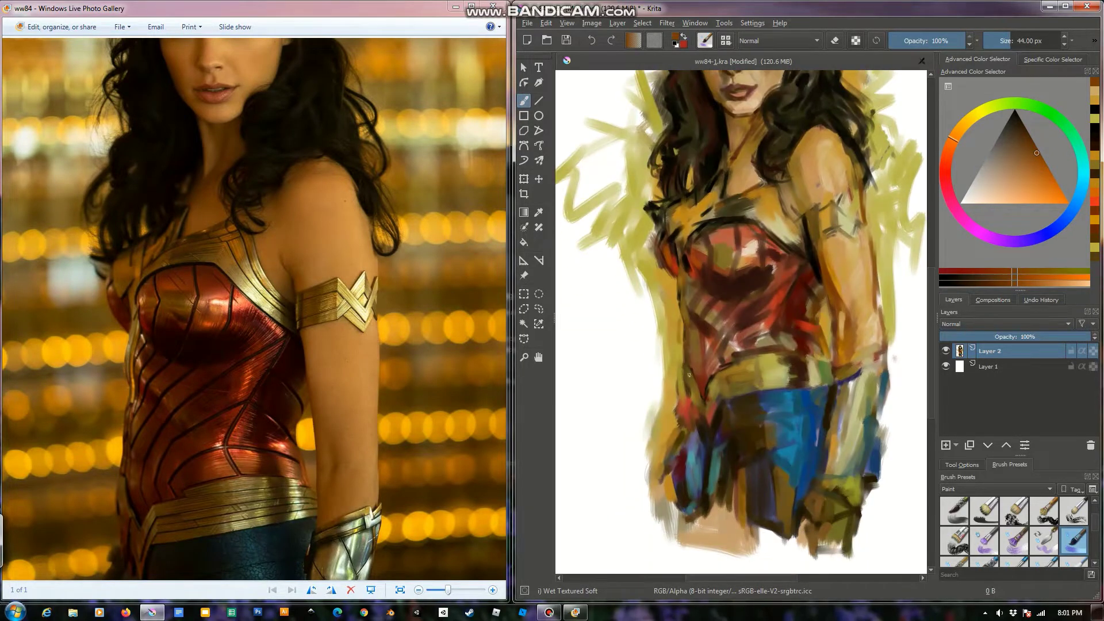
pyautogui.moveTo(688, 374); pyautogui.dragTo(693, 318)
pyautogui.moveTo(259, 403); pyautogui.dragTo(259, 247)
pyautogui.keyDown('ctrl'); pyautogui.click(693, 351); pyautogui.keyUp('ctrl')
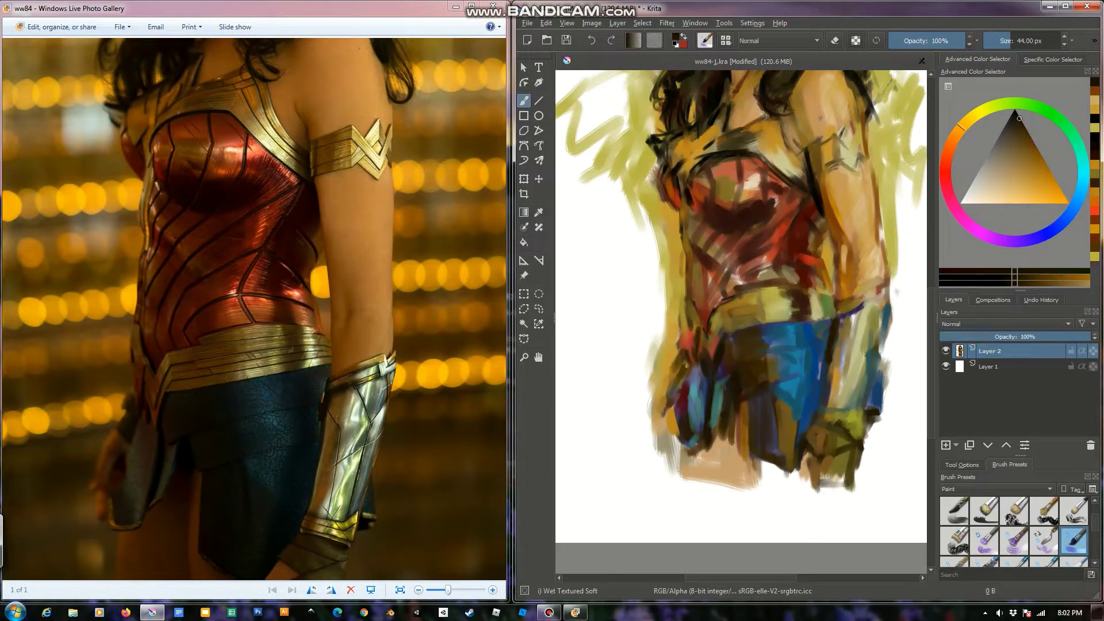
pyautogui.keyDown('ctrl'); pyautogui.click(707, 168); pyautogui.keyUp('ctrl')
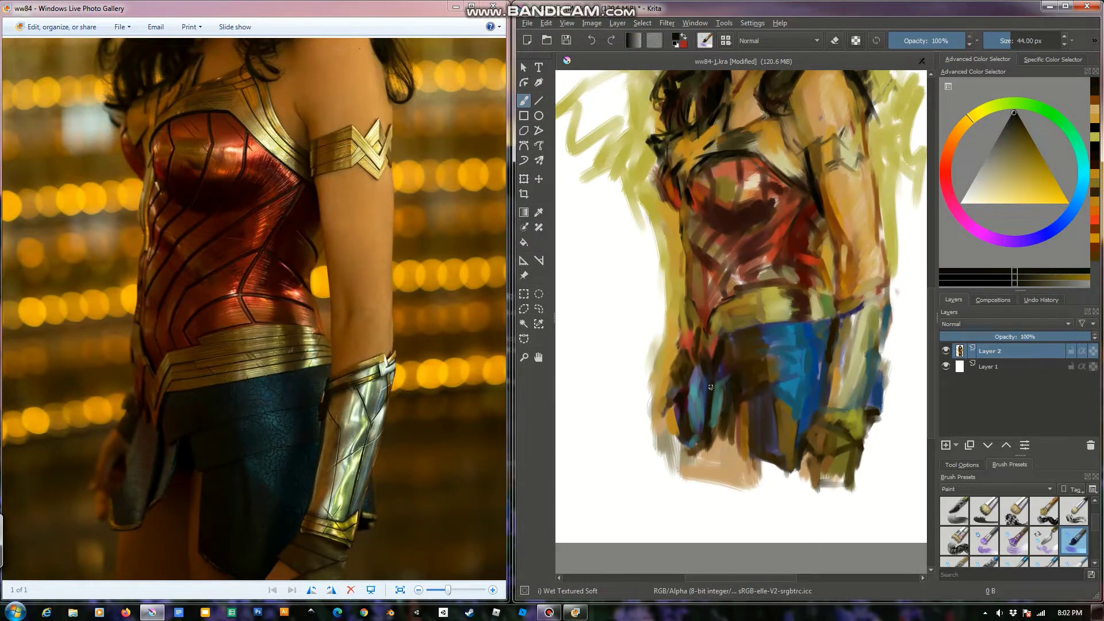
pyautogui.moveTo(713, 383); pyautogui.dragTo(710, 431)
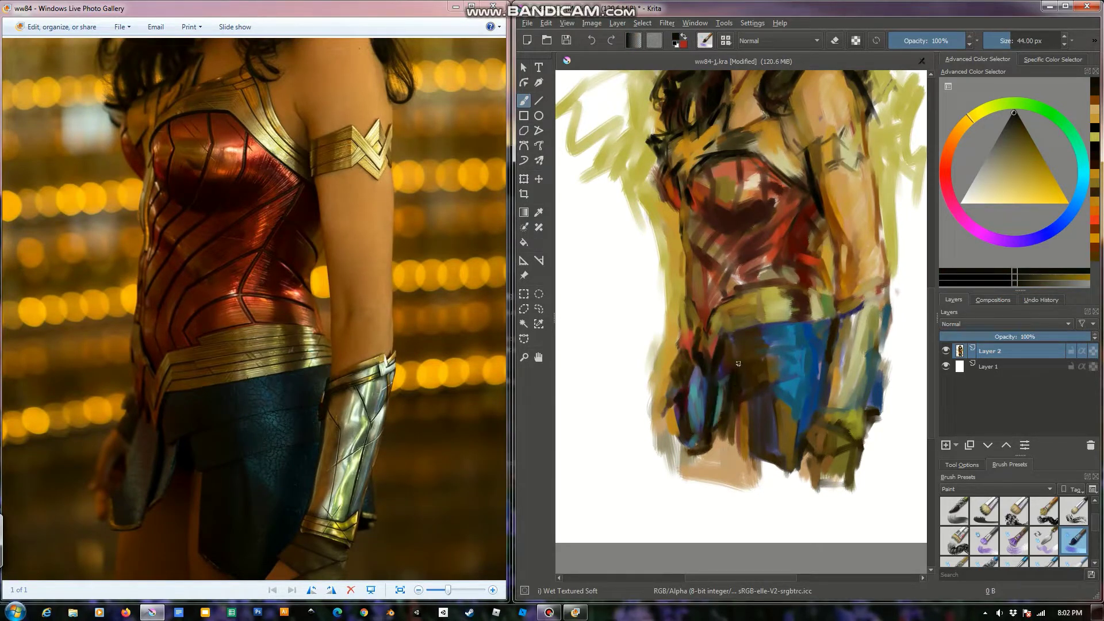
pyautogui.moveTo(746, 399)
pyautogui.mouseDown()
pyautogui.moveTo(796, 377)
pyautogui.moveTo(748, 454)
pyautogui.moveTo(779, 469)
pyautogui.moveTo(779, 500)
pyautogui.mouseUp()
pyautogui.moveTo(799, 455); pyautogui.dragTo(789, 494)
pyautogui.moveTo(747, 422); pyautogui.dragTo(733, 495)
# Paint brown and dark strokes along the figure's bottom and lower-left edge
pyautogui.keyDown('ctrl'); pyautogui.click(780, 456); pyautogui.keyUp('ctrl')
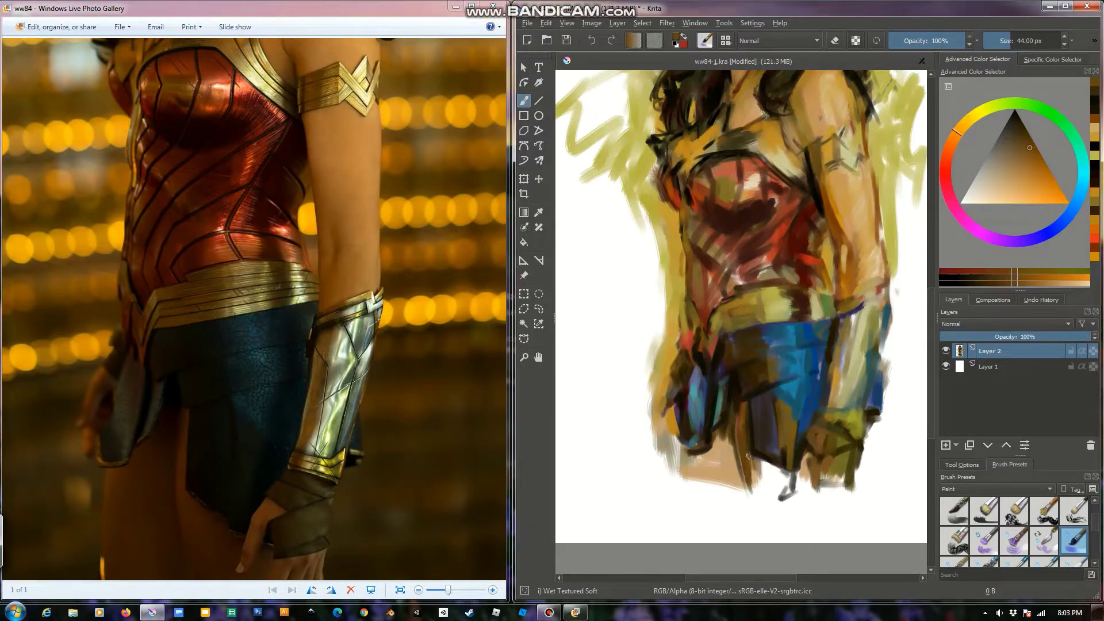
pyautogui.moveTo(773, 454)
pyautogui.mouseDown()
pyautogui.moveTo(753, 510)
pyautogui.moveTo(739, 499)
pyautogui.mouseUp()
pyautogui.moveTo(746, 409); pyautogui.dragTo(759, 499)
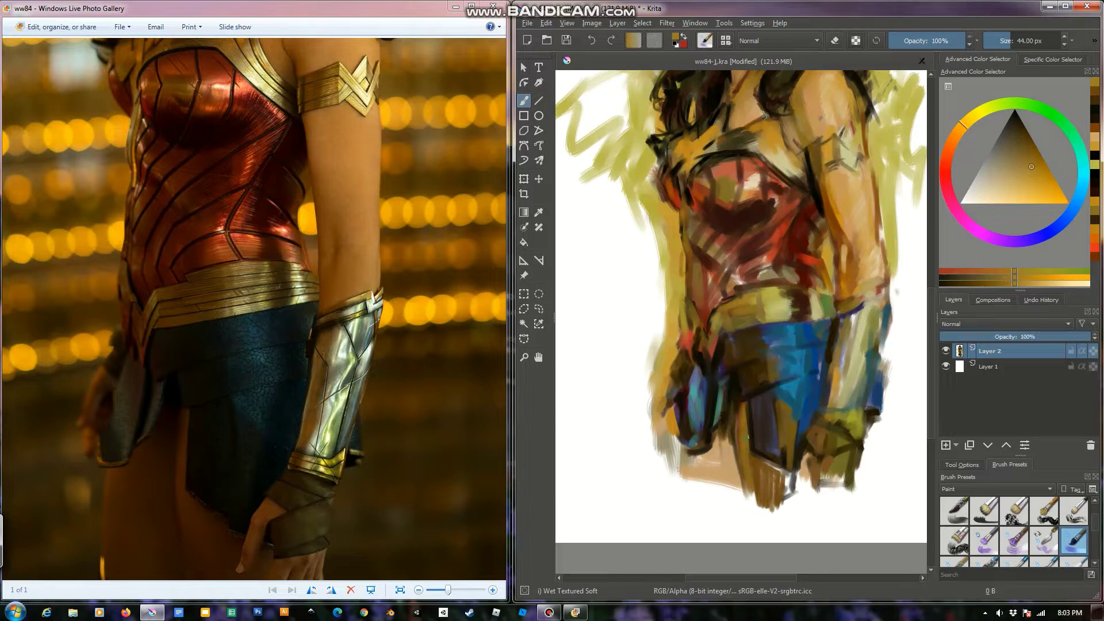
pyautogui.moveTo(713, 460); pyautogui.dragTo(692, 495)
pyautogui.keyDown('ctrl'); pyautogui.click(687, 451); pyautogui.keyUp('ctrl')
pyautogui.moveTo(681, 452); pyautogui.dragTo(693, 486)
pyautogui.moveTo(679, 451); pyautogui.dragTo(696, 521)
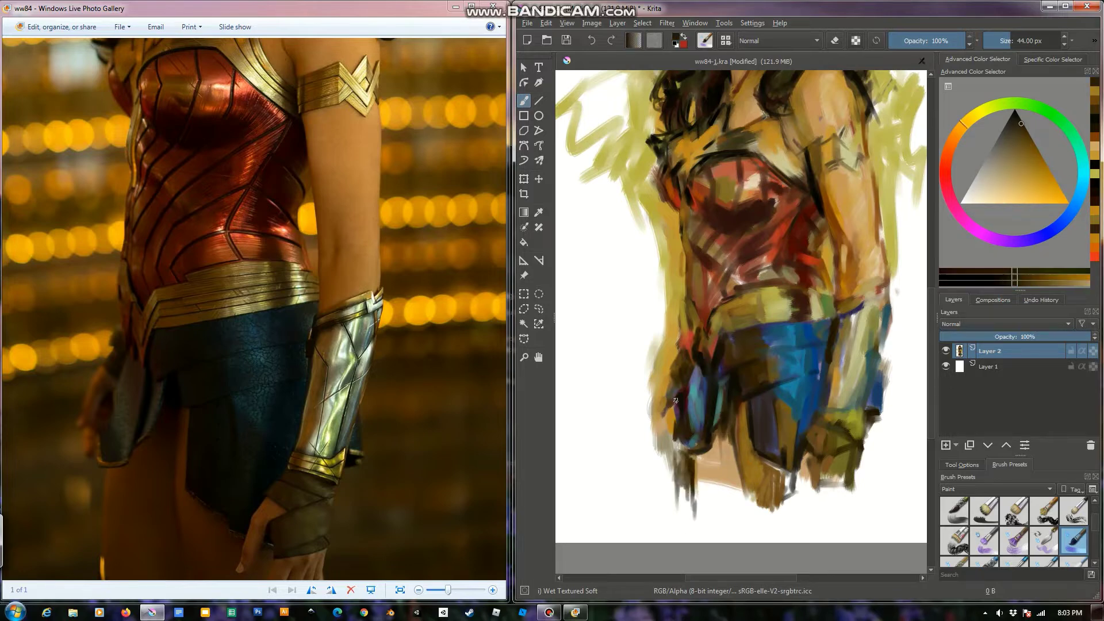
# Add light tan ochre strokes near the lower edge and enlarge the brush to 78 px
pyautogui.keyDown('ctrl'); pyautogui.click(676, 401); pyautogui.keyUp('ctrl')
pyautogui.keyDown('ctrl'); pyautogui.click(677, 375); pyautogui.keyUp('ctrl')
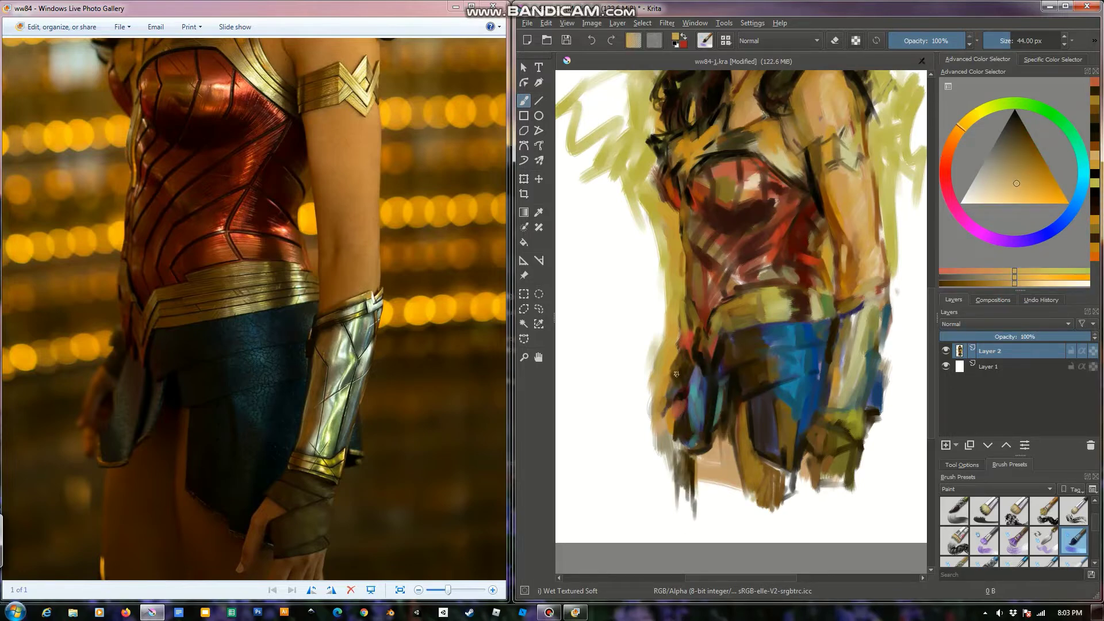
pyautogui.moveTo(661, 419); pyautogui.dragTo(675, 394)
pyautogui.moveTo(804, 451); pyautogui.dragTo(851, 500)
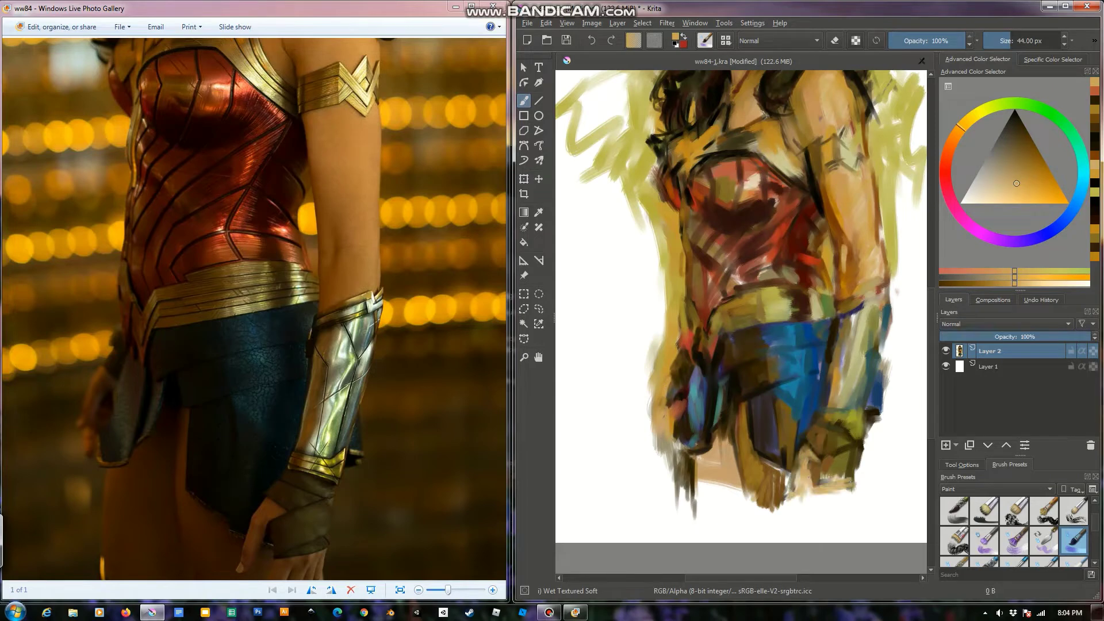
pyautogui.scroll(5, 816, 441)
pyautogui.moveTo(817, 357); pyautogui.dragTo(842, 334)
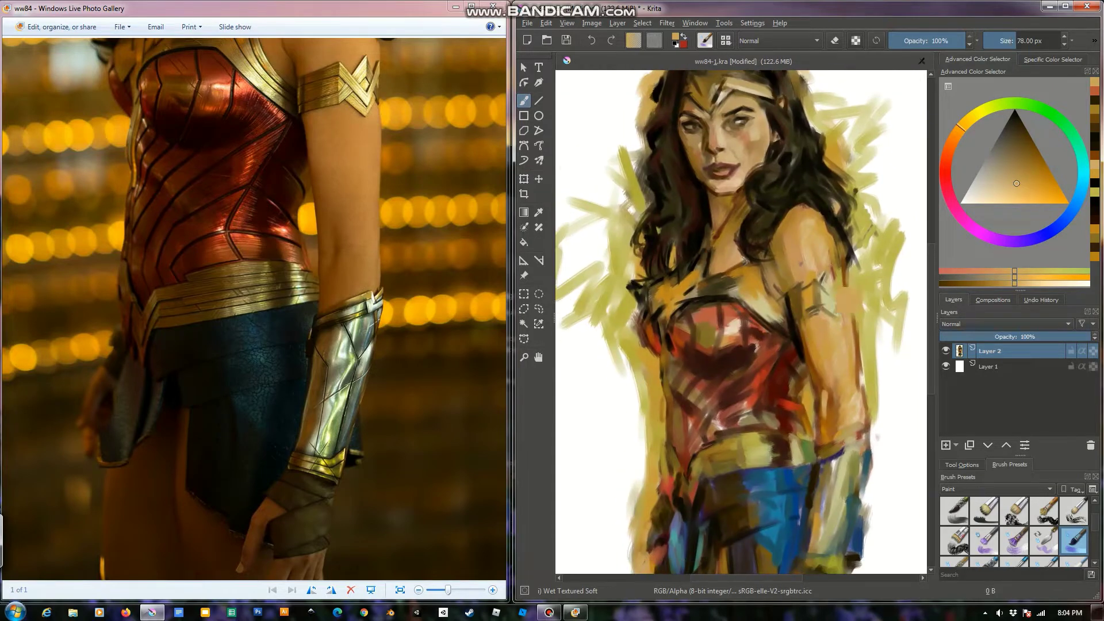
# Smooth the shoulder with a sampled orange-ochre skin tone
pyautogui.keyDown('ctrl'); pyautogui.click(840, 336); pyautogui.keyUp('ctrl')
pyautogui.keyDown('ctrl'); pyautogui.click(908, 120); pyautogui.keyUp('ctrl')
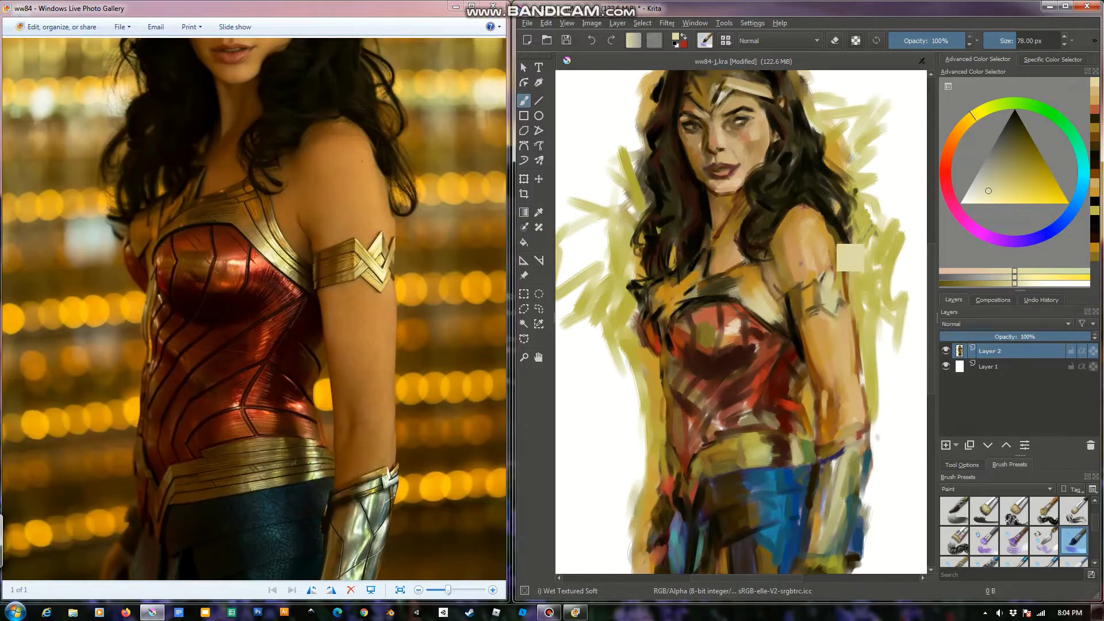
pyautogui.keyDown('ctrl'); pyautogui.click(824, 257); pyautogui.keyUp('ctrl')
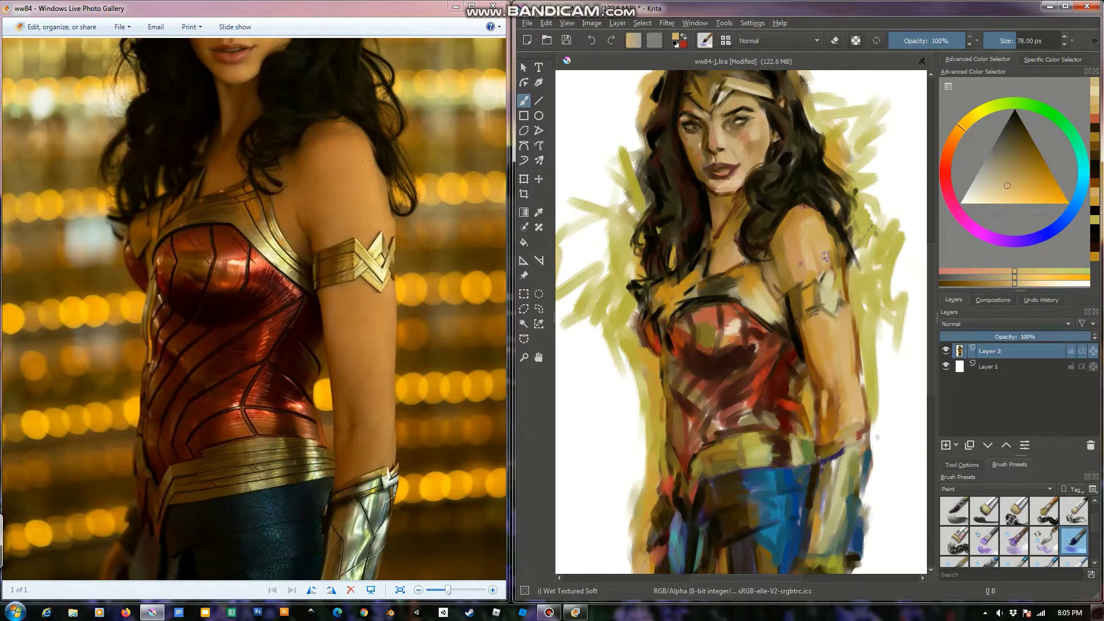
pyautogui.moveTo(793, 245); pyautogui.dragTo(790, 251)
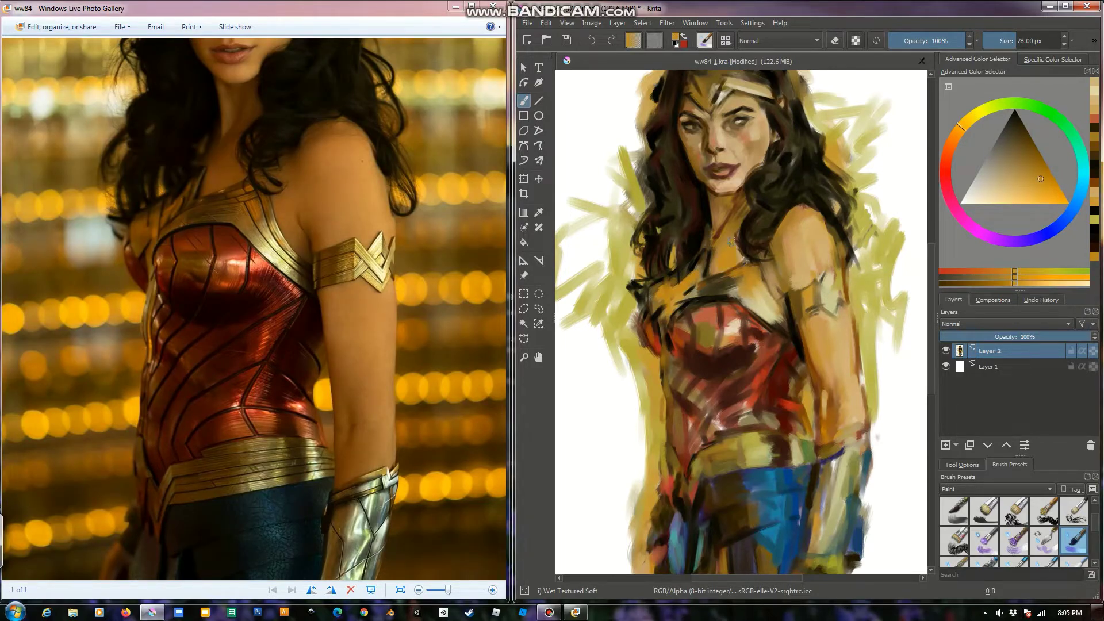
# Pick dark and muted brown tones while zooming onto the face
pyautogui.scroll(2, 724, 299)
pyautogui.keyDown('ctrl'); pyautogui.click(707, 320); pyautogui.keyUp('ctrl')
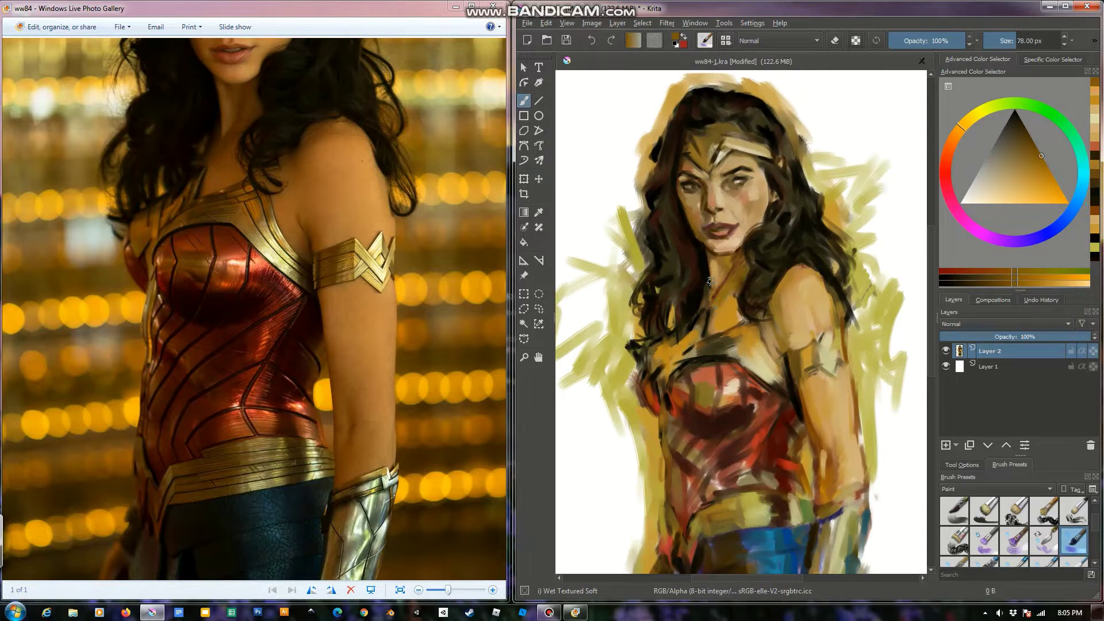
pyautogui.keyDown('ctrl'); pyautogui.click(749, 380); pyautogui.keyUp('ctrl')
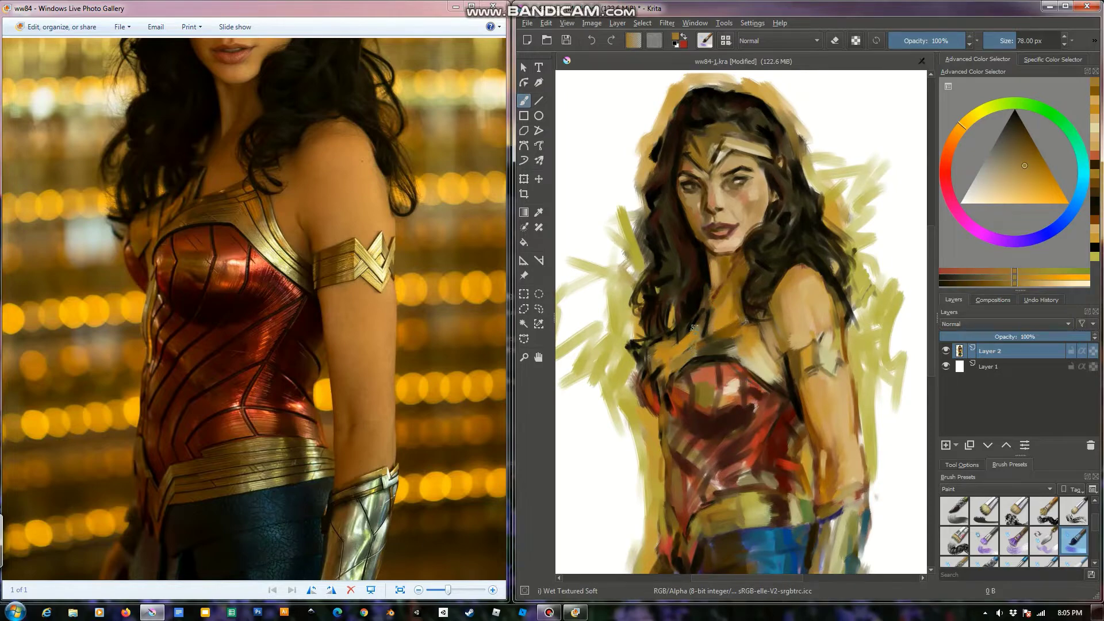
pyautogui.scroll(-2, 684, 311)
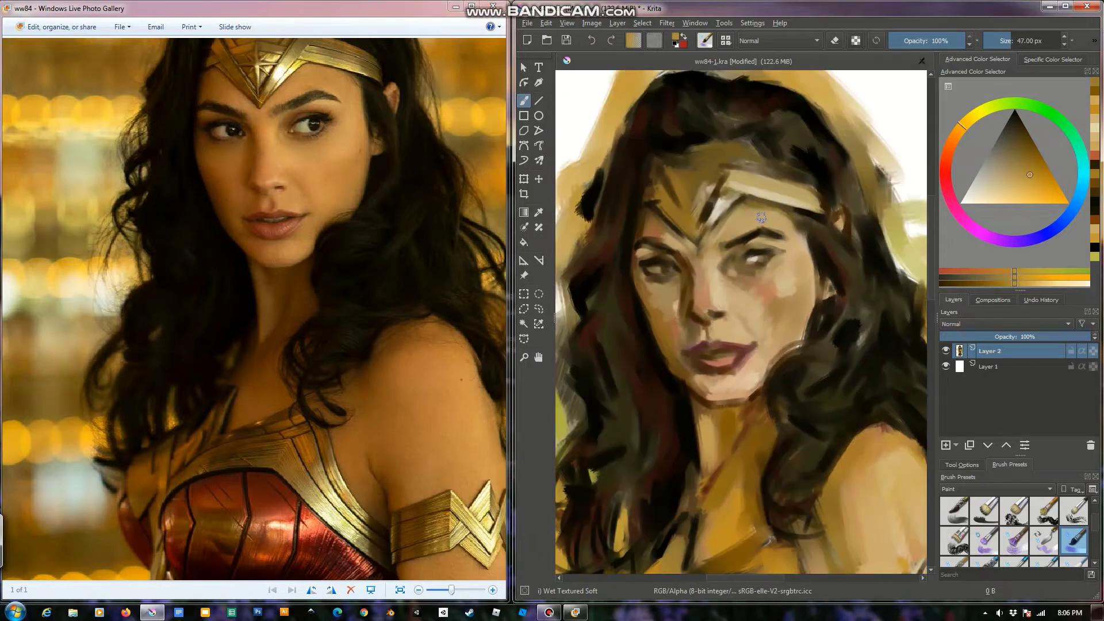
# Paint a yellow-green highlight and an orange stroke across the tiara
pyautogui.keyDown('ctrl'); pyautogui.click(763, 184); pyautogui.keyUp('ctrl')
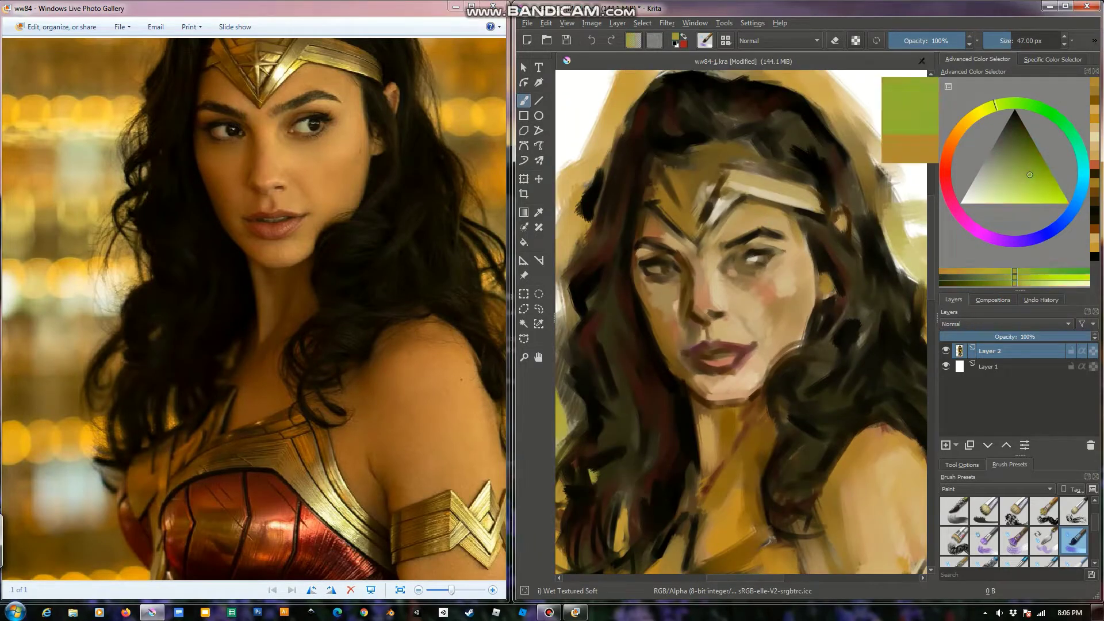
pyautogui.moveTo(706, 175); pyautogui.dragTo(699, 227)
pyautogui.keyDown('ctrl'); pyautogui.click(698, 224); pyautogui.keyUp('ctrl')
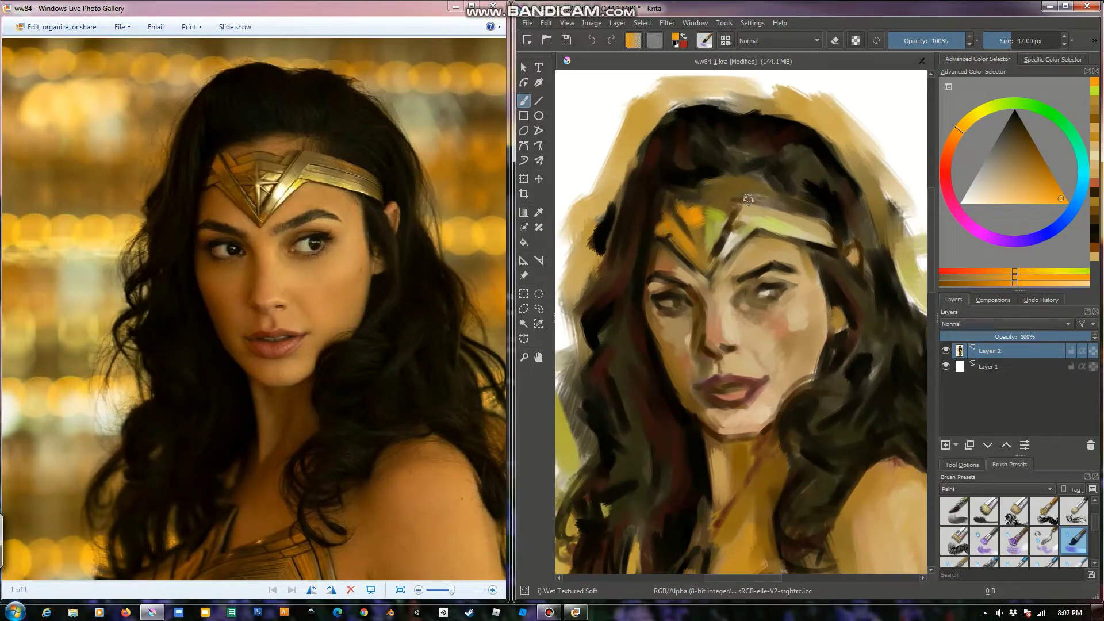
pyautogui.moveTo(782, 212); pyautogui.dragTo(805, 215)
# Choose a brighter orange skin tone and lighten the left side of the nose
pyautogui.keyDown('ctrl'); pyautogui.click(856, 251); pyautogui.keyUp('ctrl')
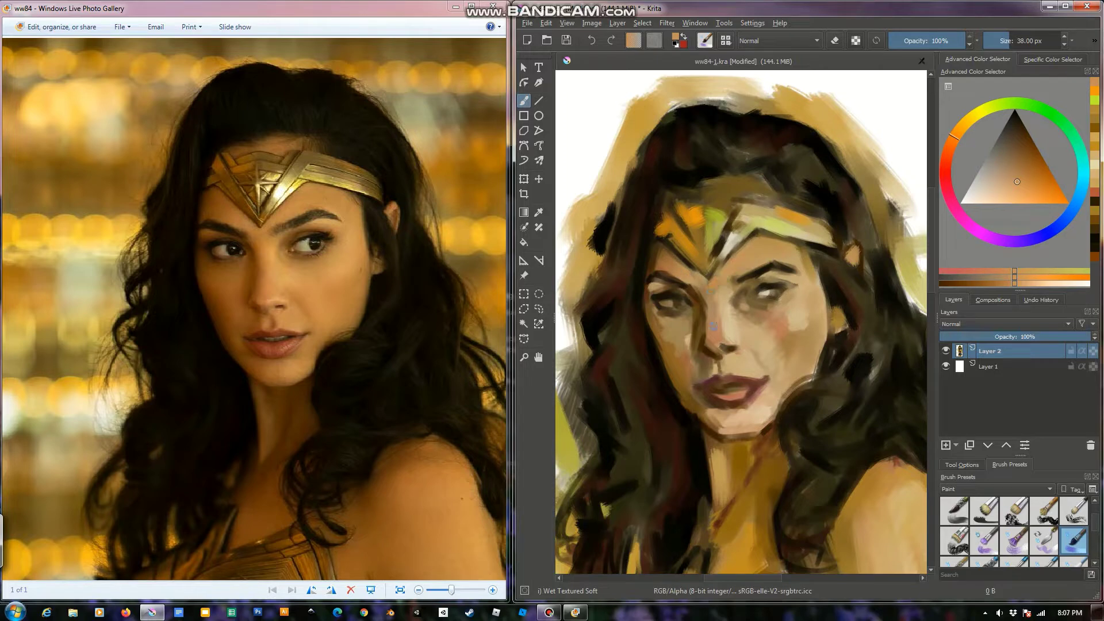
pyautogui.keyDown('ctrl'); pyautogui.click(773, 311); pyautogui.keyUp('ctrl')
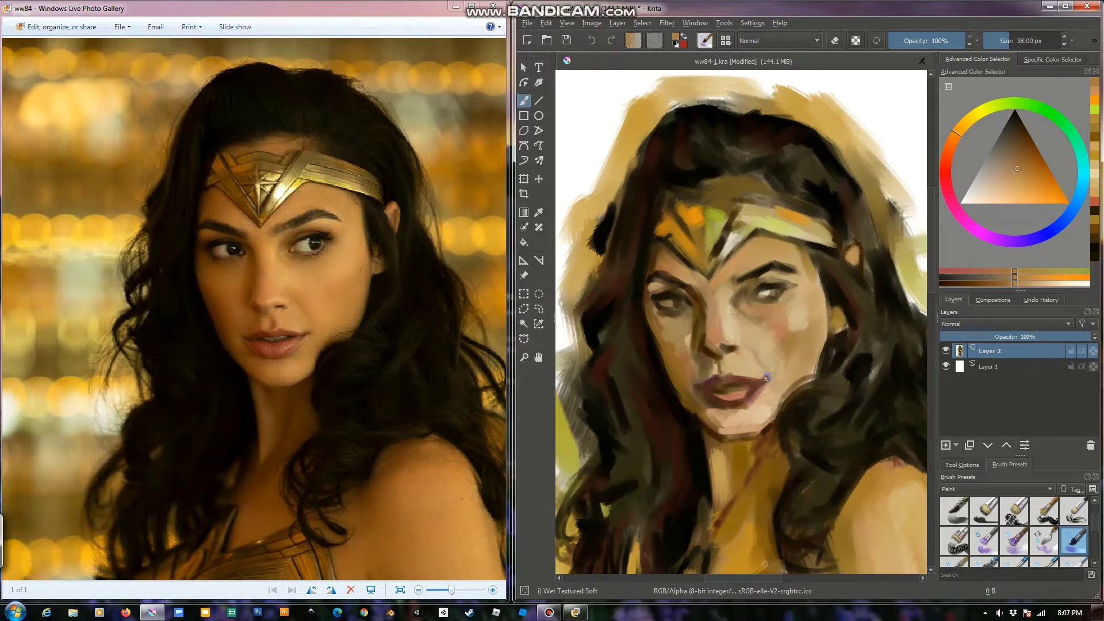
pyautogui.keyDown('ctrl'); pyautogui.click(685, 323); pyautogui.keyUp('ctrl')
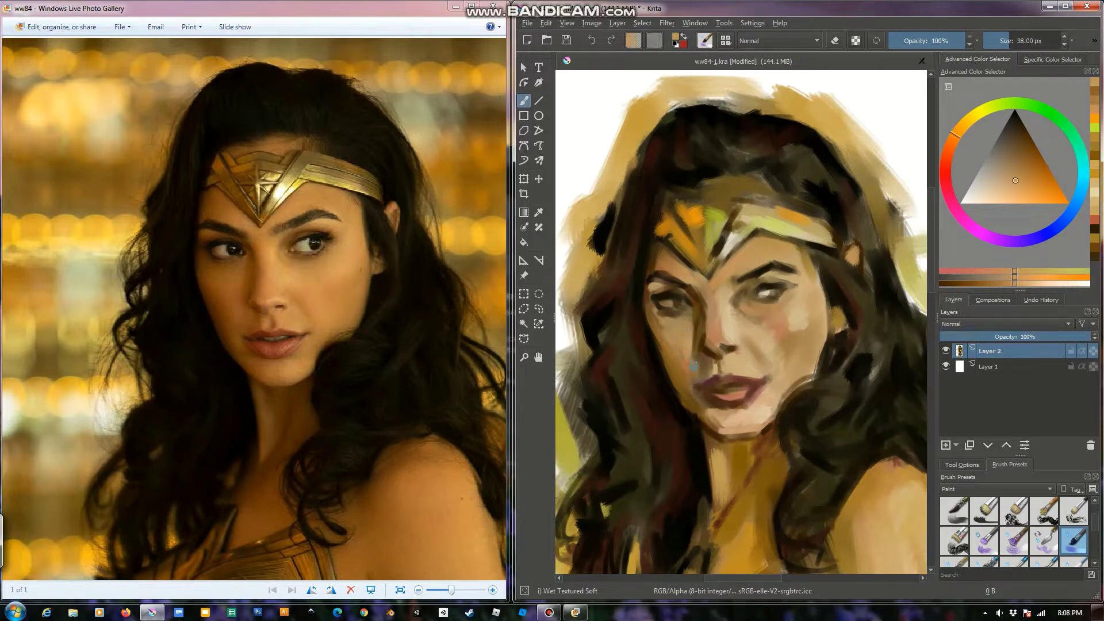
pyautogui.keyDown('ctrl'); pyautogui.click(704, 414); pyautogui.keyUp('ctrl')
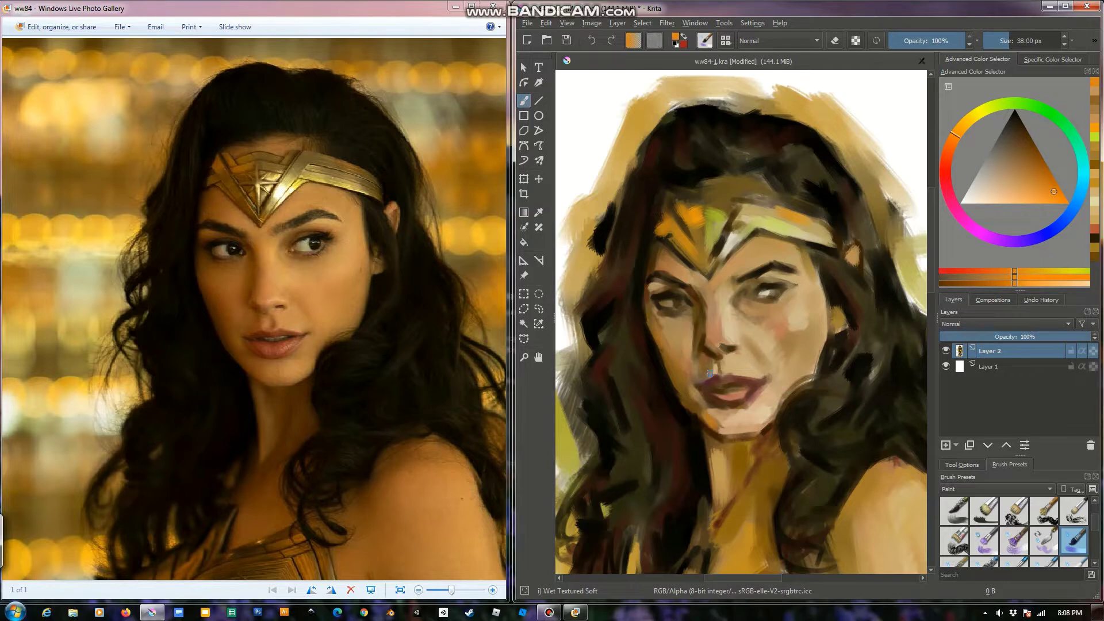
pyautogui.moveTo(696, 319); pyautogui.dragTo(694, 353)
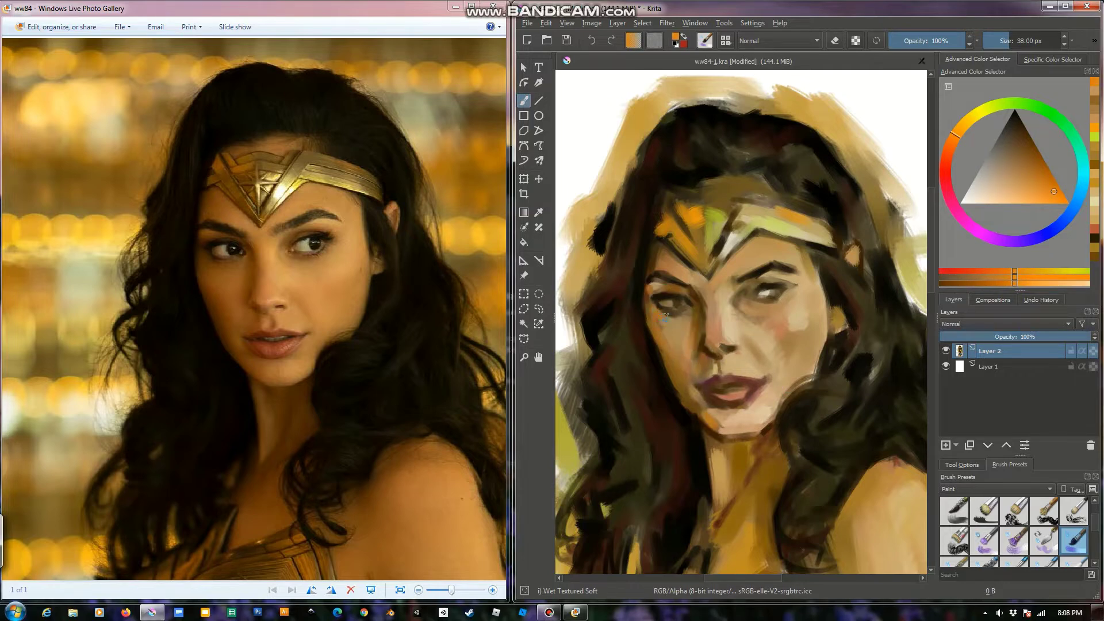
pyautogui.keyDown('ctrl'); pyautogui.click(761, 300); pyautogui.keyUp('ctrl')
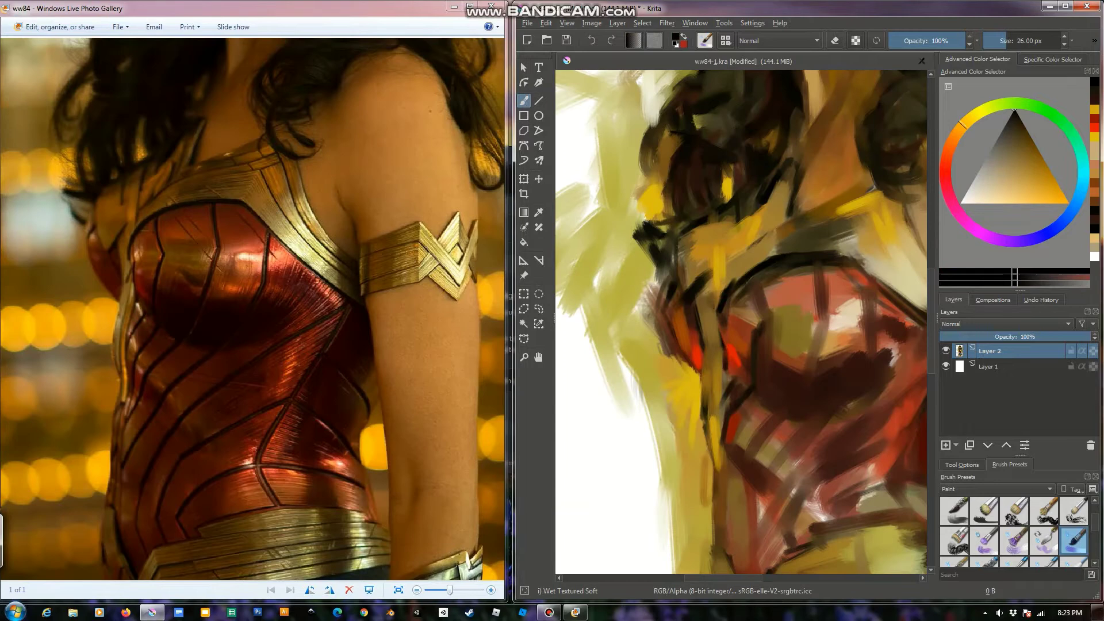
# Outline the corset's top arc and pick red-browns and near-black from the bodice
pyautogui.moveTo(841, 255); pyautogui.dragTo(786, 250)
pyautogui.keyDown('ctrl'); pyautogui.click(684, 375); pyautogui.keyUp('ctrl')
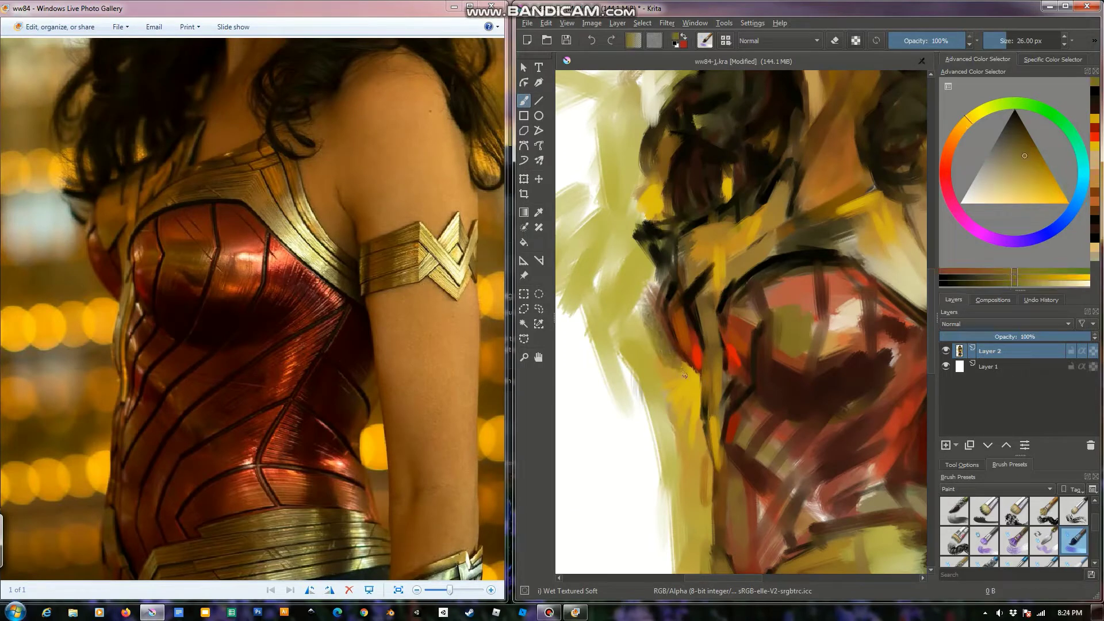
pyautogui.keyDown('ctrl'); pyautogui.click(774, 309); pyautogui.keyUp('ctrl')
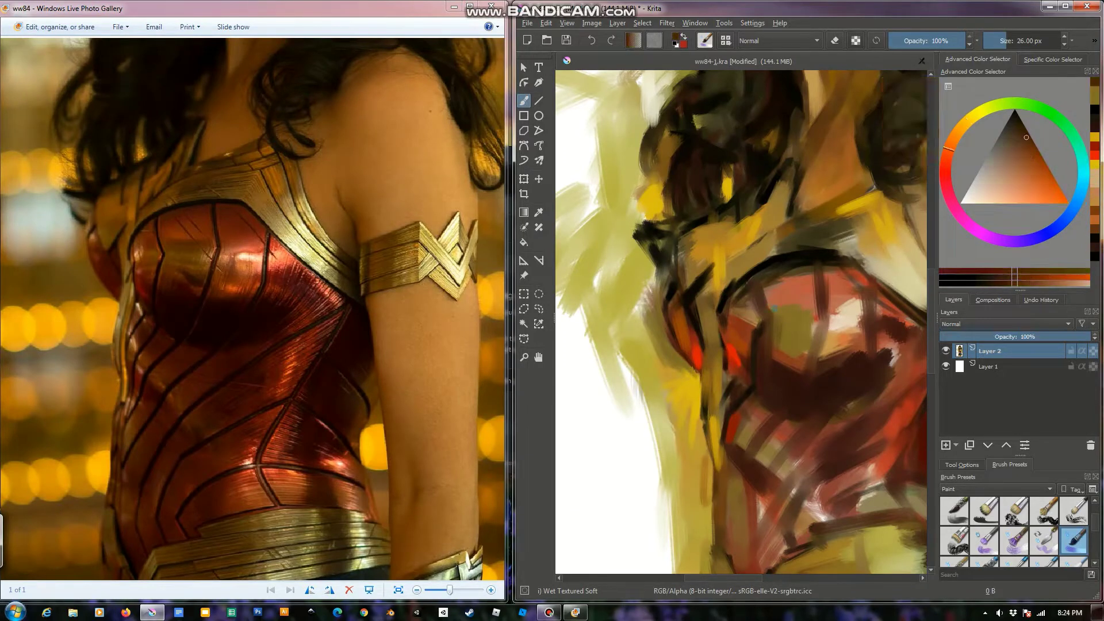
pyautogui.keyDown('ctrl'); pyautogui.click(793, 272); pyautogui.keyUp('ctrl')
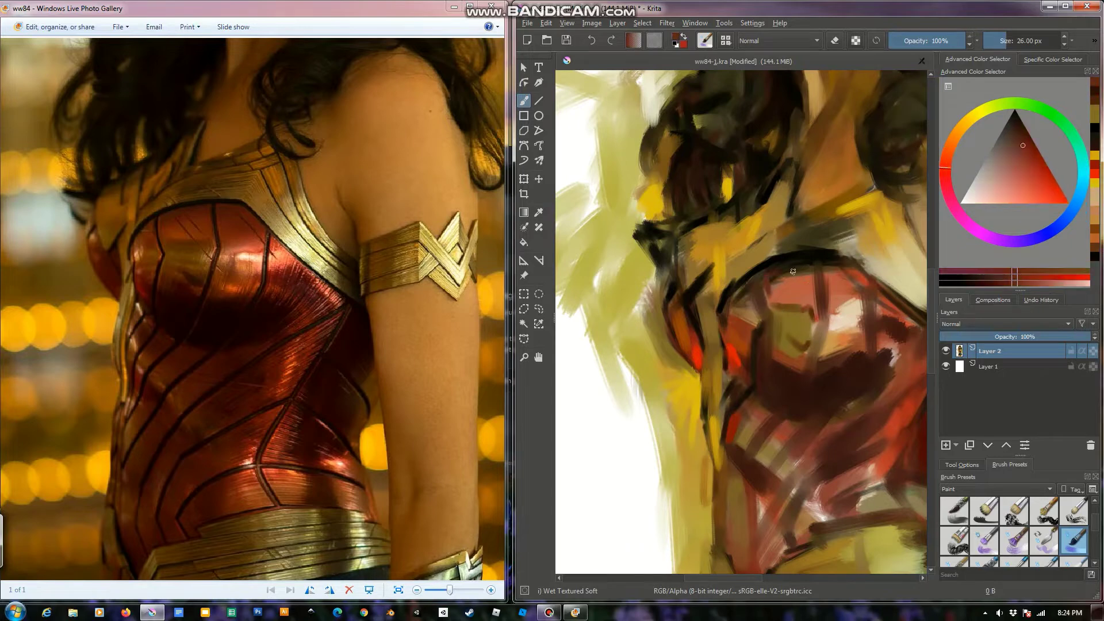
pyautogui.keyDown('ctrl'); pyautogui.click(802, 336); pyautogui.keyUp('ctrl')
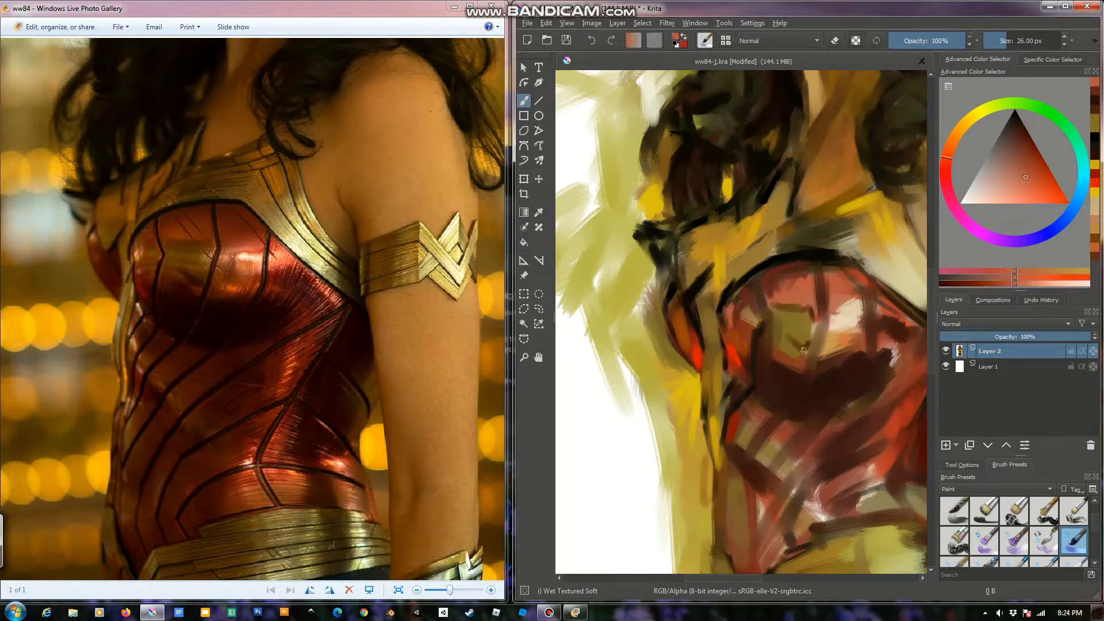
pyautogui.keyDown('ctrl'); pyautogui.click(716, 365); pyautogui.keyUp('ctrl')
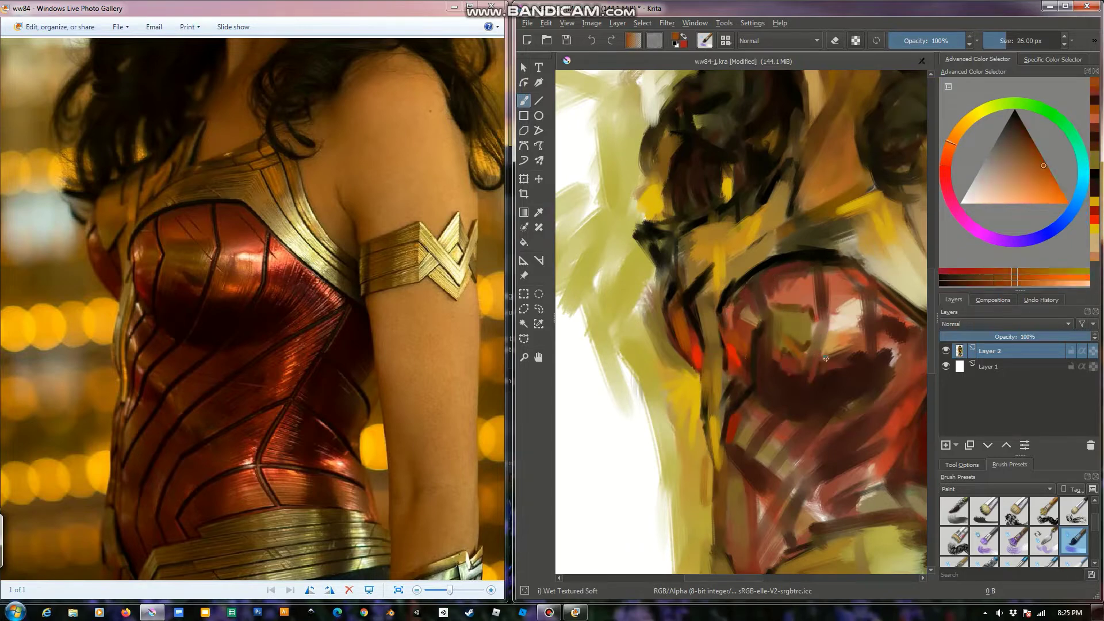
# Paint dark diagonal corset lines and carry a dark line along the armband
pyautogui.moveTo(810, 263); pyautogui.dragTo(821, 314)
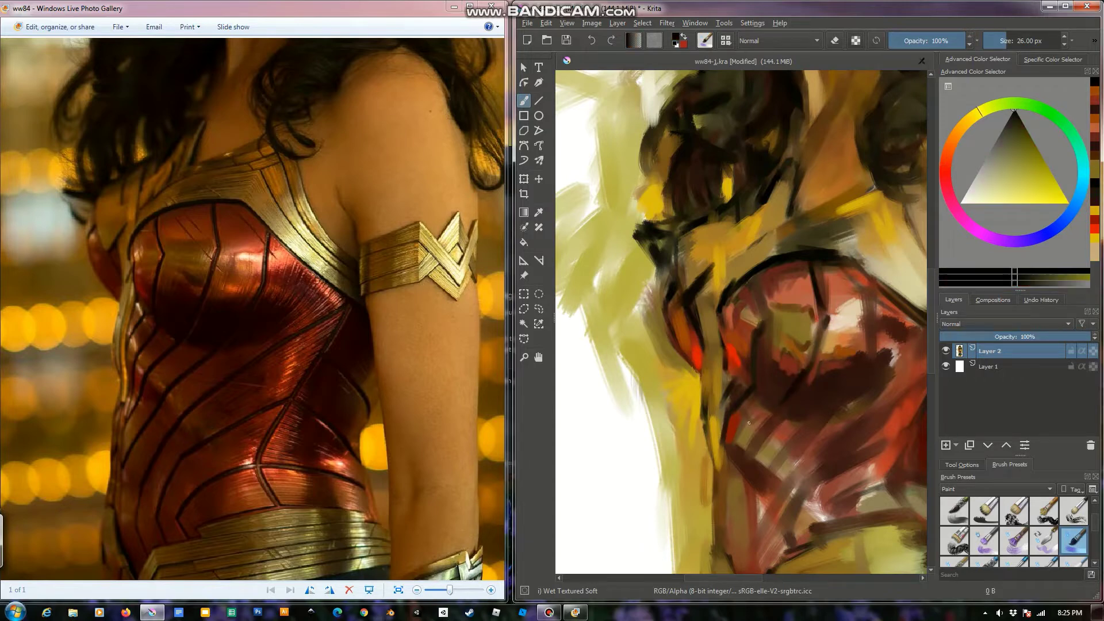
pyautogui.moveTo(749, 423)
pyautogui.mouseDown()
pyautogui.moveTo(742, 440)
pyautogui.moveTo(827, 402)
pyautogui.mouseUp()
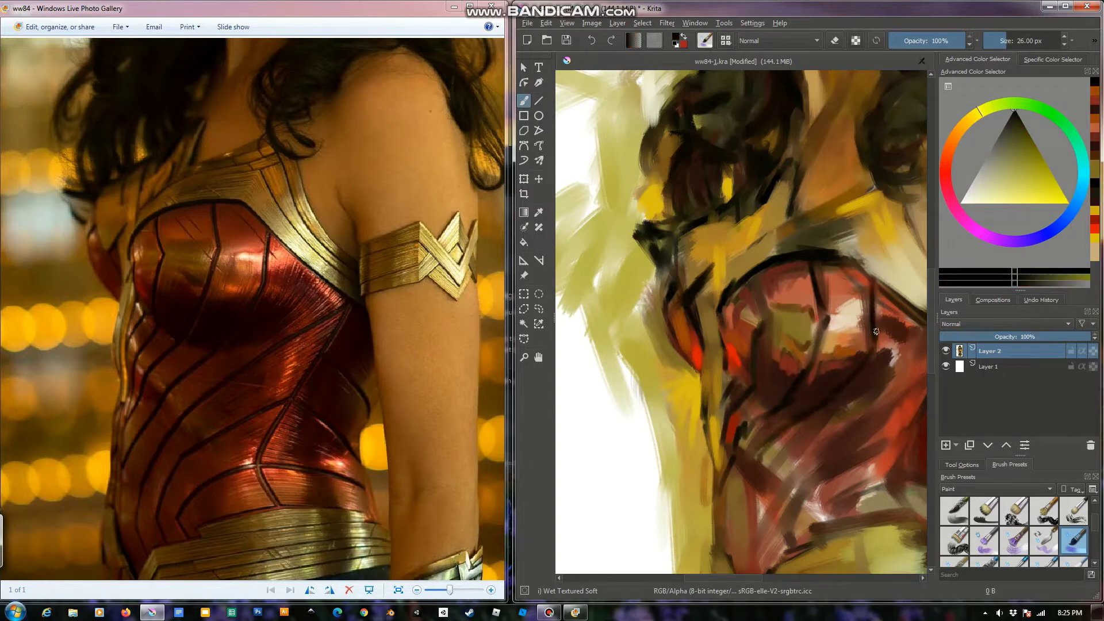
pyautogui.moveTo(876, 332); pyautogui.dragTo(820, 291)
pyautogui.moveTo(892, 308); pyautogui.dragTo(719, 439)
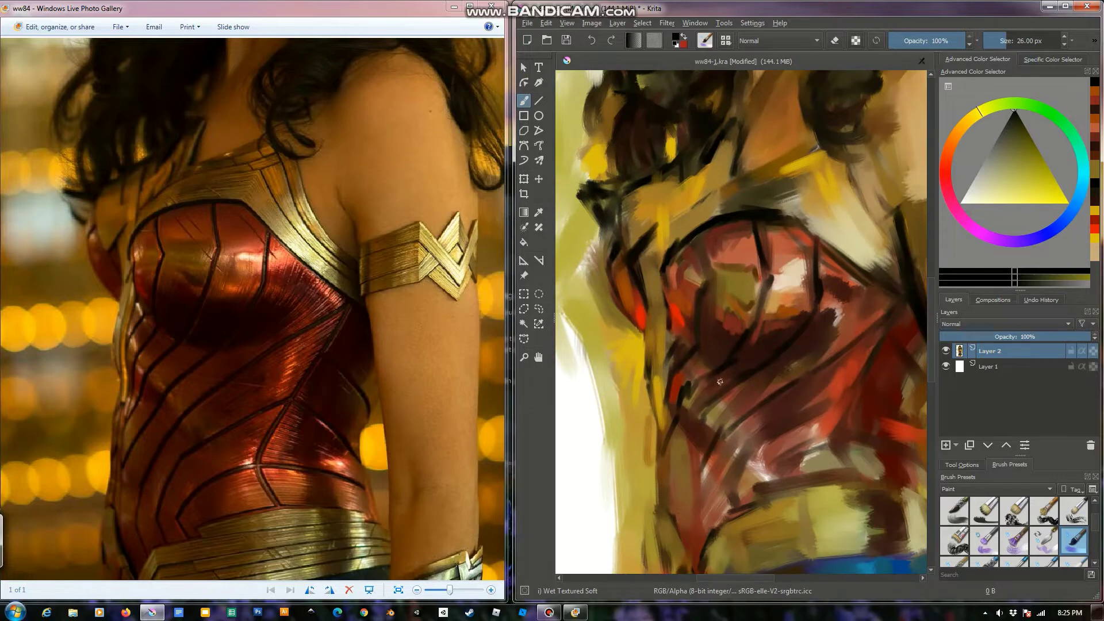
pyautogui.moveTo(662, 495); pyautogui.dragTo(710, 428)
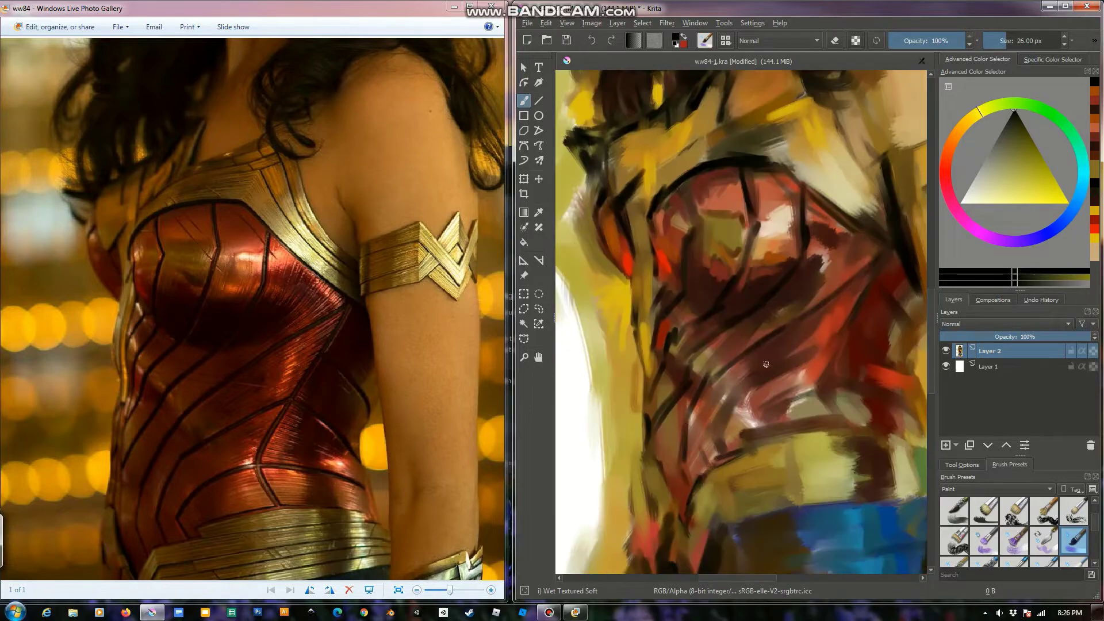
pyautogui.moveTo(766, 363)
pyautogui.mouseDown()
pyautogui.moveTo(702, 463)
pyautogui.moveTo(834, 377)
pyautogui.mouseUp()
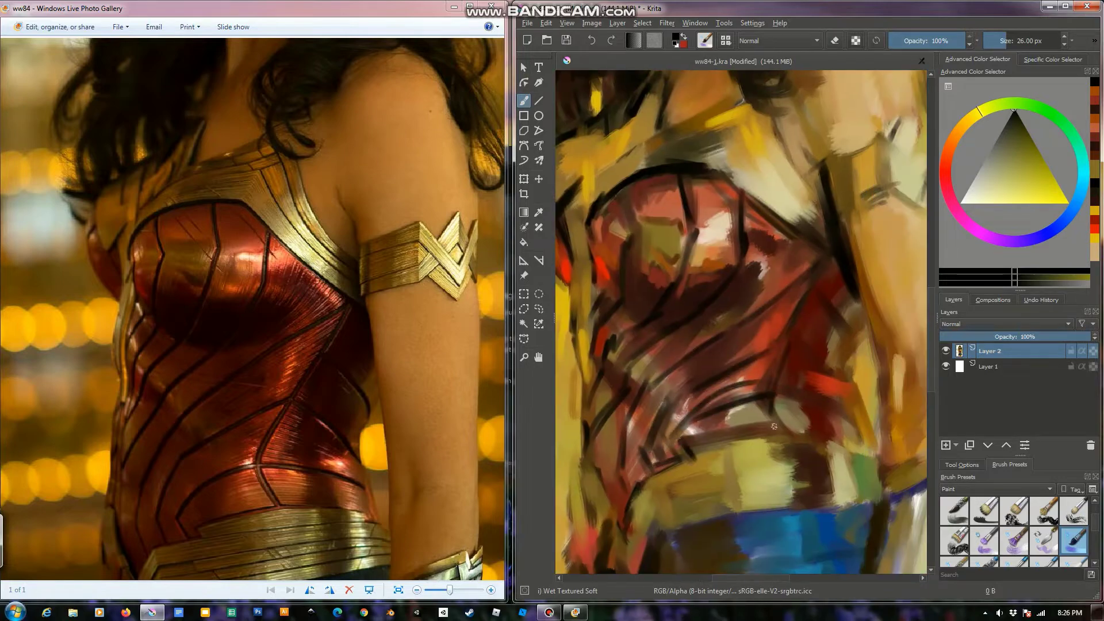
pyautogui.moveTo(850, 421); pyautogui.dragTo(796, 400)
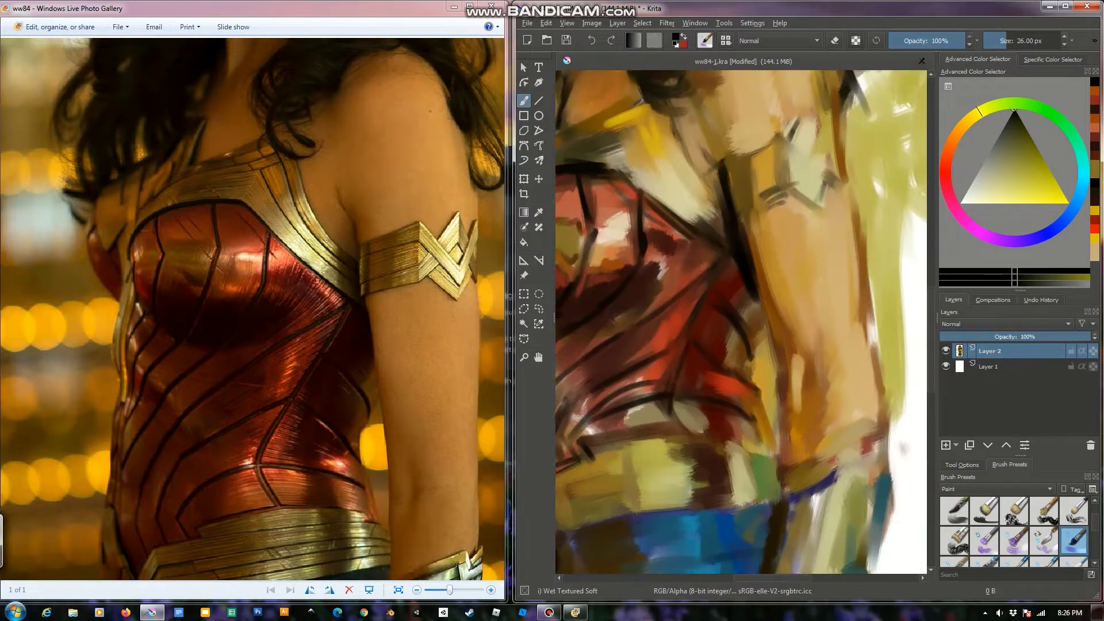
pyautogui.moveTo(731, 279); pyautogui.dragTo(783, 260)
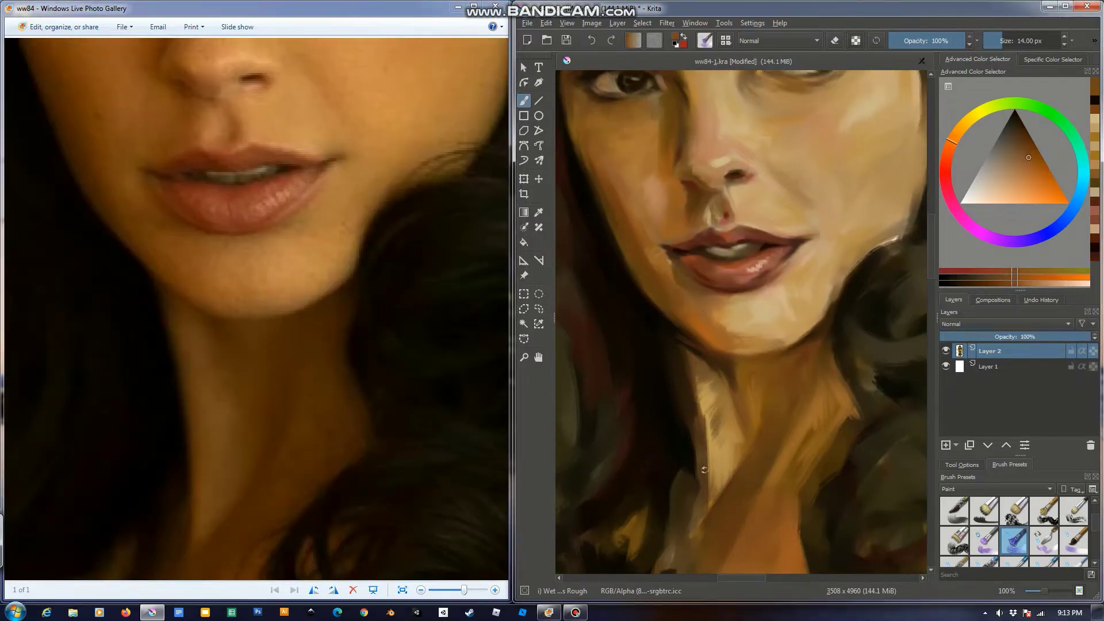
# Darken the neck below the chin and jaw with three warm shading strokes
pyautogui.moveTo(705, 470); pyautogui.dragTo(708, 500)
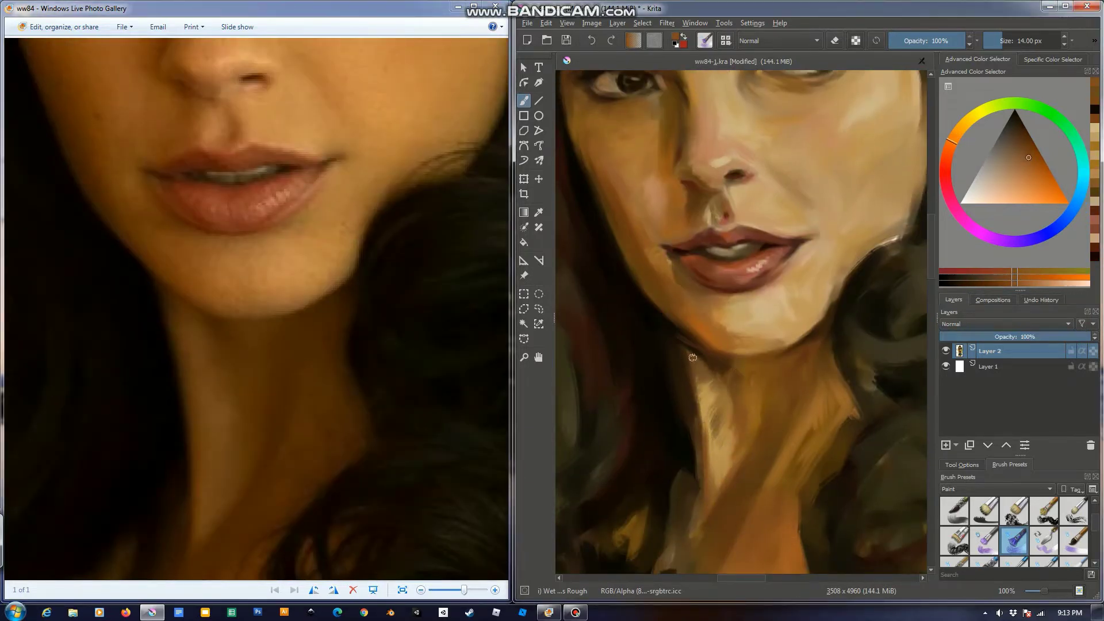
pyautogui.moveTo(698, 380); pyautogui.dragTo(701, 388)
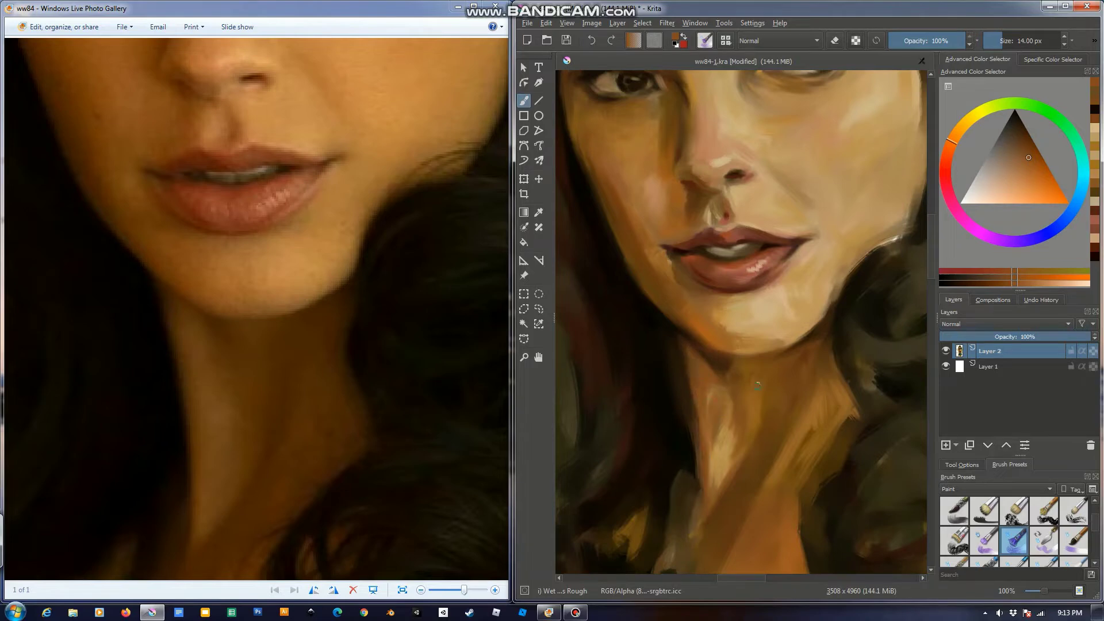
pyautogui.moveTo(724, 483); pyautogui.dragTo(728, 409)
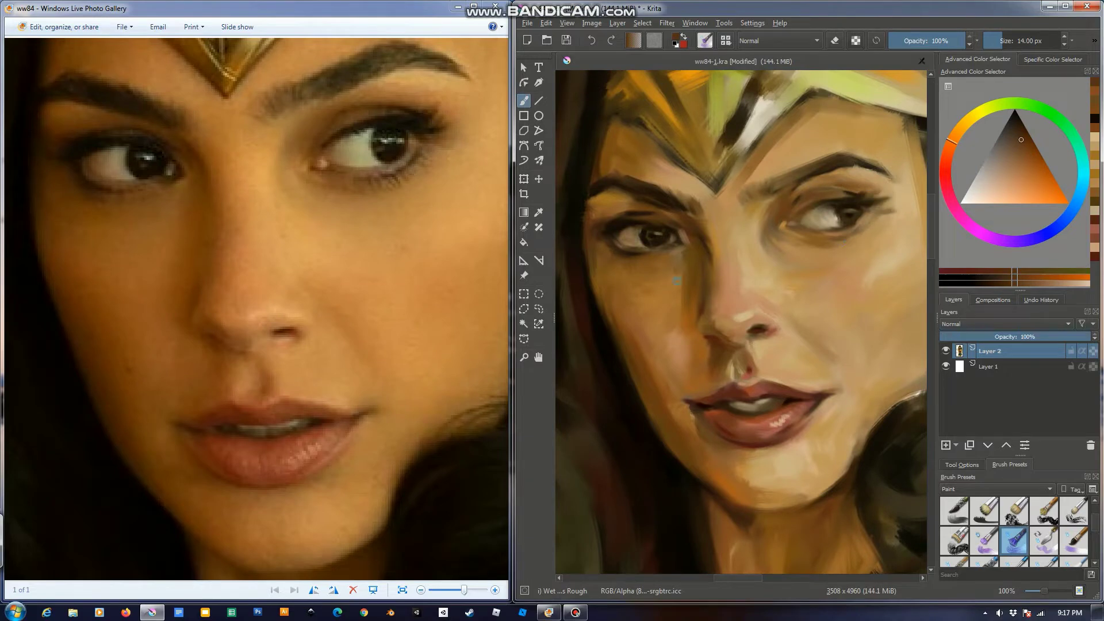
# Sample mid, dark red-brown, orange and lip-side skin tones from the face
pyautogui.keyDown('ctrl'); pyautogui.click(708, 237); pyautogui.keyUp('ctrl')
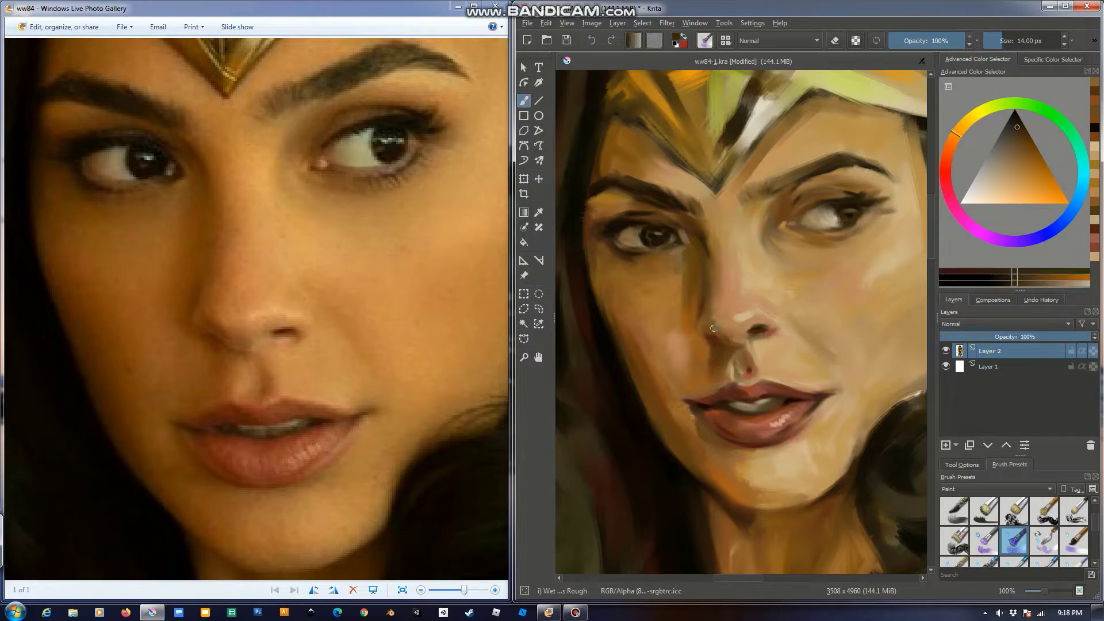
pyautogui.keyDown('ctrl'); pyautogui.click(734, 336); pyautogui.keyUp('ctrl')
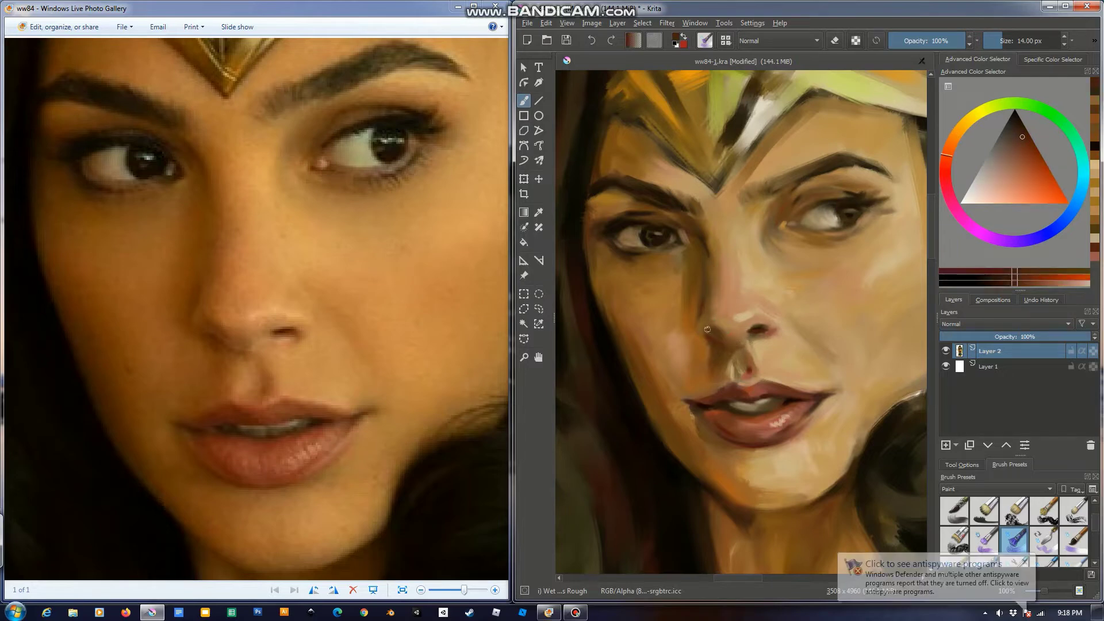
pyautogui.keyDown('ctrl'); pyautogui.click(705, 352); pyautogui.keyUp('ctrl')
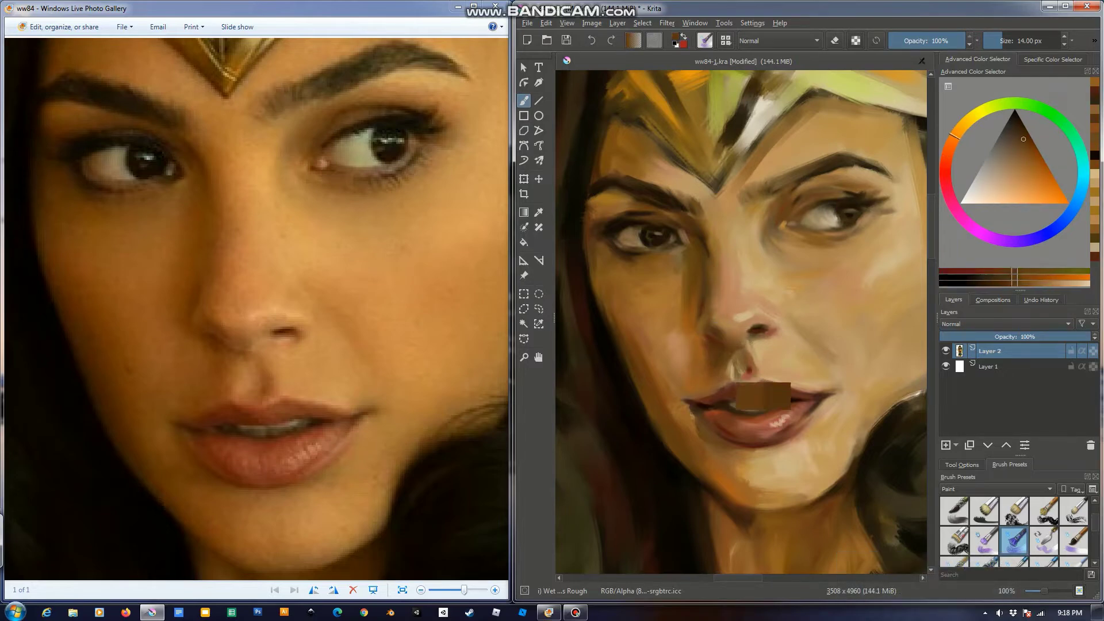
pyautogui.keyDown('ctrl'); pyautogui.click(708, 374); pyautogui.keyUp('ctrl')
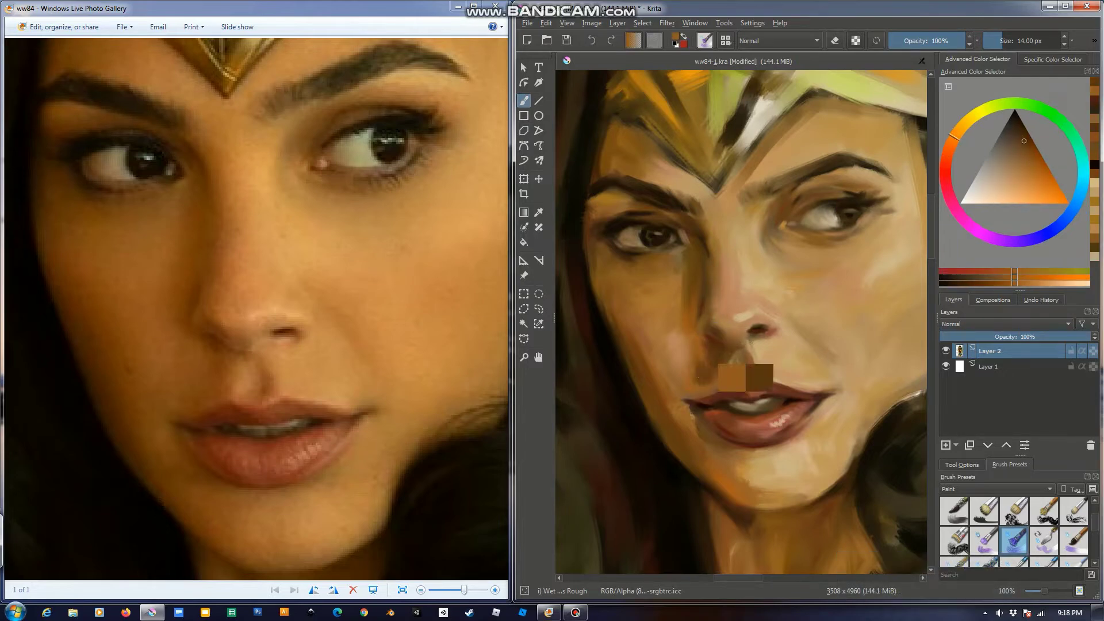
pyautogui.keyDown('ctrl'); pyautogui.click(648, 366); pyautogui.keyUp('ctrl')
pyautogui.keyDown('ctrl'); pyautogui.click(689, 254); pyautogui.keyUp('ctrl')
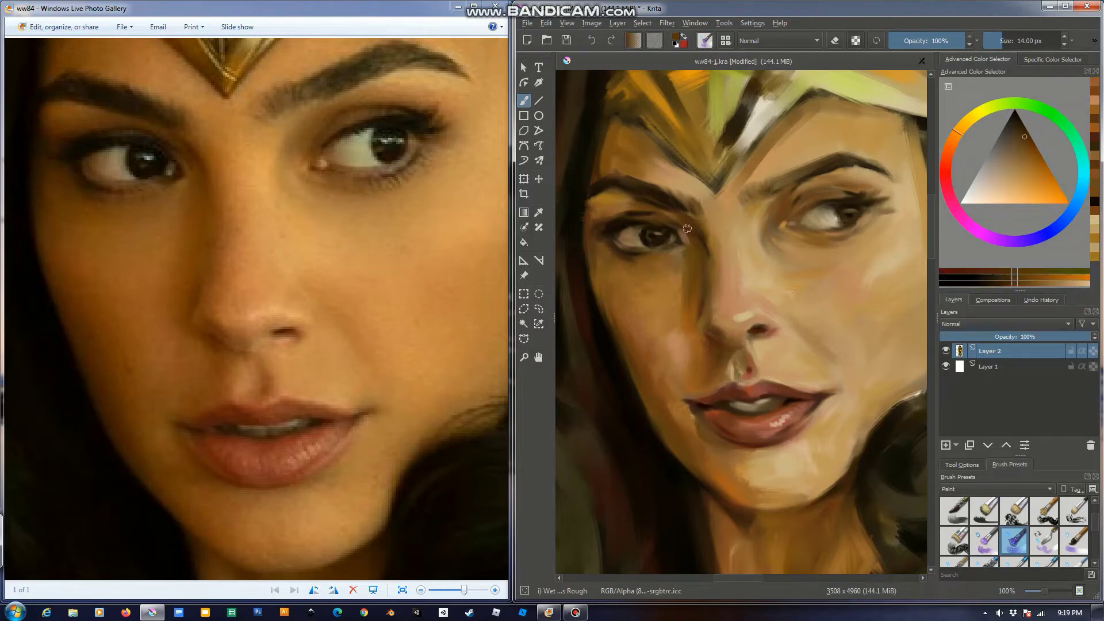
# Pick lighter tan, near-white and dark brown tones for facial details, then pan across the painting
pyautogui.keyDown('ctrl'); pyautogui.click(661, 244); pyautogui.keyUp('ctrl')
pyautogui.keyDown('ctrl'); pyautogui.click(660, 250); pyautogui.keyUp('ctrl')
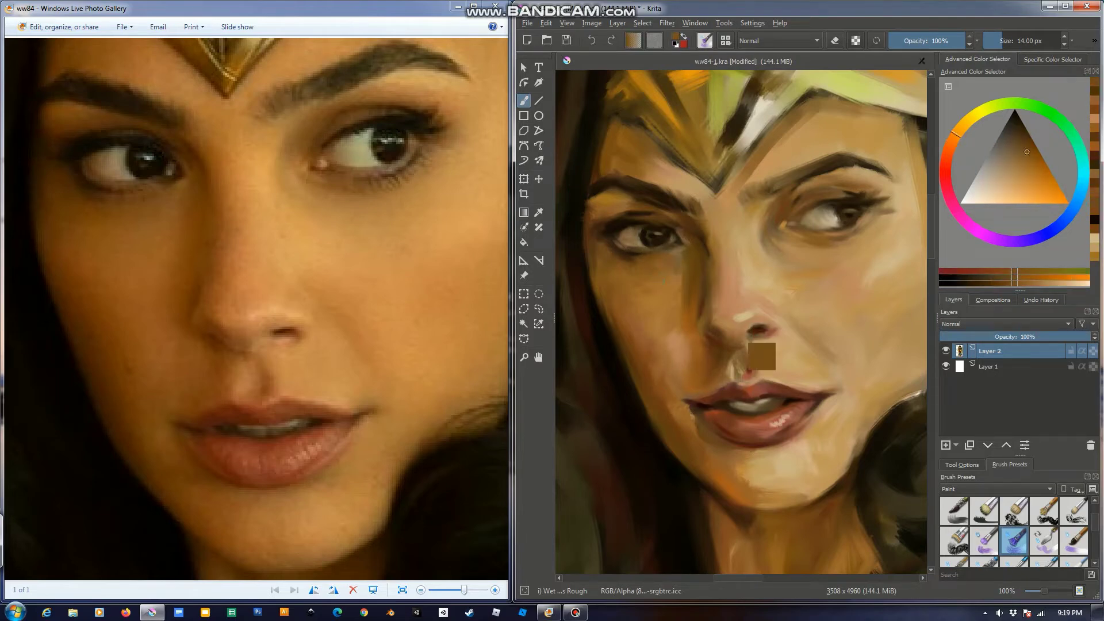
pyautogui.keyDown('ctrl'); pyautogui.click(774, 237); pyautogui.keyUp('ctrl')
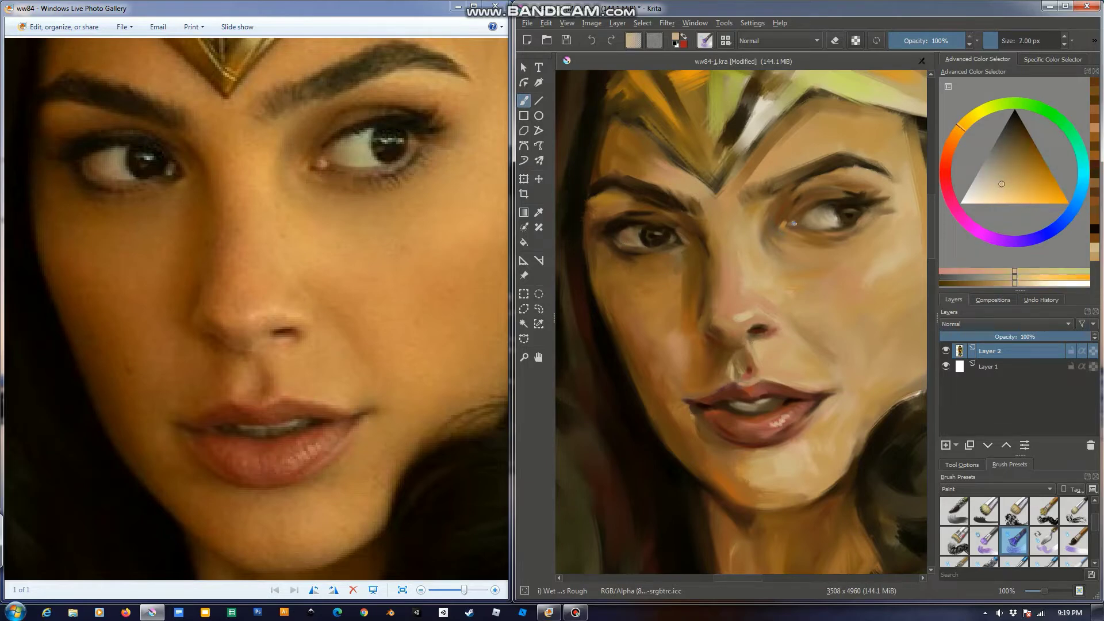
pyautogui.keyDown('ctrl'); pyautogui.click(843, 212); pyautogui.keyUp('ctrl')
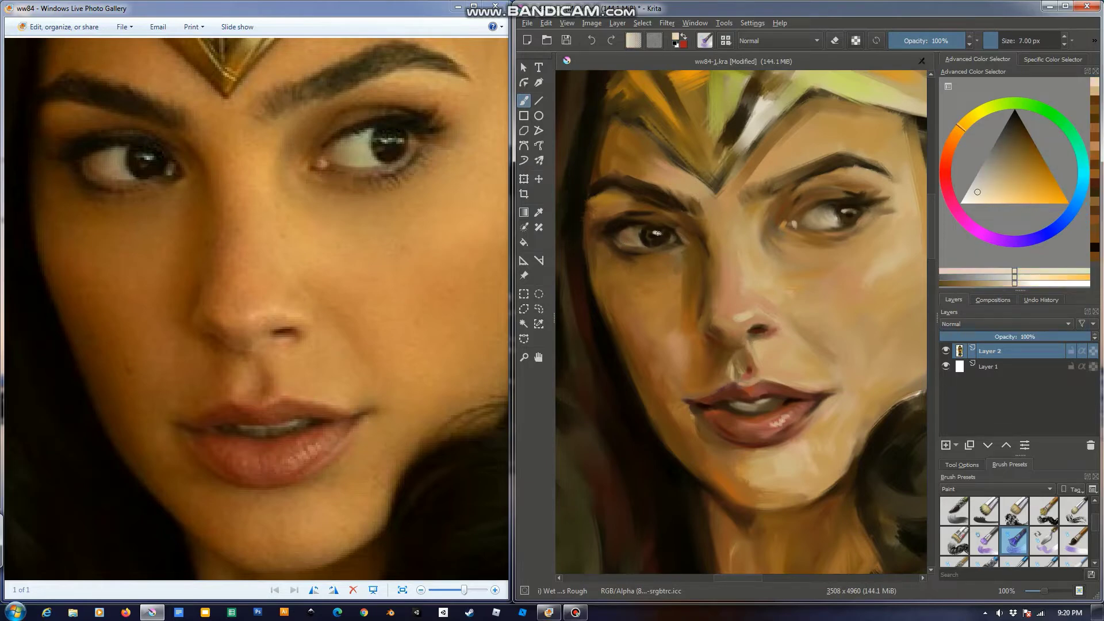
pyautogui.keyDown('ctrl'); pyautogui.click(850, 218); pyautogui.keyUp('ctrl')
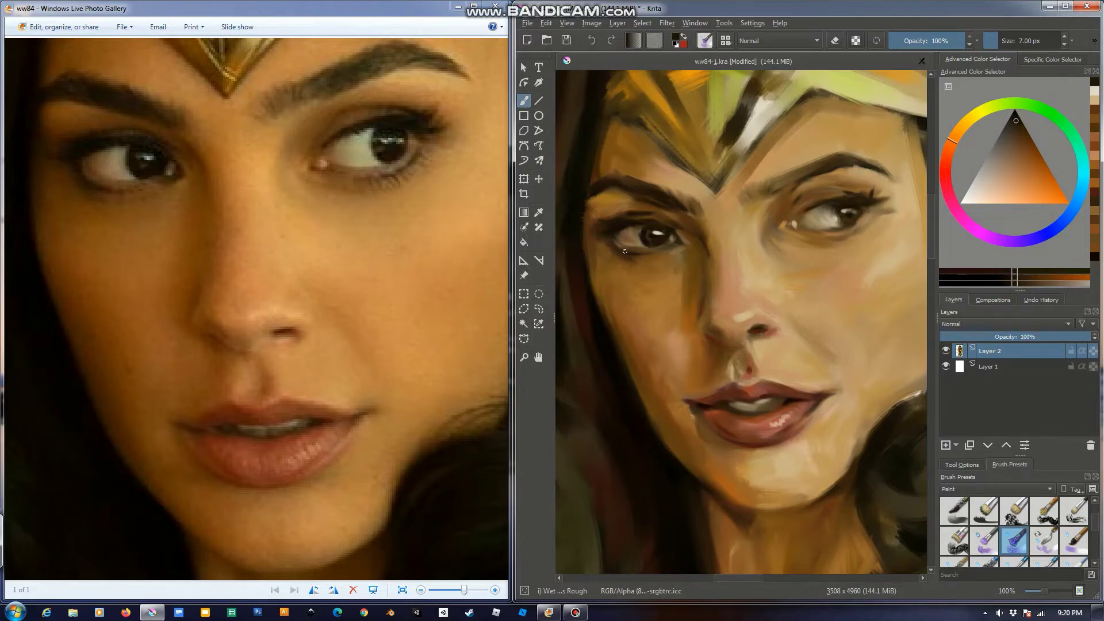
pyautogui.moveTo(719, 403); pyautogui.dragTo(702, 352)
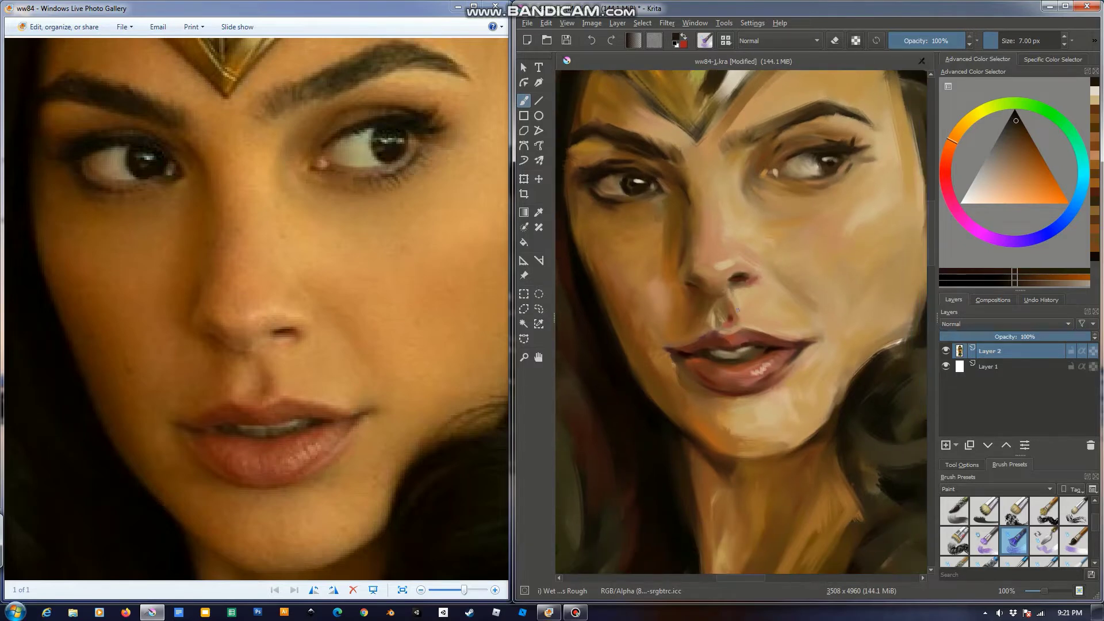
pyautogui.moveTo(737, 310); pyautogui.dragTo(731, 355)
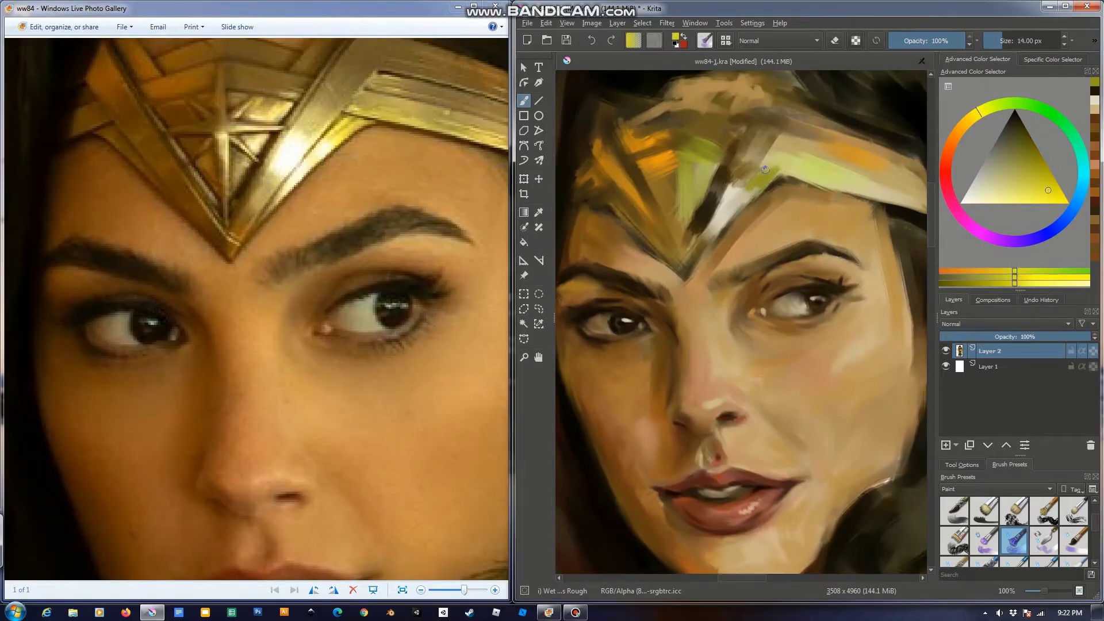
# Paint yellow-green and light highlights on the tiara and darken its left edge
pyautogui.moveTo(765, 169); pyautogui.dragTo(742, 192)
pyautogui.keyDown('ctrl'); pyautogui.click(685, 156); pyautogui.keyUp('ctrl')
pyautogui.moveTo(684, 151); pyautogui.dragTo(693, 145)
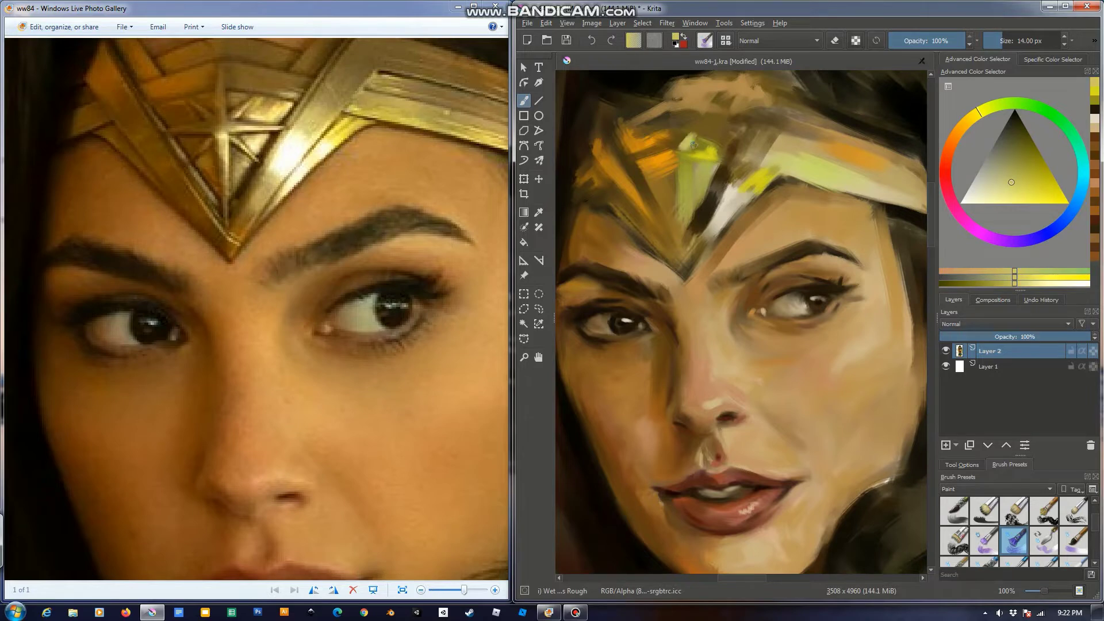
pyautogui.moveTo(731, 189); pyautogui.dragTo(704, 229)
pyautogui.keyDown('ctrl'); pyautogui.click(721, 216); pyautogui.keyUp('ctrl')
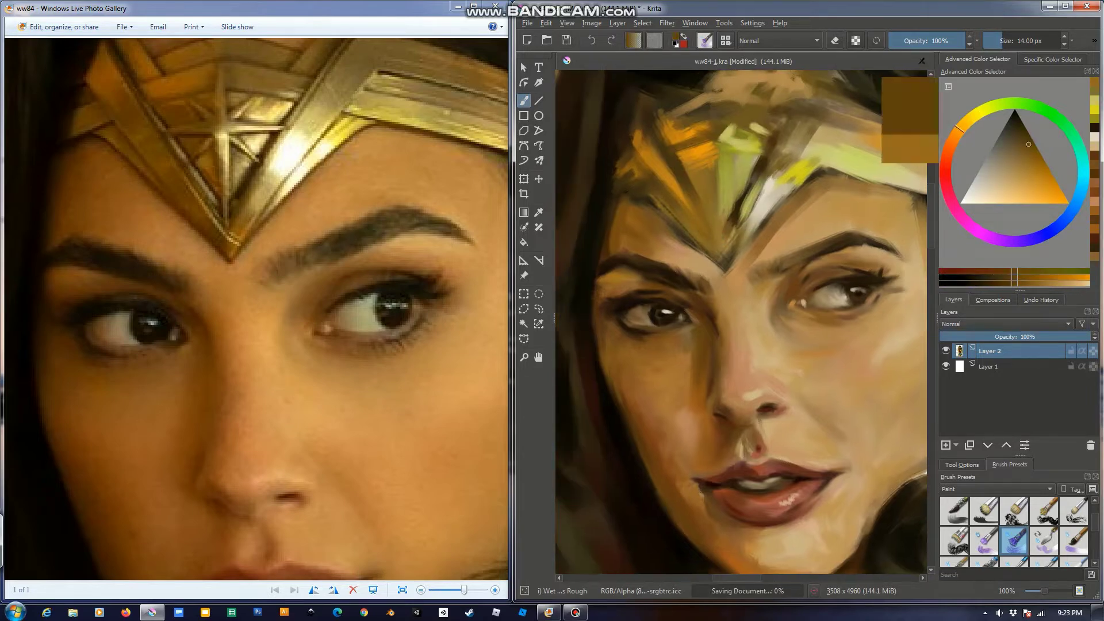
pyautogui.moveTo(670, 178); pyautogui.dragTo(712, 237)
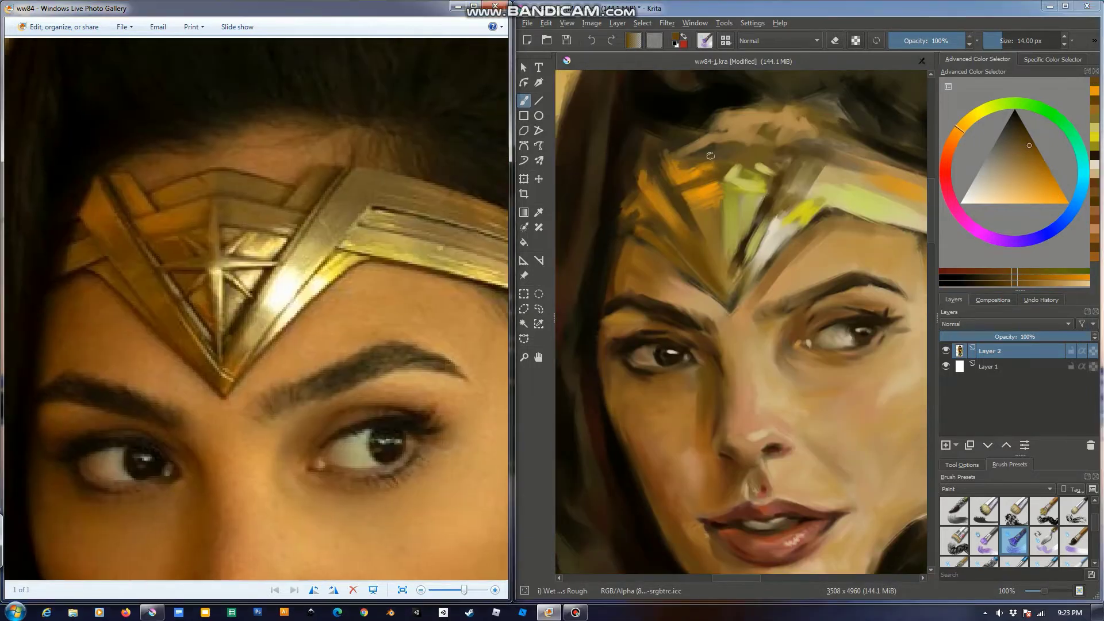
# Try orange, olive and pale yellow tones, then paint light and dark strokes down the tiara centre
pyautogui.keyDown('ctrl'); pyautogui.click(656, 156); pyautogui.keyUp('ctrl')
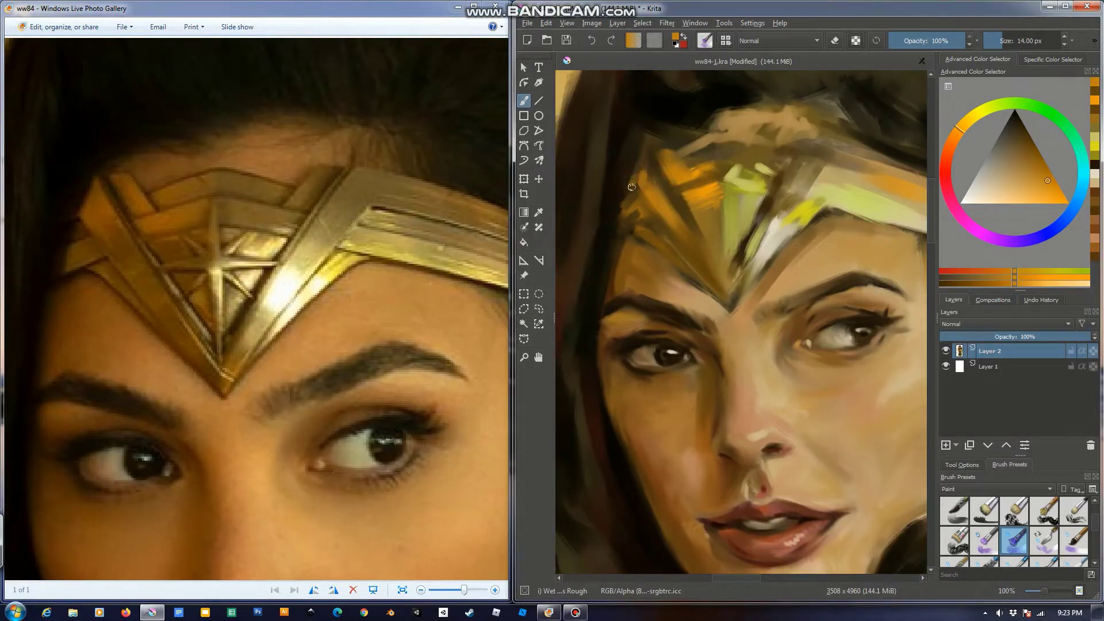
pyautogui.keyDown('ctrl'); pyautogui.click(758, 199); pyautogui.keyUp('ctrl')
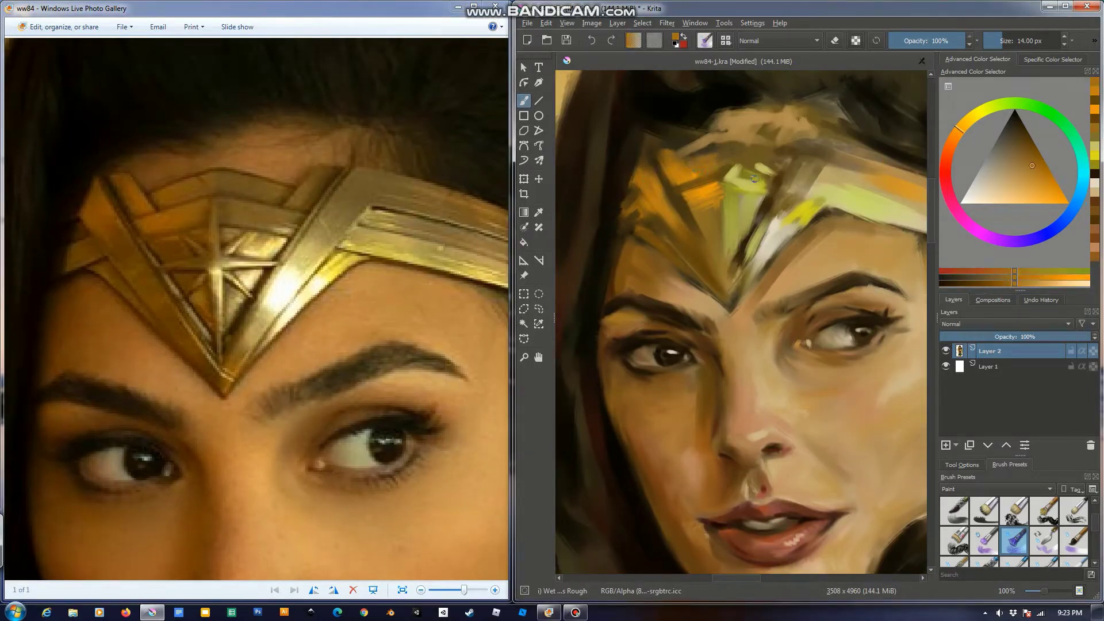
pyautogui.keyDown('ctrl'); pyautogui.click(736, 177); pyautogui.keyUp('ctrl')
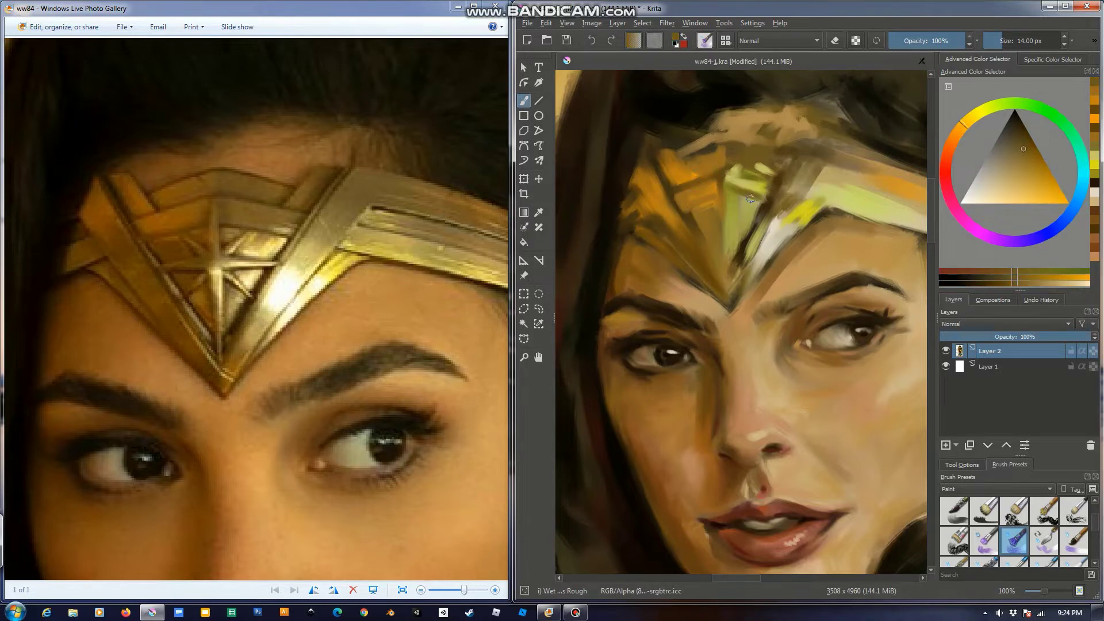
pyautogui.keyDown('ctrl'); pyautogui.click(750, 199); pyautogui.keyUp('ctrl')
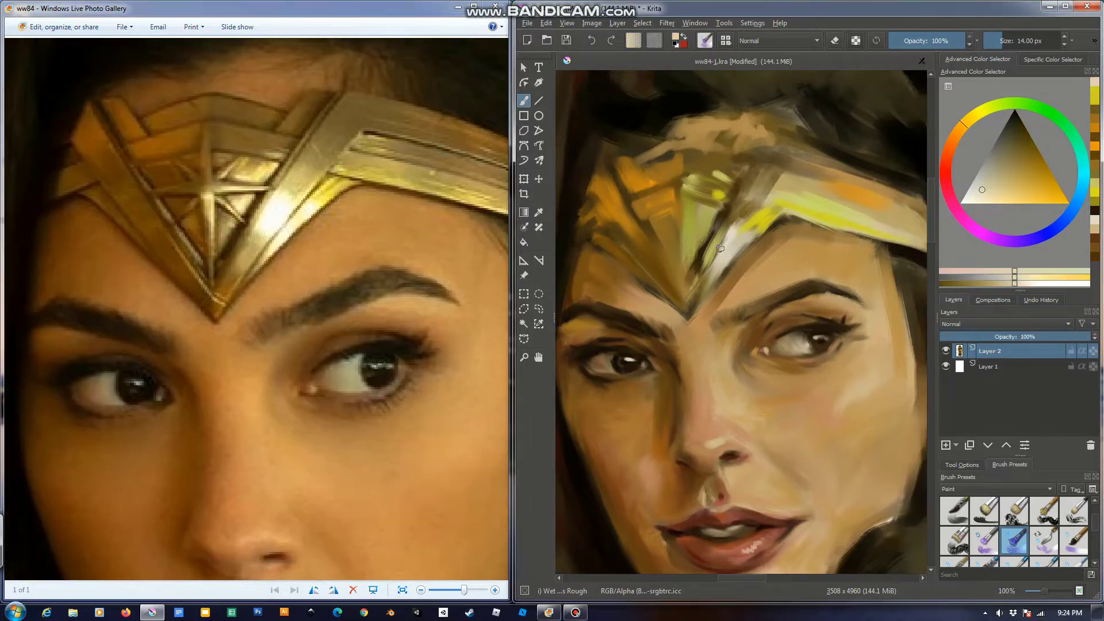
pyautogui.moveTo(714, 217)
pyautogui.mouseDown()
pyautogui.moveTo(684, 270)
pyautogui.moveTo(707, 250)
pyautogui.moveTo(690, 281)
pyautogui.mouseUp()
# Add saturated orange strokes and a dark reddish-brown stroke along the tiara's left edge
pyautogui.keyDown('ctrl'); pyautogui.click(698, 253); pyautogui.keyUp('ctrl')
pyautogui.keyDown('ctrl'); pyautogui.click(664, 248); pyautogui.keyUp('ctrl')
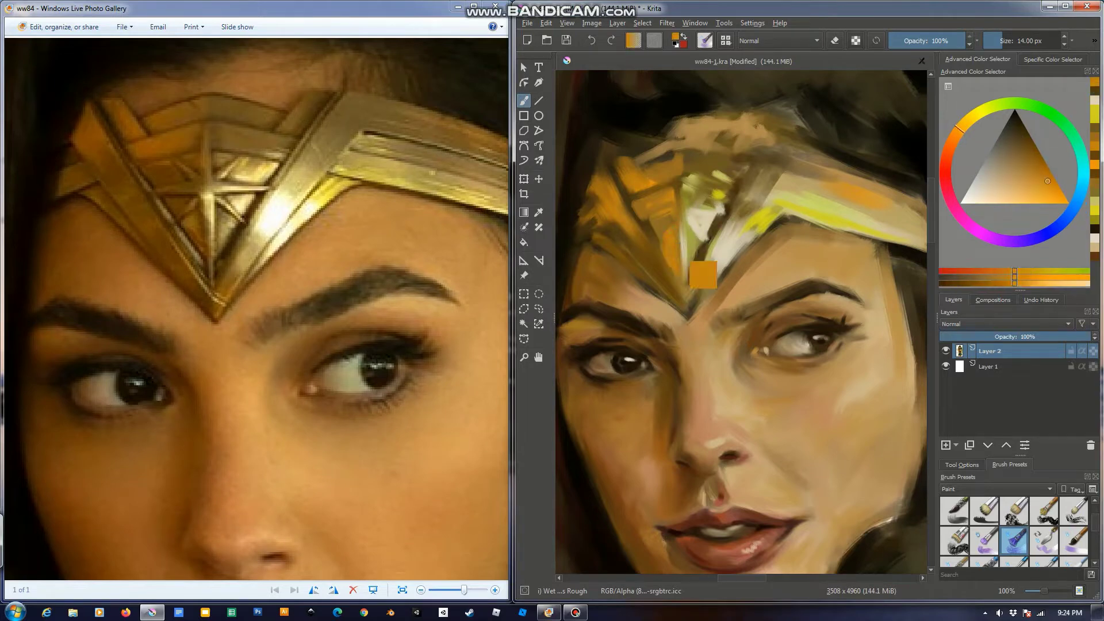
pyautogui.keyDown('ctrl'); pyautogui.click(581, 238); pyautogui.keyUp('ctrl')
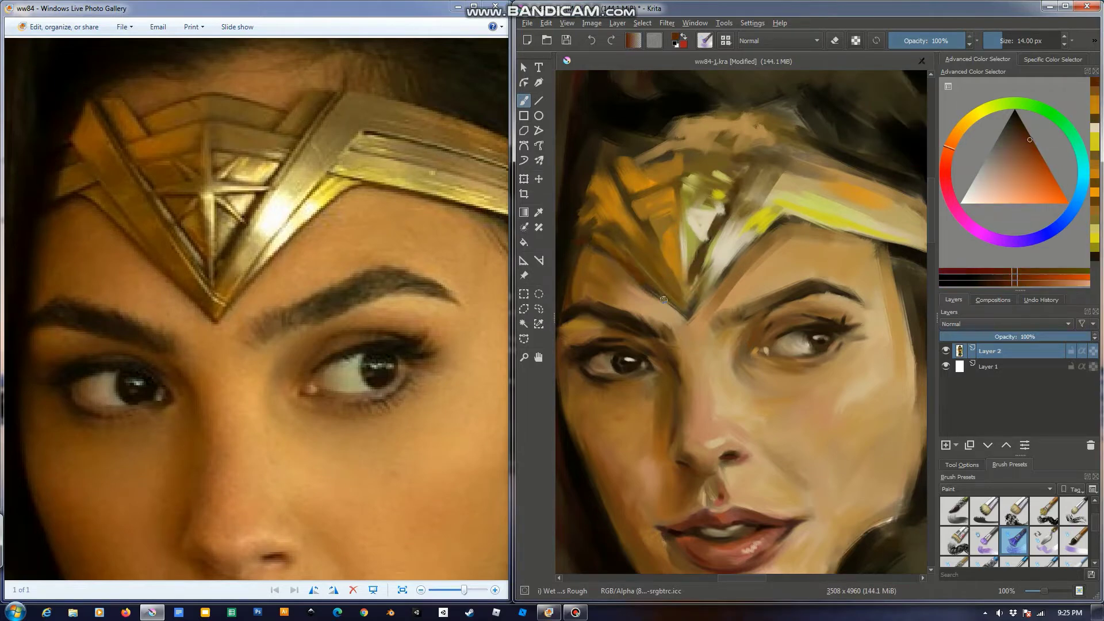
pyautogui.moveTo(604, 250)
pyautogui.mouseDown()
pyautogui.moveTo(644, 282)
pyautogui.moveTo(699, 264)
pyautogui.mouseUp()
pyautogui.keyDown('ctrl'); pyautogui.click(628, 274); pyautogui.keyUp('ctrl')
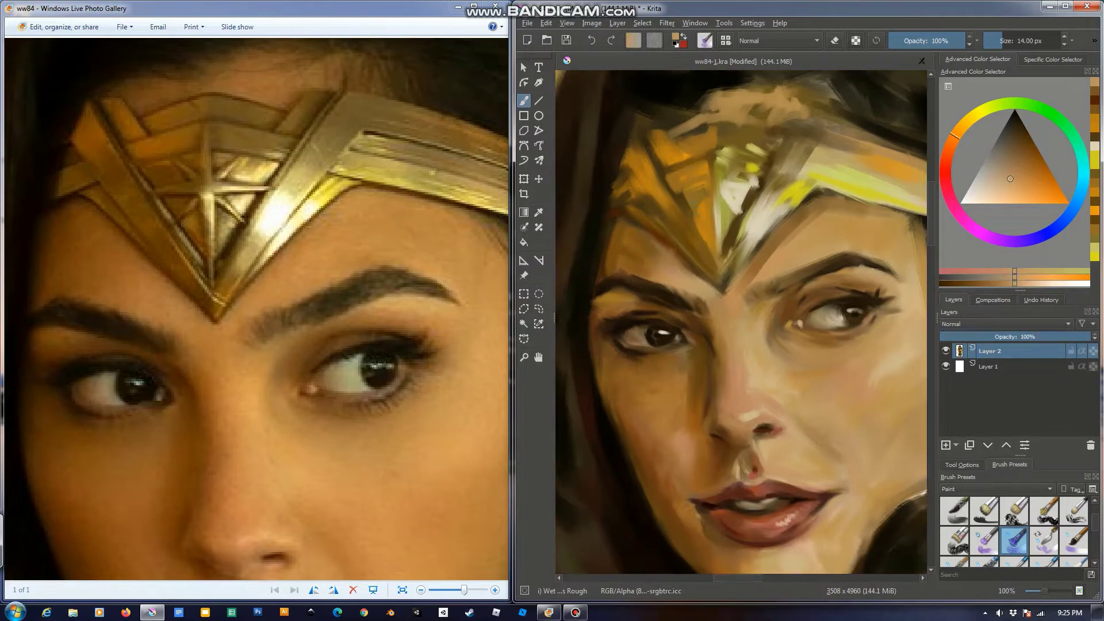
# Smear darker paint over the tiara's top edge and move the view toward the hair
pyautogui.keyDown('ctrl'); pyautogui.click(674, 154); pyautogui.keyUp('ctrl')
pyautogui.keyDown('ctrl'); pyautogui.click(779, 143); pyautogui.keyUp('ctrl')
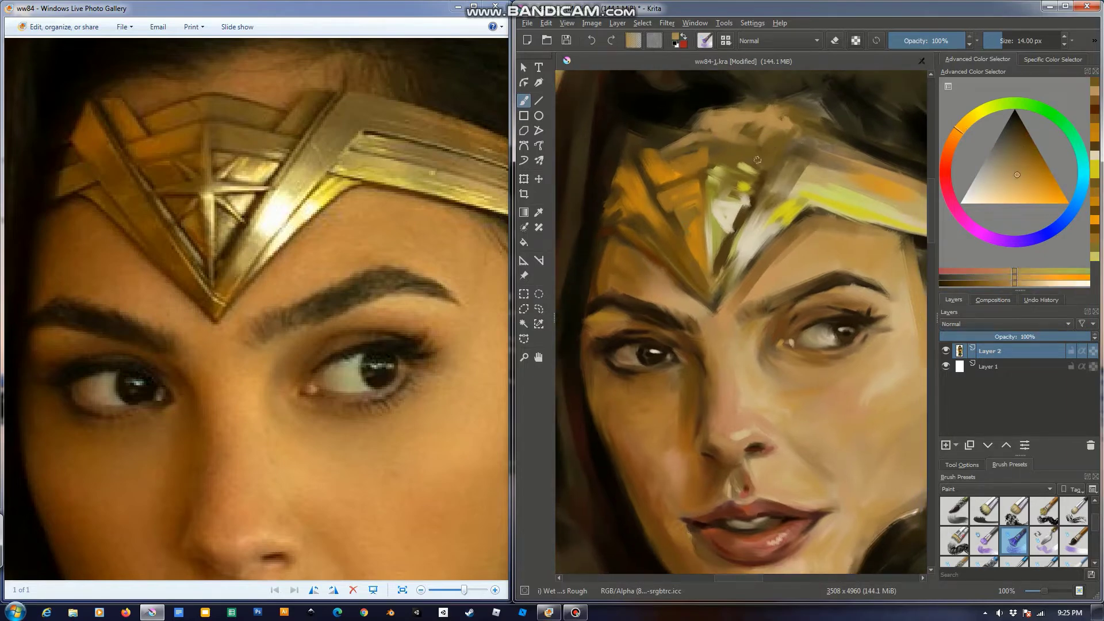
pyautogui.keyDown('ctrl'); pyautogui.click(666, 151); pyautogui.keyUp('ctrl')
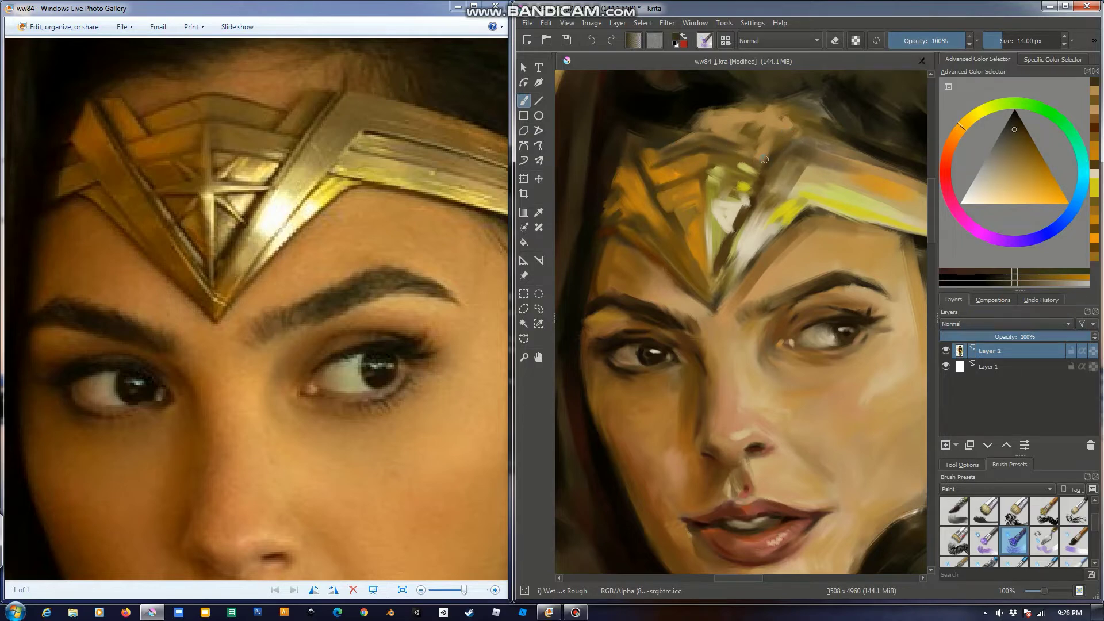
pyautogui.moveTo(778, 121); pyautogui.dragTo(796, 129)
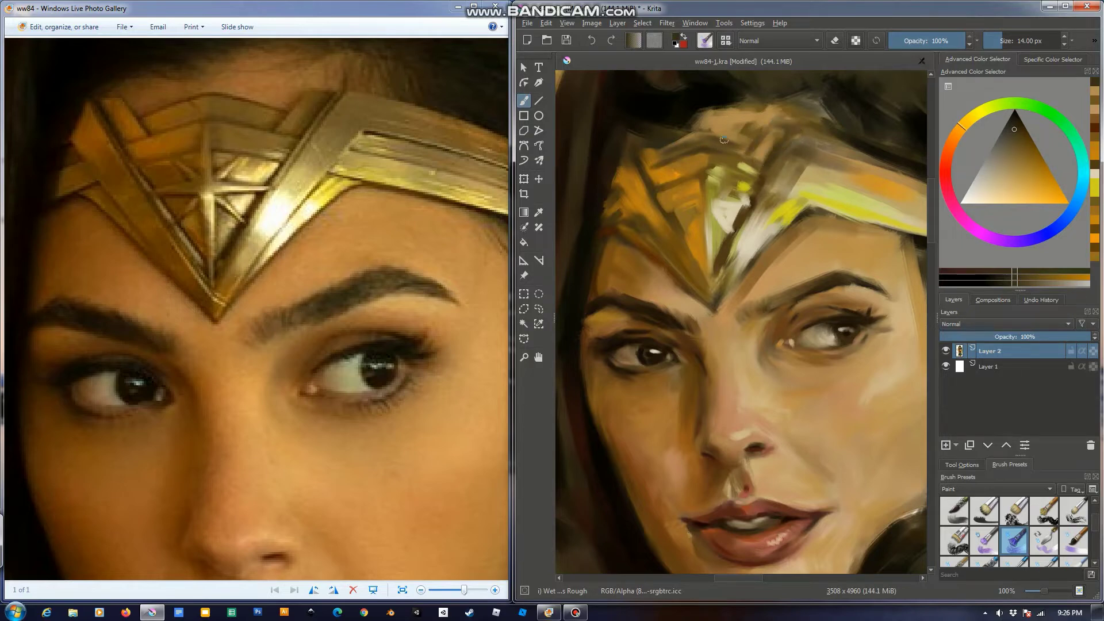
pyautogui.moveTo(724, 139); pyautogui.dragTo(615, 99)
pyautogui.moveTo(287, 287); pyautogui.dragTo(195, 333)
pyautogui.keyDown('ctrl'); pyautogui.click(698, 134); pyautogui.keyUp('ctrl')
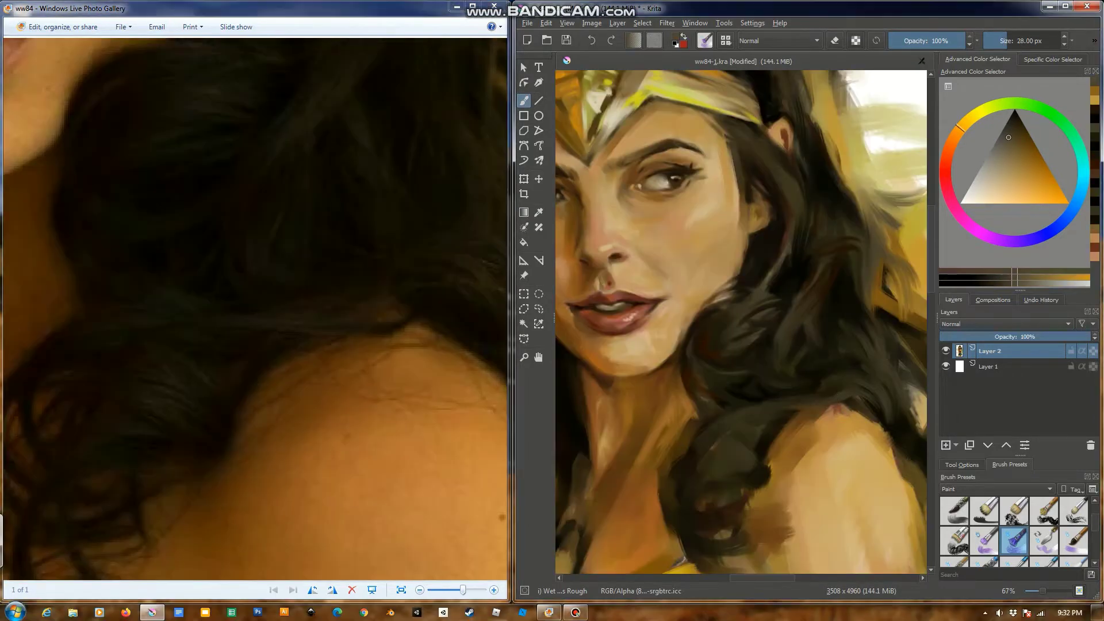
# Paint the first dark brown strokes into the hair
pyautogui.keyDown('ctrl'); pyautogui.click(714, 478); pyautogui.keyUp('ctrl')
pyautogui.moveTo(759, 431); pyautogui.dragTo(779, 474)
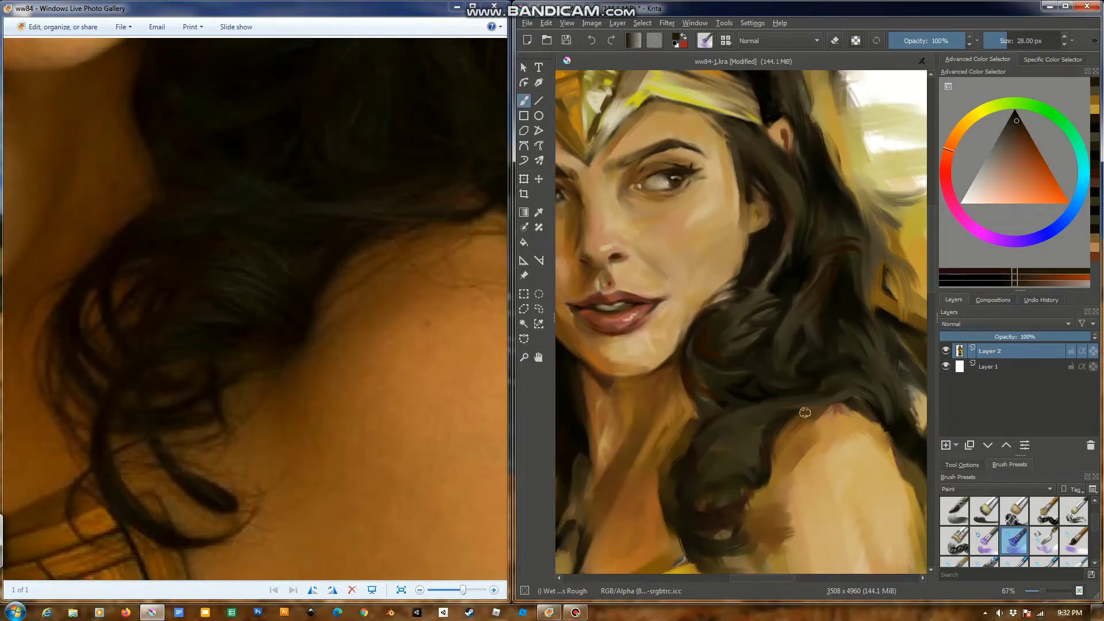
pyautogui.moveTo(288, 344); pyautogui.dragTo(206, 316)
pyautogui.keyDown('ctrl'); pyautogui.click(857, 384); pyautogui.keyUp('ctrl')
# Pan to the shoulder and paint dark hair strands falling over it
pyautogui.moveTo(345, 345); pyautogui.dragTo(230, 322)
pyautogui.moveTo(857, 384); pyautogui.dragTo(796, 384)
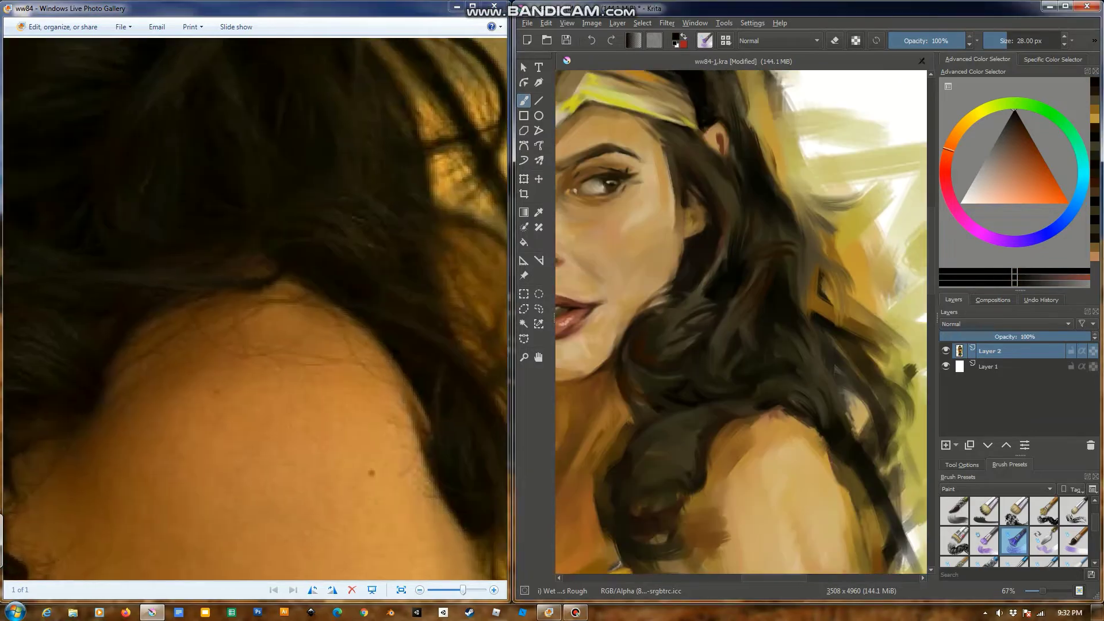
pyautogui.moveTo(345, 345); pyautogui.dragTo(224, 336)
pyautogui.moveTo(797, 402); pyautogui.dragTo(796, 348)
pyautogui.moveTo(827, 393); pyautogui.dragTo(860, 477)
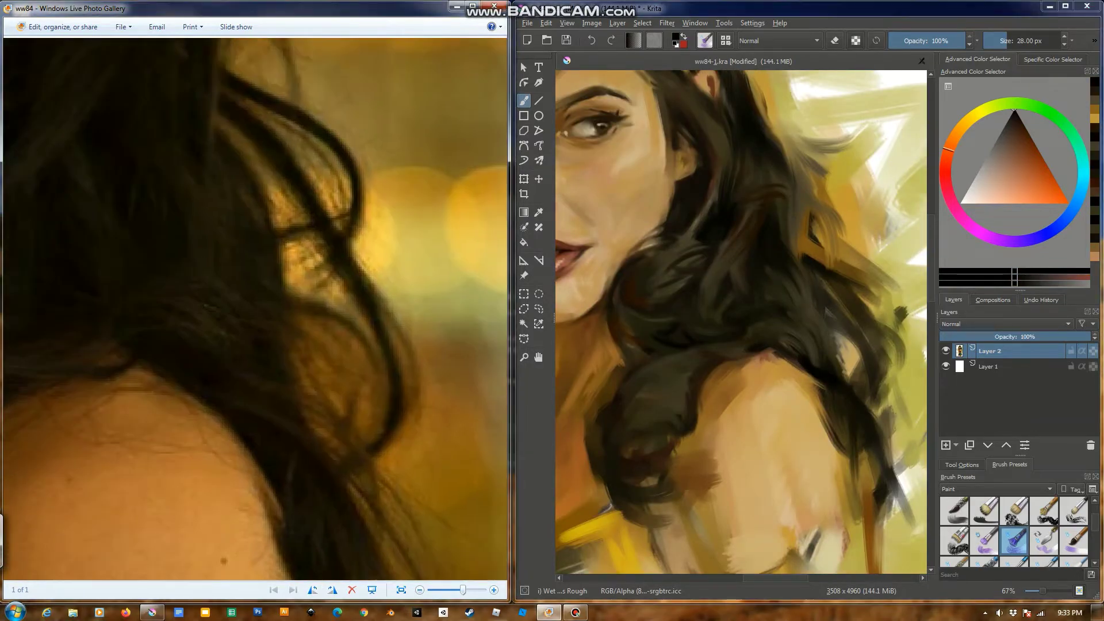
pyautogui.moveTo(258, 230); pyautogui.dragTo(201, 518)
pyautogui.moveTo(862, 288)
pyautogui.mouseDown()
pyautogui.moveTo(852, 368)
pyautogui.moveTo(880, 411)
pyautogui.mouseUp()
# Add golden and lighter gold background strokes beside the hair tip, then save with Ctrl+S
pyautogui.keyDown('ctrl'); pyautogui.click(874, 220); pyautogui.keyUp('ctrl')
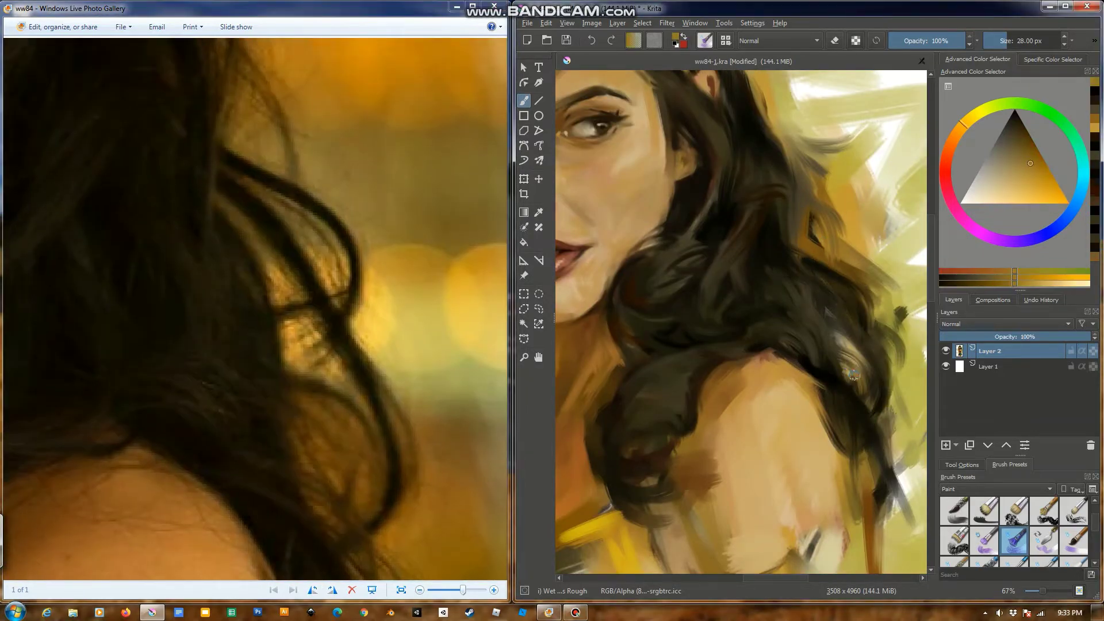
pyautogui.moveTo(862, 345); pyautogui.dragTo(859, 402)
pyautogui.moveTo(884, 288)
pyautogui.mouseDown()
pyautogui.moveTo(822, 287)
pyautogui.moveTo(810, 344)
pyautogui.mouseUp()
pyautogui.keyDown('ctrl'); pyautogui.click(825, 308); pyautogui.keyUp('ctrl')
pyautogui.moveTo(828, 299); pyautogui.dragTo(820, 279)
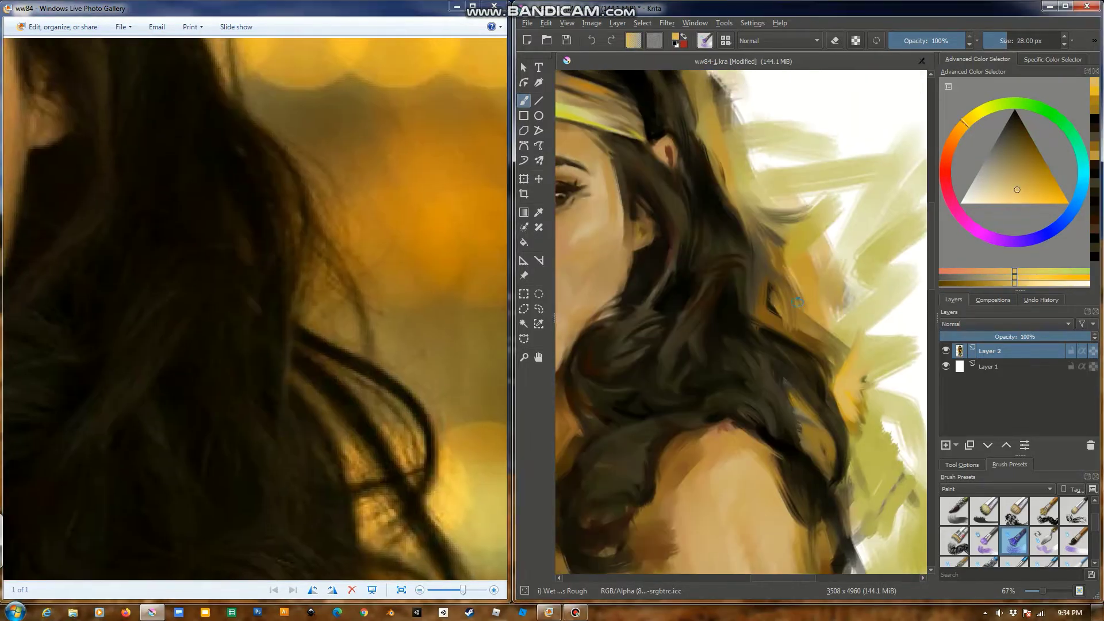
pyautogui.hotkey('ctrl', 's')
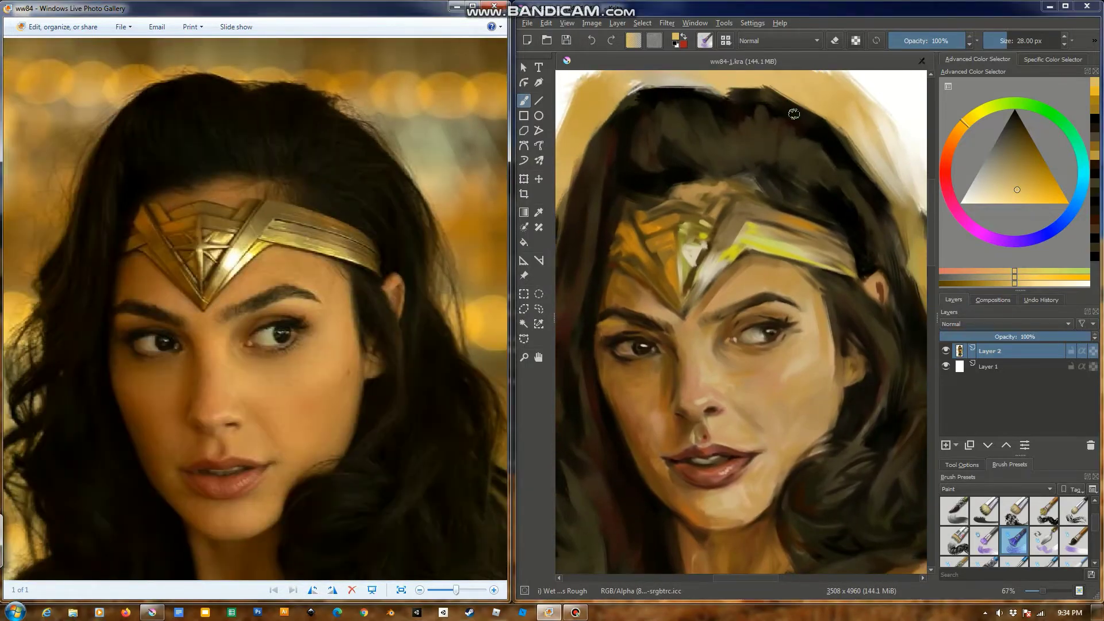
# Paint dark brown hair across the top of the head and right side
pyautogui.keyDown('ctrl'); pyautogui.click(794, 113); pyautogui.keyUp('ctrl')
pyautogui.moveTo(748, 104); pyautogui.dragTo(796, 148)
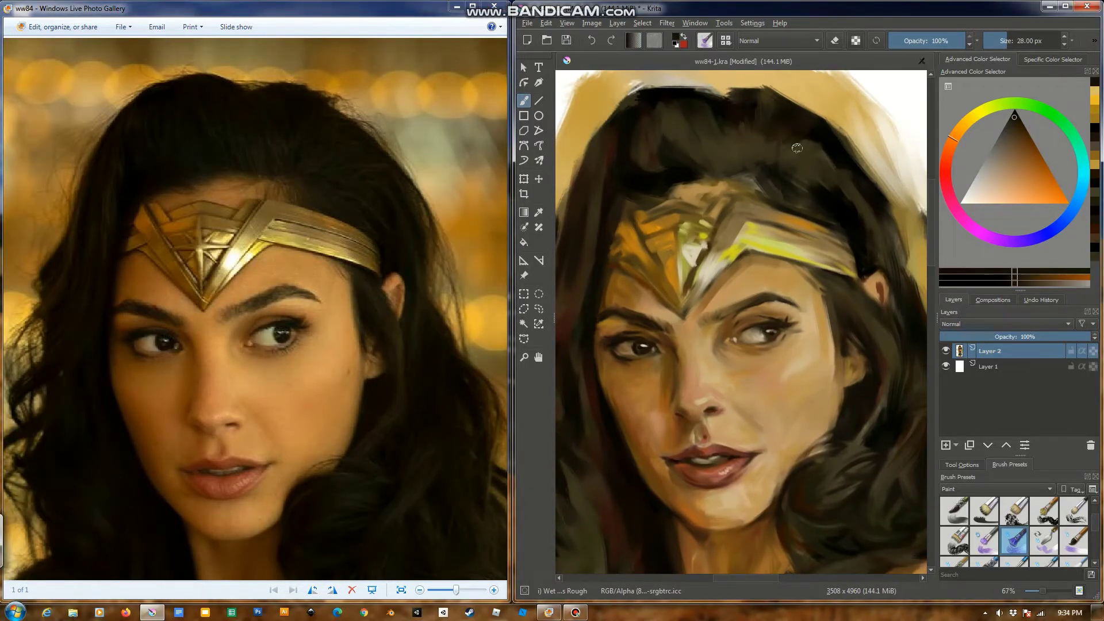
pyautogui.moveTo(724, 144); pyautogui.dragTo(805, 153)
pyautogui.moveTo(730, 167)
pyautogui.mouseDown()
pyautogui.moveTo(787, 165)
pyautogui.moveTo(879, 236)
pyautogui.mouseUp()
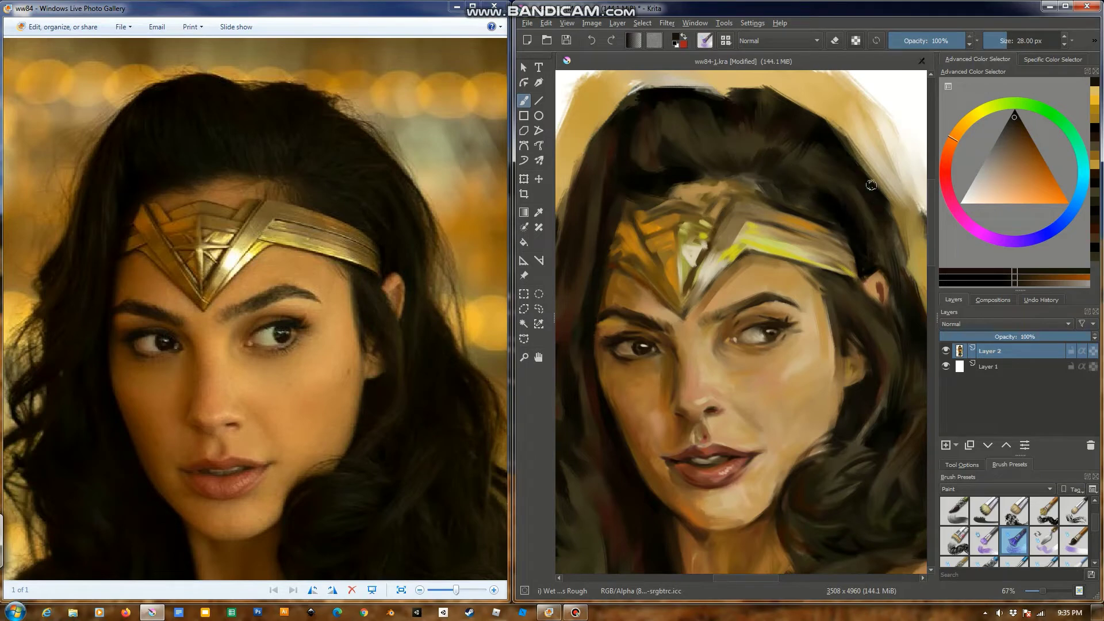
pyautogui.moveTo(871, 184); pyautogui.dragTo(897, 284)
pyautogui.moveTo(897, 276); pyautogui.dragTo(803, 256)
pyautogui.moveTo(802, 190); pyautogui.dragTo(831, 313)
# Add yellow- and red-orange-tinted dark strands to the right hair and crown
pyautogui.keyDown('ctrl'); pyautogui.click(828, 276); pyautogui.keyUp('ctrl')
pyautogui.moveTo(816, 213)
pyautogui.mouseDown()
pyautogui.moveTo(857, 339)
pyautogui.moveTo(891, 379)
pyautogui.mouseUp()
pyautogui.keyDown('ctrl'); pyautogui.click(693, 129); pyautogui.keyUp('ctrl')
pyautogui.moveTo(698, 112)
pyautogui.mouseDown()
pyautogui.moveTo(687, 102)
pyautogui.moveTo(661, 158)
pyautogui.mouseUp()
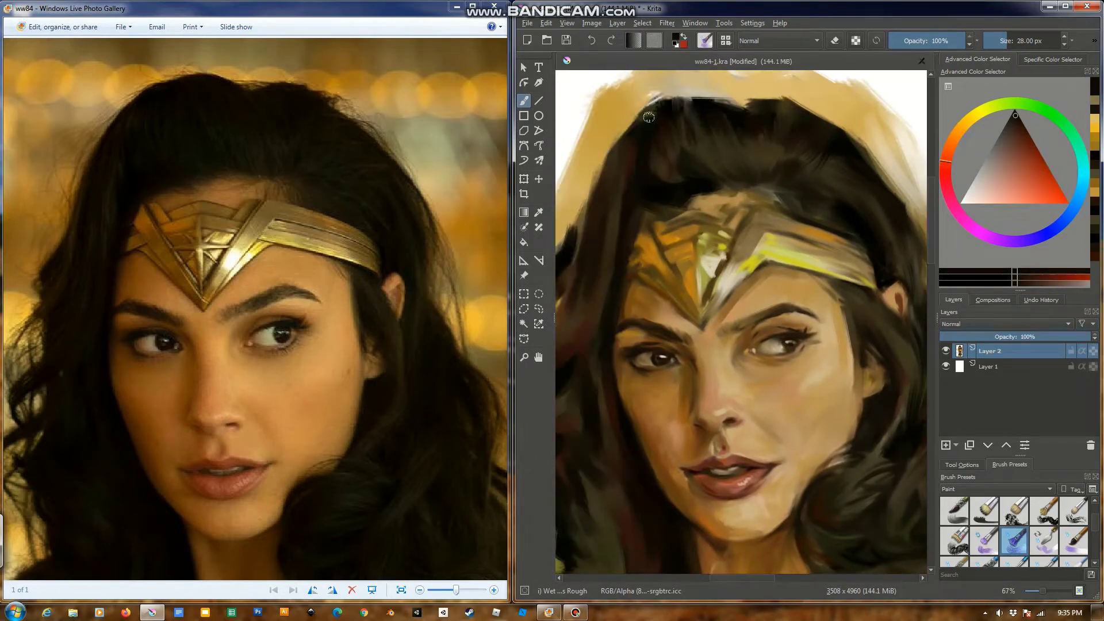
pyautogui.moveTo(632, 112); pyautogui.dragTo(670, 179)
pyautogui.moveTo(718, 132); pyautogui.dragTo(790, 151)
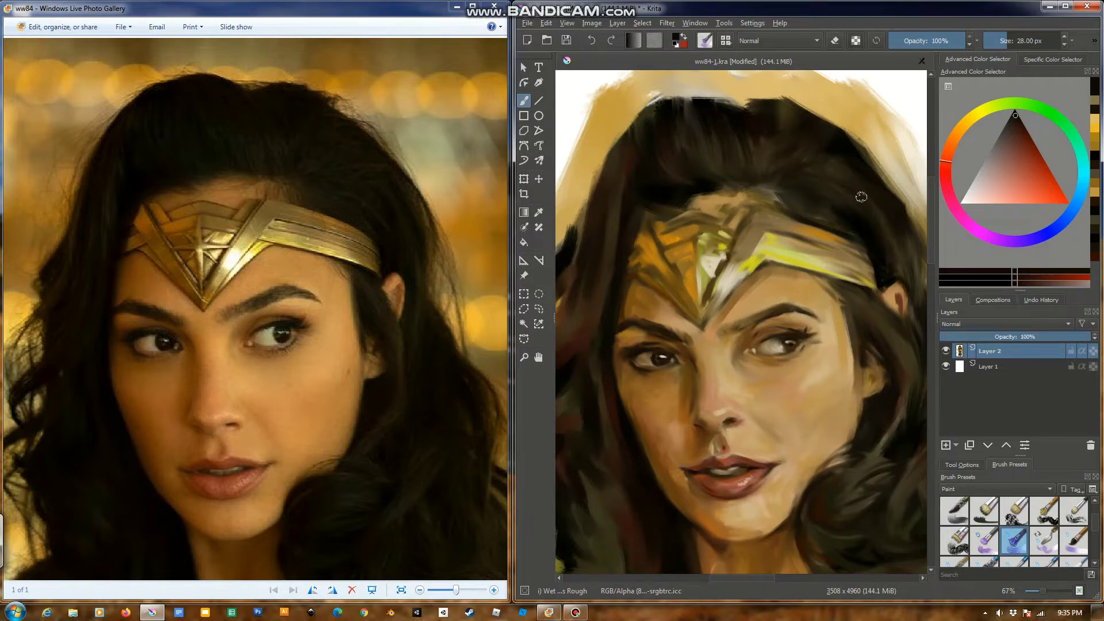
# Pan toward the left of the head and sample dark browns and golds from the painting
pyautogui.moveTo(861, 197); pyautogui.dragTo(800, 186)
pyautogui.keyDown('ctrl'); pyautogui.click(838, 254); pyautogui.keyUp('ctrl')
pyautogui.moveTo(595, 166); pyautogui.dragTo(723, 188)
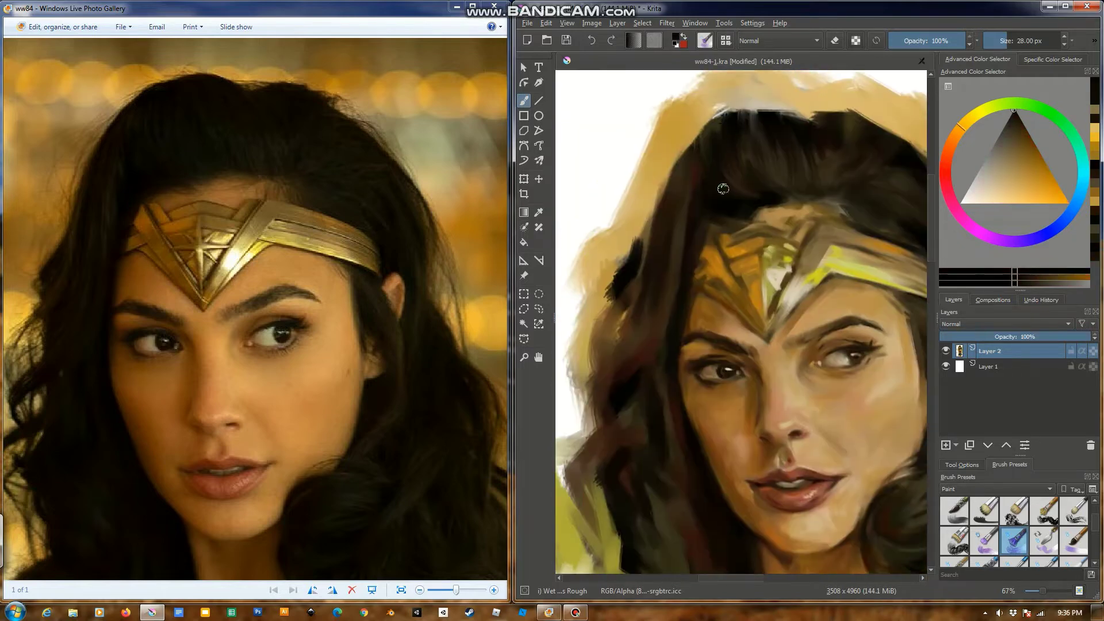
pyautogui.keyDown('ctrl'); pyautogui.click(697, 225); pyautogui.keyUp('ctrl')
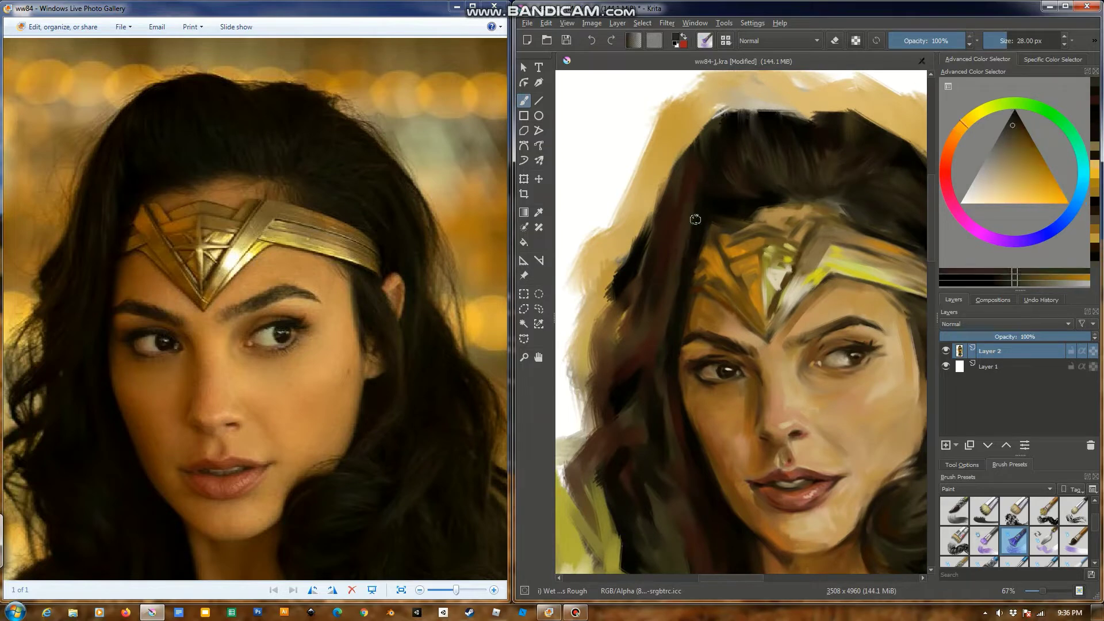
pyautogui.keyDown('ctrl'); pyautogui.click(684, 227); pyautogui.keyUp('ctrl')
pyautogui.keyDown('ctrl'); pyautogui.click(674, 248); pyautogui.keyUp('ctrl')
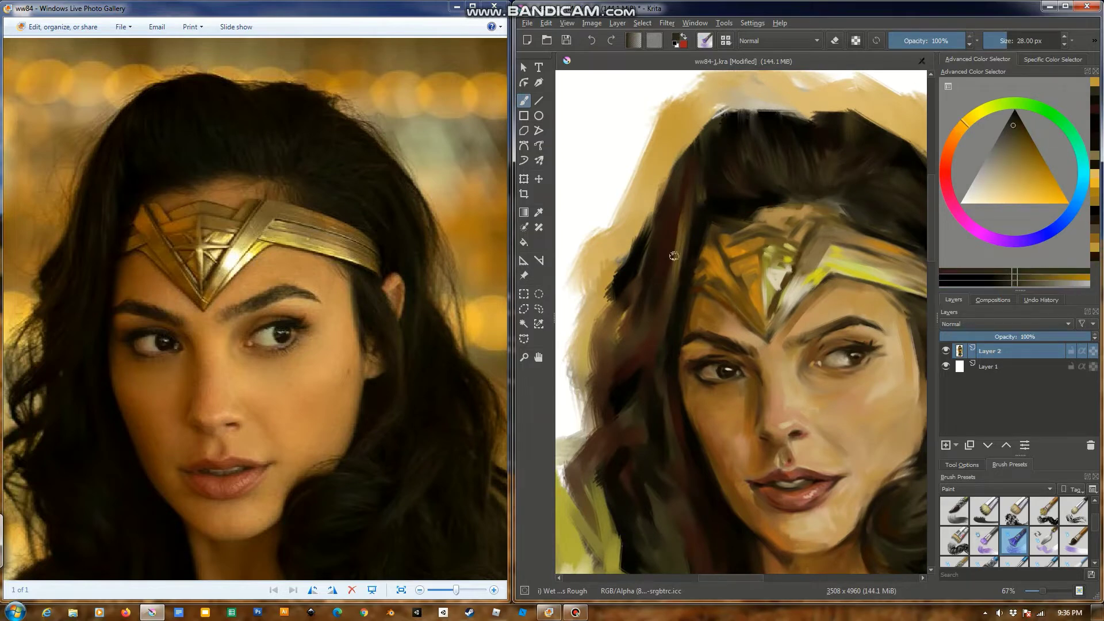
pyautogui.moveTo(647, 336)
pyautogui.mouseDown()
pyautogui.moveTo(670, 235)
pyautogui.moveTo(624, 314)
pyautogui.moveTo(667, 286)
pyautogui.mouseUp()
pyautogui.keyDown('ctrl'); pyautogui.click(609, 308); pyautogui.keyUp('ctrl')
pyautogui.keyDown('ctrl'); pyautogui.click(612, 261); pyautogui.keyUp('ctrl')
pyautogui.keyDown('ctrl'); pyautogui.click(644, 182); pyautogui.keyUp('ctrl')
pyautogui.keyDown('ctrl'); pyautogui.click(667, 286); pyautogui.keyUp('ctrl')
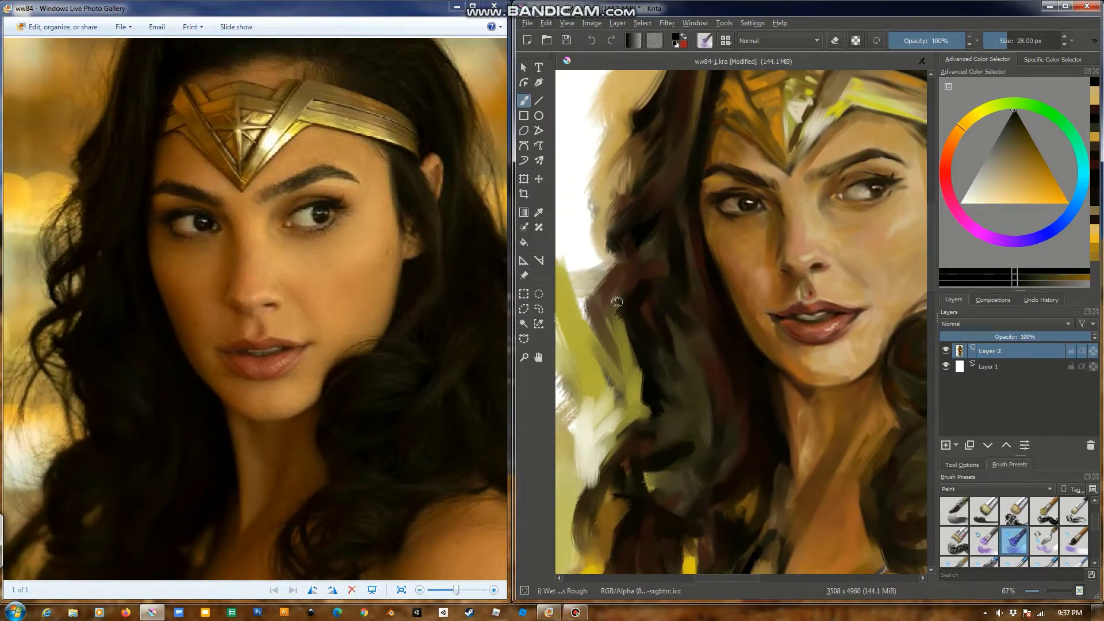
# Paint dark hair strokes down the left side of the head
pyautogui.moveTo(616, 271)
pyautogui.mouseDown()
pyautogui.moveTo(598, 334)
pyautogui.moveTo(627, 402)
pyautogui.mouseUp()
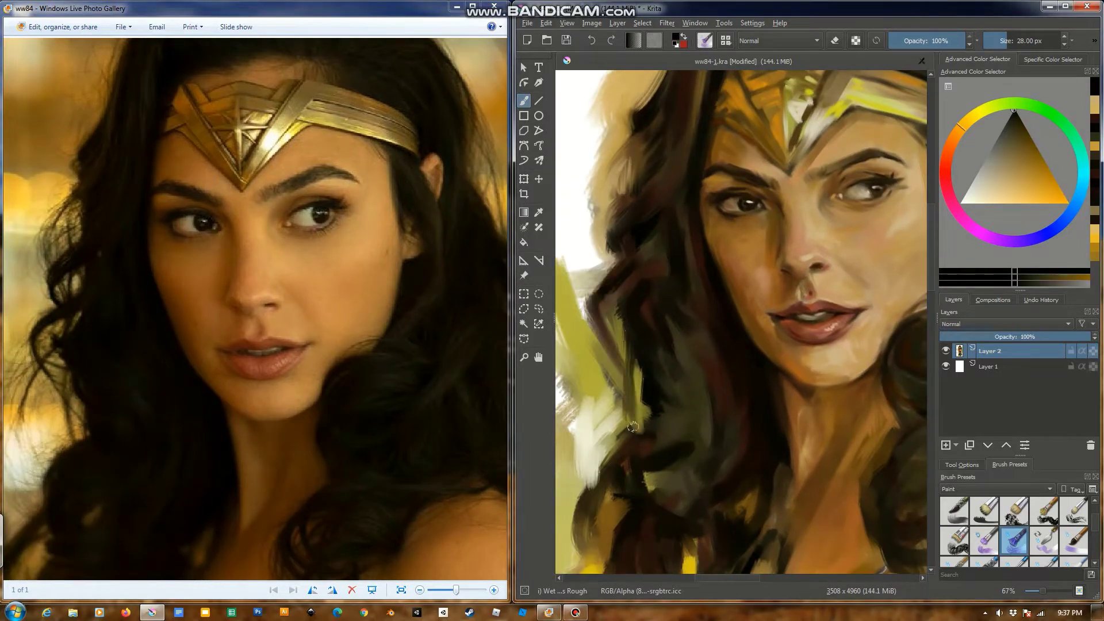
pyautogui.moveTo(633, 333); pyautogui.dragTo(639, 431)
pyautogui.moveTo(782, 345); pyautogui.dragTo(636, 299)
pyautogui.keyDown('ctrl'); pyautogui.click(811, 285); pyautogui.keyUp('ctrl')
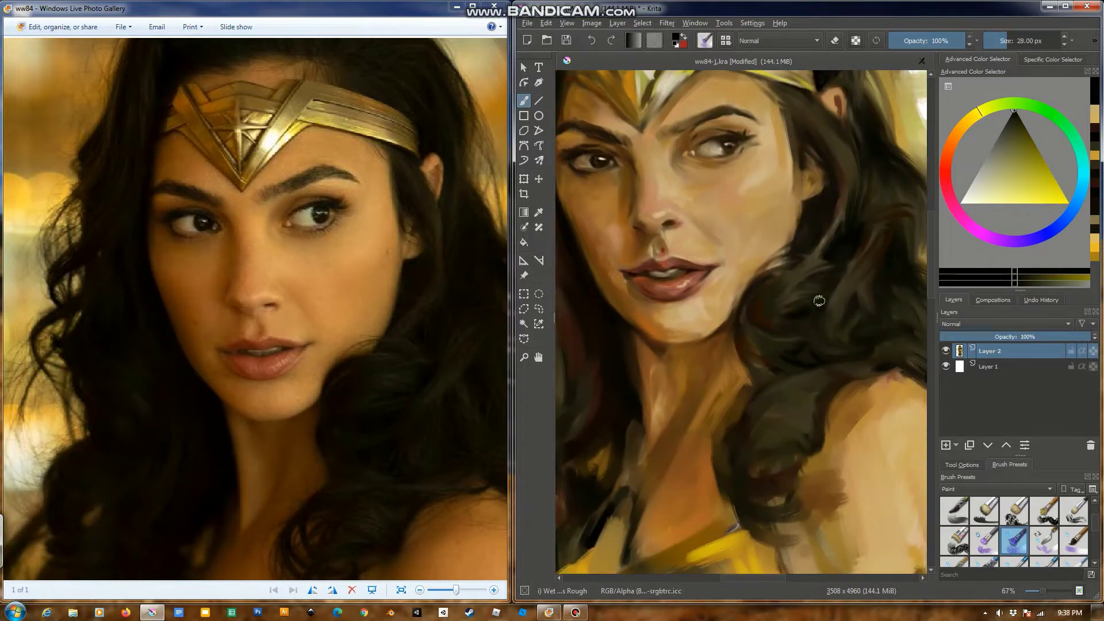
# Add near-black and dark yellow-green strokes to the hair beside the neck
pyautogui.moveTo(764, 396); pyautogui.dragTo(876, 365)
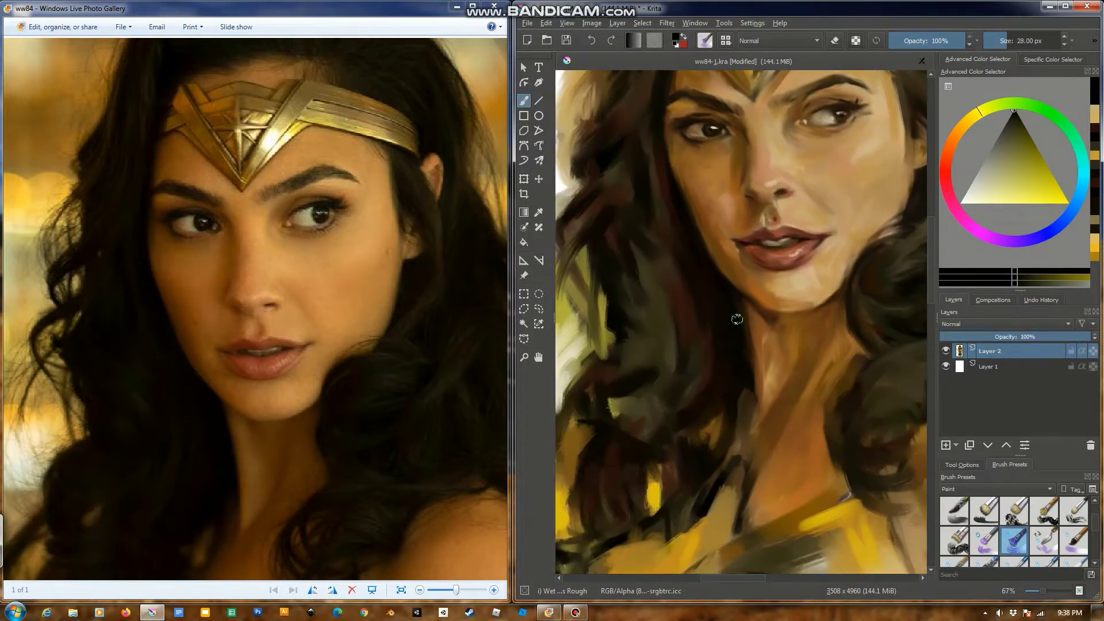
pyautogui.keyDown('ctrl'); pyautogui.click(754, 417); pyautogui.keyUp('ctrl')
pyautogui.moveTo(744, 402); pyautogui.dragTo(720, 414)
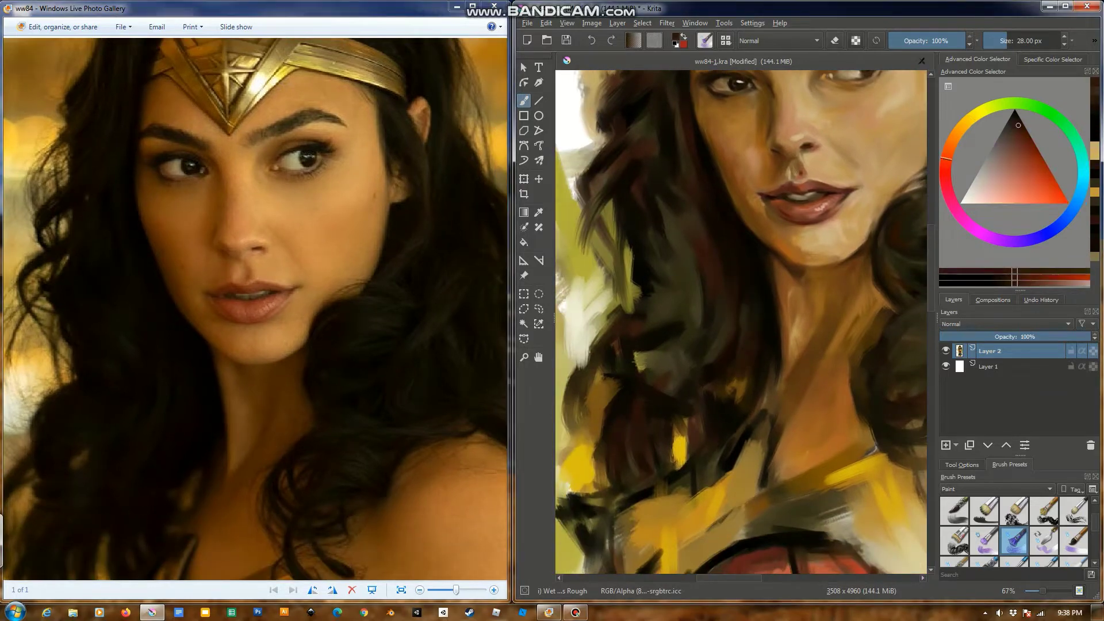
pyautogui.keyDown('ctrl'); pyautogui.click(744, 377); pyautogui.keyUp('ctrl')
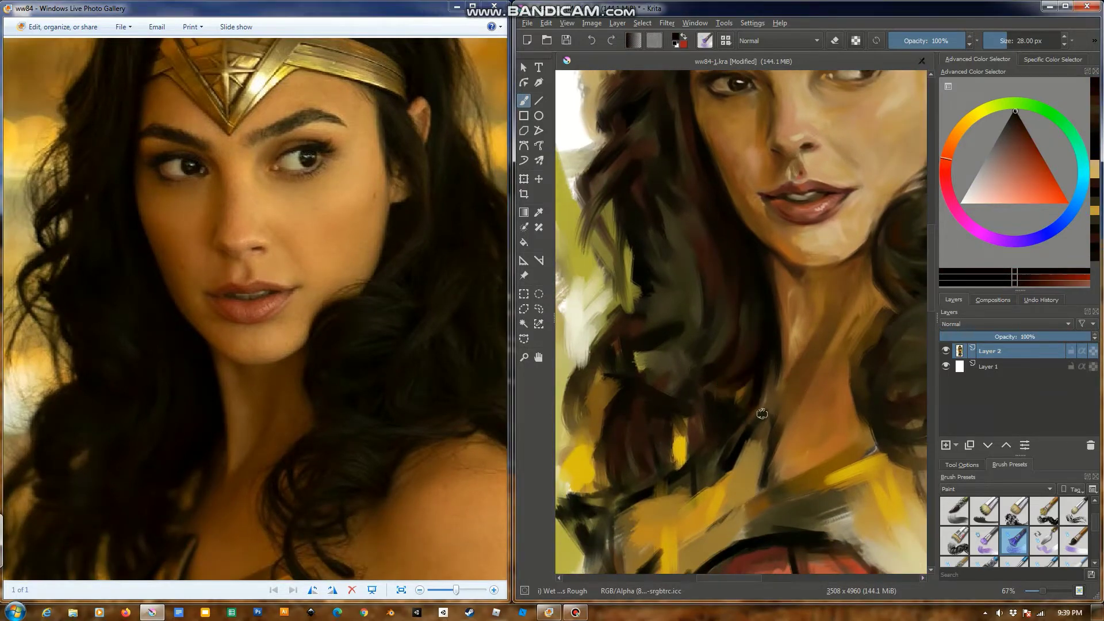
pyautogui.moveTo(660, 292)
pyautogui.mouseDown()
pyautogui.moveTo(693, 310)
pyautogui.moveTo(699, 233)
pyautogui.mouseUp()
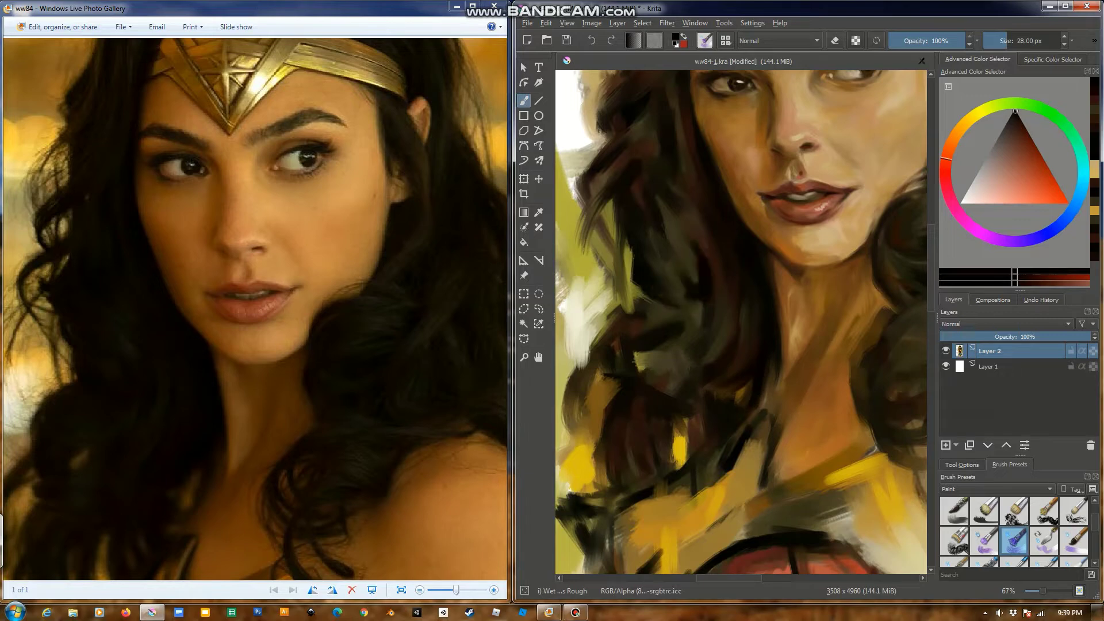
pyautogui.keyDown('ctrl'); pyautogui.click(699, 233); pyautogui.keyUp('ctrl')
pyautogui.moveTo(681, 337)
pyautogui.mouseDown()
pyautogui.moveTo(610, 354)
pyautogui.moveTo(655, 368)
pyautogui.moveTo(615, 402)
pyautogui.mouseUp()
# Add dark reddish strands, a small neck shadow, and extend the dark hair downward
pyautogui.keyDown('ctrl'); pyautogui.click(705, 286); pyautogui.keyUp('ctrl')
pyautogui.moveTo(644, 244)
pyautogui.mouseDown()
pyautogui.moveTo(638, 299)
pyautogui.moveTo(670, 334)
pyautogui.mouseUp()
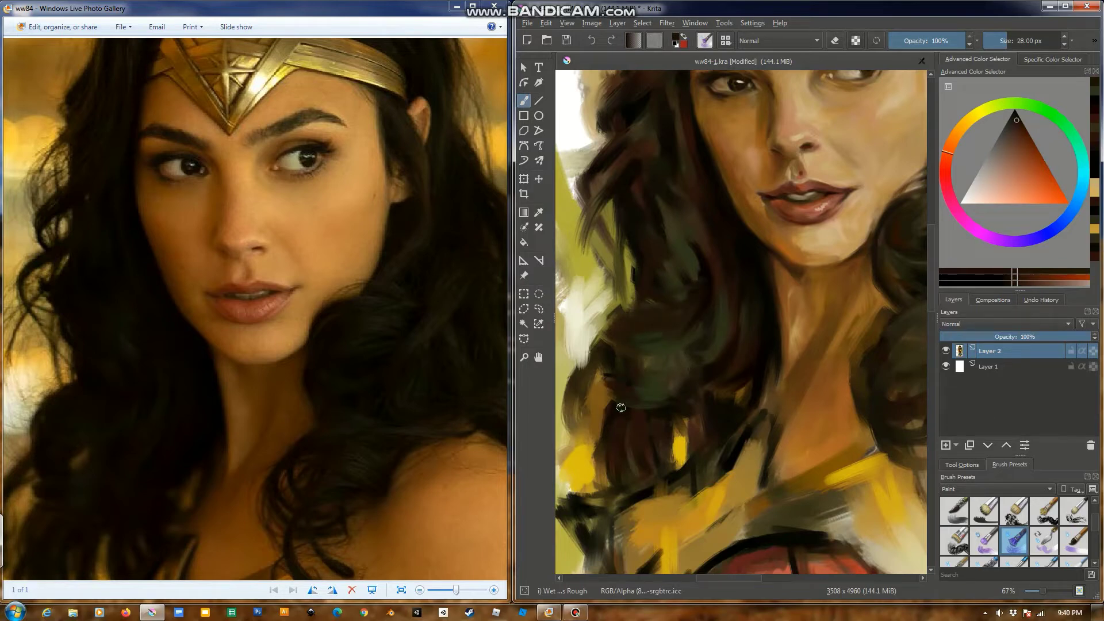
pyautogui.keyDown('ctrl'); pyautogui.click(729, 374); pyautogui.keyUp('ctrl')
pyautogui.moveTo(743, 305); pyautogui.dragTo(733, 371)
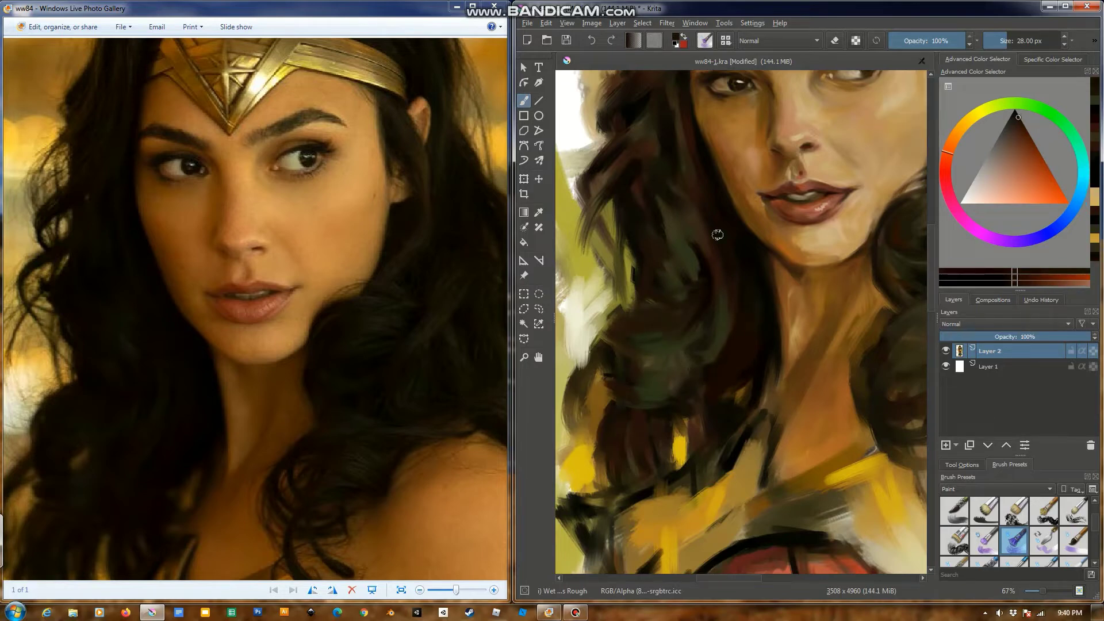
pyautogui.moveTo(632, 244); pyautogui.dragTo(684, 261)
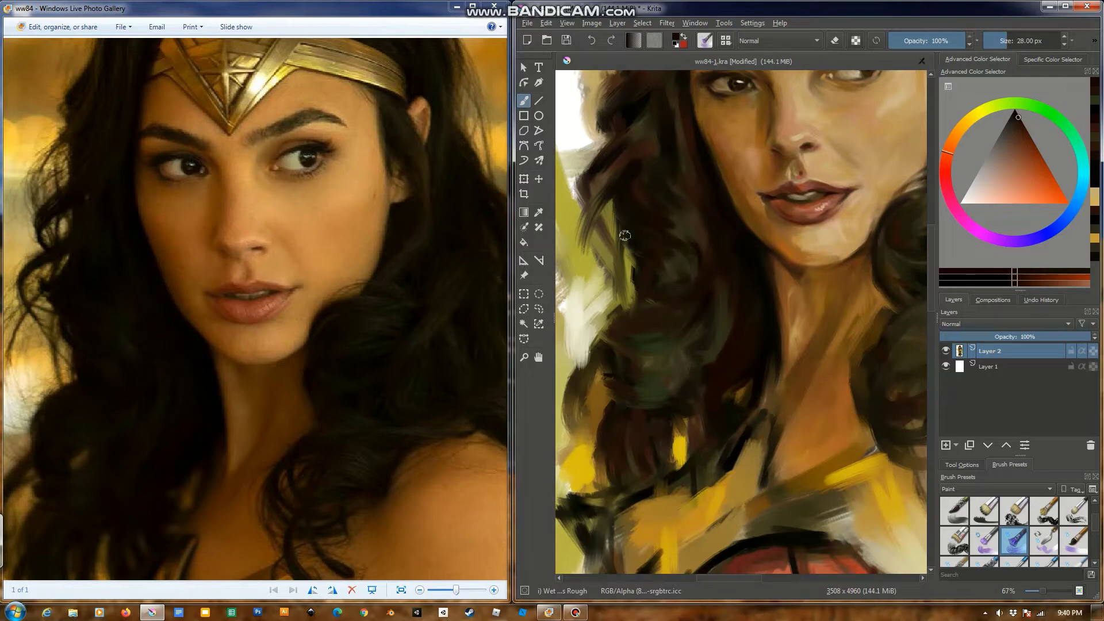
pyautogui.moveTo(644, 224); pyautogui.dragTo(632, 299)
pyautogui.moveTo(586, 230)
pyautogui.mouseDown()
pyautogui.moveTo(622, 354)
pyautogui.moveTo(694, 370)
pyautogui.mouseUp()
pyautogui.moveTo(661, 429); pyautogui.dragTo(704, 409)
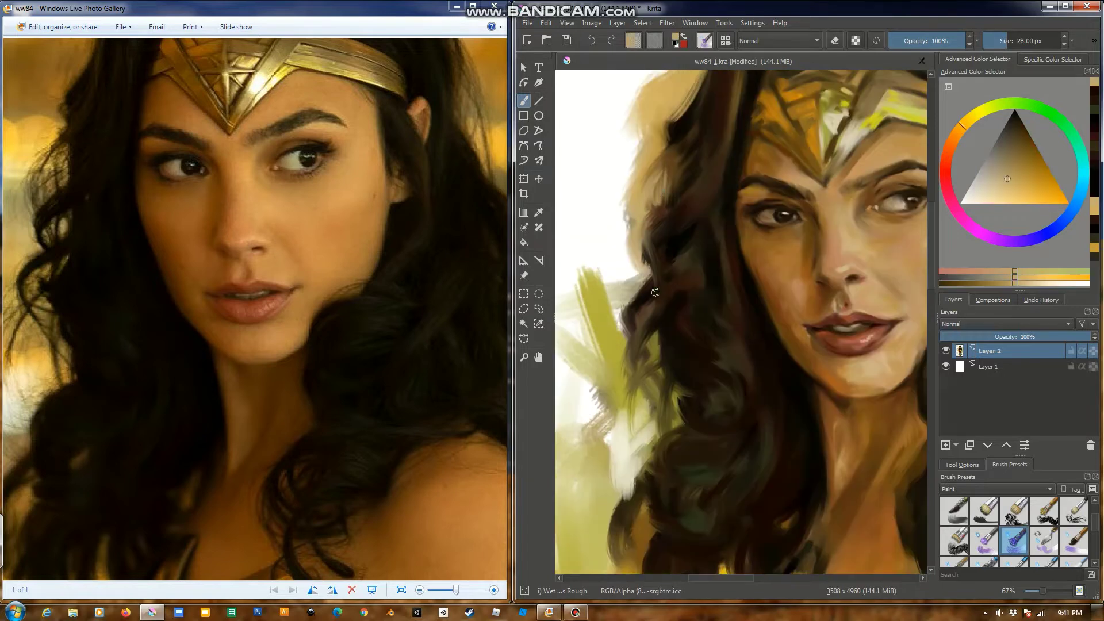
# Add light strokes beside the left hair, then deepen the hair beside the face with near-black
pyautogui.moveTo(644, 293)
pyautogui.mouseDown()
pyautogui.moveTo(656, 400)
pyautogui.moveTo(620, 284)
pyautogui.mouseUp()
pyautogui.keyDown('ctrl'); pyautogui.click(731, 270); pyautogui.keyUp('ctrl')
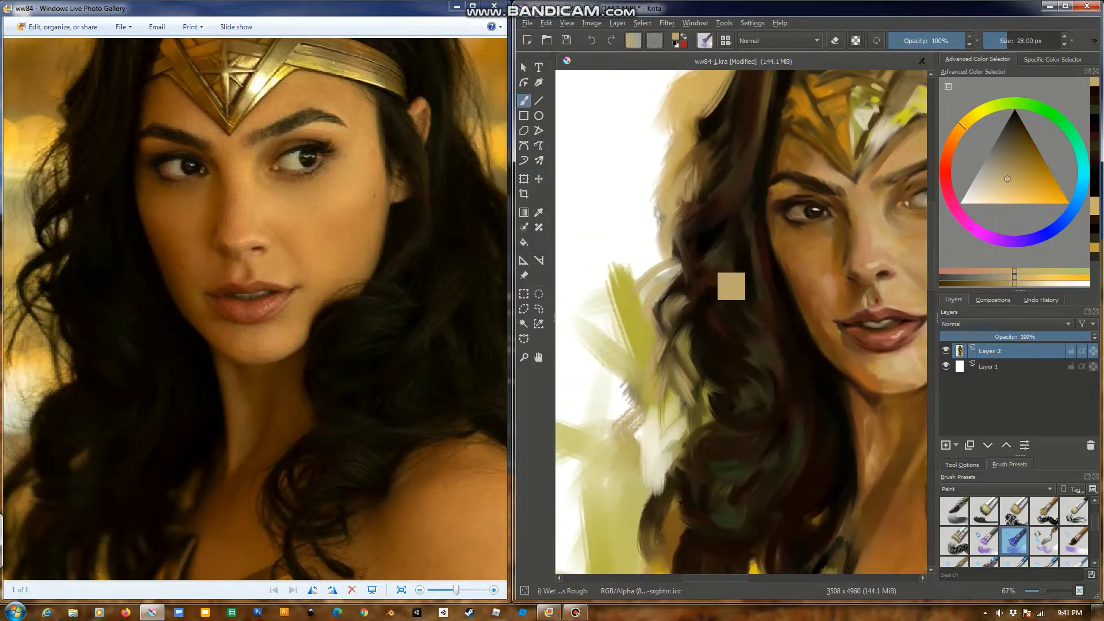
pyautogui.moveTo(681, 207); pyautogui.dragTo(638, 265)
pyautogui.moveTo(713, 138); pyautogui.dragTo(676, 253)
pyautogui.keyDown('ctrl'); pyautogui.click(707, 149); pyautogui.keyUp('ctrl')
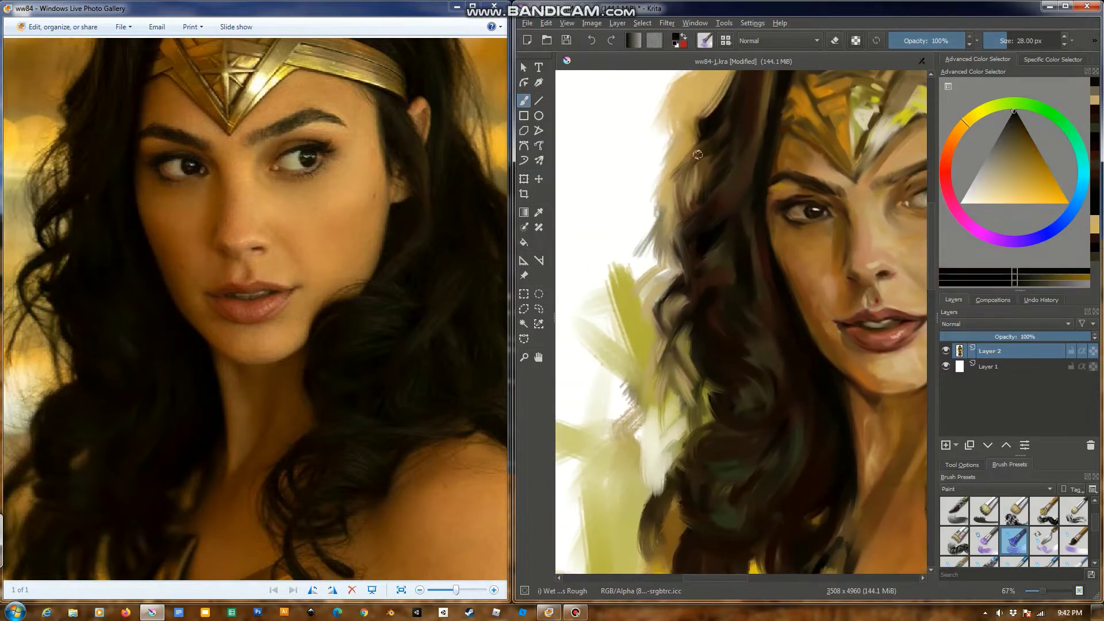
pyautogui.moveTo(710, 155); pyautogui.dragTo(688, 275)
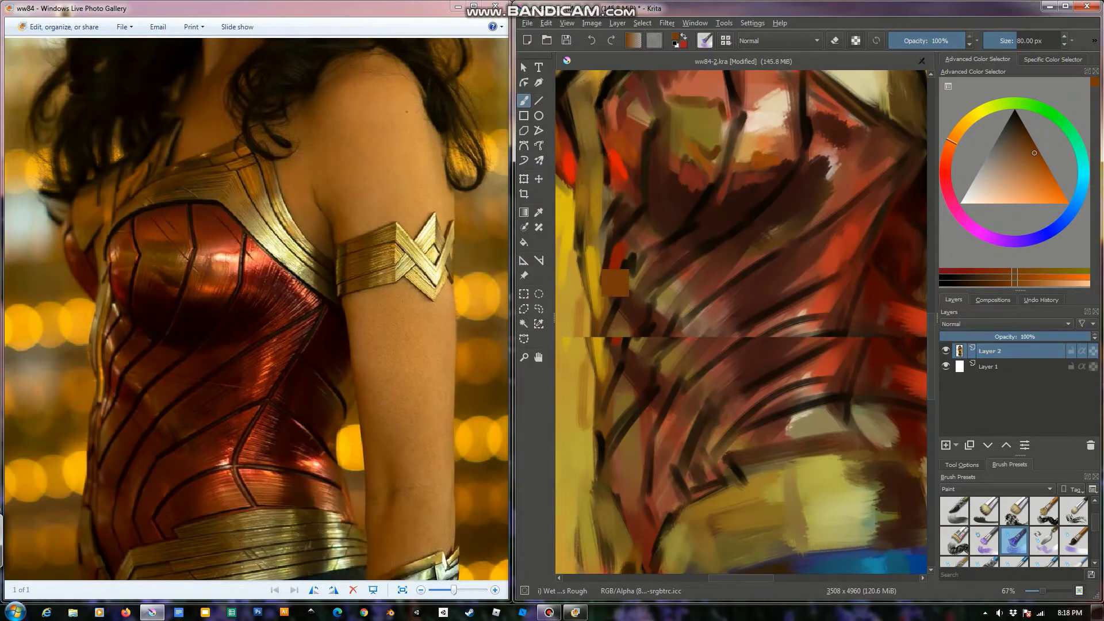
# Paint a light diagonal across the left torso and a yellow stroke on the lower-left torso
pyautogui.keyDown('ctrl'); pyautogui.click(604, 290); pyautogui.keyUp('ctrl')
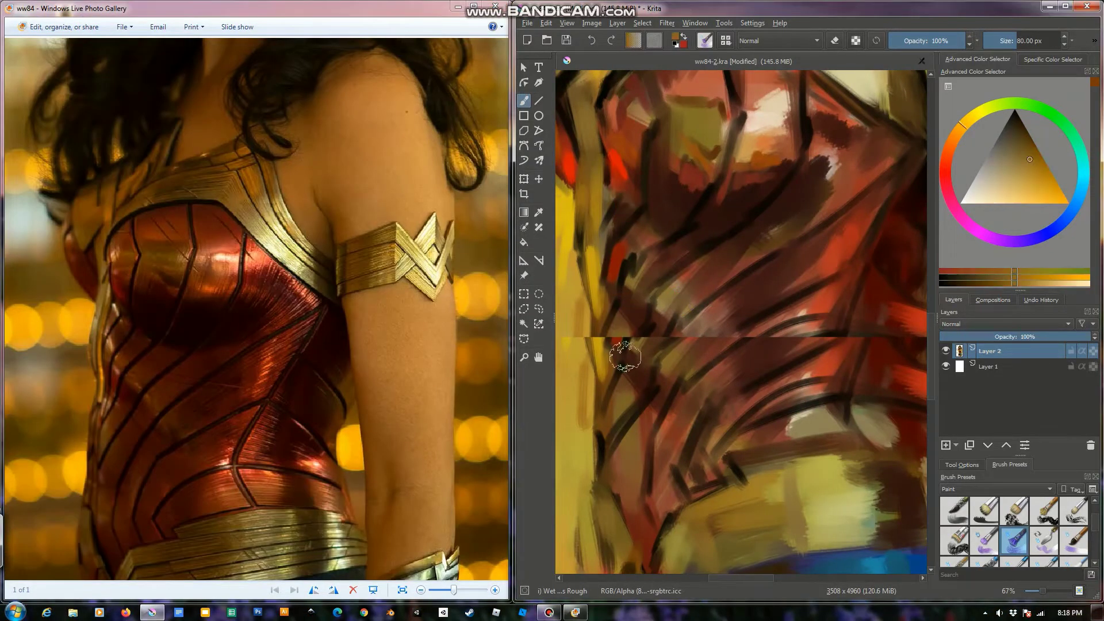
pyautogui.moveTo(601, 299); pyautogui.dragTo(696, 402)
pyautogui.keyDown('ctrl'); pyautogui.click(752, 286); pyautogui.keyUp('ctrl')
pyautogui.keyDown('ctrl'); pyautogui.click(635, 180); pyautogui.keyUp('ctrl')
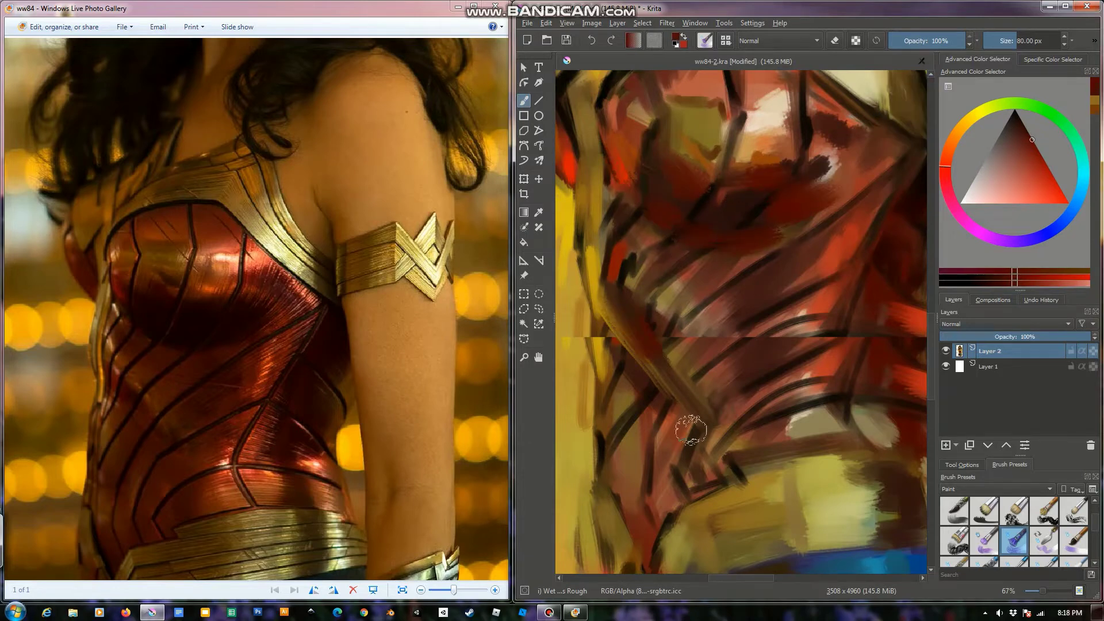
pyautogui.keyDown('ctrl'); pyautogui.click(626, 294); pyautogui.keyUp('ctrl')
pyautogui.moveTo(632, 464); pyautogui.dragTo(632, 499)
# Add orange-brown strokes across the bodice, zoom out, and sample darker brown and red-orange
pyautogui.keyDown('ctrl'); pyautogui.click(624, 483); pyautogui.keyUp('ctrl')
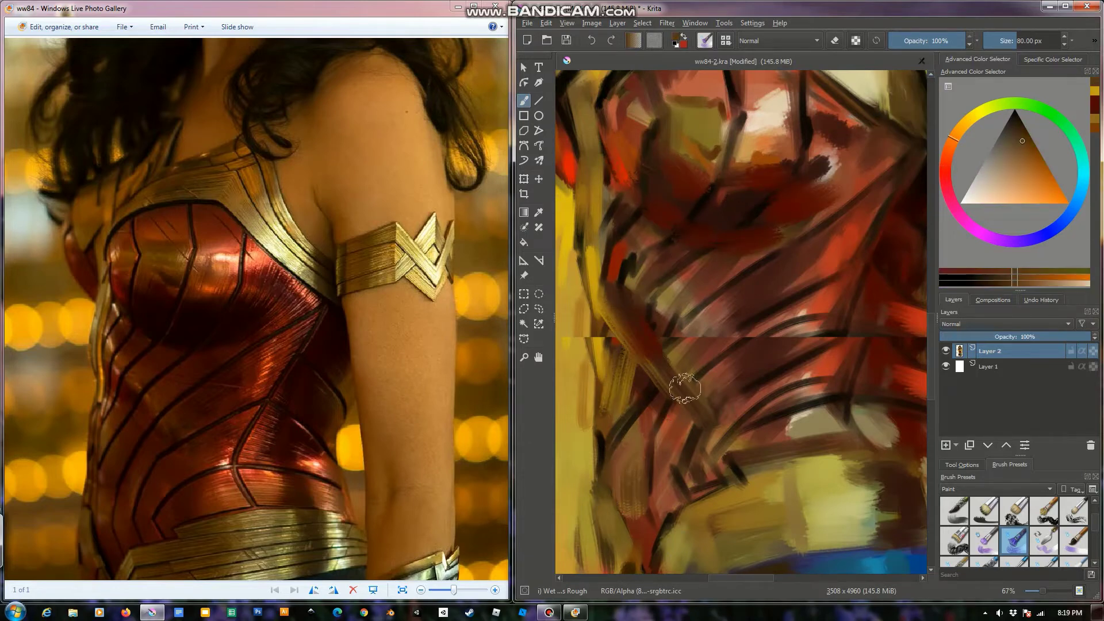
pyautogui.keyDown('ctrl'); pyautogui.click(633, 316); pyautogui.keyUp('ctrl')
pyautogui.moveTo(633, 316)
pyautogui.mouseDown()
pyautogui.moveTo(702, 266)
pyautogui.moveTo(697, 378)
pyautogui.mouseUp()
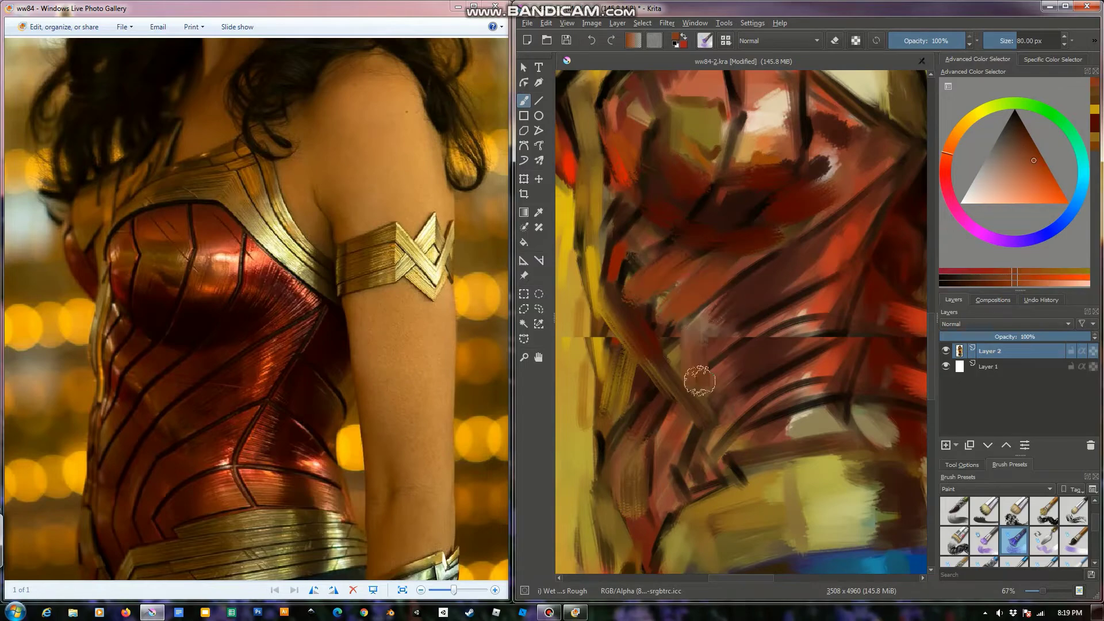
pyautogui.press('-')
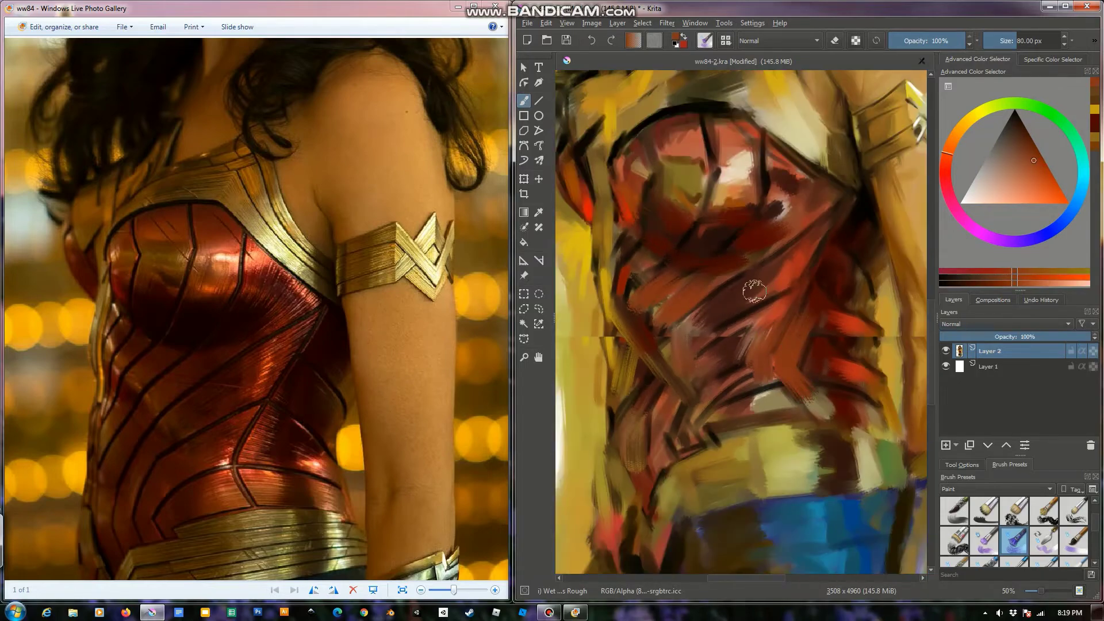
pyautogui.keyDown('ctrl'); pyautogui.click(780, 322); pyautogui.keyUp('ctrl')
pyautogui.keyDown('ctrl'); pyautogui.click(653, 345); pyautogui.keyUp('ctrl')
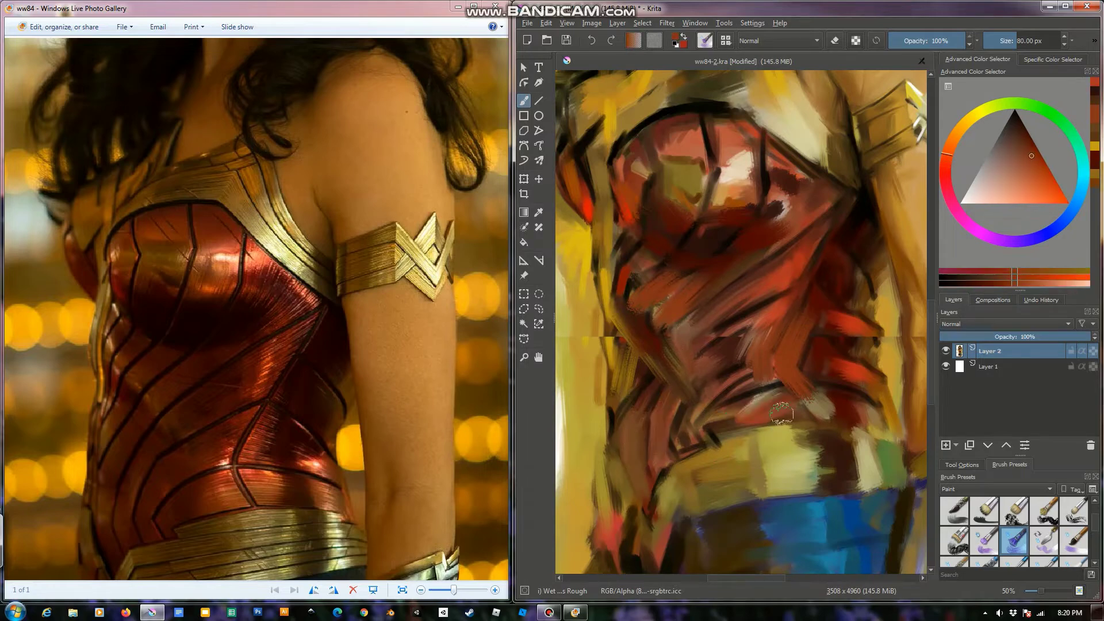
# Paint a light tan stroke along the arm and pick yellow for the armband
pyautogui.moveTo(897, 402); pyautogui.dragTo(828, 415)
pyautogui.keyDown('ctrl'); pyautogui.click(834, 172); pyautogui.keyUp('ctrl')
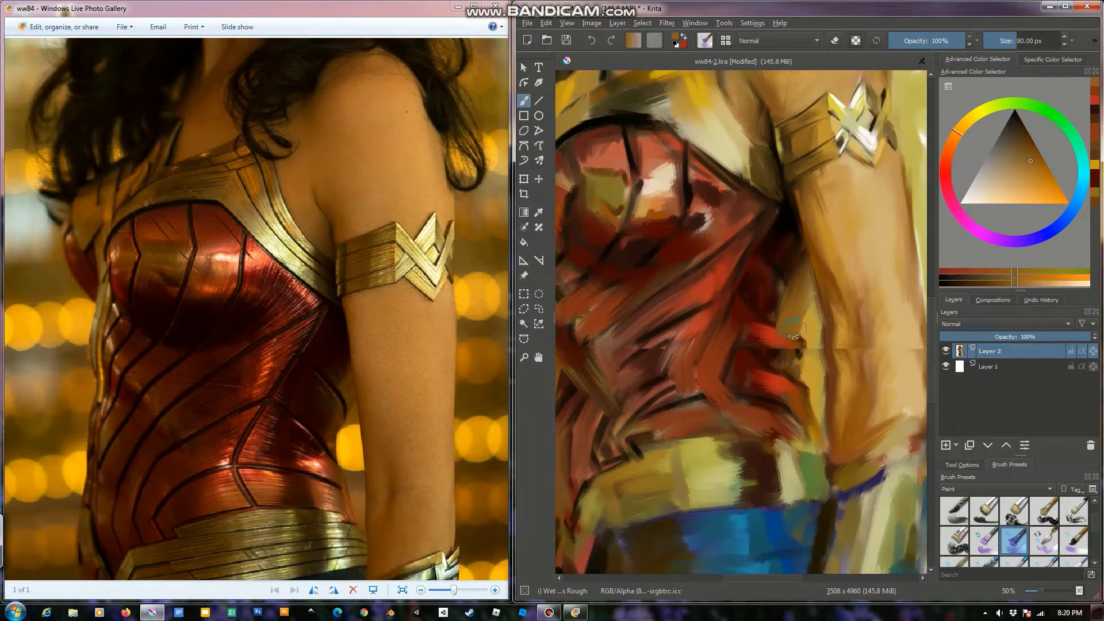
pyautogui.moveTo(805, 287)
pyautogui.mouseDown()
pyautogui.moveTo(777, 327)
pyautogui.moveTo(822, 437)
pyautogui.mouseUp()
pyautogui.keyDown('ctrl'); pyautogui.click(776, 425); pyautogui.keyUp('ctrl')
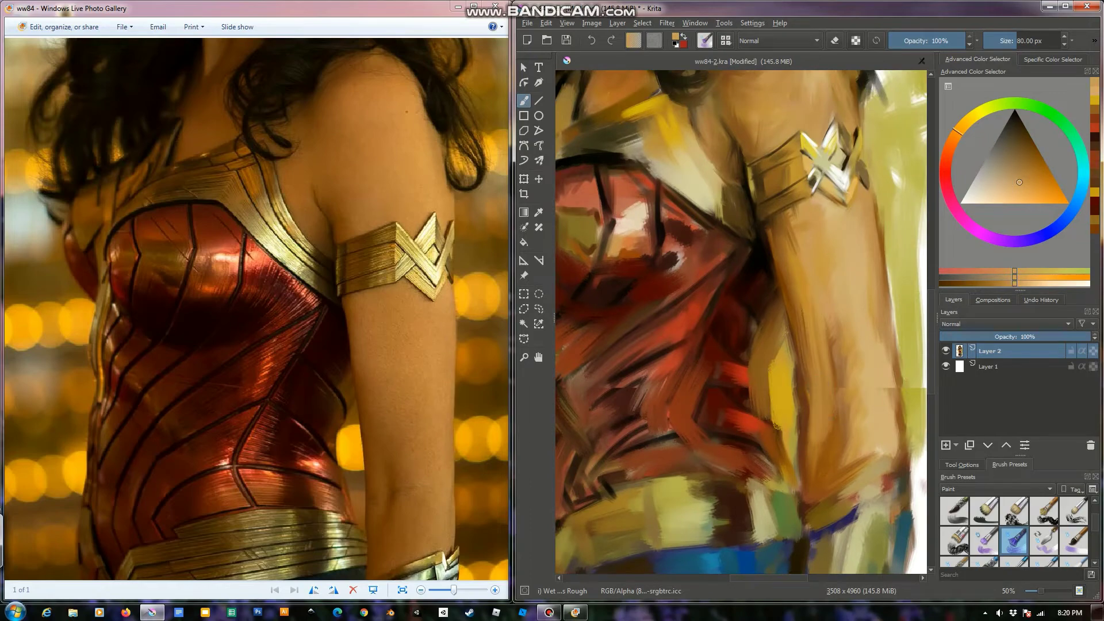
pyautogui.moveTo(897, 380); pyautogui.dragTo(779, 391)
pyautogui.keyDown('ctrl'); pyautogui.click(831, 390); pyautogui.keyUp('ctrl')
# Paint tan-orange and bright yellow background strokes left of the bodice
pyautogui.moveTo(661, 322); pyautogui.dragTo(920, 310)
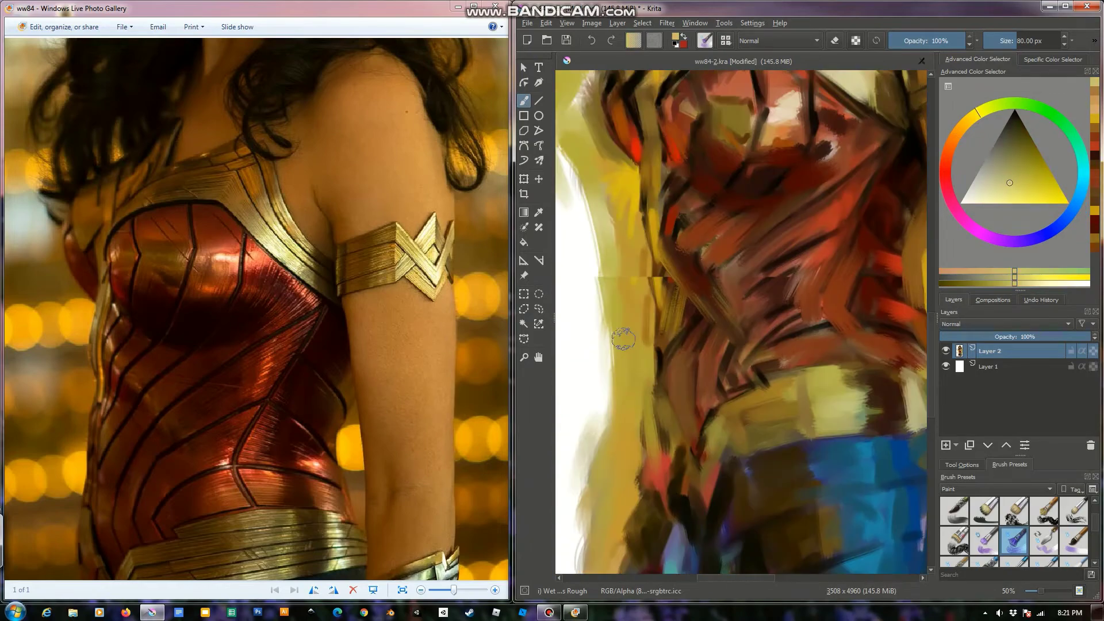
pyautogui.moveTo(632, 310); pyautogui.dragTo(631, 338)
pyautogui.keyDown('ctrl'); pyautogui.click(624, 339); pyautogui.keyUp('ctrl')
pyautogui.keyDown('ctrl'); pyautogui.click(637, 384); pyautogui.keyUp('ctrl')
pyautogui.moveTo(637, 384); pyautogui.dragTo(638, 298)
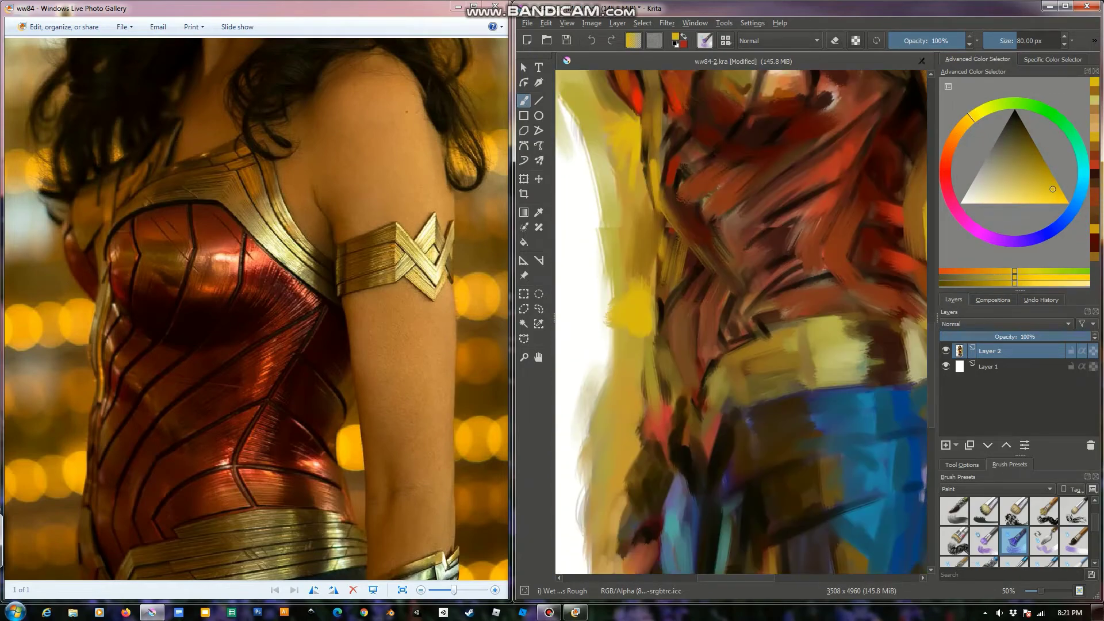
pyautogui.moveTo(230, 403); pyautogui.dragTo(230, 276)
pyautogui.moveTo(675, 270); pyautogui.dragTo(646, 376)
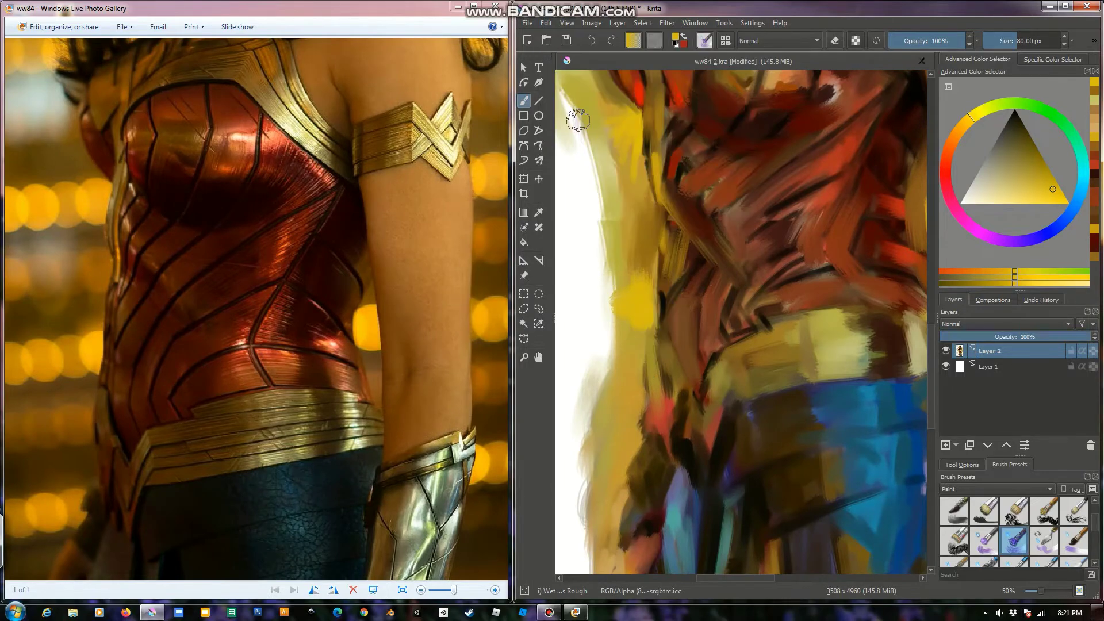
pyautogui.moveTo(632, 288); pyautogui.dragTo(647, 316)
# Sample olive yellow and darker reddish-browns from the upper bodice for further shaping
pyautogui.keyDown('ctrl'); pyautogui.click(632, 407); pyautogui.keyUp('ctrl')
pyautogui.moveTo(631, 407); pyautogui.dragTo(590, 471)
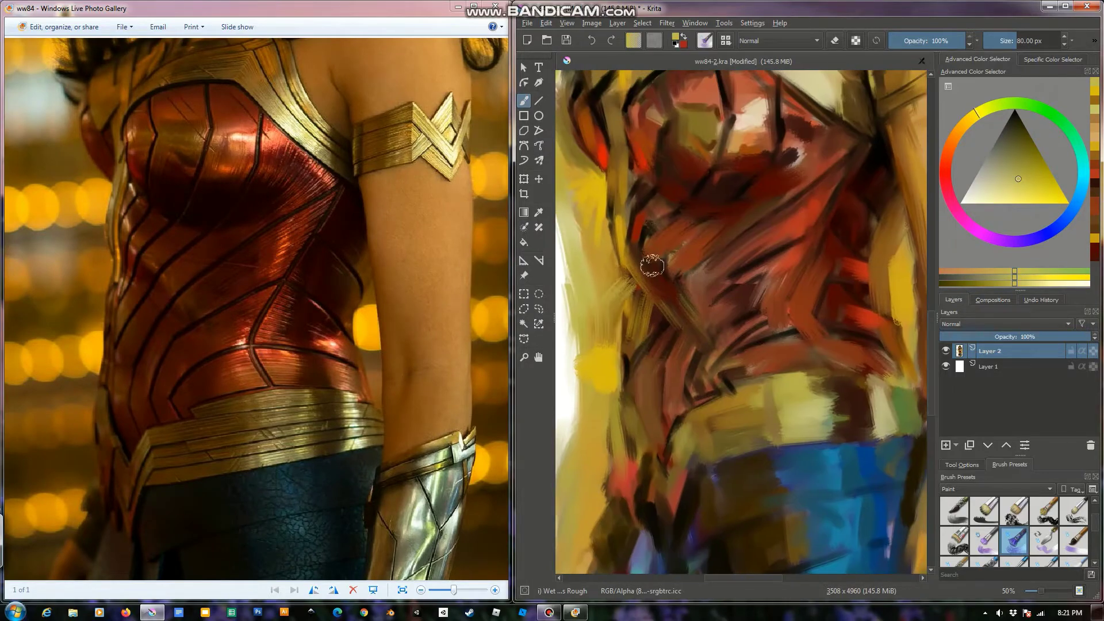
pyautogui.keyDown('ctrl'); pyautogui.click(690, 276); pyautogui.keyUp('ctrl')
pyautogui.keyDown('ctrl'); pyautogui.click(735, 247); pyautogui.keyUp('ctrl')
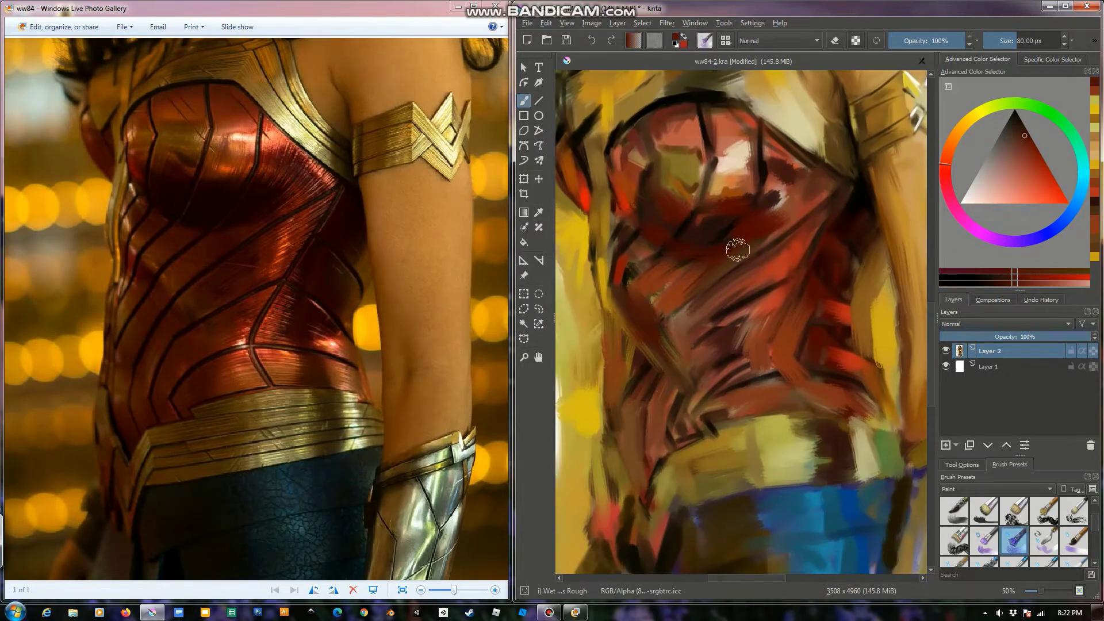
pyautogui.scroll(3, 693, 251)
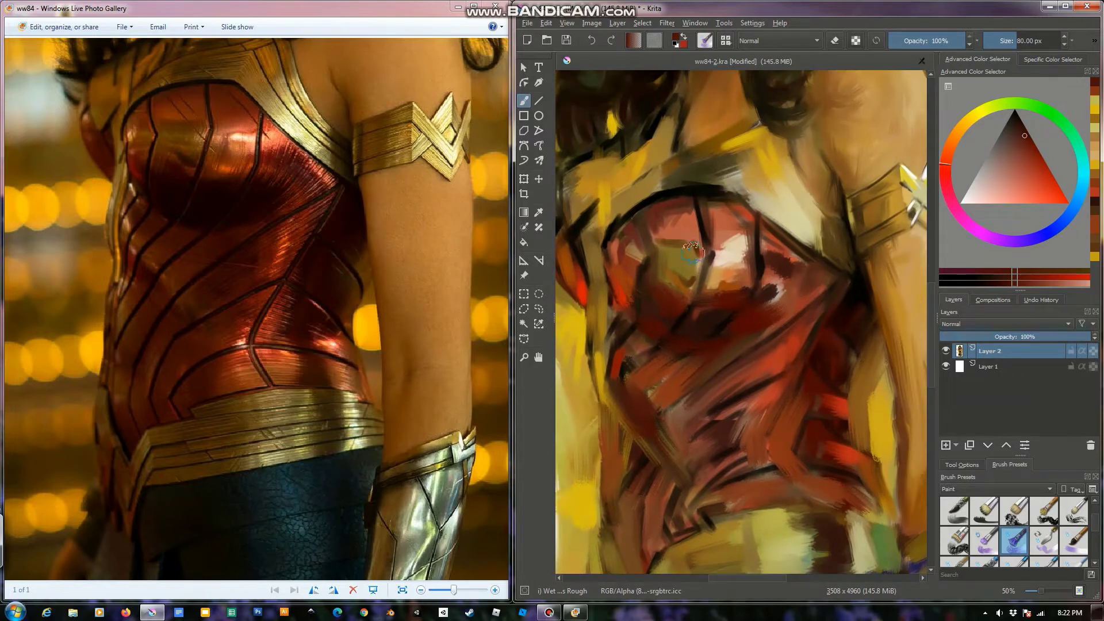
pyautogui.keyDown('ctrl'); pyautogui.click(716, 199); pyautogui.keyUp('ctrl')
# Shade the chest with dark red strokes sampled from the corset, using a smaller brush
pyautogui.scroll(-3, 680, 469)
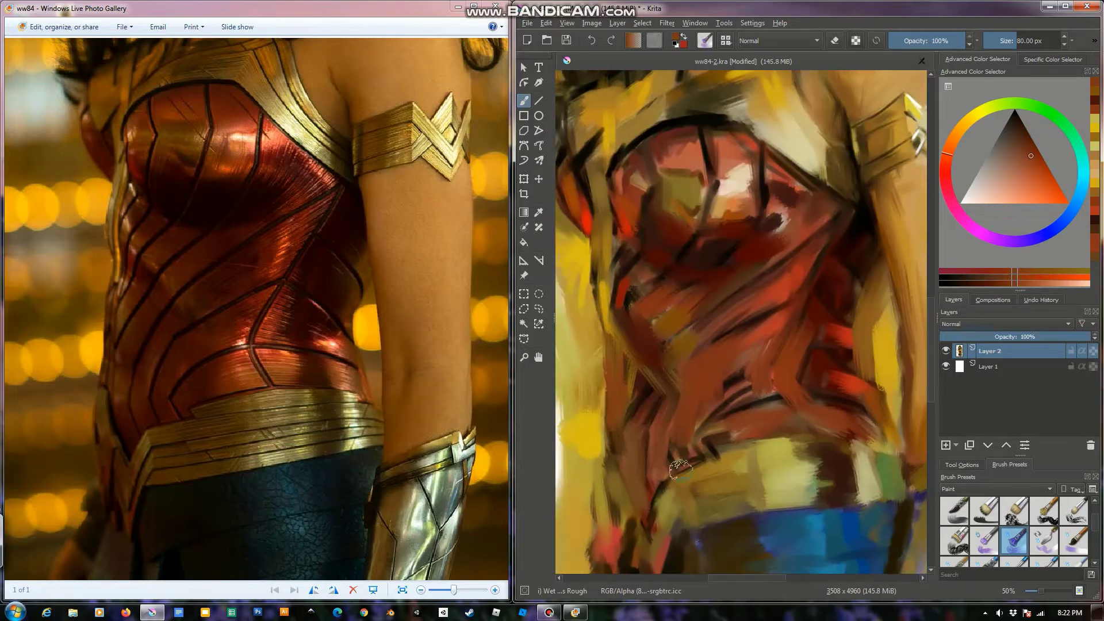
pyautogui.keyDown('ctrl'); pyautogui.click(756, 408); pyautogui.keyUp('ctrl')
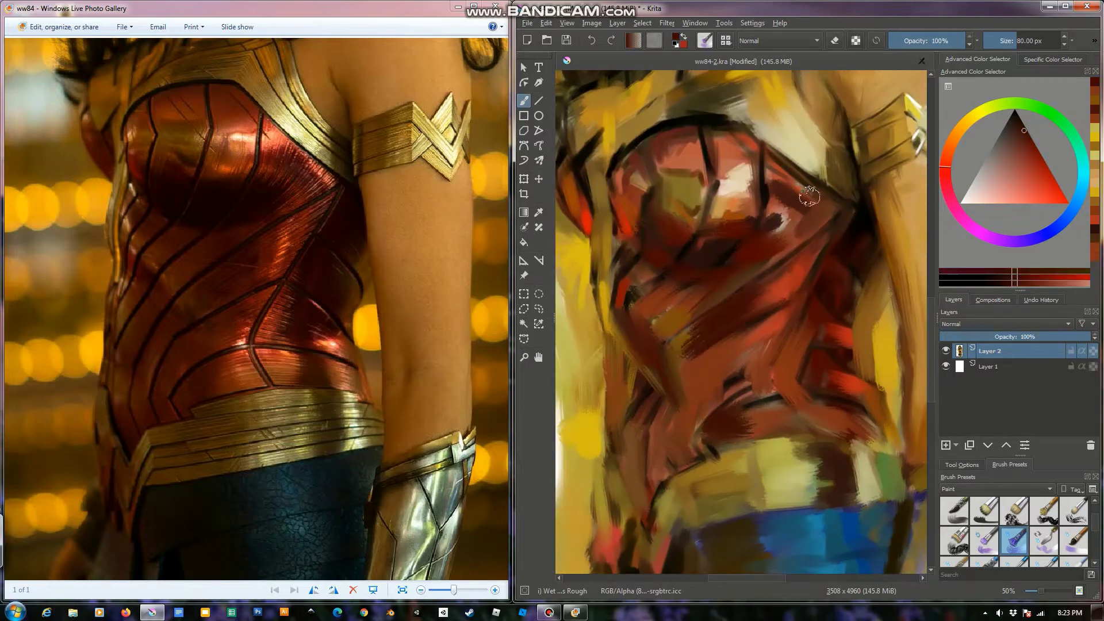
pyautogui.keyDown('ctrl'); pyautogui.click(788, 270); pyautogui.keyUp('ctrl')
pyautogui.moveTo(785, 239); pyautogui.dragTo(658, 276)
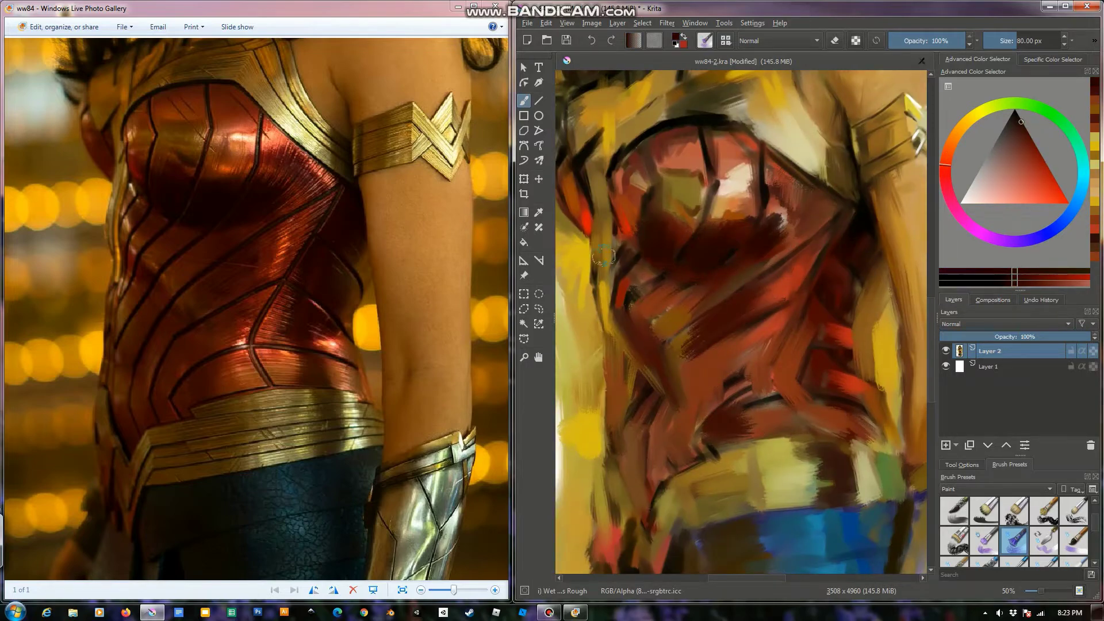
pyautogui.keyDown('ctrl'); pyautogui.click(770, 243); pyautogui.keyUp('ctrl')
pyautogui.press('[')
pyautogui.press('[')
pyautogui.press('[')
pyautogui.keyDown('ctrl'); pyautogui.click(760, 173); pyautogui.keyUp('ctrl')
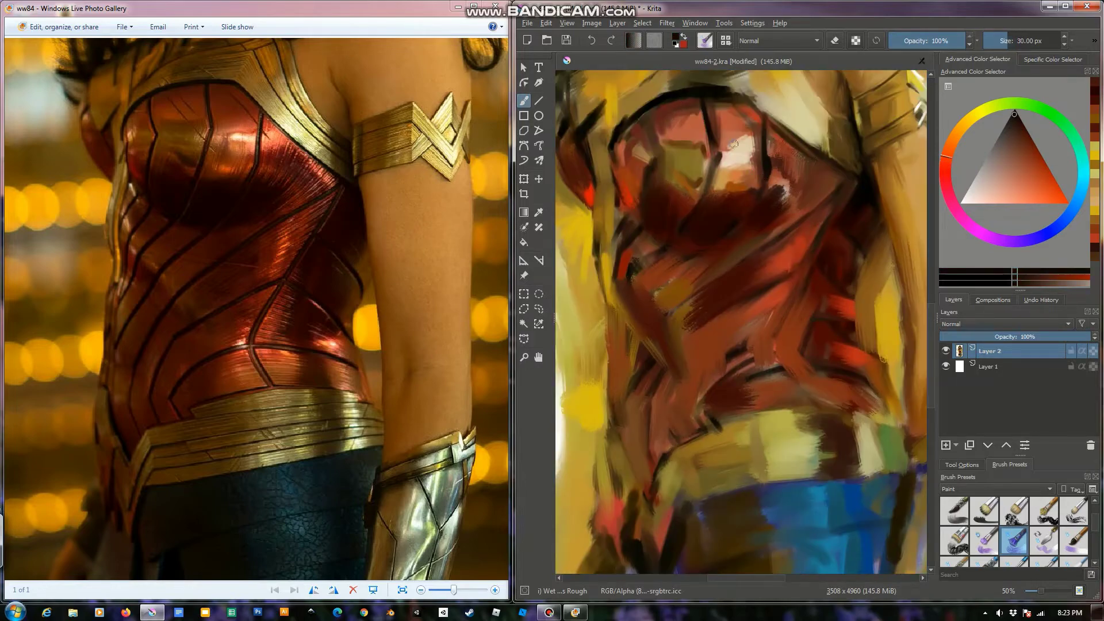
pyautogui.moveTo(693, 265); pyautogui.dragTo(638, 250)
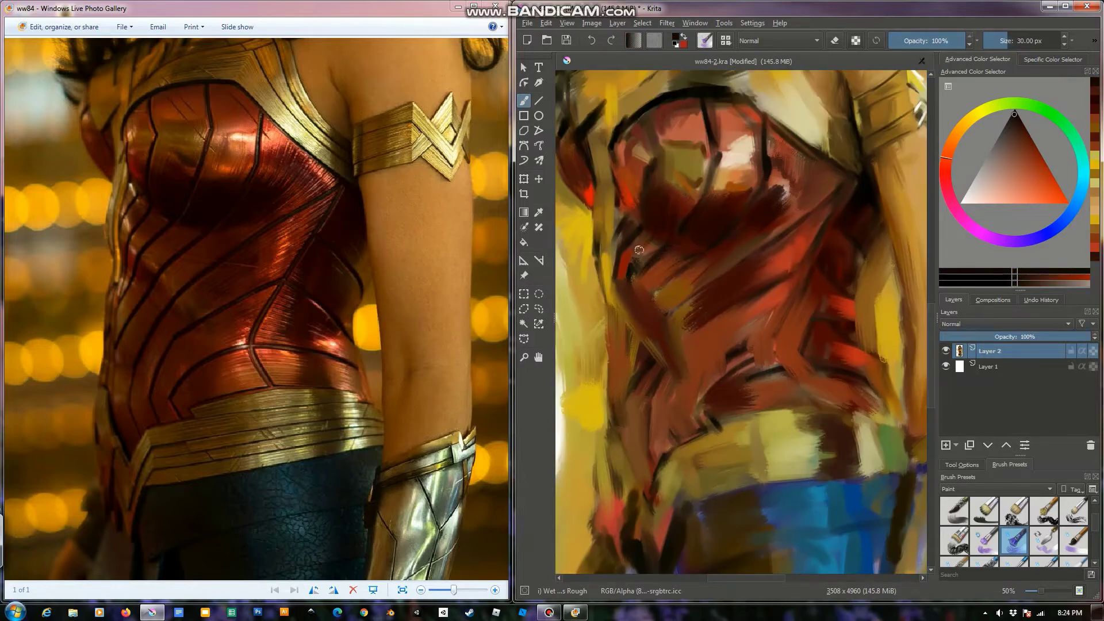
# Sample oranges and a dark tone, then paint a short dark stroke near the corset top
pyautogui.keyDown('ctrl'); pyautogui.click(641, 197); pyautogui.keyUp('ctrl')
pyautogui.press('[')
pyautogui.press('[')
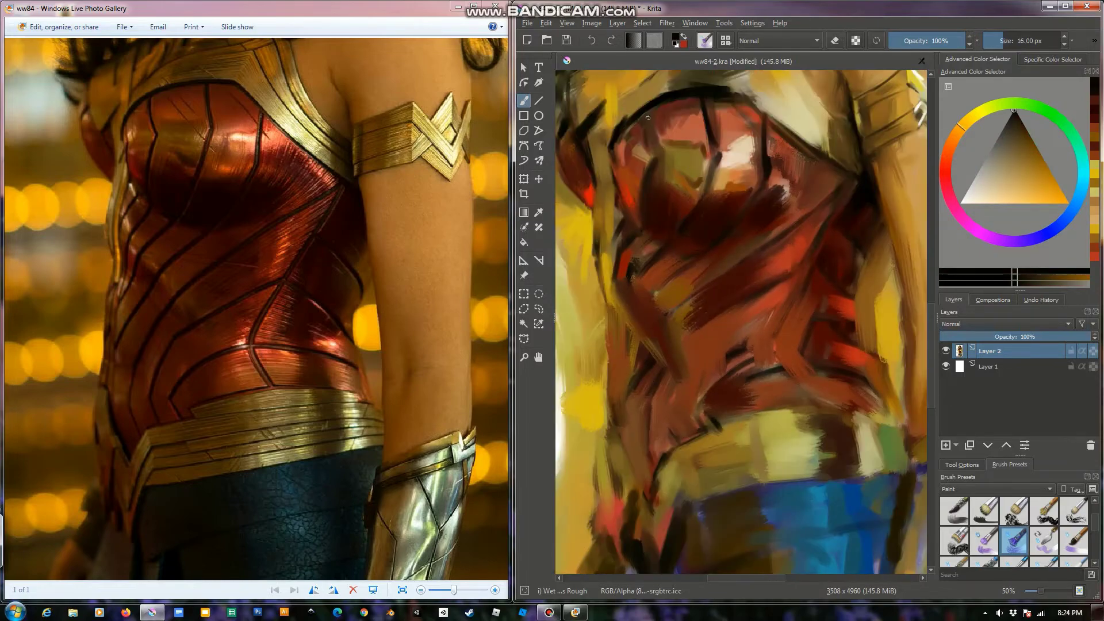
pyautogui.keyDown('ctrl'); pyautogui.click(584, 150); pyautogui.keyUp('ctrl')
pyautogui.moveTo(588, 187)
pyautogui.mouseDown()
pyautogui.moveTo(608, 189)
pyautogui.moveTo(609, 263)
pyautogui.mouseUp()
pyautogui.keyDown('ctrl'); pyautogui.click(644, 273); pyautogui.keyUp('ctrl')
pyautogui.keyDown('ctrl'); pyautogui.click(611, 202); pyautogui.keyUp('ctrl')
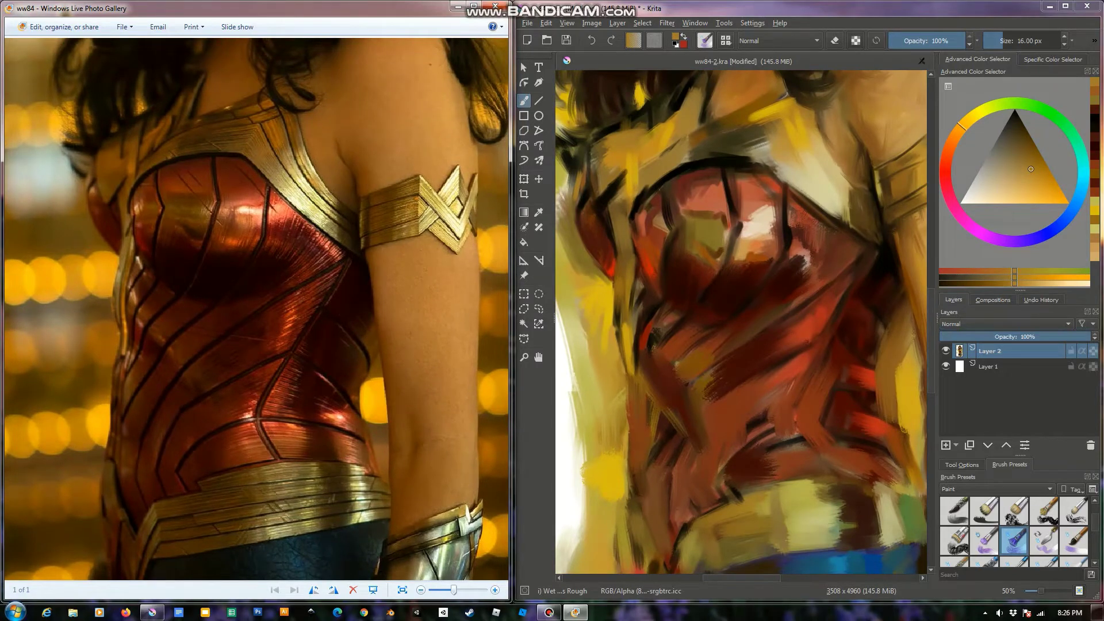
pyautogui.keyDown('ctrl'); pyautogui.click(911, 119); pyautogui.keyUp('ctrl')
pyautogui.moveTo(711, 154)
pyautogui.mouseDown()
pyautogui.moveTo(790, 182)
pyautogui.moveTo(811, 144)
pyautogui.moveTo(860, 175)
pyautogui.mouseUp()
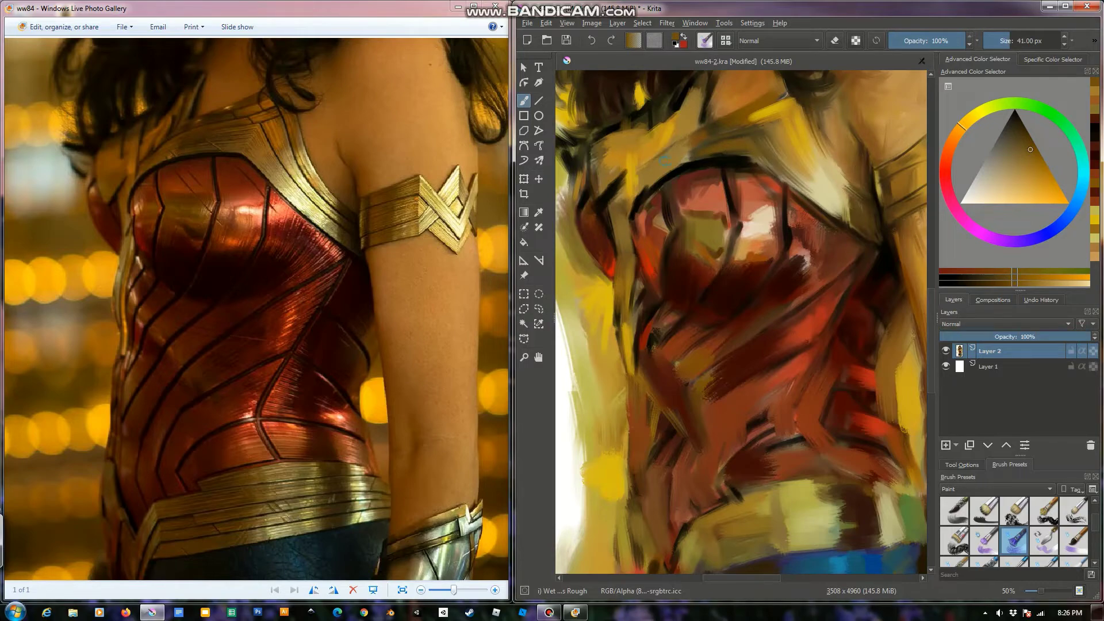
# Paint dark brown hair strokes beside the torso and darken the torso's edge
pyautogui.moveTo(664, 159); pyautogui.dragTo(695, 264)
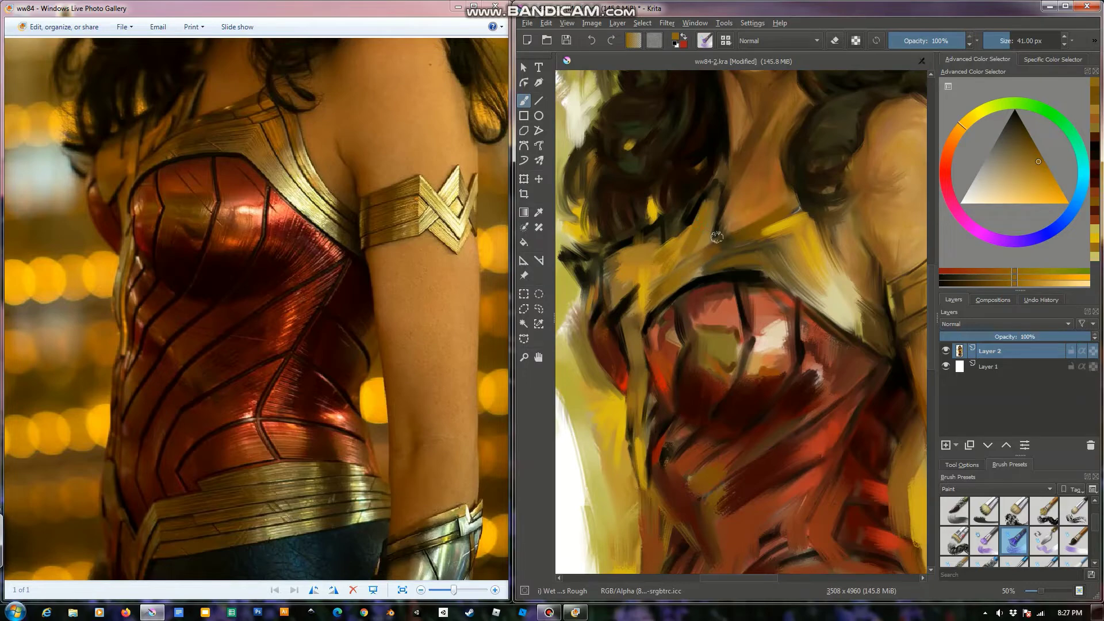
pyautogui.keyDown('ctrl'); pyautogui.click(690, 247); pyautogui.keyUp('ctrl')
pyautogui.moveTo(674, 264); pyautogui.dragTo(651, 287)
pyautogui.moveTo(641, 248); pyautogui.dragTo(605, 303)
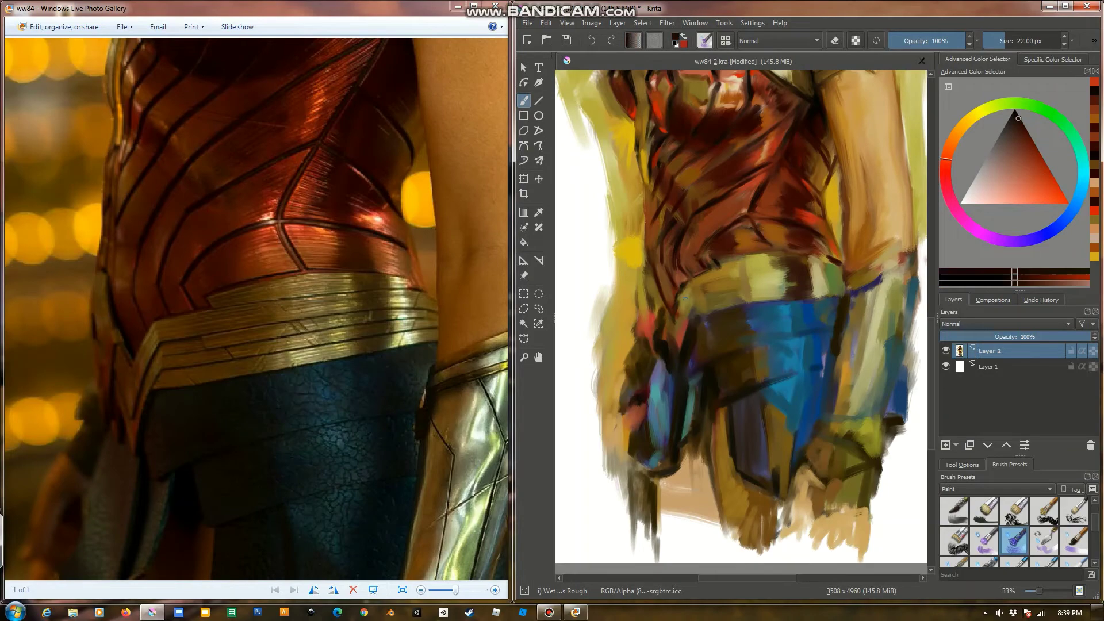
pyautogui.moveTo(685, 298); pyautogui.dragTo(681, 324)
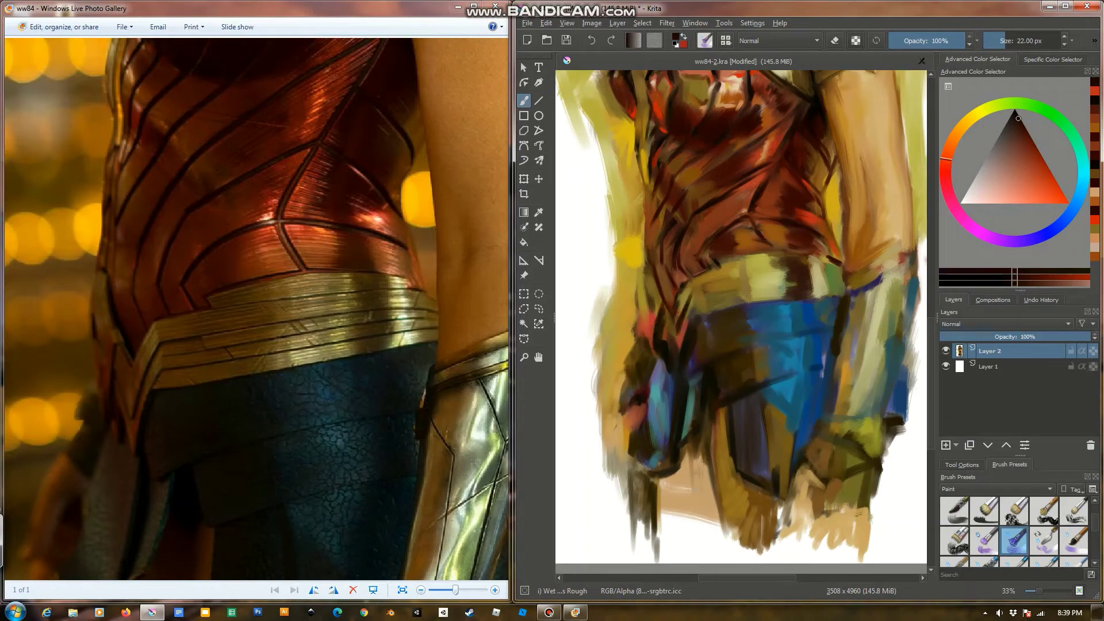
# Add a dark accent at the waist and dab yellow strokes on the skirt flap
pyautogui.keyDown('ctrl'); pyautogui.click(652, 317); pyautogui.keyUp('ctrl')
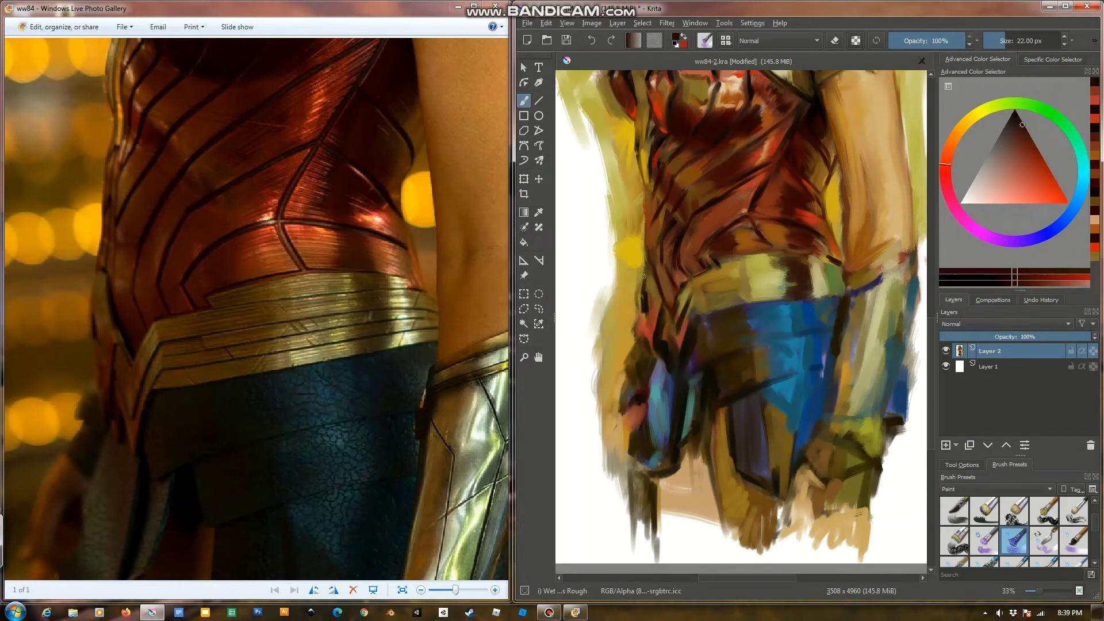
pyautogui.moveTo(643, 292); pyautogui.dragTo(639, 320)
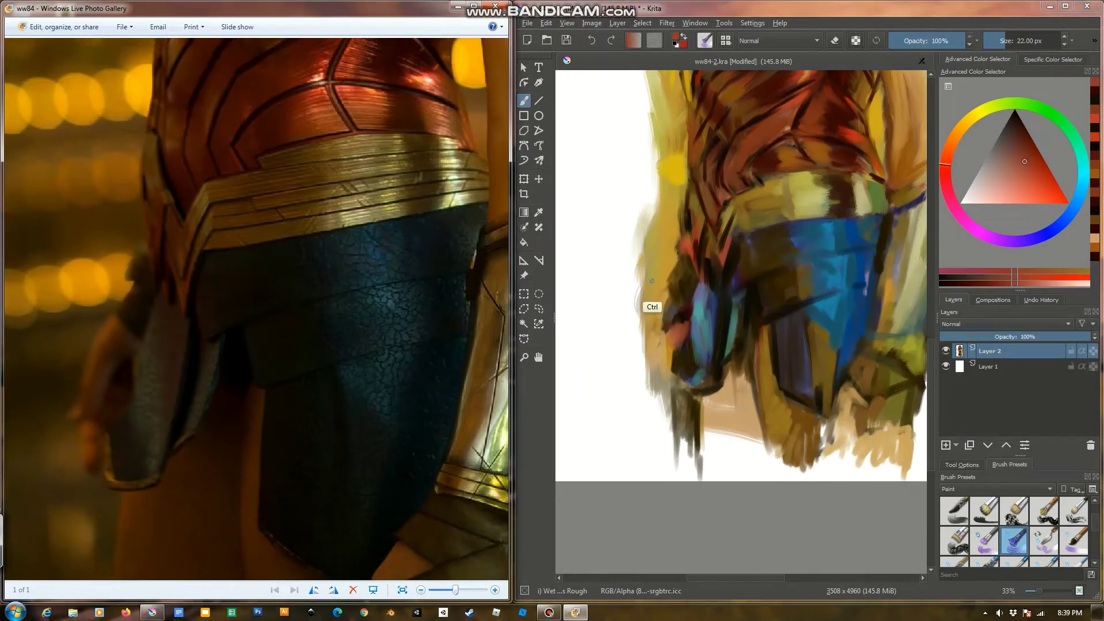
pyautogui.keyDown('ctrl'); pyautogui.click(664, 345); pyautogui.keyUp('ctrl')
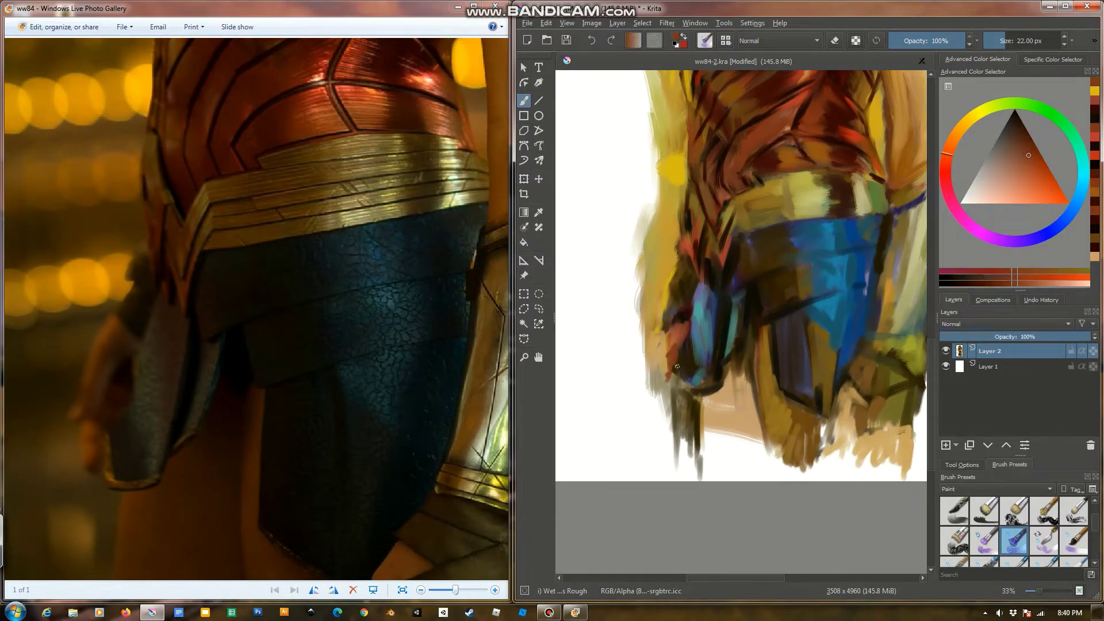
pyautogui.keyDown('ctrl'); pyautogui.click(676, 366); pyautogui.keyUp('ctrl')
pyautogui.moveTo(678, 361); pyautogui.dragTo(685, 391)
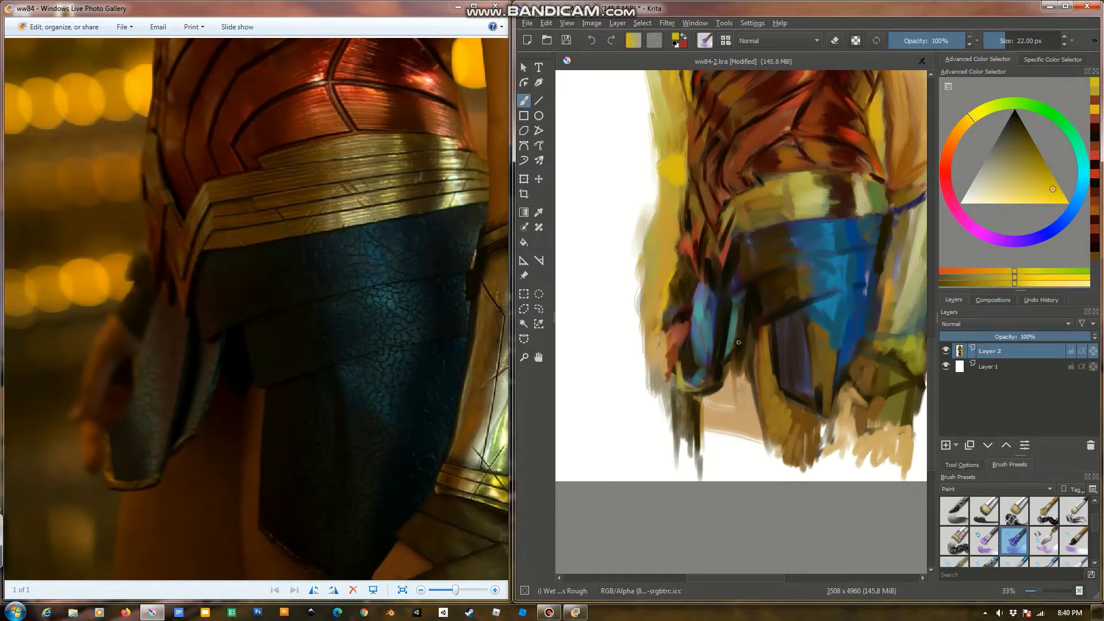
# Paint dark red strokes along the skirt's left edge and down the flap
pyautogui.keyDown('ctrl'); pyautogui.click(718, 359); pyautogui.keyUp('ctrl')
pyautogui.keyDown('ctrl'); pyautogui.click(670, 328); pyautogui.keyUp('ctrl')
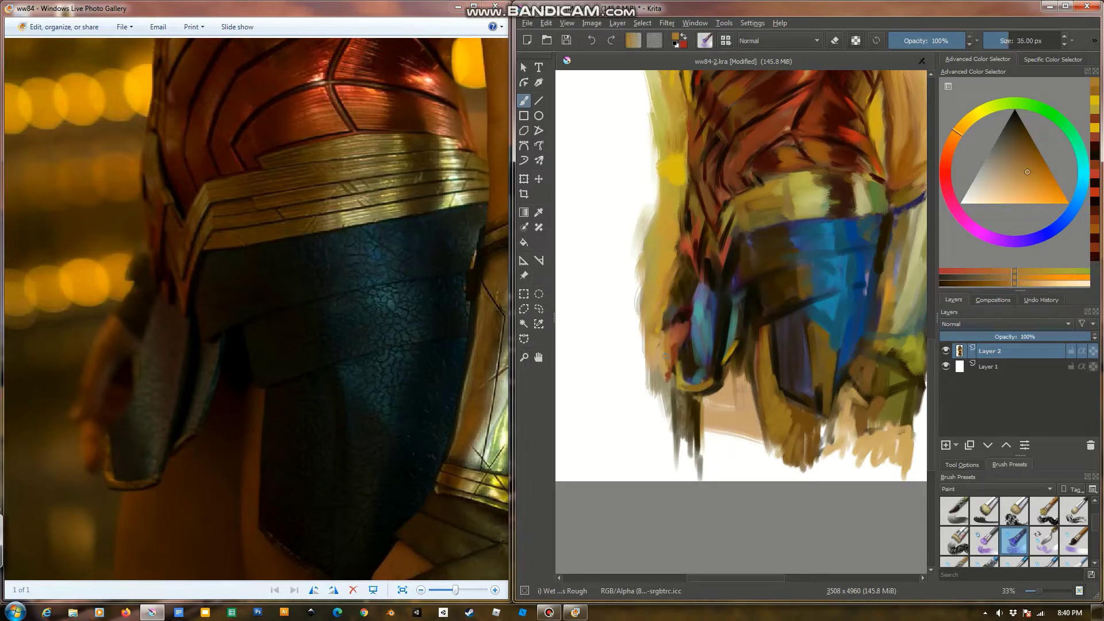
pyautogui.keyDown('ctrl'); pyautogui.click(681, 352); pyautogui.keyUp('ctrl')
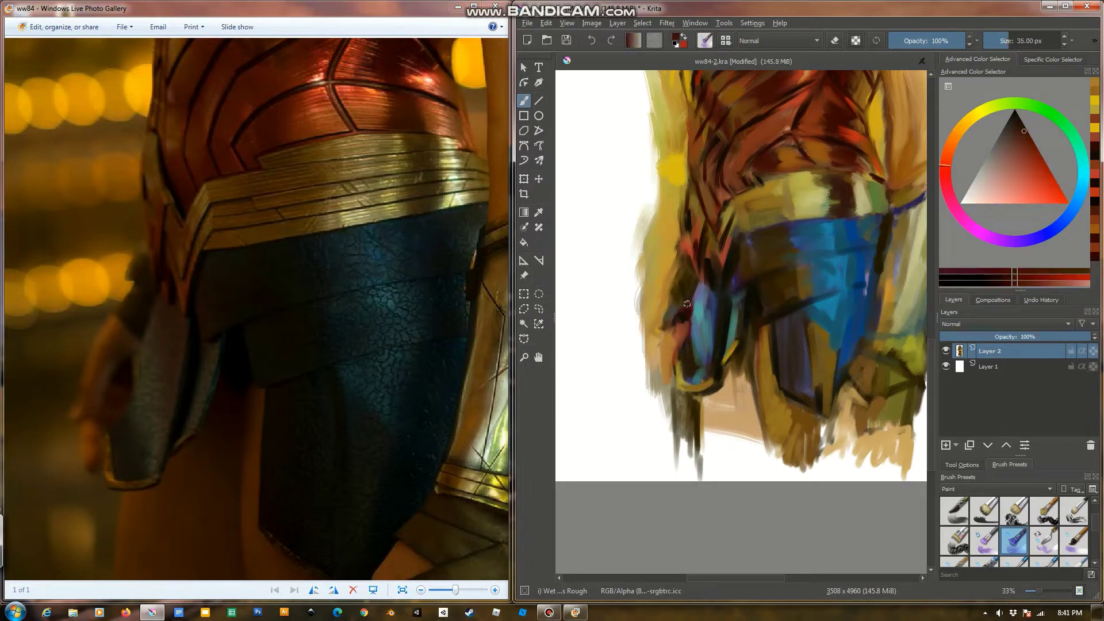
pyautogui.keyDown('ctrl'); pyautogui.click(707, 353); pyautogui.keyUp('ctrl')
pyautogui.keyDown('ctrl'); pyautogui.click(676, 322); pyautogui.keyUp('ctrl')
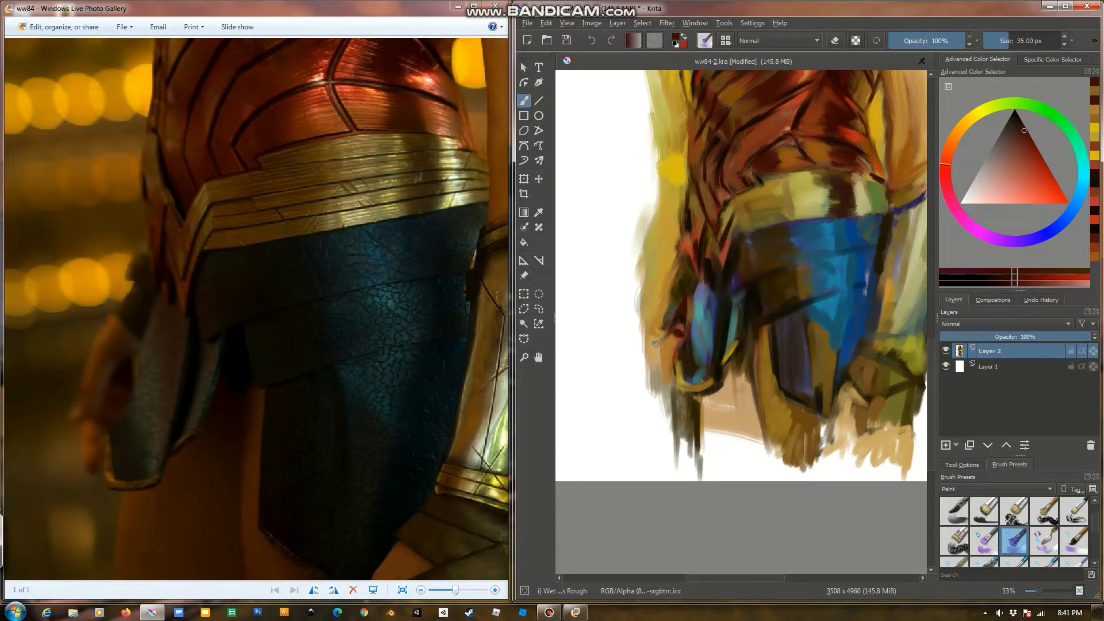
pyautogui.moveTo(656, 340); pyautogui.dragTo(677, 325)
pyautogui.moveTo(664, 266); pyautogui.dragTo(649, 316)
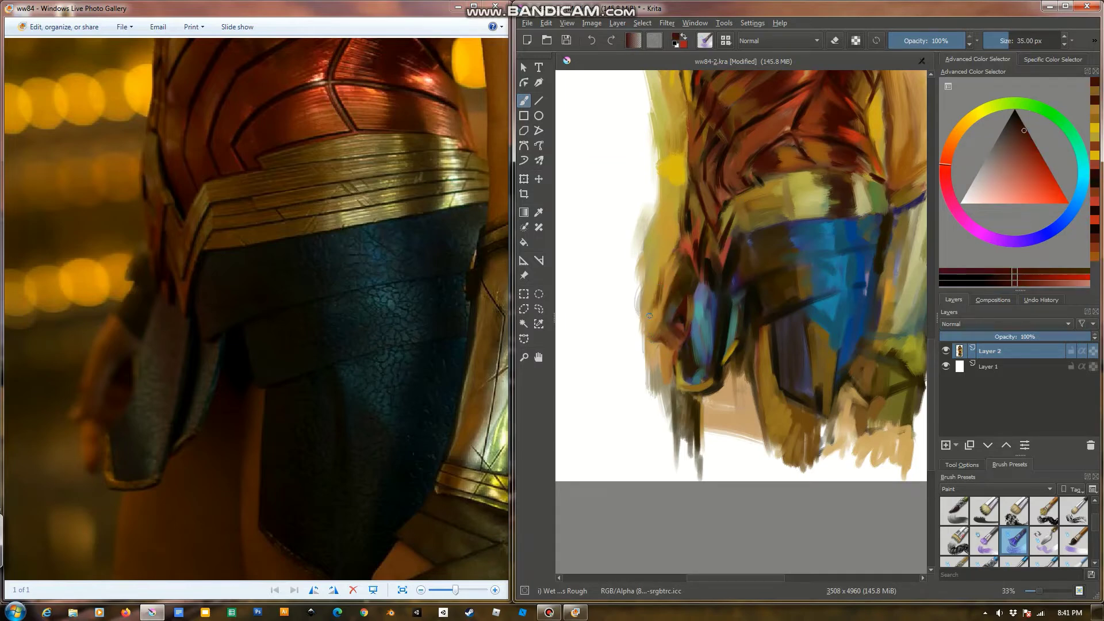
# Block in warm brown strokes for the legs below the skirt
pyautogui.keyDown('ctrl'); pyautogui.click(687, 411); pyautogui.keyUp('ctrl')
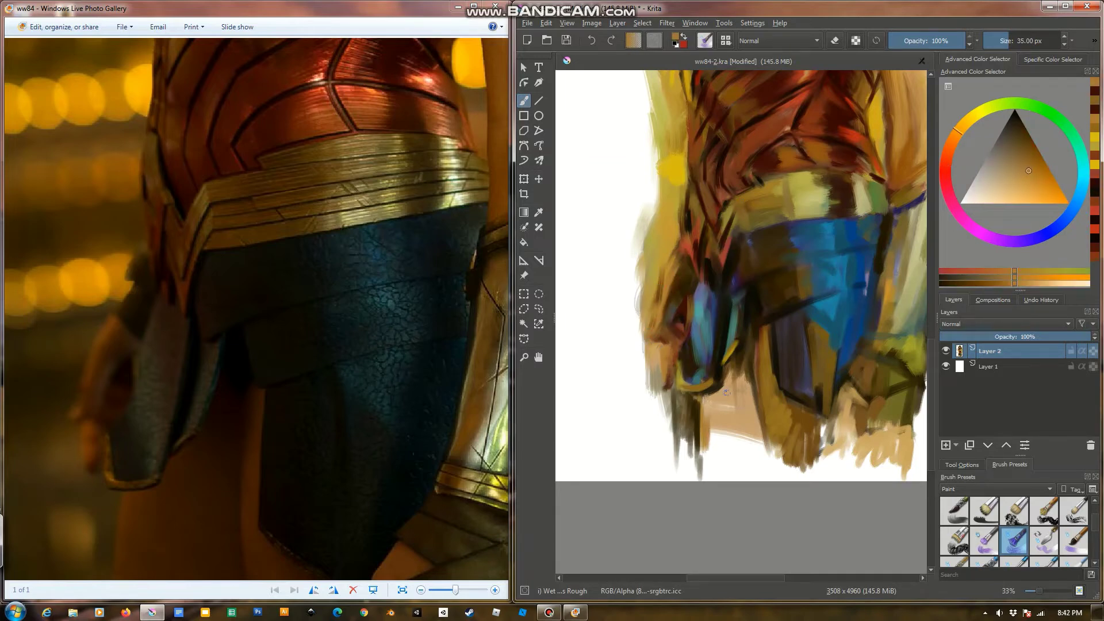
pyautogui.keyDown('ctrl'); pyautogui.click(680, 330); pyautogui.keyUp('ctrl')
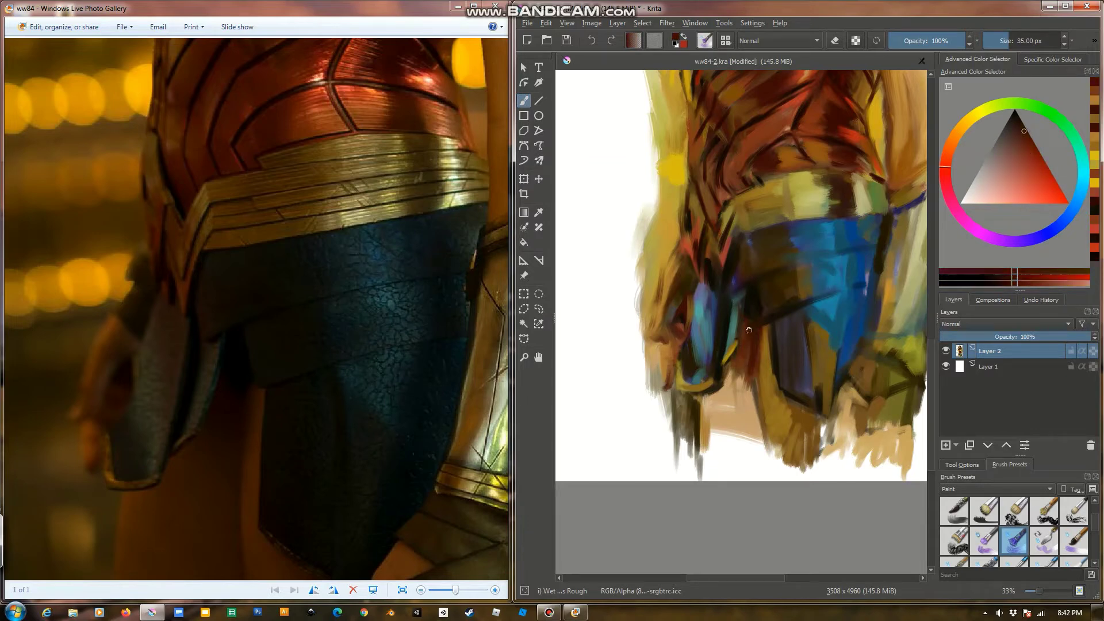
pyautogui.keyDown('ctrl'); pyautogui.click(742, 374); pyautogui.keyUp('ctrl')
pyautogui.moveTo(756, 449)
pyautogui.mouseDown()
pyautogui.moveTo(725, 397)
pyautogui.moveTo(748, 454)
pyautogui.mouseUp()
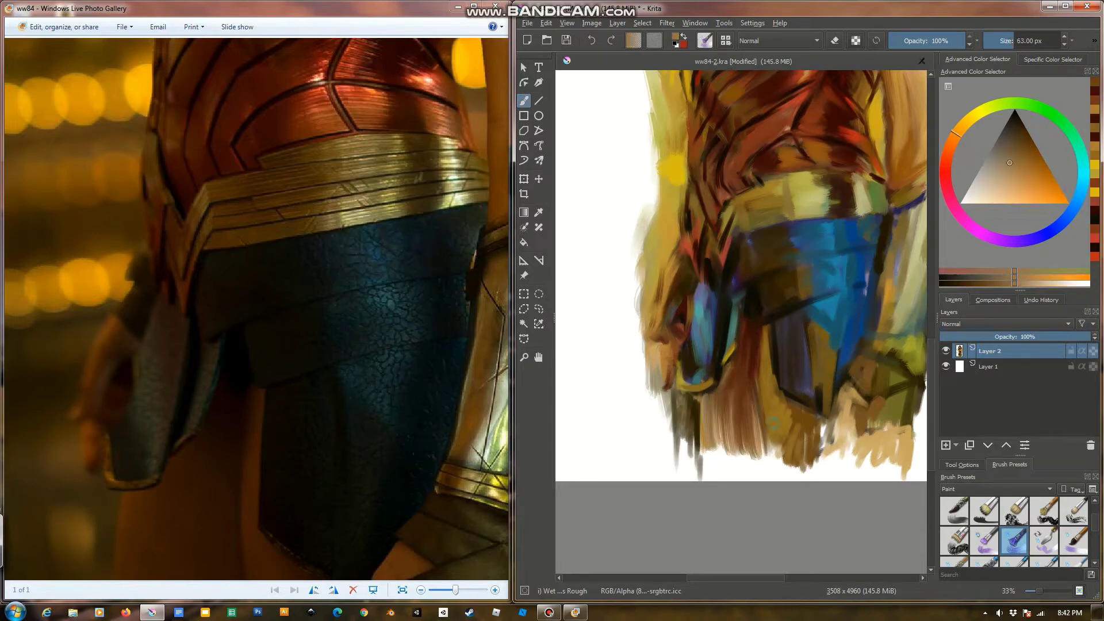
pyautogui.keyDown('ctrl'); pyautogui.click(748, 437); pyautogui.keyUp('ctrl')
pyautogui.moveTo(788, 408)
pyautogui.mouseDown()
pyautogui.moveTo(773, 451)
pyautogui.moveTo(742, 422)
pyautogui.moveTo(712, 448)
pyautogui.mouseUp()
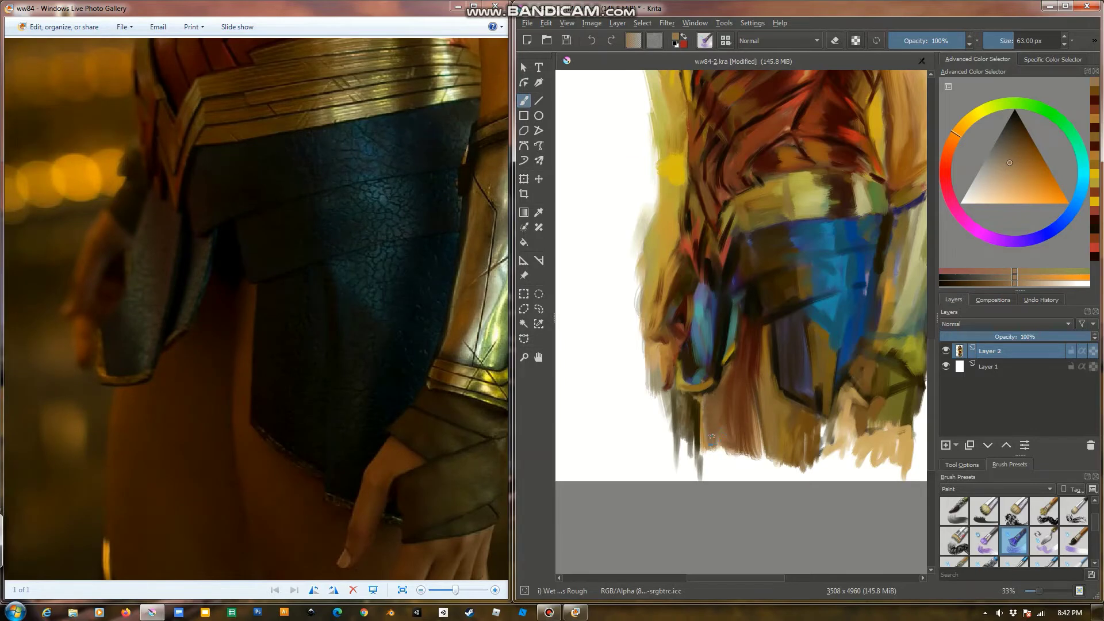
# Extend the warm leg strokes along the lower edge and beneath the skirt hem
pyautogui.keyDown('ctrl'); pyautogui.click(764, 346); pyautogui.keyUp('ctrl')
pyautogui.moveTo(783, 402)
pyautogui.mouseDown()
pyautogui.moveTo(805, 442)
pyautogui.moveTo(814, 437)
pyautogui.mouseUp()
pyautogui.moveTo(845, 391)
pyautogui.mouseDown()
pyautogui.moveTo(822, 460)
pyautogui.moveTo(845, 429)
pyautogui.mouseUp()
pyautogui.moveTo(874, 418)
pyautogui.mouseDown()
pyautogui.moveTo(787, 391)
pyautogui.moveTo(802, 411)
pyautogui.mouseUp()
pyautogui.keyDown('ctrl'); pyautogui.click(788, 391); pyautogui.keyUp('ctrl')
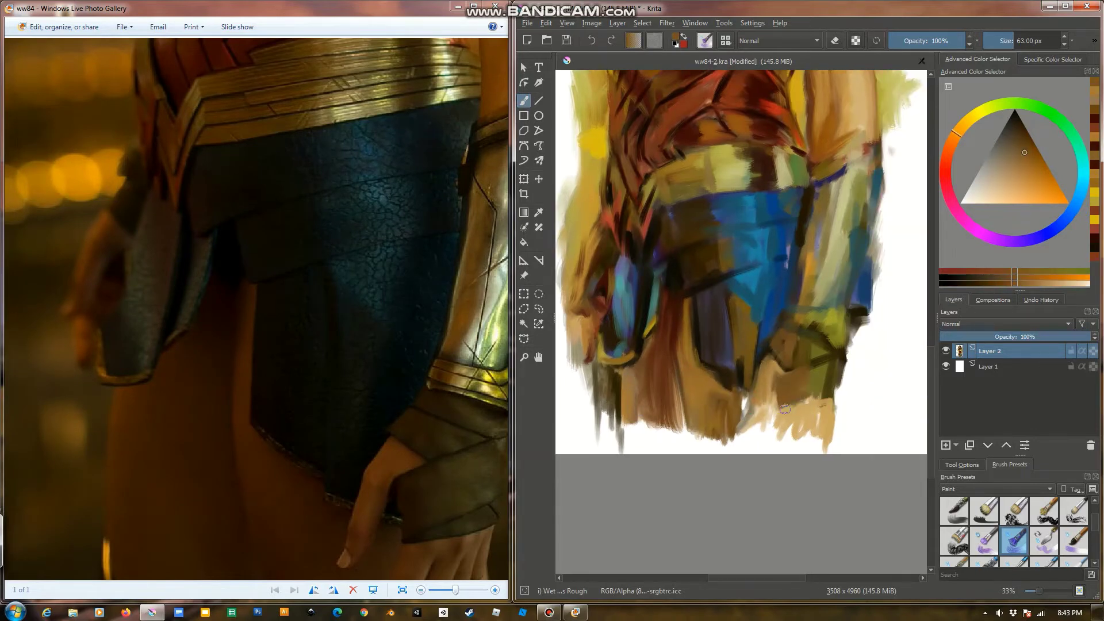
pyautogui.moveTo(836, 362)
pyautogui.mouseDown()
pyautogui.moveTo(777, 424)
pyautogui.moveTo(822, 425)
pyautogui.moveTo(768, 411)
pyautogui.moveTo(774, 388)
pyautogui.moveTo(841, 391)
pyautogui.mouseUp()
pyautogui.keyDown('ctrl'); pyautogui.click(771, 403); pyautogui.keyUp('ctrl')
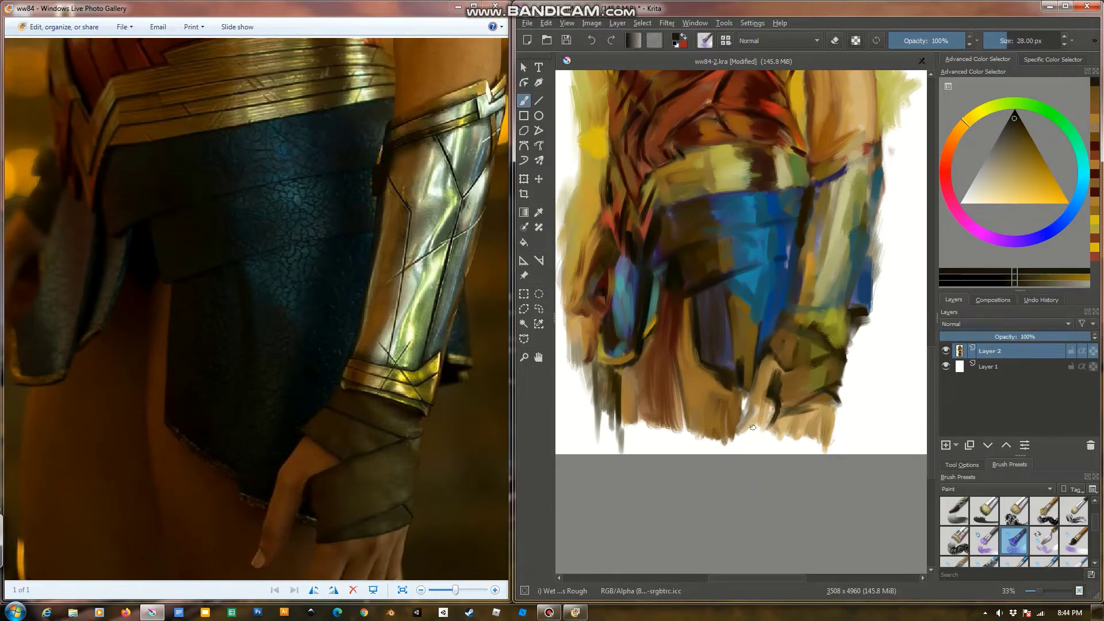
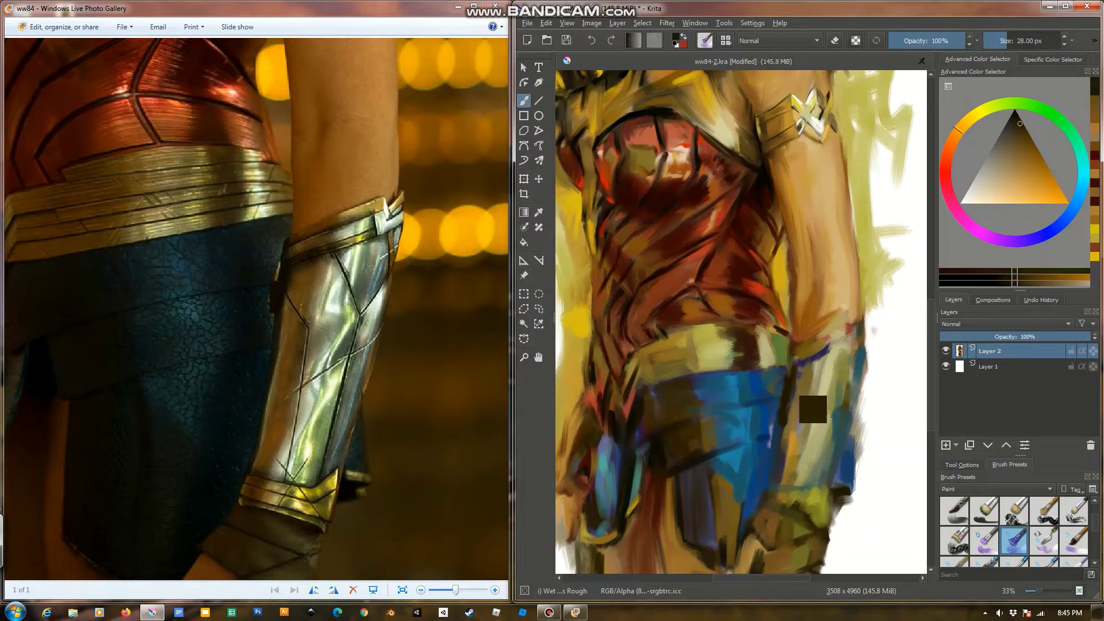
# Paint dark blue shadows along the skirt's right edge, the lower bracer and around the hand
pyautogui.keyDown('ctrl'); pyautogui.click(814, 382); pyautogui.keyUp('ctrl')
pyautogui.scroll(-3, 778, 459)
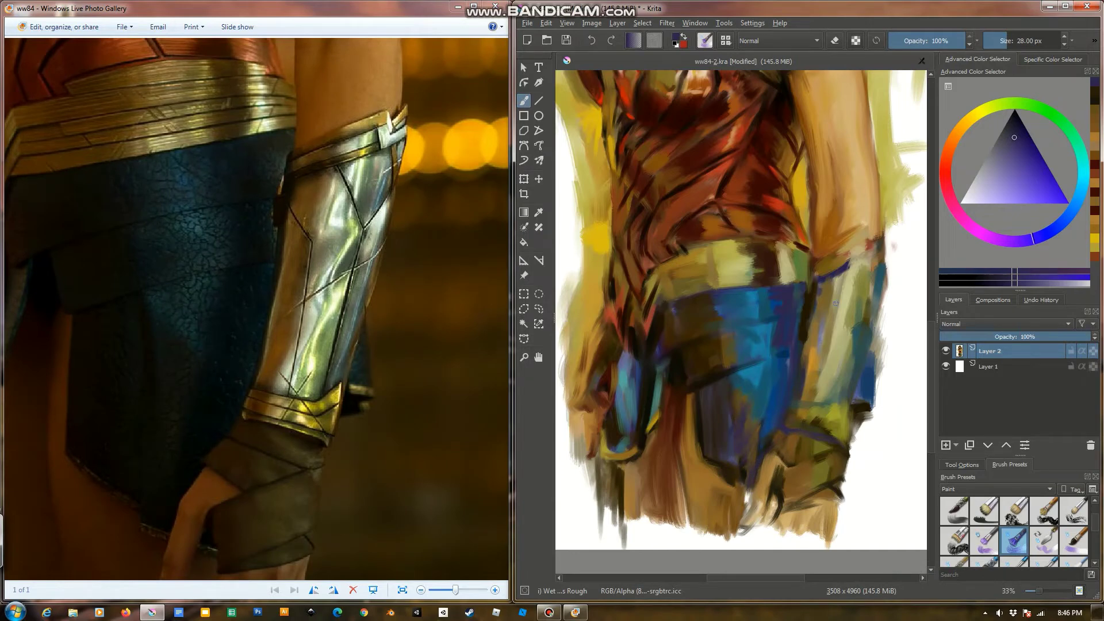
pyautogui.keyDown('ctrl'); pyautogui.click(820, 301); pyautogui.keyUp('ctrl')
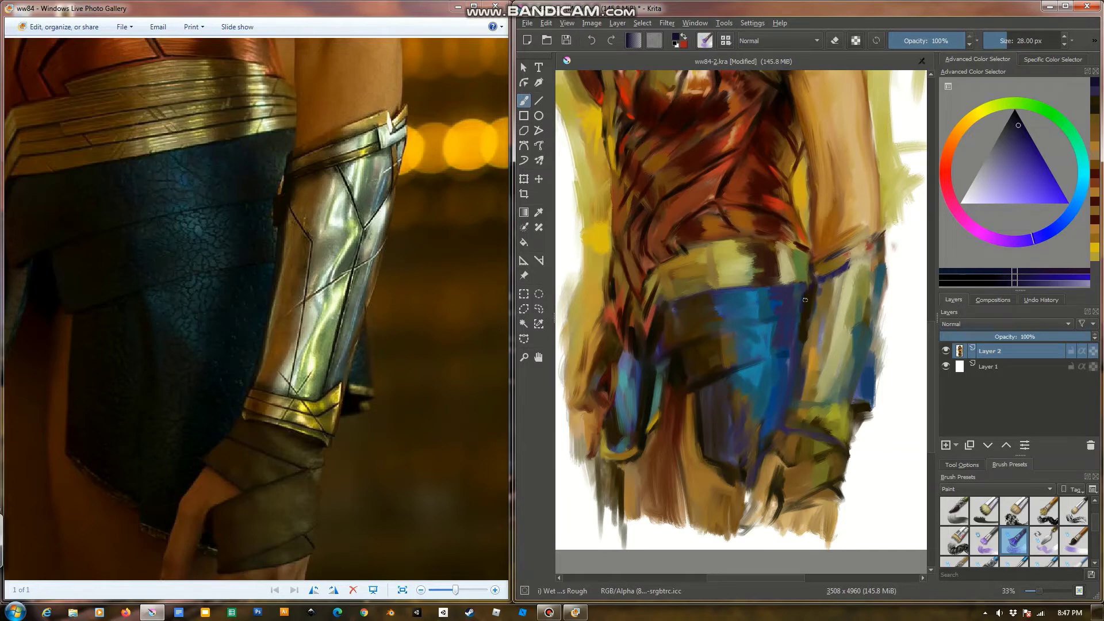
pyautogui.moveTo(812, 302); pyautogui.dragTo(795, 406)
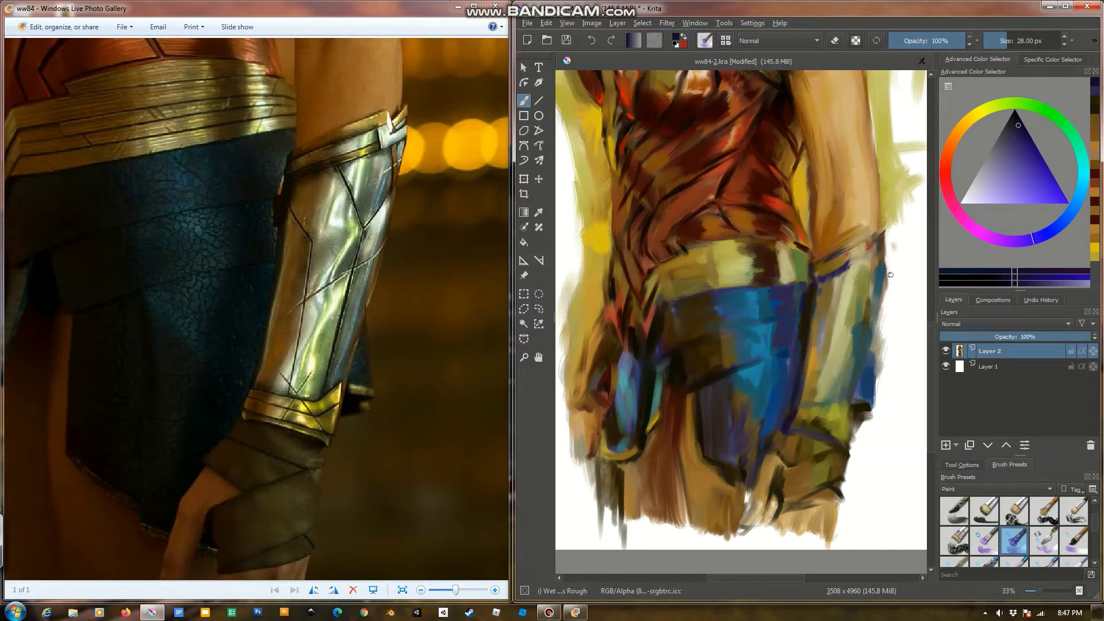
pyautogui.moveTo(856, 300); pyautogui.dragTo(850, 425)
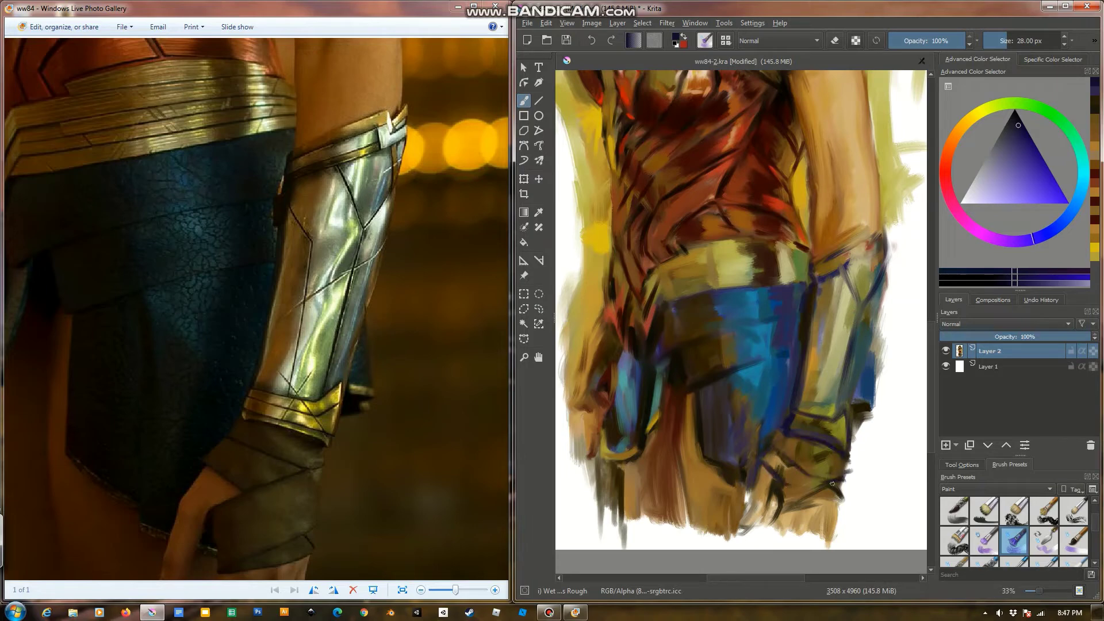
pyautogui.moveTo(832, 483)
pyautogui.mouseDown()
pyautogui.moveTo(768, 500)
pyautogui.moveTo(764, 529)
pyautogui.moveTo(787, 522)
pyautogui.mouseUp()
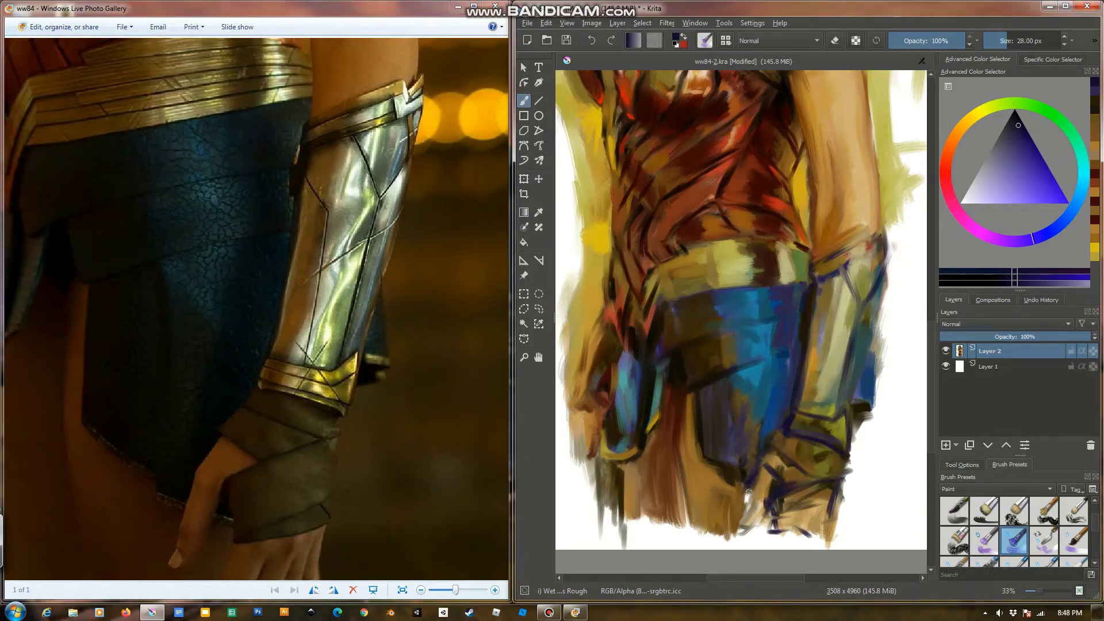
pyautogui.moveTo(748, 491)
pyautogui.mouseDown()
pyautogui.moveTo(728, 541)
pyautogui.moveTo(807, 535)
pyautogui.mouseUp()
pyautogui.moveTo(700, 444); pyautogui.dragTo(786, 545)
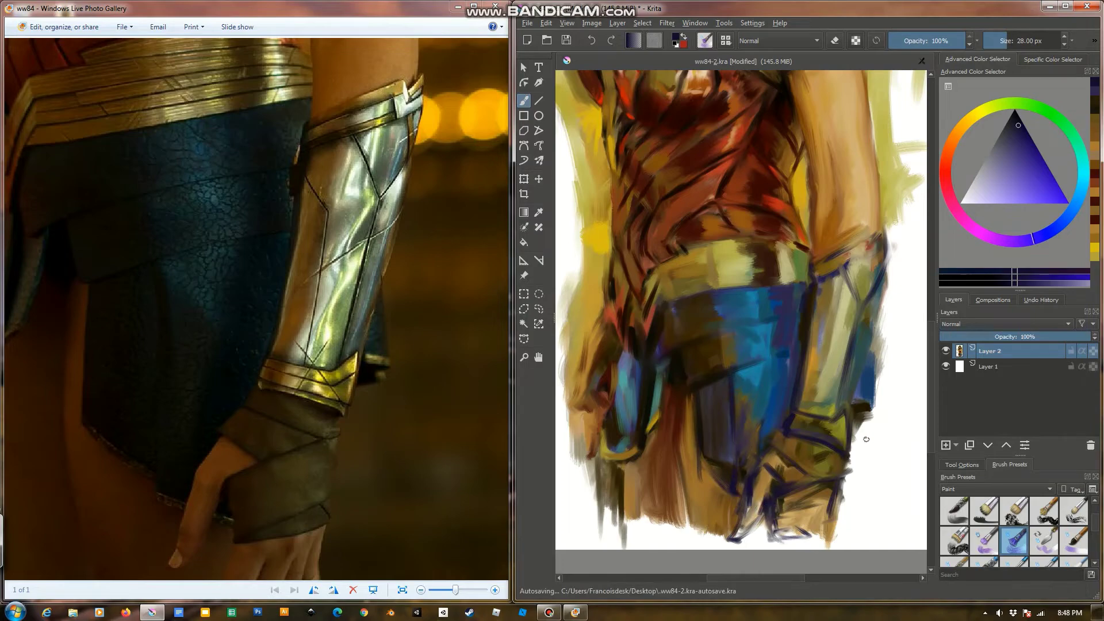
pyautogui.keyDown('ctrl'); pyautogui.click(784, 436); pyautogui.keyUp('ctrl')
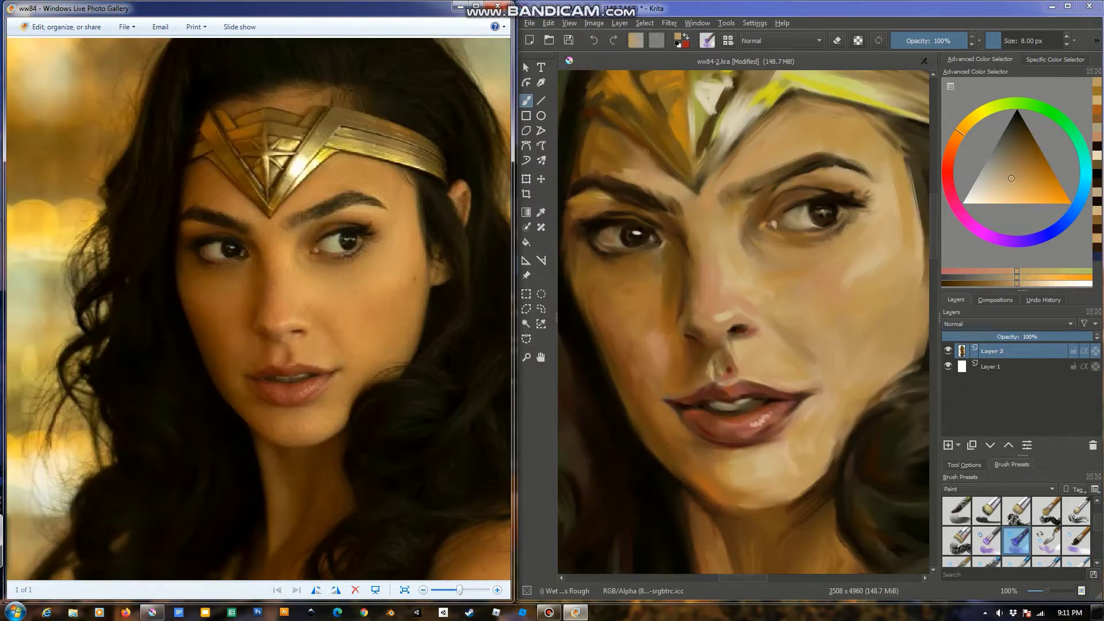
# Copy the right eye and brow to a pasted layer, shift it slightly left and down, and merge down
pyautogui.hotkey('ctrl', 'c')
pyautogui.hotkey('ctrl', 'v')
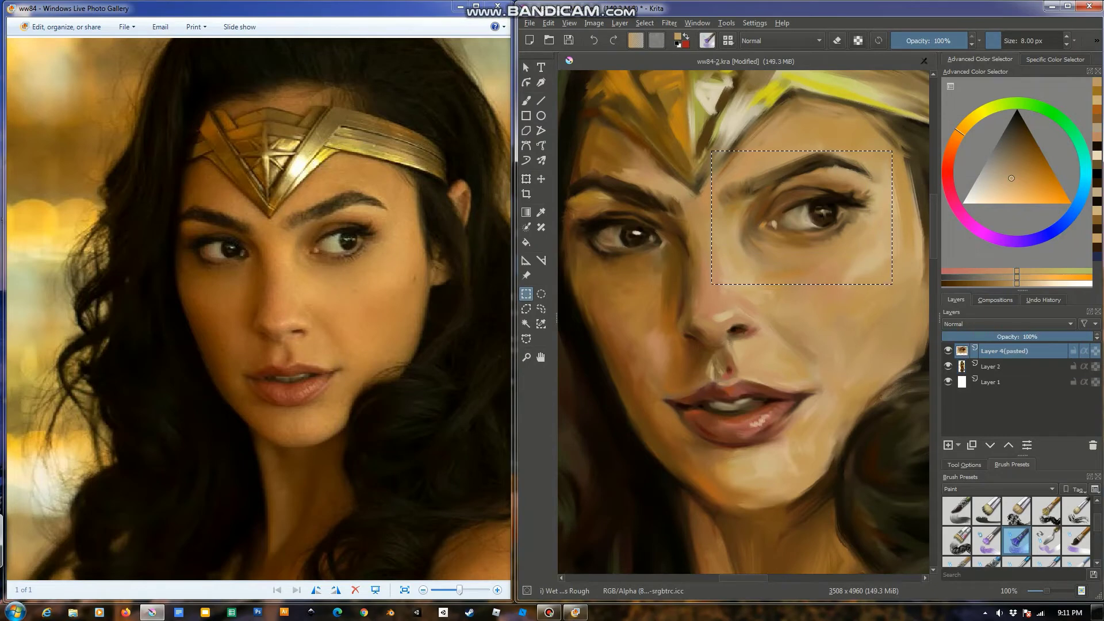
pyautogui.hotkey('ctrl', 't')
pyautogui.moveTo(801, 217); pyautogui.dragTo(795, 221)
pyautogui.press('Return')
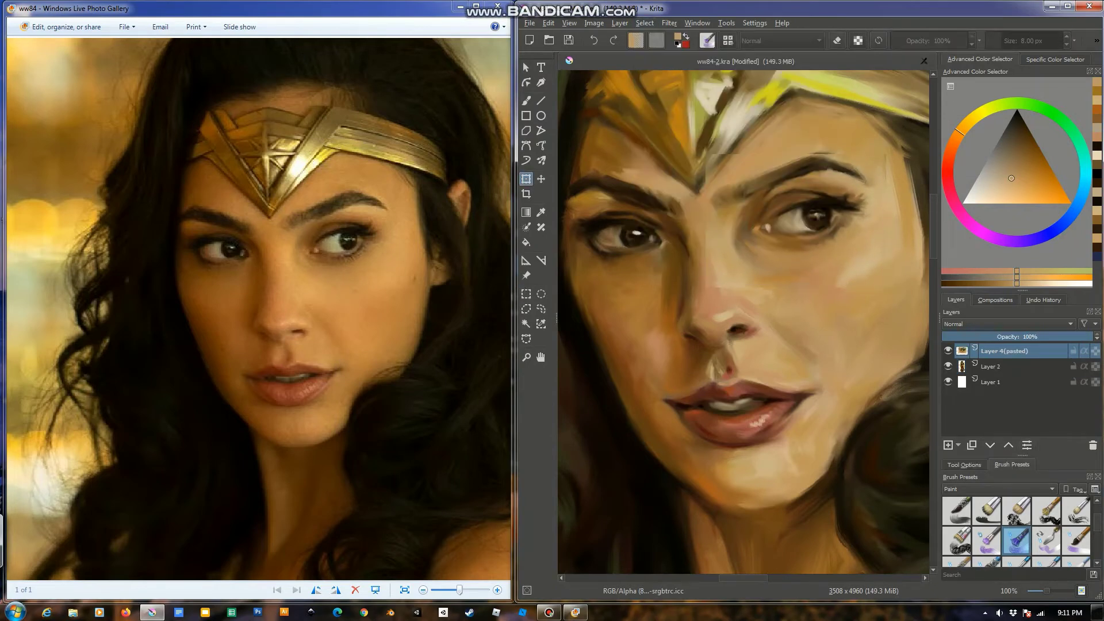
pyautogui.press('-')
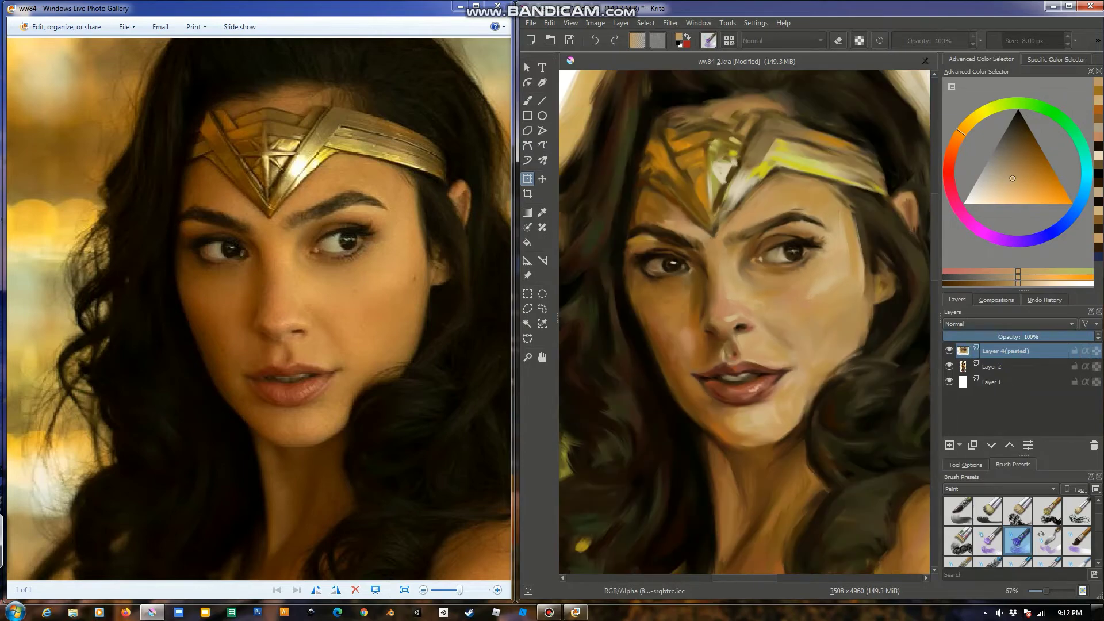
pyautogui.press('+')
pyautogui.press('+')
pyautogui.hotkey('ctrl', 'e')
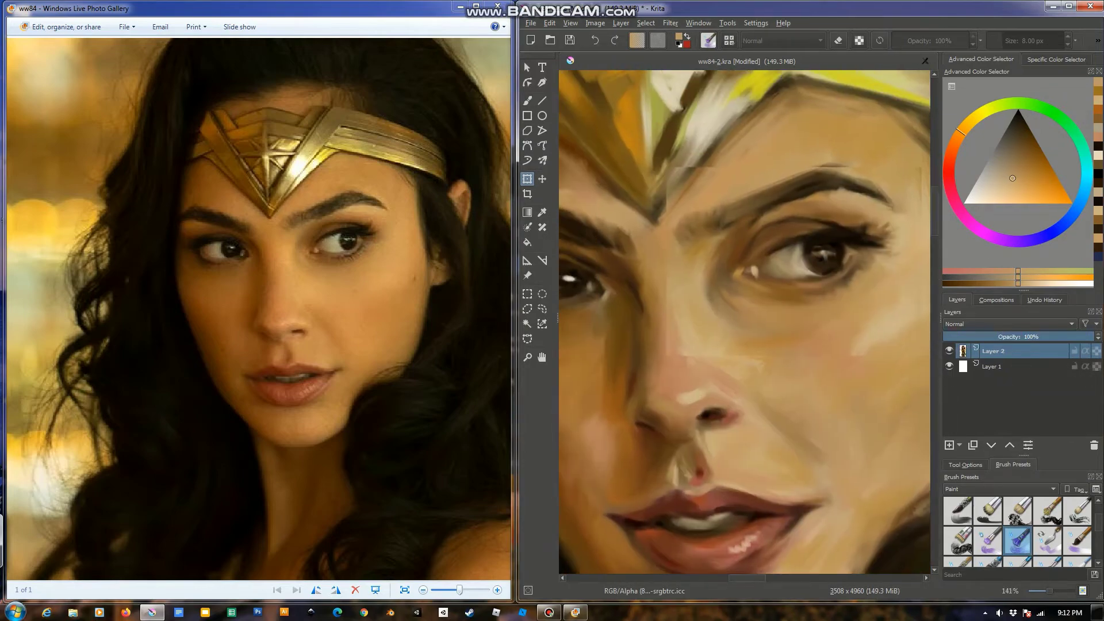
# Paint light tan skin strokes over the right cheek
pyautogui.press('b')
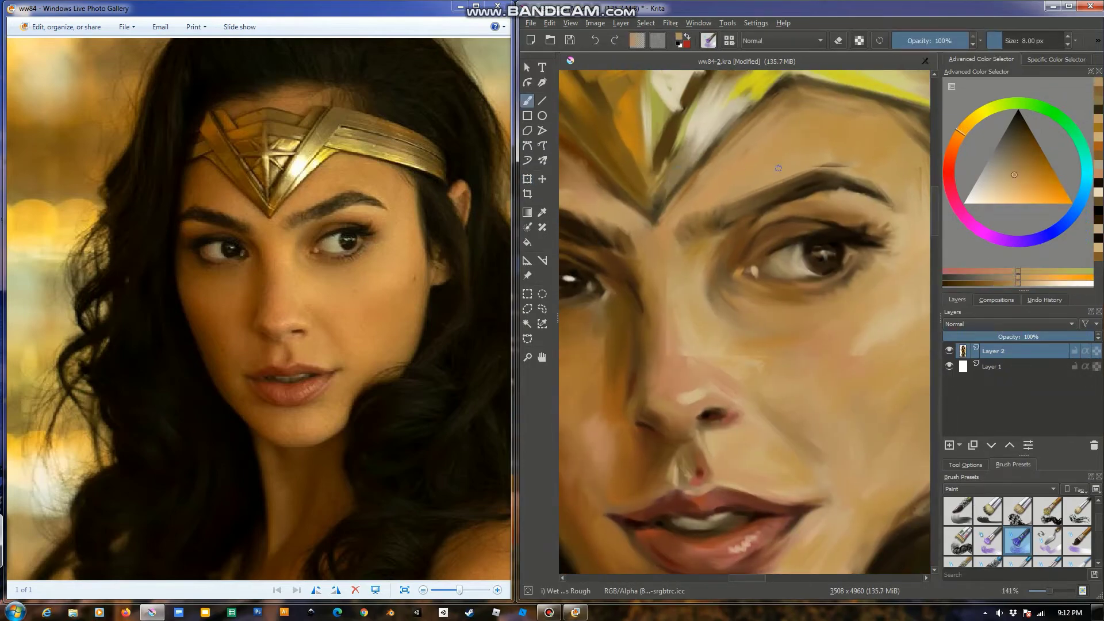
pyautogui.keyDown('ctrl'); pyautogui.click(840, 162); pyautogui.keyUp('ctrl')
pyautogui.moveTo(910, 211); pyautogui.dragTo(809, 210)
pyautogui.keyDown('ctrl'); pyautogui.click(759, 164); pyautogui.keyUp('ctrl')
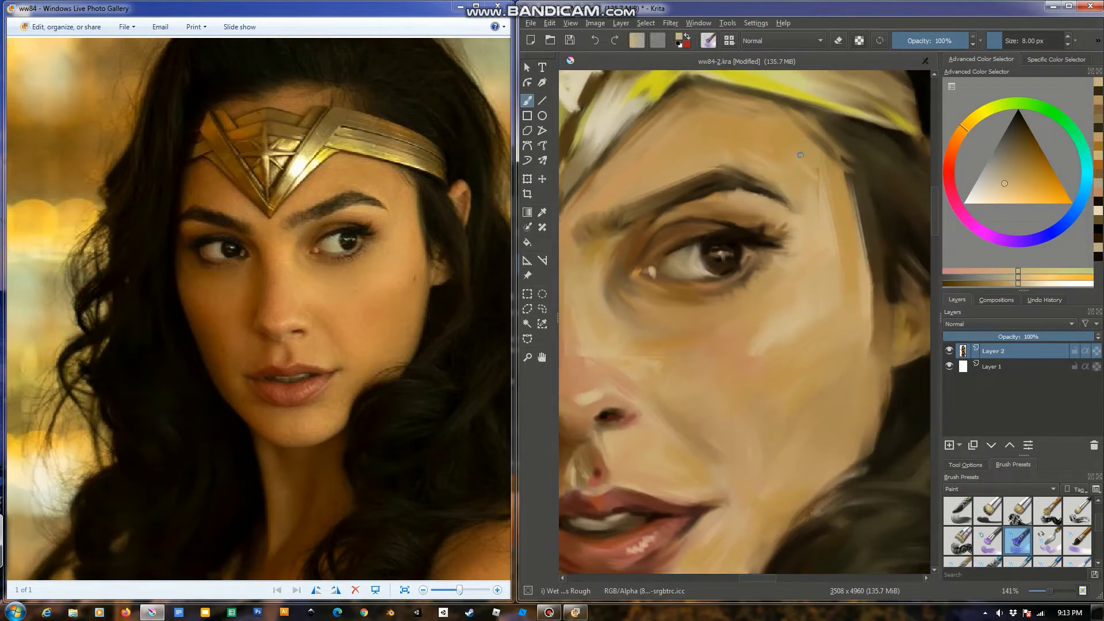
pyautogui.moveTo(850, 178); pyautogui.dragTo(880, 270)
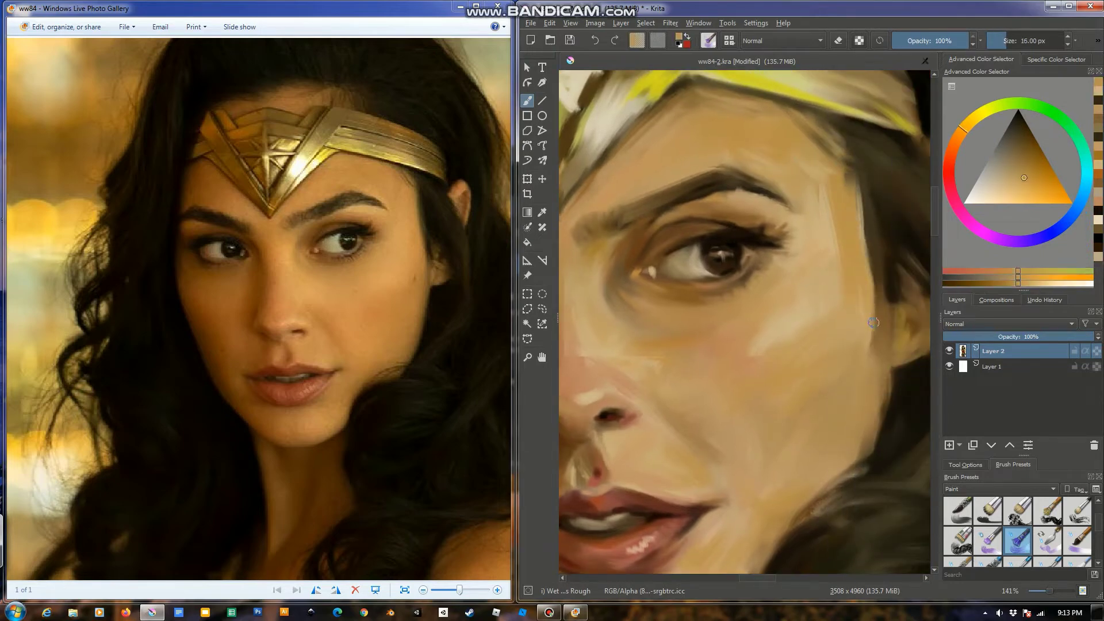
pyautogui.scroll(-5, 862, 276)
pyautogui.moveTo(856, 230)
pyautogui.mouseDown()
pyautogui.moveTo(836, 320)
pyautogui.moveTo(894, 429)
pyautogui.mouseUp()
# Add light highlights on the nose and darker brown shading beside it
pyautogui.moveTo(671, 304); pyautogui.dragTo(697, 322)
pyautogui.moveTo(664, 270)
pyautogui.mouseDown()
pyautogui.moveTo(653, 245)
pyautogui.moveTo(687, 287)
pyautogui.mouseUp()
pyautogui.keyDown('ctrl'); pyautogui.click(661, 271); pyautogui.keyUp('ctrl')
pyautogui.moveTo(639, 253); pyautogui.dragTo(635, 216)
pyautogui.moveTo(626, 282); pyautogui.dragTo(626, 256)
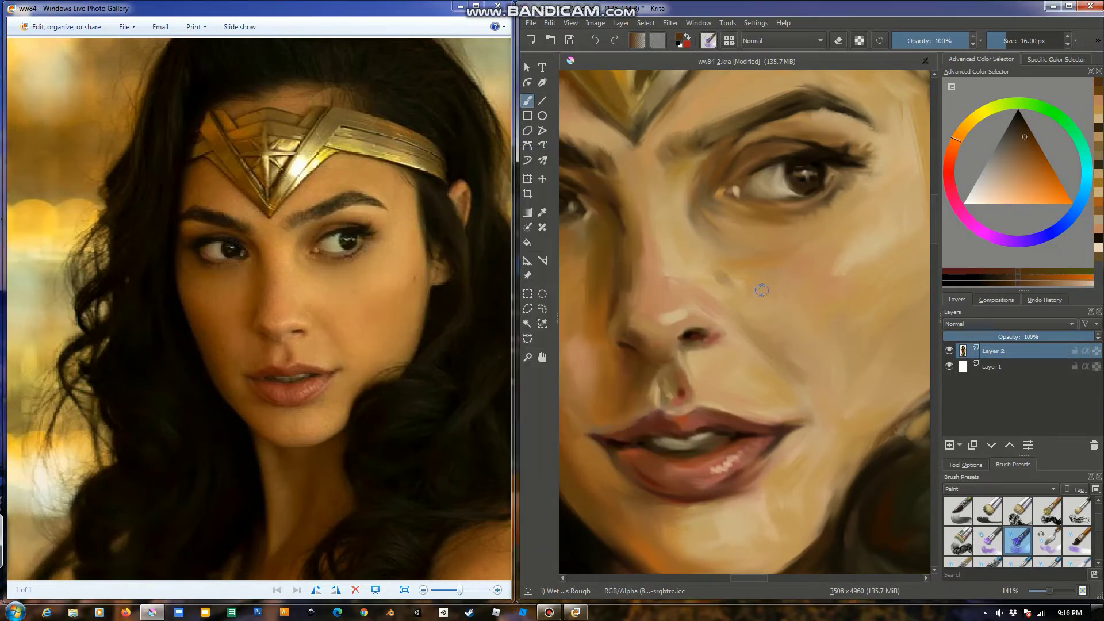
# Sample beige, warm red-orange and jaw skin tones while framing the lips, jaw and chin
pyautogui.keyDown('ctrl'); pyautogui.click(753, 278); pyautogui.keyUp('ctrl')
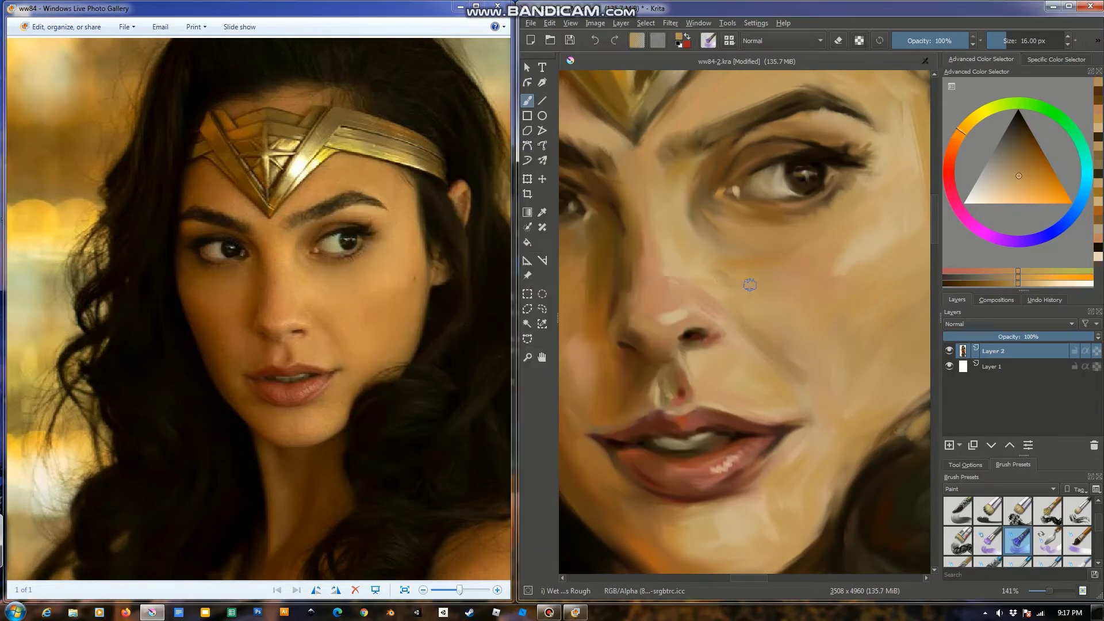
pyautogui.keyDown('ctrl'); pyautogui.click(835, 274); pyautogui.keyUp('ctrl')
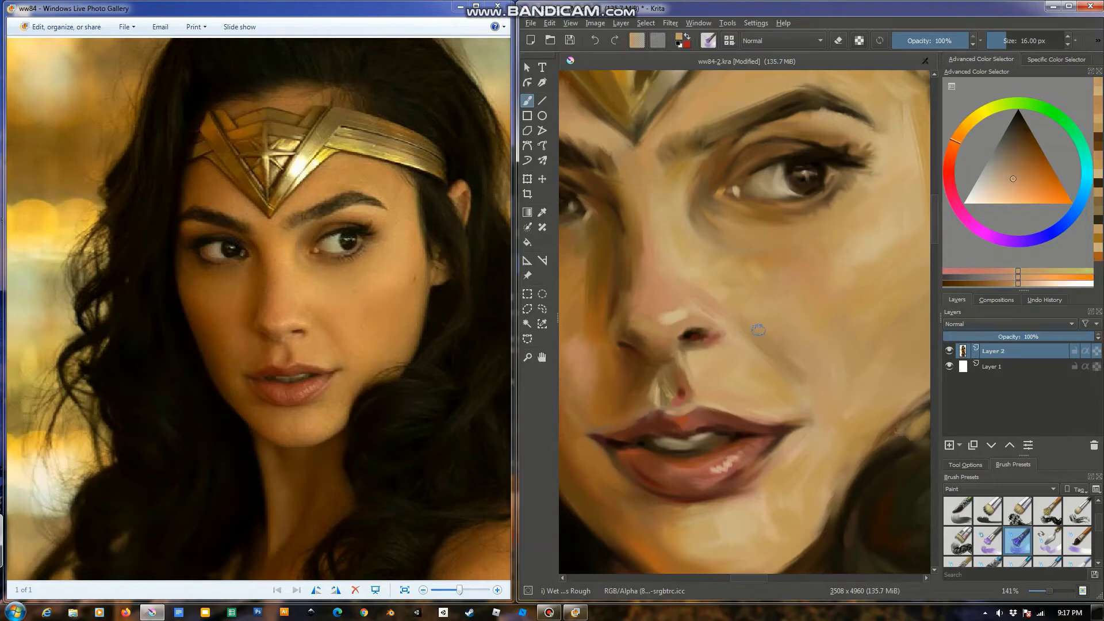
pyautogui.keyDown('ctrl'); pyautogui.click(811, 386); pyautogui.keyUp('ctrl')
pyautogui.moveTo(580, 438); pyautogui.dragTo(638, 334)
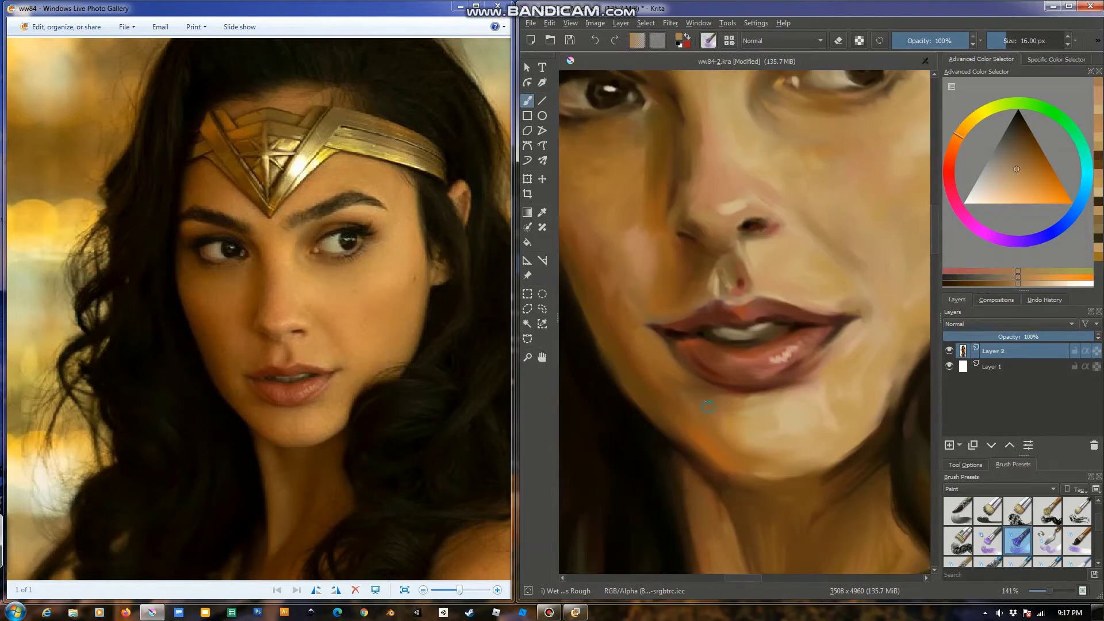
pyautogui.keyDown('ctrl'); pyautogui.click(785, 462); pyautogui.keyUp('ctrl')
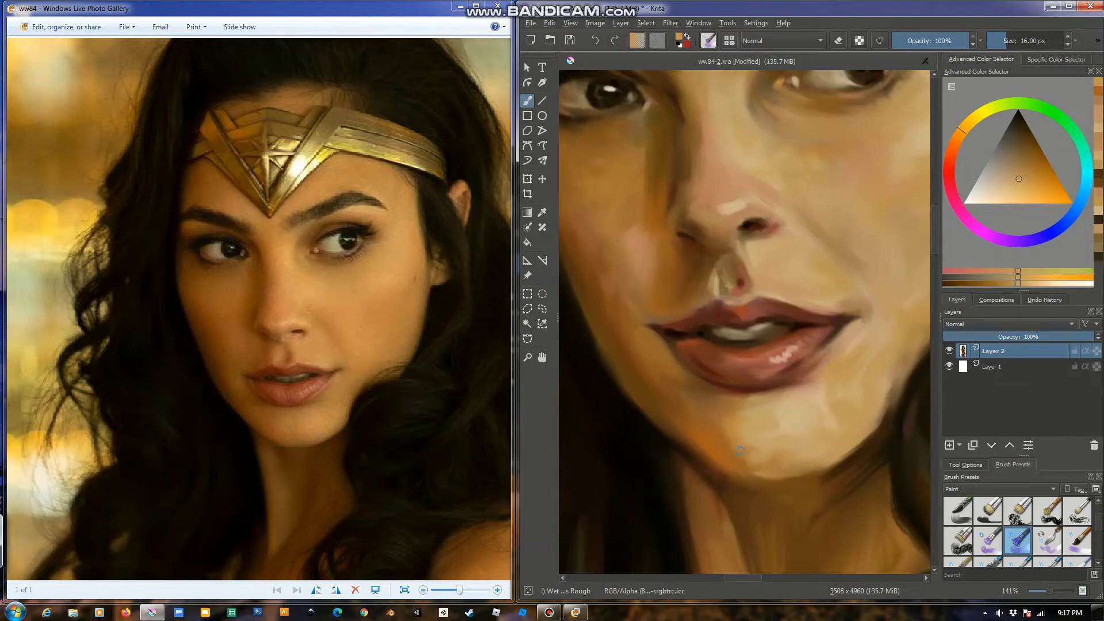
pyautogui.moveTo(740, 452); pyautogui.dragTo(708, 414)
pyautogui.keyDown('ctrl'); pyautogui.click(784, 397); pyautogui.keyUp('ctrl')
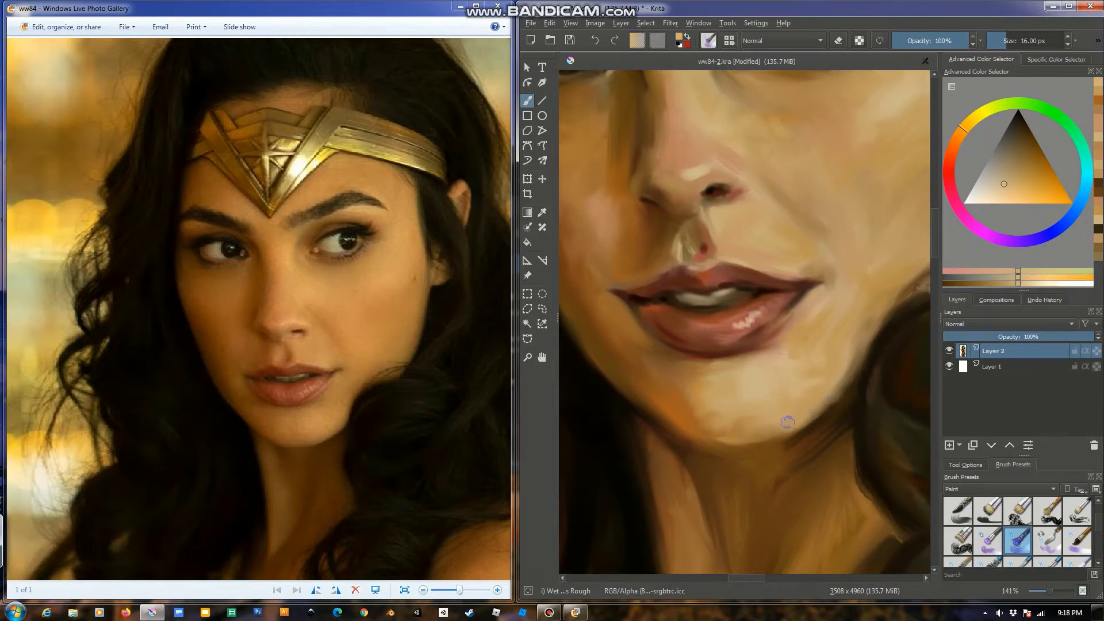
pyautogui.keyDown('ctrl'); pyautogui.click(716, 447); pyautogui.keyUp('ctrl')
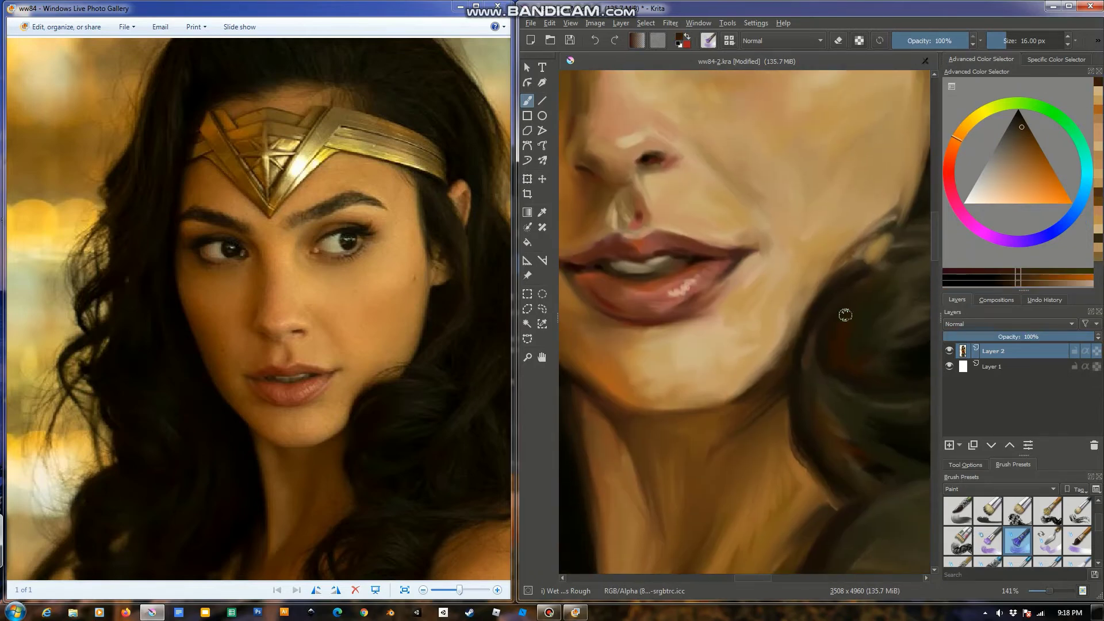
# Blend a lighter skin tone along the cheek and jaw edge, then zoom out
pyautogui.moveTo(845, 312); pyautogui.dragTo(732, 394)
pyautogui.keyDown('ctrl'); pyautogui.click(797, 316); pyautogui.keyUp('ctrl')
pyautogui.moveTo(797, 315); pyautogui.dragTo(754, 439)
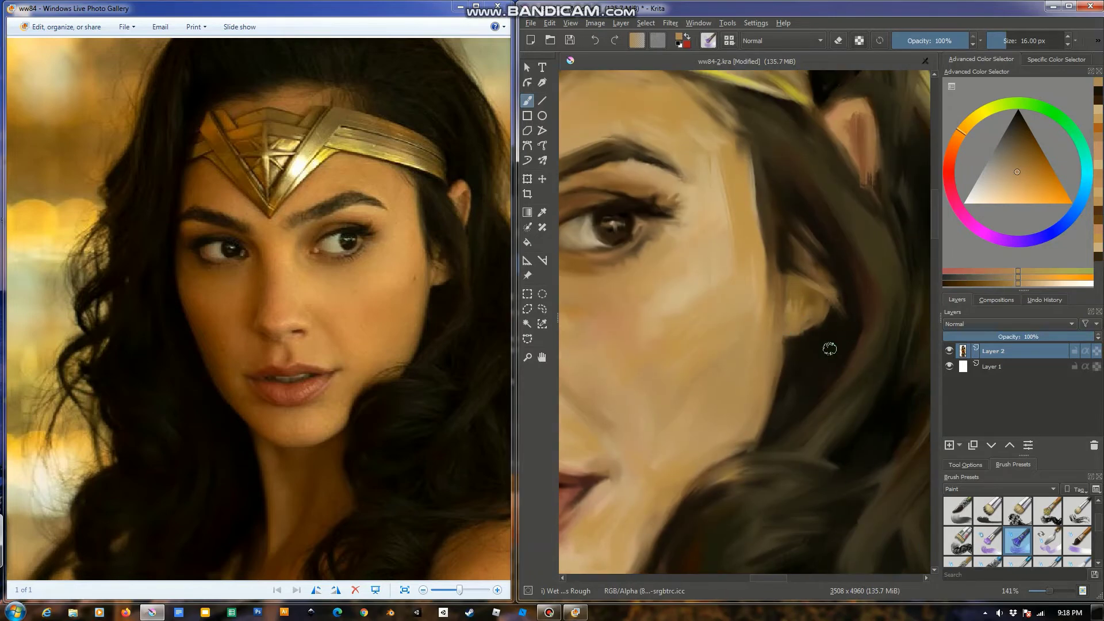
pyautogui.scroll(-1, 802, 415)
pyautogui.scroll(-1, 779, 417)
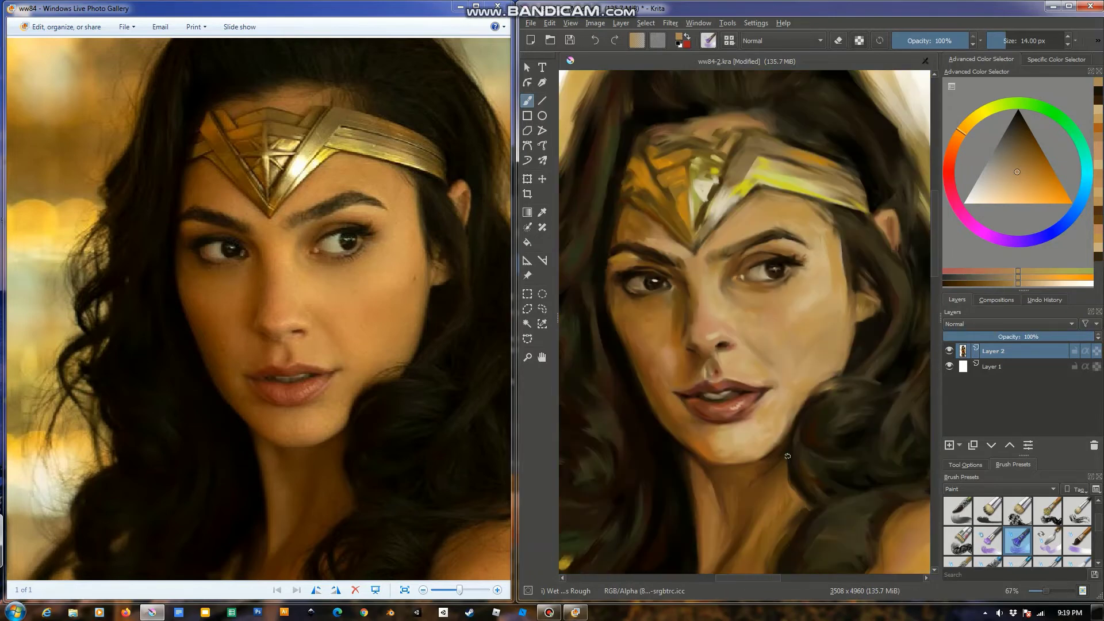
pyautogui.scroll(-1, 779, 417)
pyautogui.scroll(-1, 780, 418)
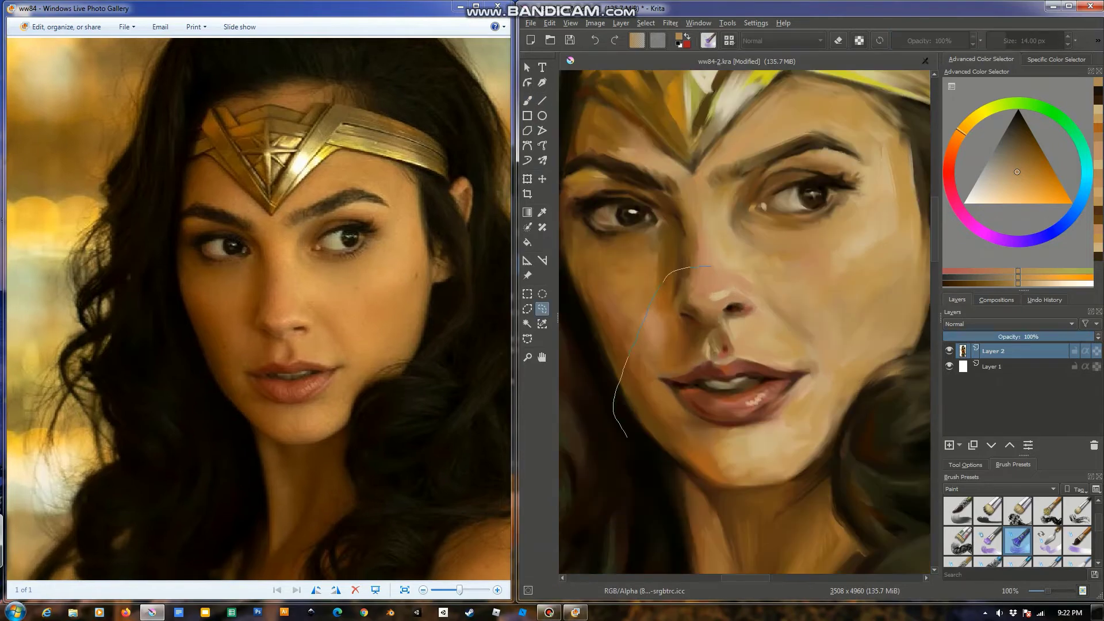
# Copy the mouth and chin onto a pasted layer, move it down slightly, and merge it back
pyautogui.moveTo(711, 266); pyautogui.dragTo(861, 406)
pyautogui.hotkey('ctrl', 'c')
pyautogui.hotkey('ctrl', 'v')
pyautogui.hotkey('ctrl', 't')
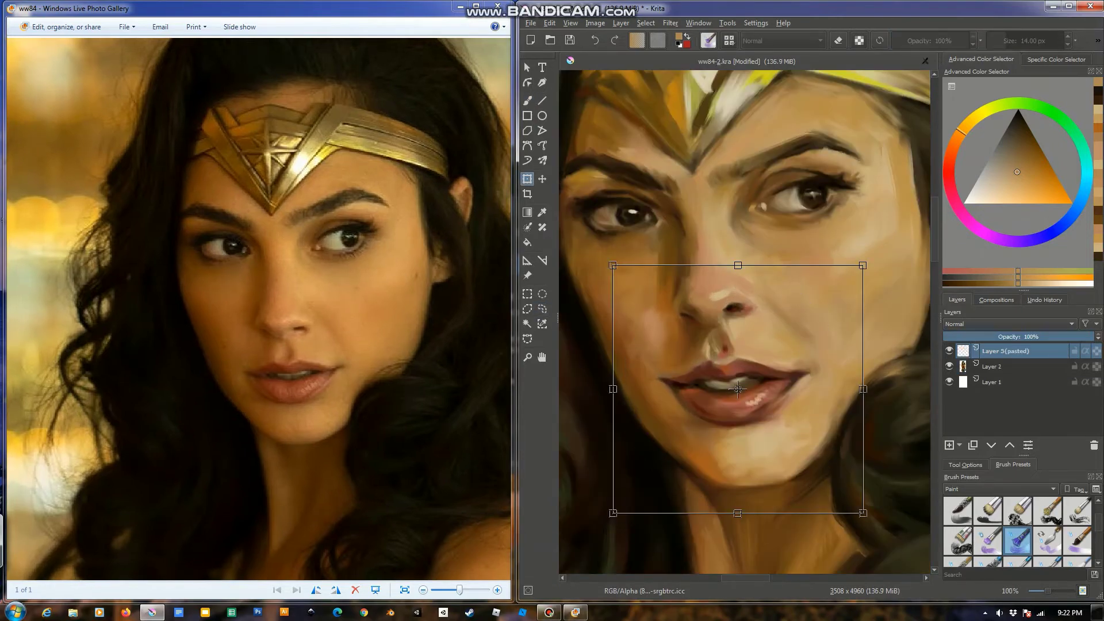
pyautogui.press('Return')
pyautogui.click(645, 23)
pyautogui.click(667, 41)
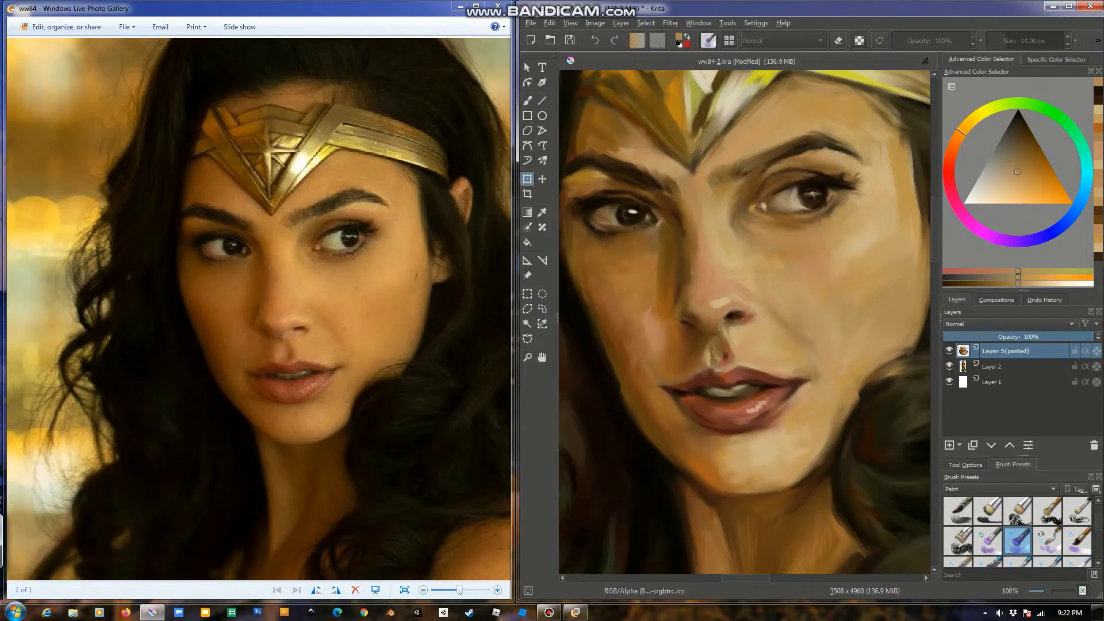
pyautogui.press('t')
pyautogui.moveTo(735, 402); pyautogui.dragTo(736, 408)
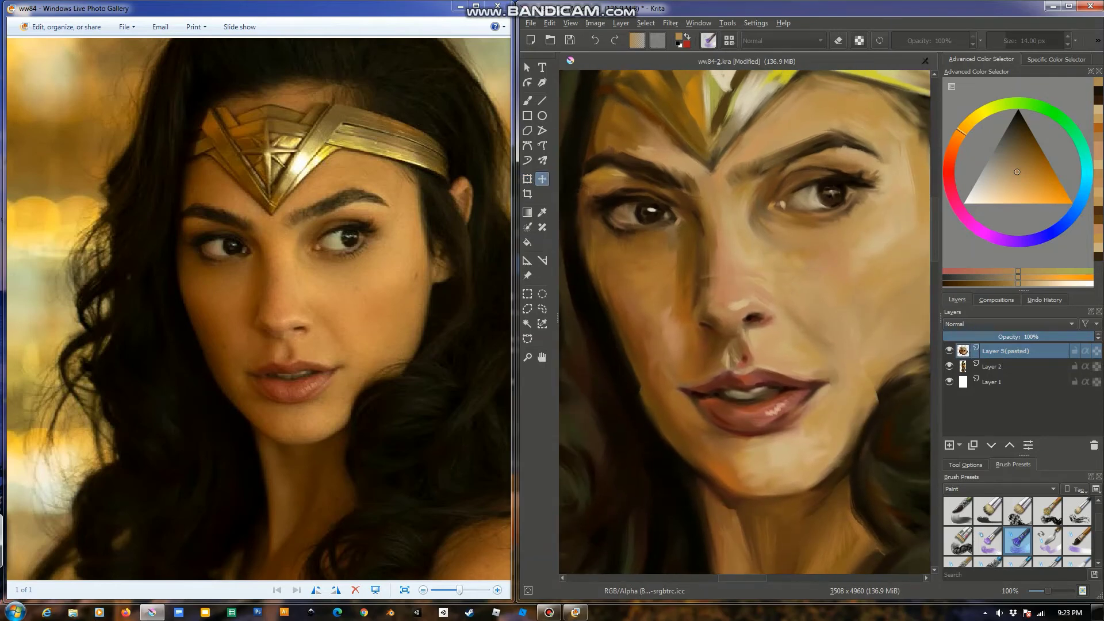
pyautogui.click(1093, 445)
# Switch to the brush, pick dark browns and make the brush smaller
pyautogui.moveTo(742, 322); pyautogui.dragTo(765, 291)
pyautogui.press('b')
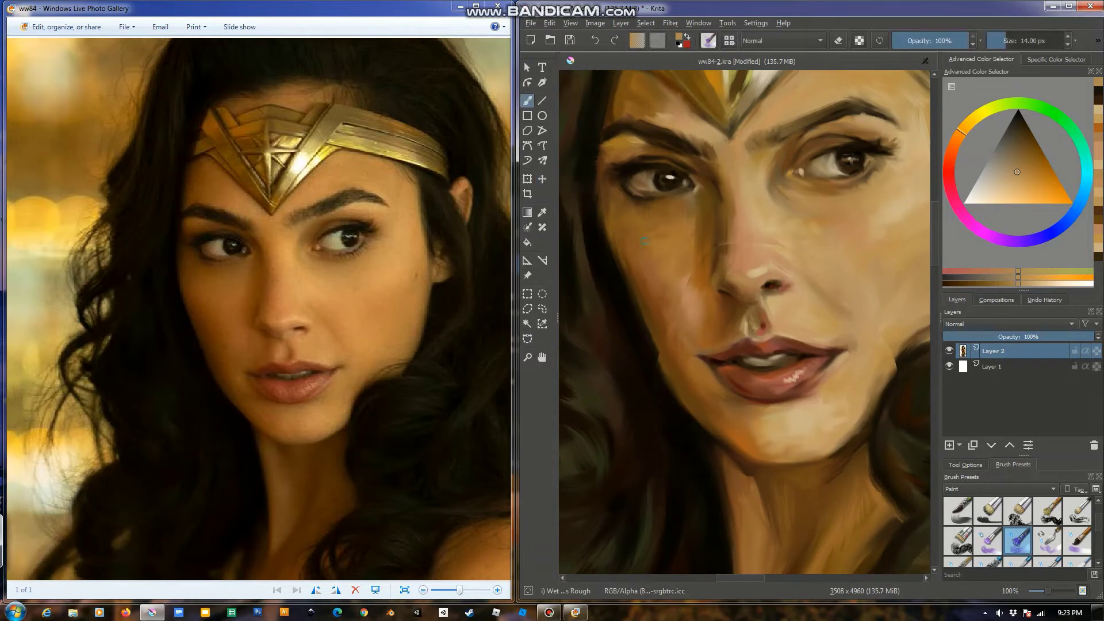
pyautogui.keyDown('ctrl'); pyautogui.click(749, 491); pyautogui.keyUp('ctrl')
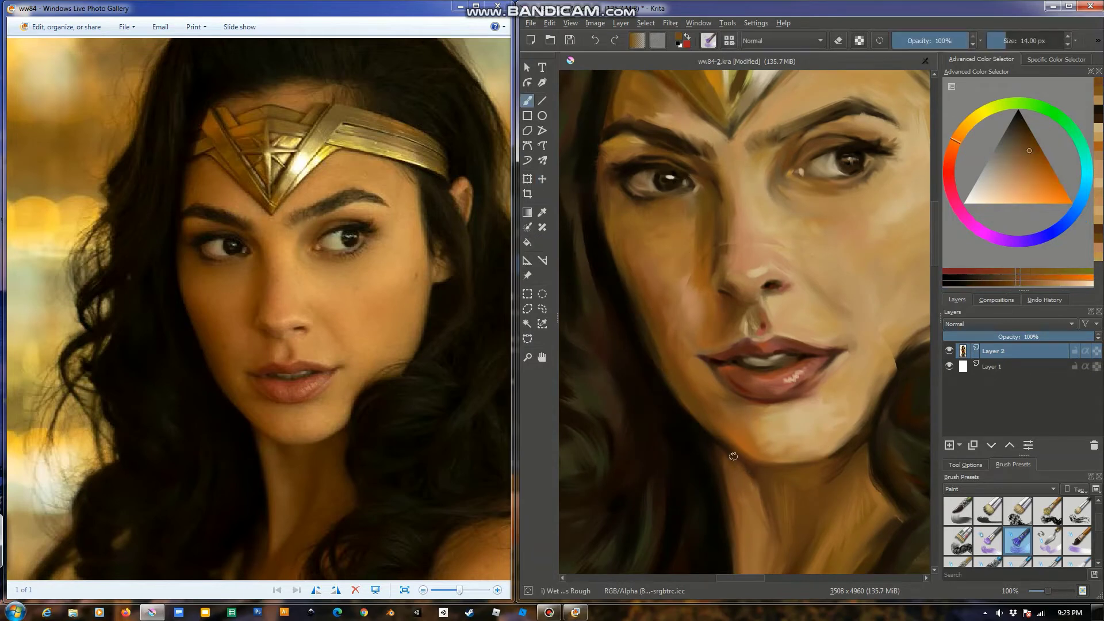
pyautogui.moveTo(733, 456); pyautogui.dragTo(649, 308)
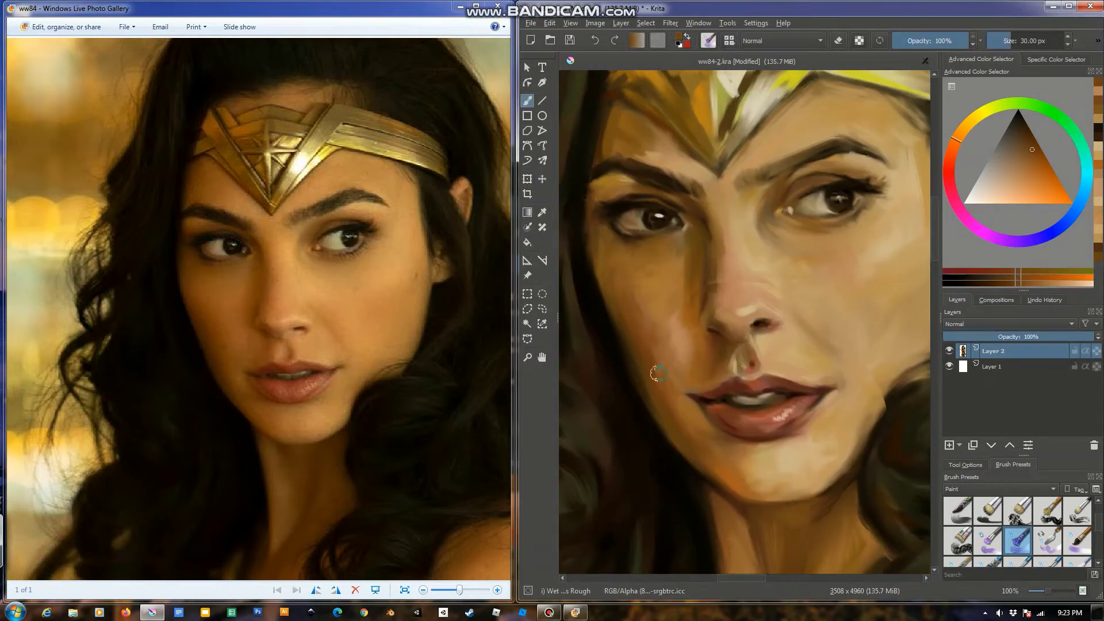
pyautogui.keyDown('ctrl'); pyautogui.click(716, 387); pyautogui.keyUp('ctrl')
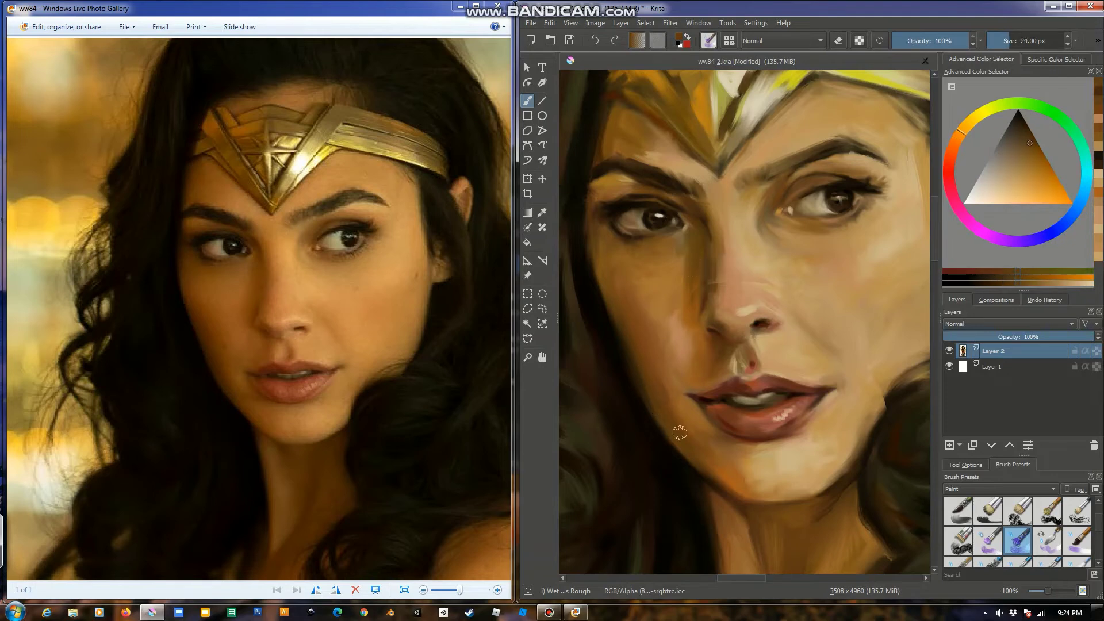
pyautogui.press('[')
pyautogui.moveTo(677, 456); pyautogui.dragTo(664, 465)
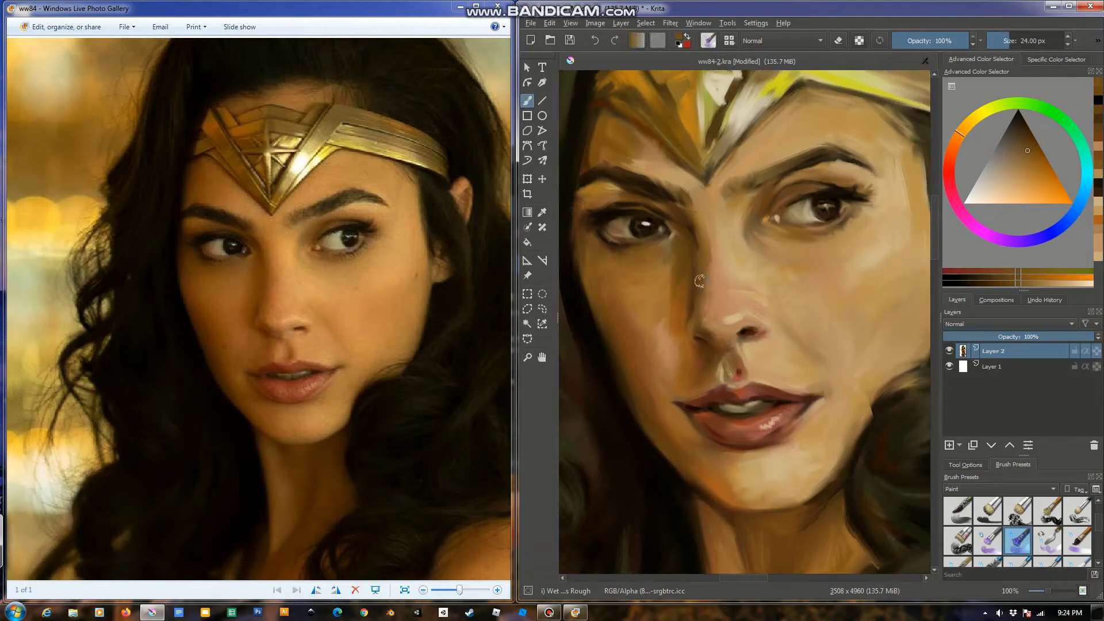
# Soften the left cheek and chin with sampled tan and mid-brown skin tones
pyautogui.keyDown('ctrl'); pyautogui.click(716, 267); pyautogui.keyUp('ctrl')
pyautogui.keyDown('ctrl'); pyautogui.click(699, 273); pyautogui.keyUp('ctrl')
pyautogui.moveTo(707, 265)
pyautogui.mouseDown()
pyautogui.moveTo(669, 276)
pyautogui.moveTo(667, 294)
pyautogui.mouseUp()
pyautogui.keyDown('ctrl'); pyautogui.click(699, 317); pyautogui.keyUp('ctrl')
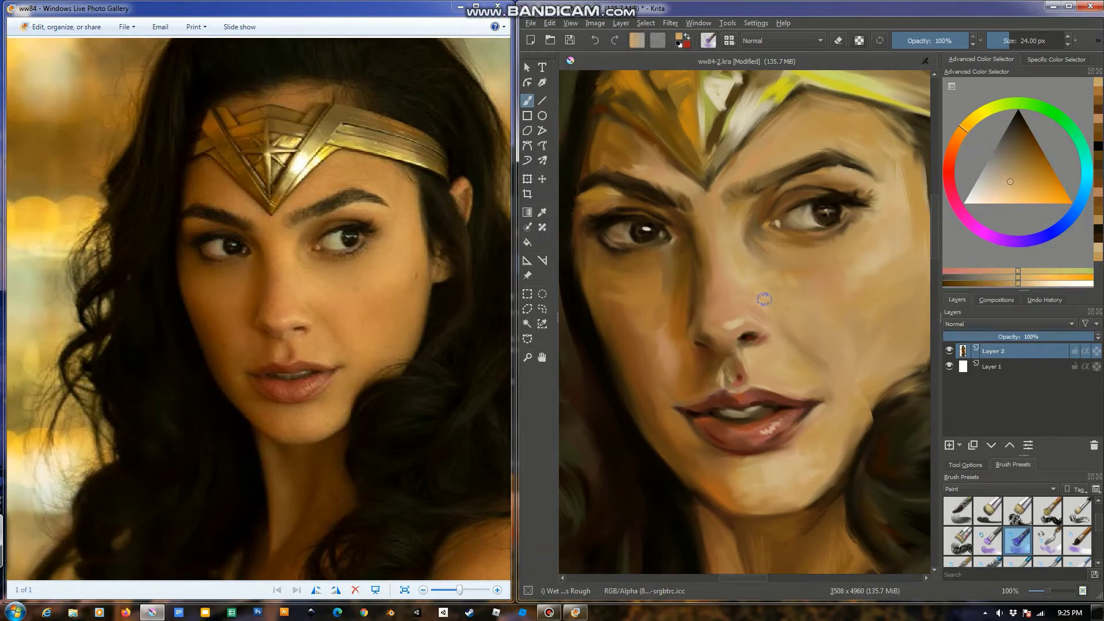
pyautogui.keyDown('ctrl'); pyautogui.click(833, 340); pyautogui.keyUp('ctrl')
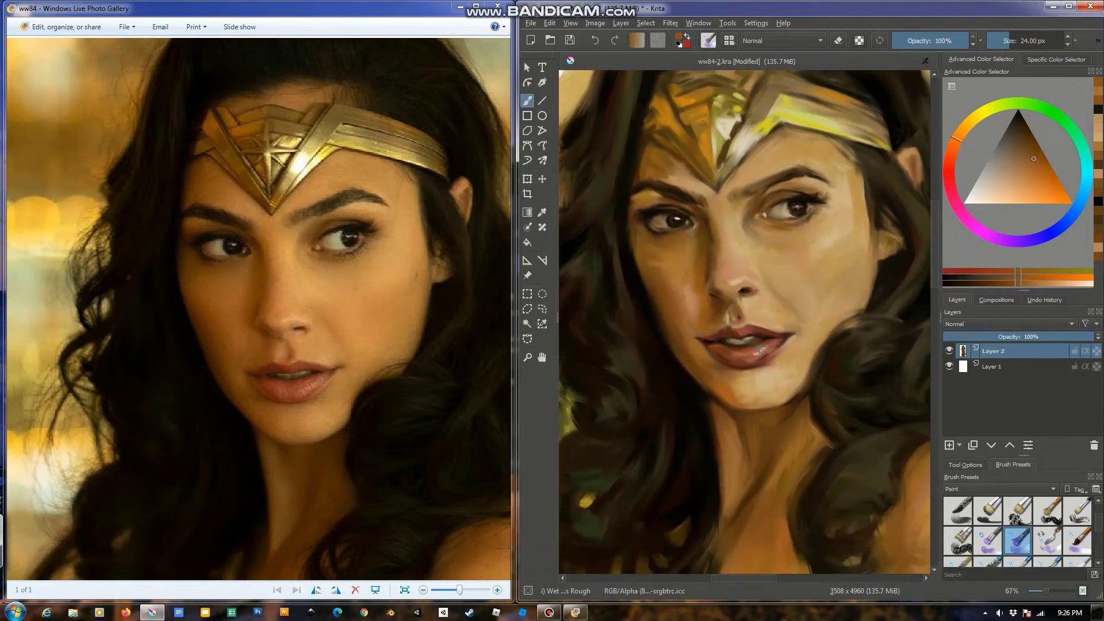
pyautogui.keyDown('ctrl'); pyautogui.click(715, 407); pyautogui.keyUp('ctrl')
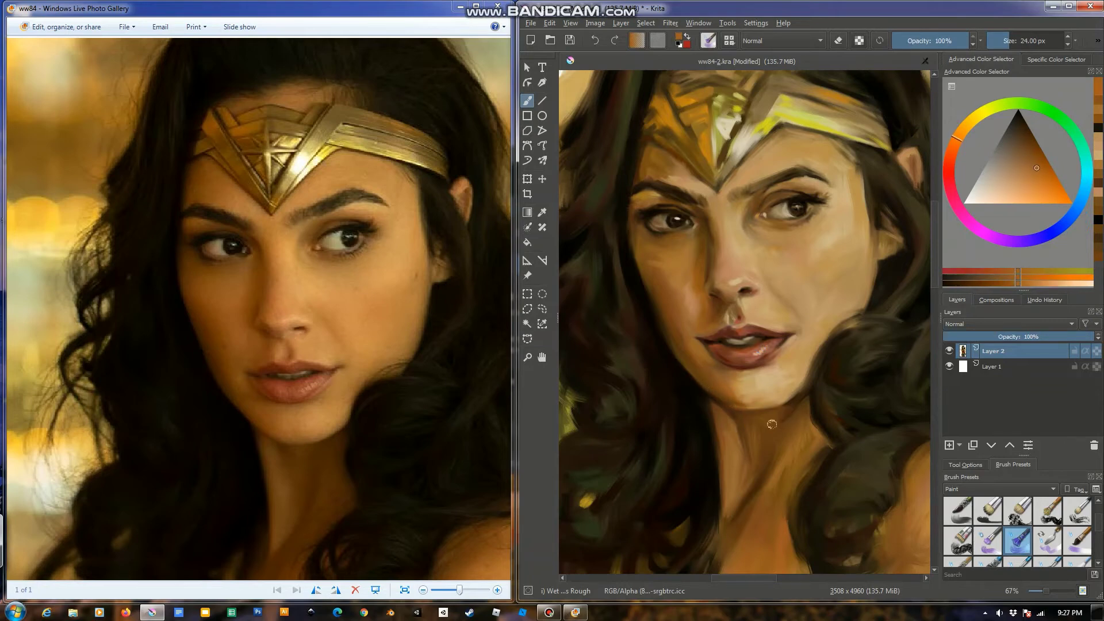
pyautogui.press('1')
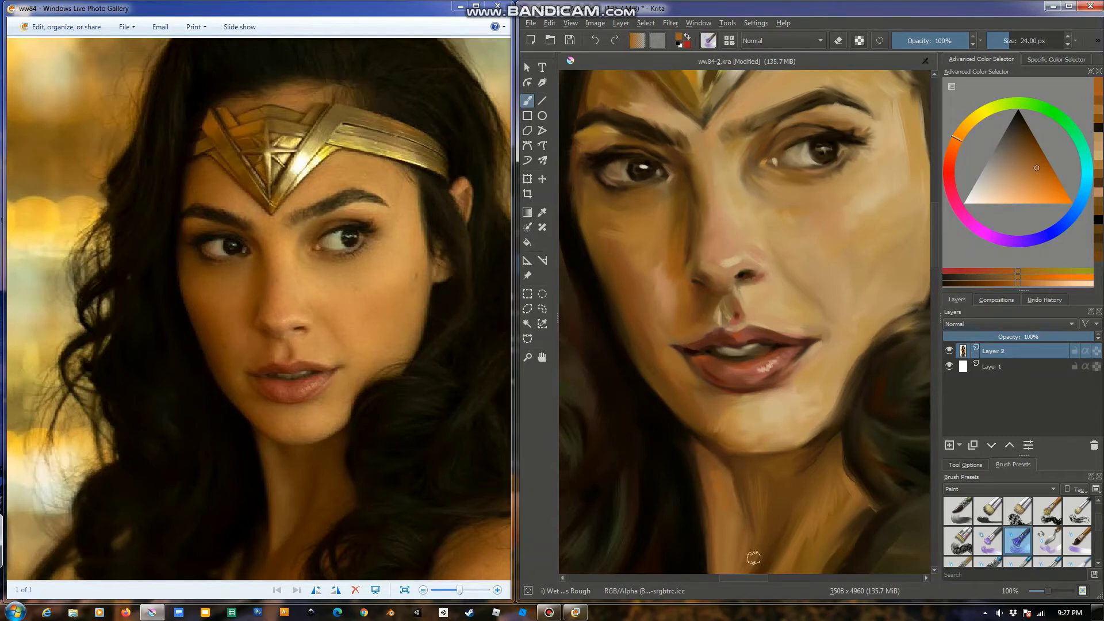
pyautogui.scroll(-3, 754, 558)
pyautogui.scroll(2, 713, 345)
pyautogui.scroll(3, 675, 174)
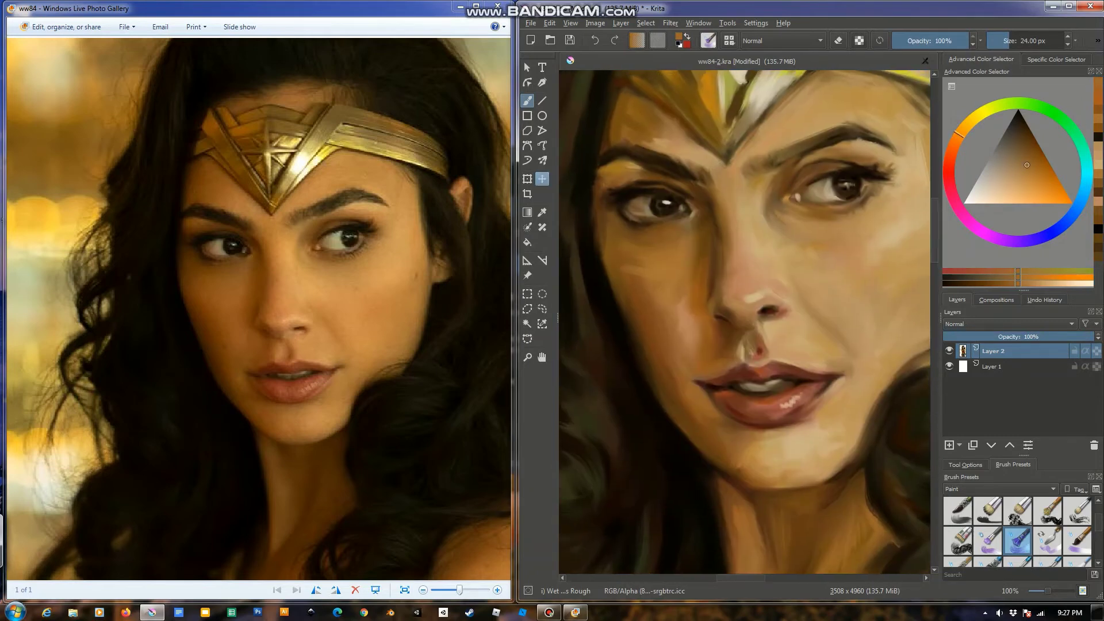
# Copy the left eye to a pasted layer, nudge it right, and merge it down
pyautogui.click(542, 309)
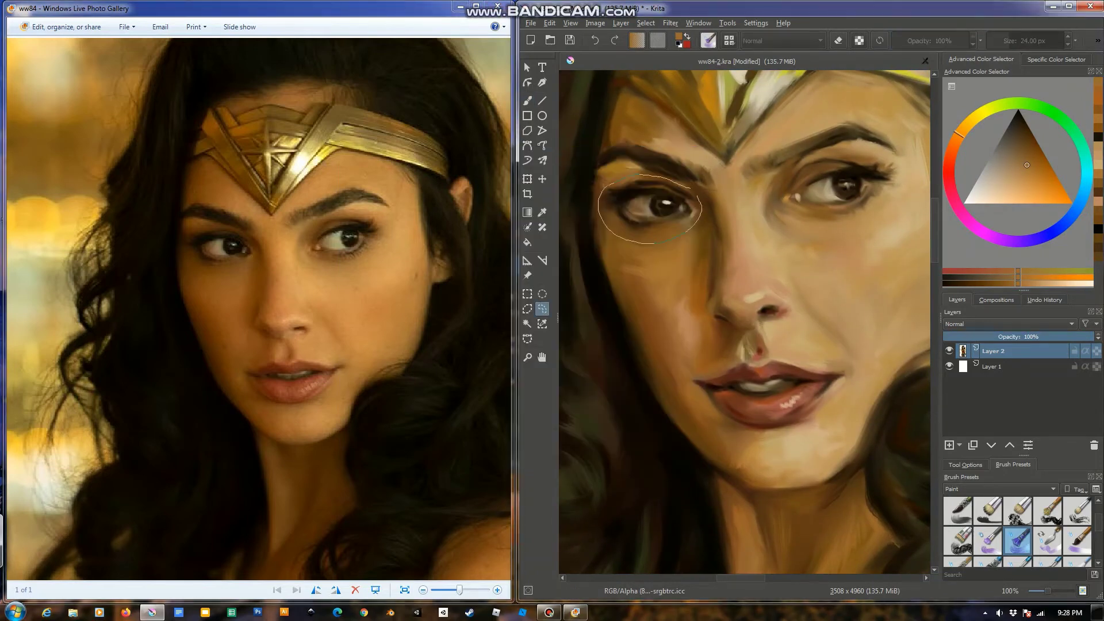
pyautogui.hotkey('ctrl', 'c')
pyautogui.press('t')
pyautogui.click(646, 23)
pyautogui.click(661, 92)
pyautogui.hotkey('ctrl', 'v')
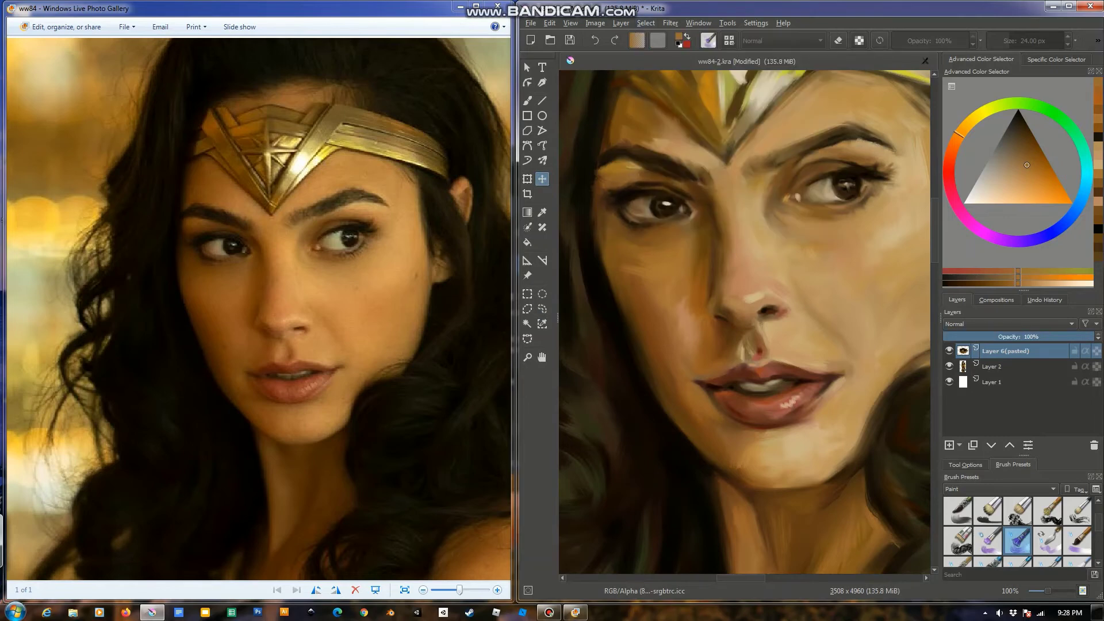
pyautogui.press('Right')
pyautogui.press('Right')
pyautogui.press('Right')
pyautogui.press('-')
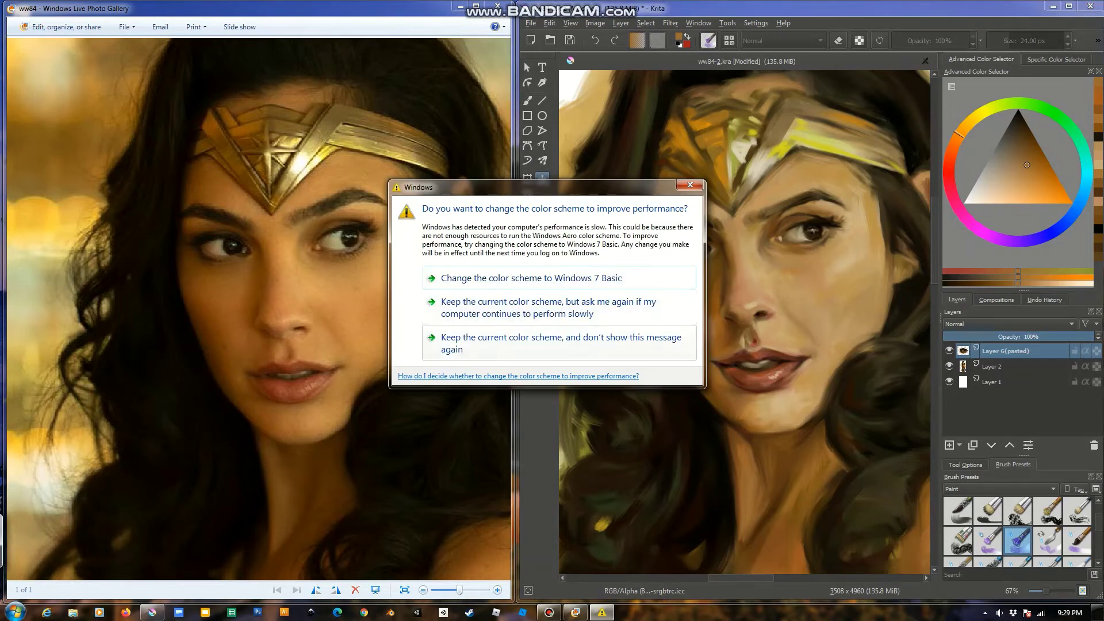
pyautogui.press('Escape')
pyautogui.hotkey('ctrl', 'e')
pyautogui.press('+')
# Sample skin and dark eyebrow tones around the brows
pyautogui.press('b')
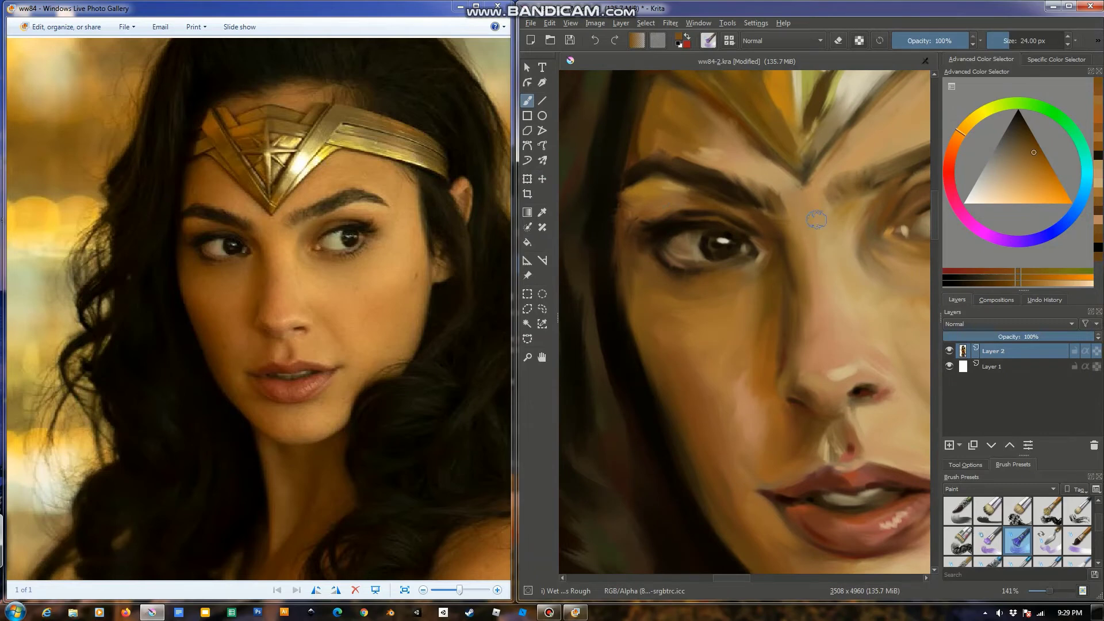
pyautogui.keyDown('ctrl'); pyautogui.click(716, 298); pyautogui.keyUp('ctrl')
pyautogui.keyDown('ctrl'); pyautogui.click(631, 163); pyautogui.keyUp('ctrl')
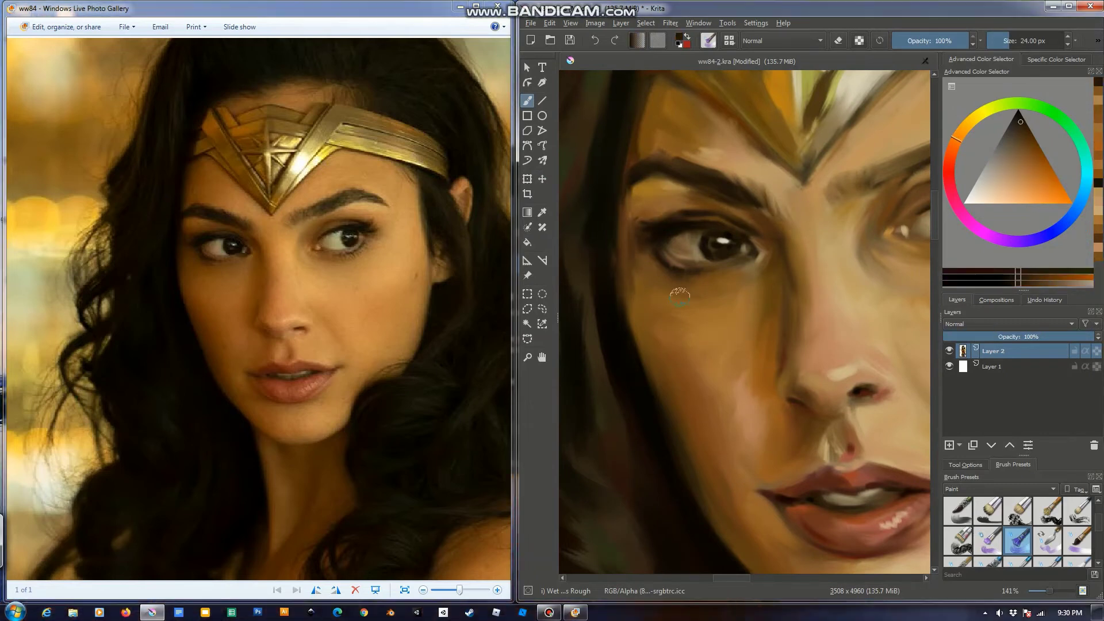
pyautogui.moveTo(677, 291); pyautogui.dragTo(672, 275)
pyautogui.moveTo(712, 173); pyautogui.dragTo(716, 188)
pyautogui.keyDown('ctrl'); pyautogui.click(747, 138); pyautogui.keyUp('ctrl')
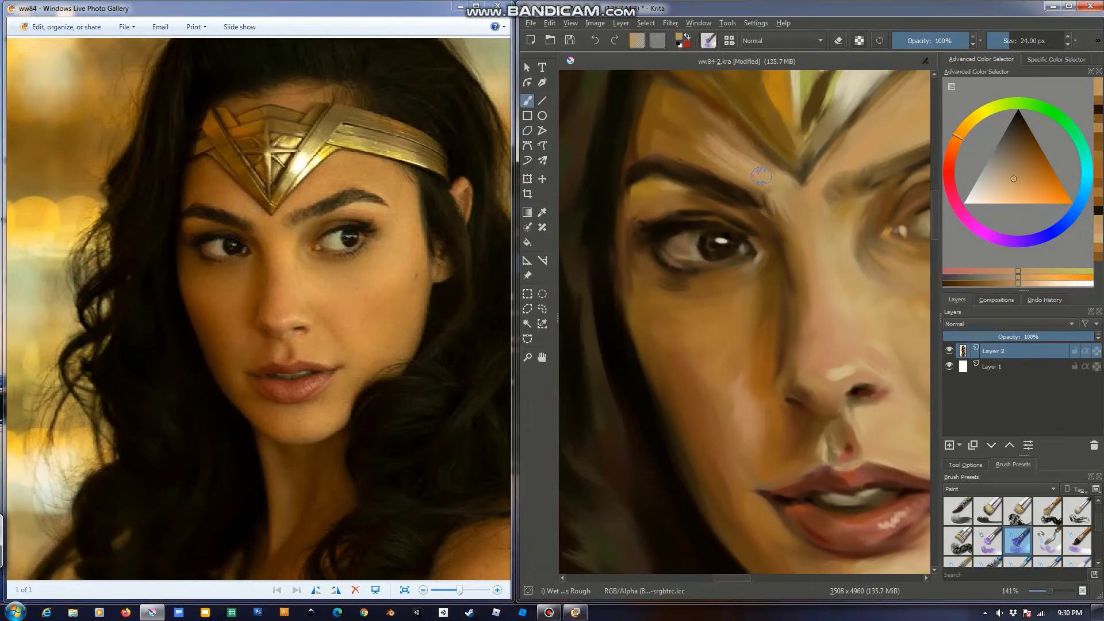
pyautogui.moveTo(700, 127); pyautogui.dragTo(673, 102)
# Paint a thin dark line on the face's left edge and darker eyebrows with a 10 px brush
pyautogui.keyDown('ctrl'); pyautogui.click(733, 208); pyautogui.keyUp('ctrl')
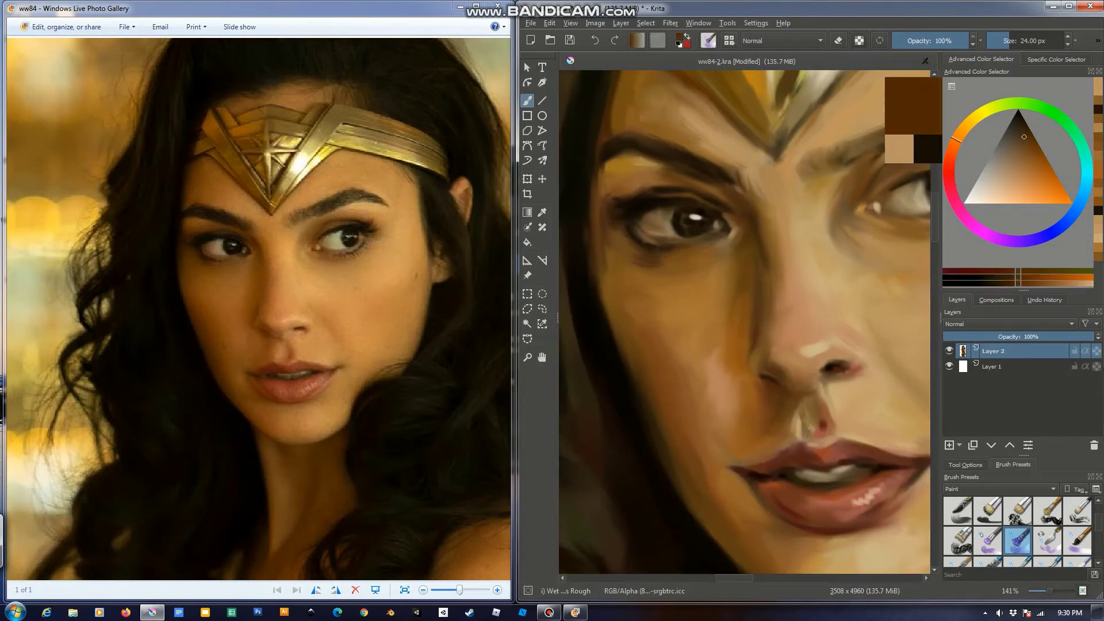
pyautogui.press('[')
pyautogui.press('[')
pyautogui.press('[')
pyautogui.press('[')
pyautogui.keyDown('ctrl'); pyautogui.click(751, 218); pyautogui.keyUp('ctrl')
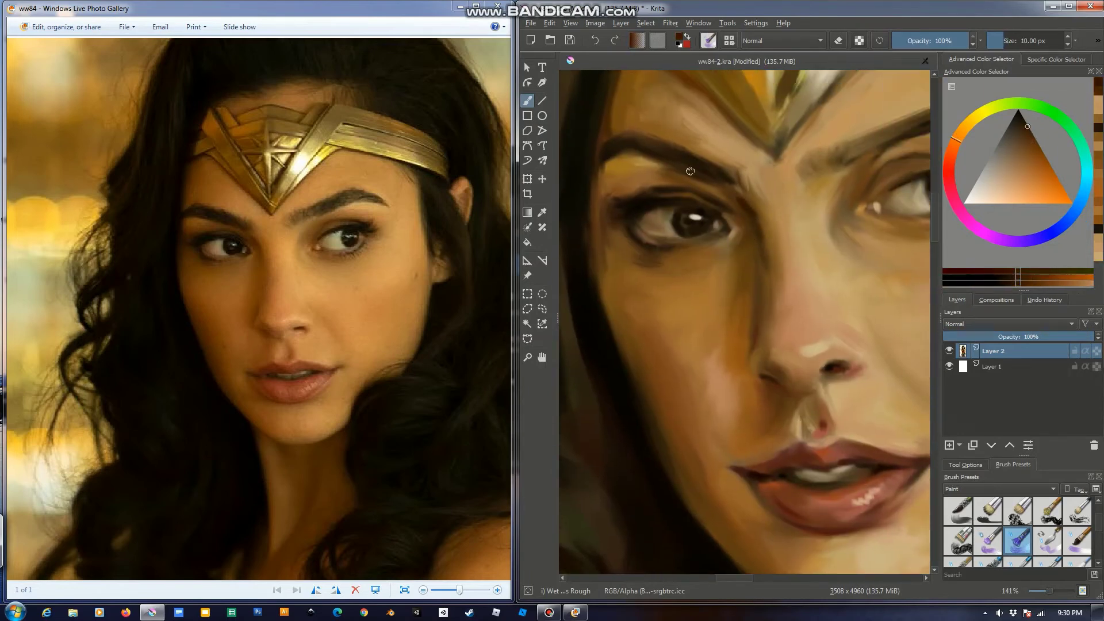
pyautogui.moveTo(599, 171); pyautogui.dragTo(598, 221)
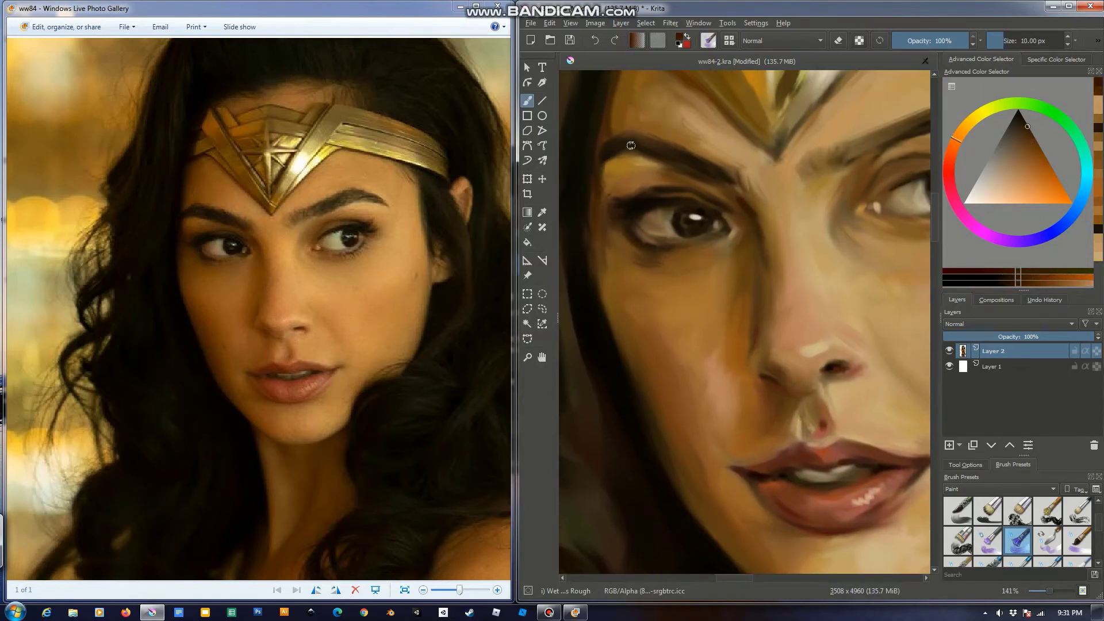
pyautogui.moveTo(749, 191); pyautogui.dragTo(652, 248)
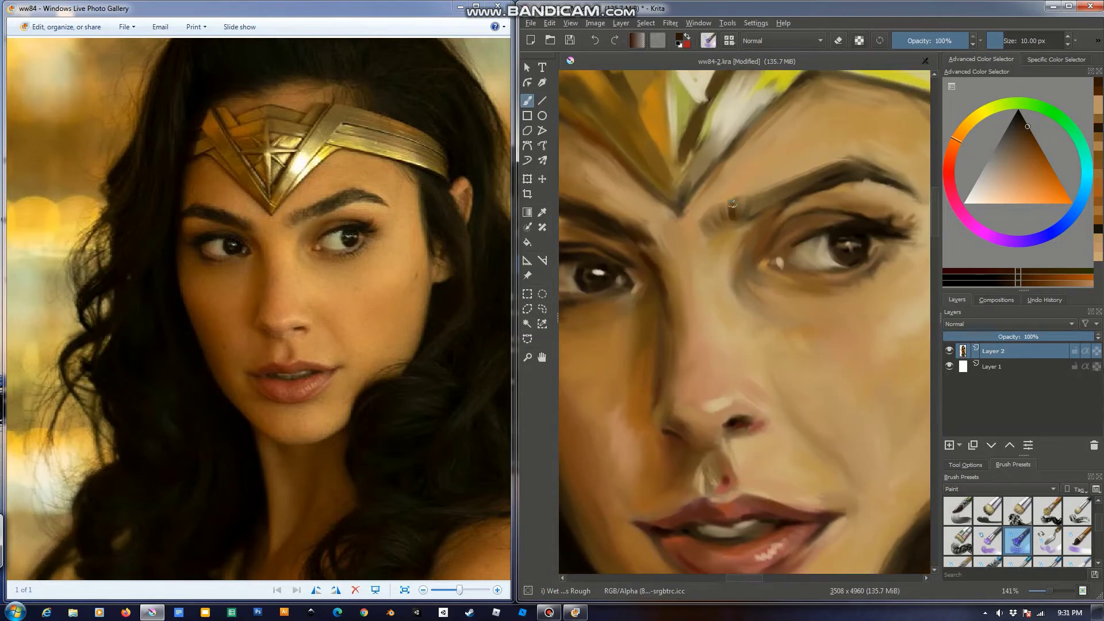
pyautogui.moveTo(742, 197)
pyautogui.mouseDown()
pyautogui.moveTo(722, 221)
pyautogui.moveTo(780, 182)
pyautogui.moveTo(842, 183)
pyautogui.mouseUp()
pyautogui.keyDown('ctrl'); pyautogui.click(782, 190); pyautogui.keyUp('ctrl')
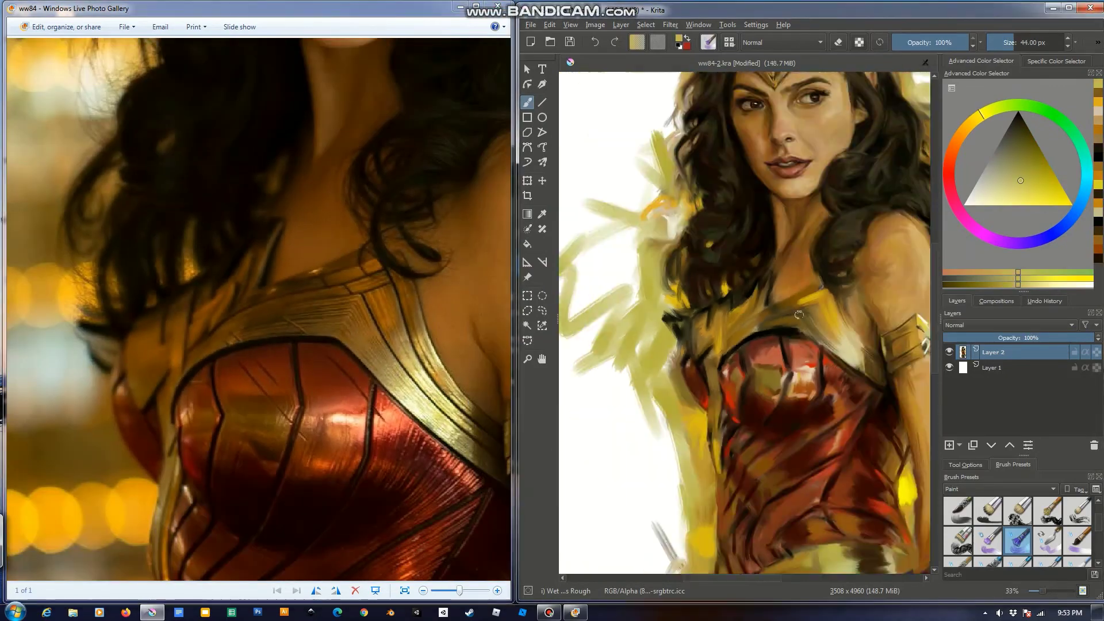
# Paint a small saturated orange stroke over the dark neckline using a smaller brush
pyautogui.scroll(1, 798, 315)
pyautogui.keyDown('ctrl'); pyautogui.click(662, 296); pyautogui.keyUp('ctrl')
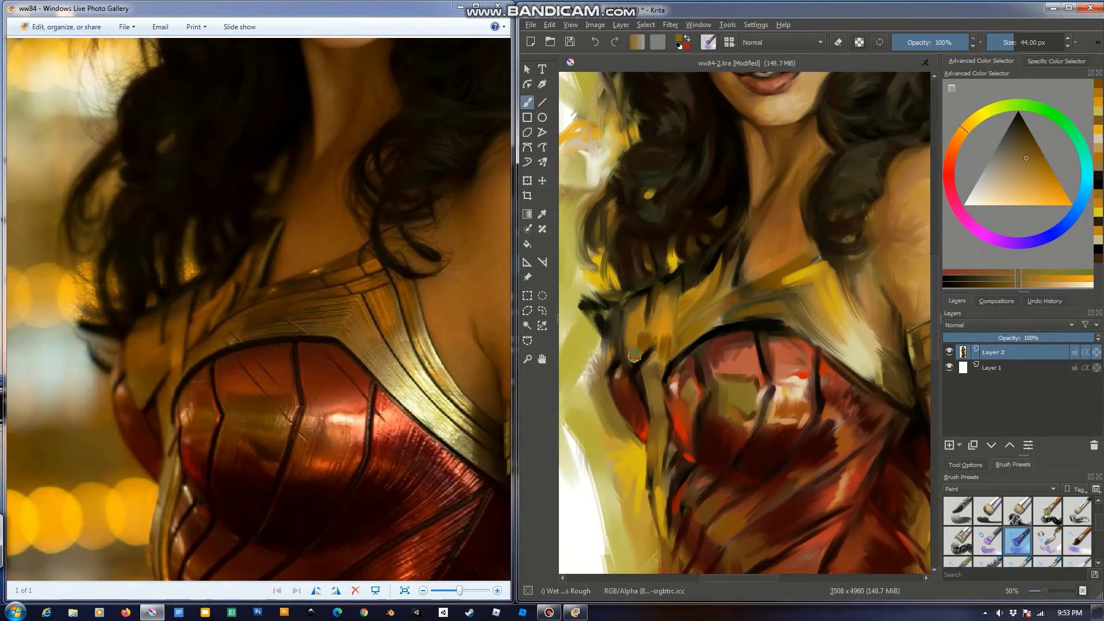
pyautogui.keyDown('ctrl'); pyautogui.click(724, 316); pyautogui.keyUp('ctrl')
pyautogui.keyDown('ctrl'); pyautogui.click(724, 316); pyautogui.keyUp('ctrl')
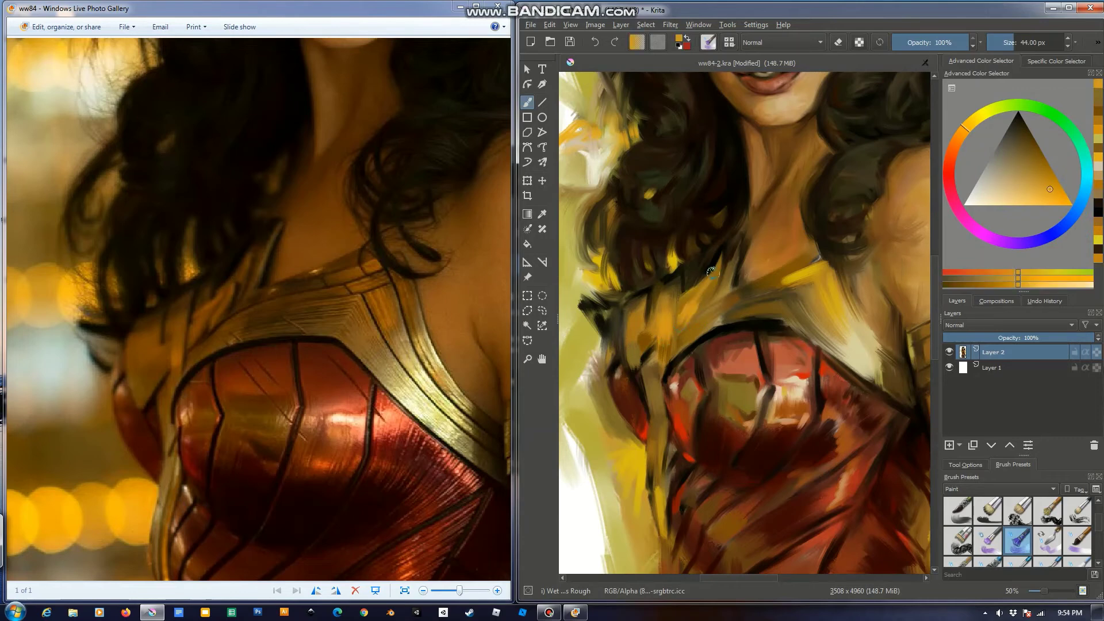
pyautogui.press('[')
pyautogui.press('[')
pyautogui.press('[')
pyautogui.press('[')
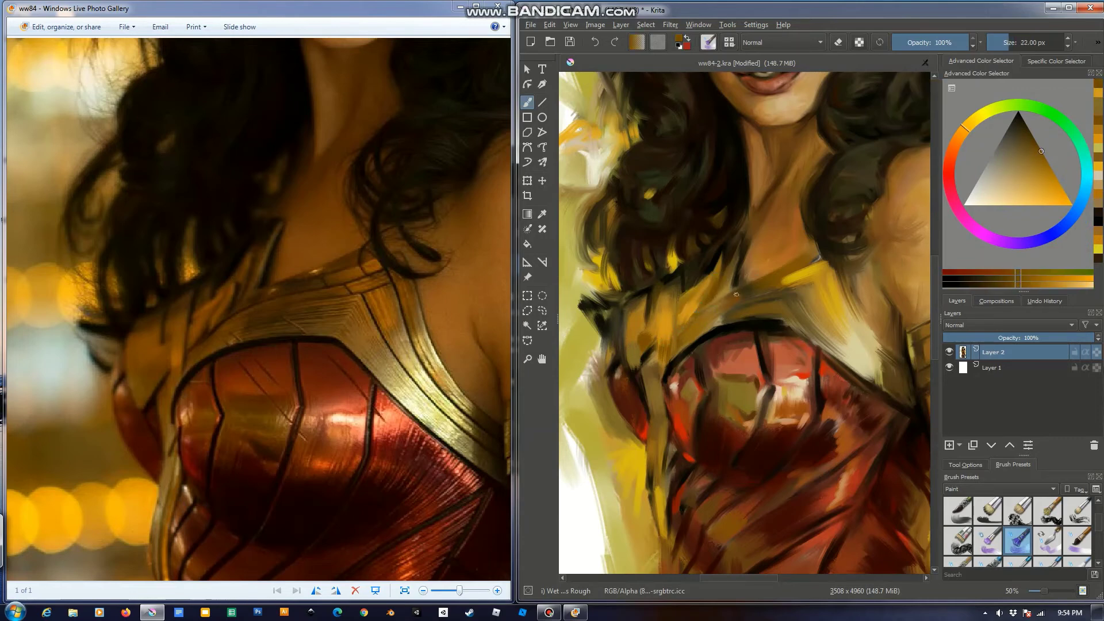
pyautogui.keyDown('ctrl'); pyautogui.click(810, 270); pyautogui.keyUp('ctrl')
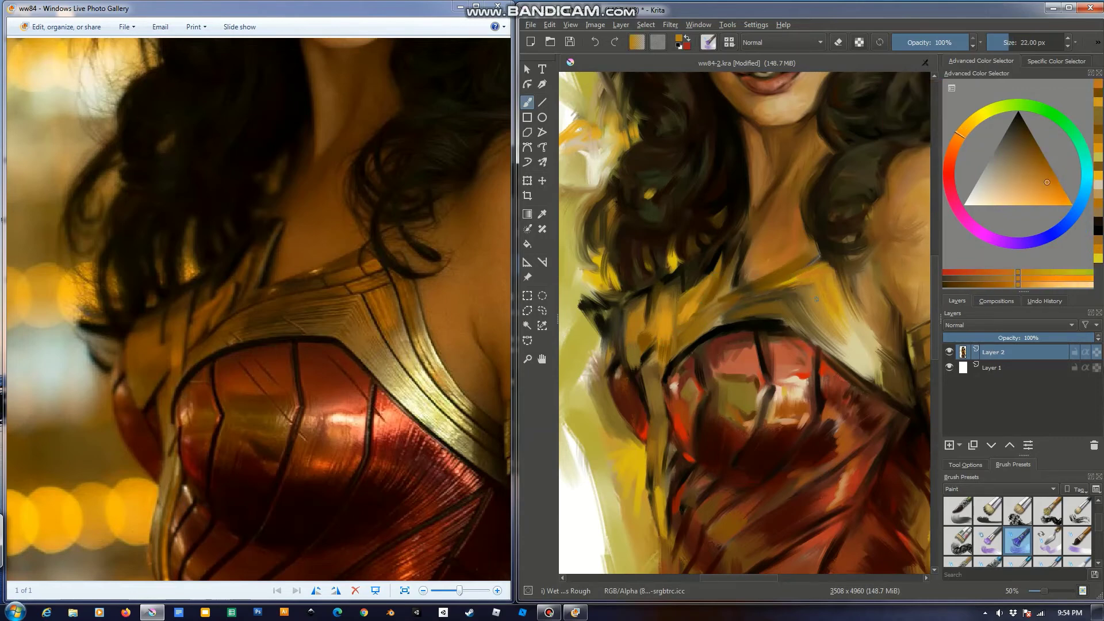
pyautogui.moveTo(741, 315); pyautogui.dragTo(720, 328)
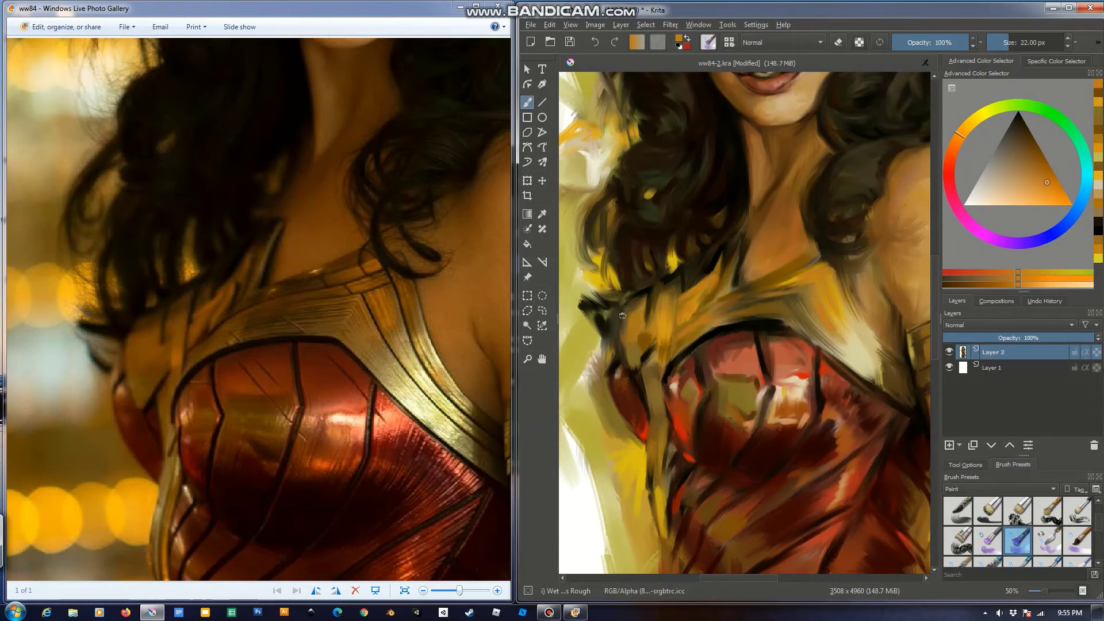
pyautogui.keyDown('ctrl'); pyautogui.click(690, 374); pyautogui.keyUp('ctrl')
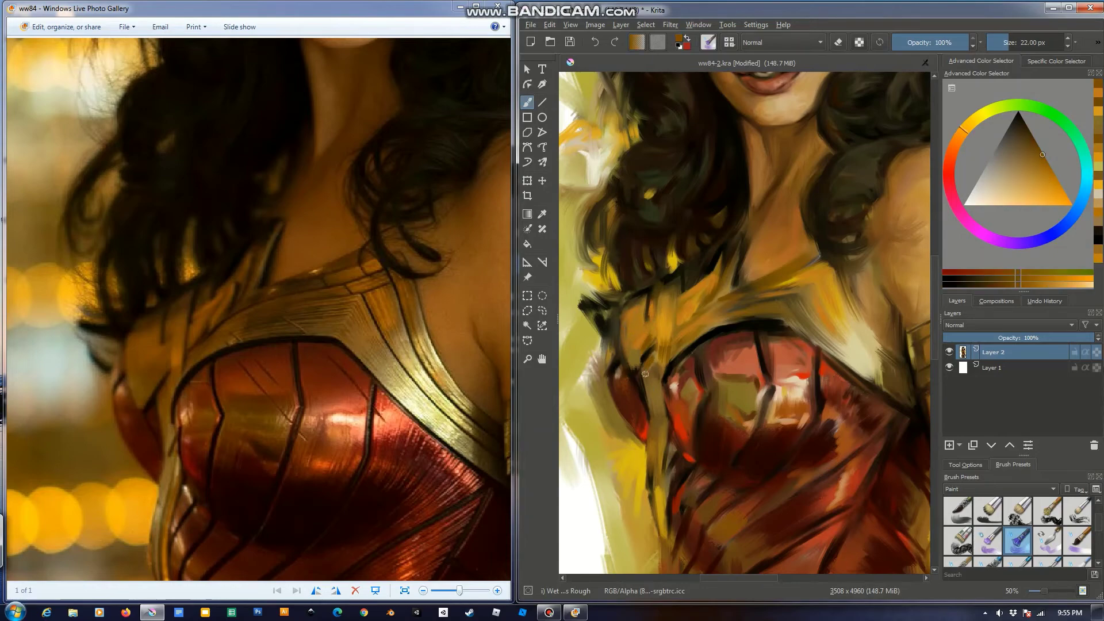
pyautogui.scroll(-2, 693, 373)
# Paint a light highlight on the red breastplate and cover a yellow streak with dark red
pyautogui.moveTo(620, 325); pyautogui.dragTo(649, 374)
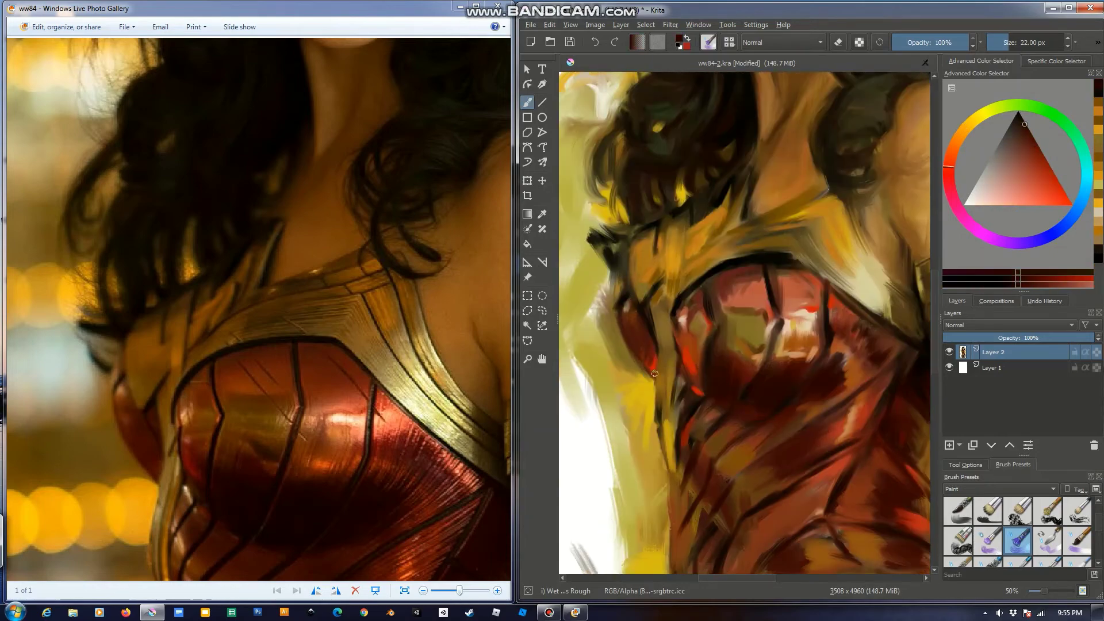
pyautogui.scroll(-2, 698, 383)
pyautogui.keyDown('ctrl'); pyautogui.click(658, 308); pyautogui.keyUp('ctrl')
pyautogui.scroll(-1, 699, 383)
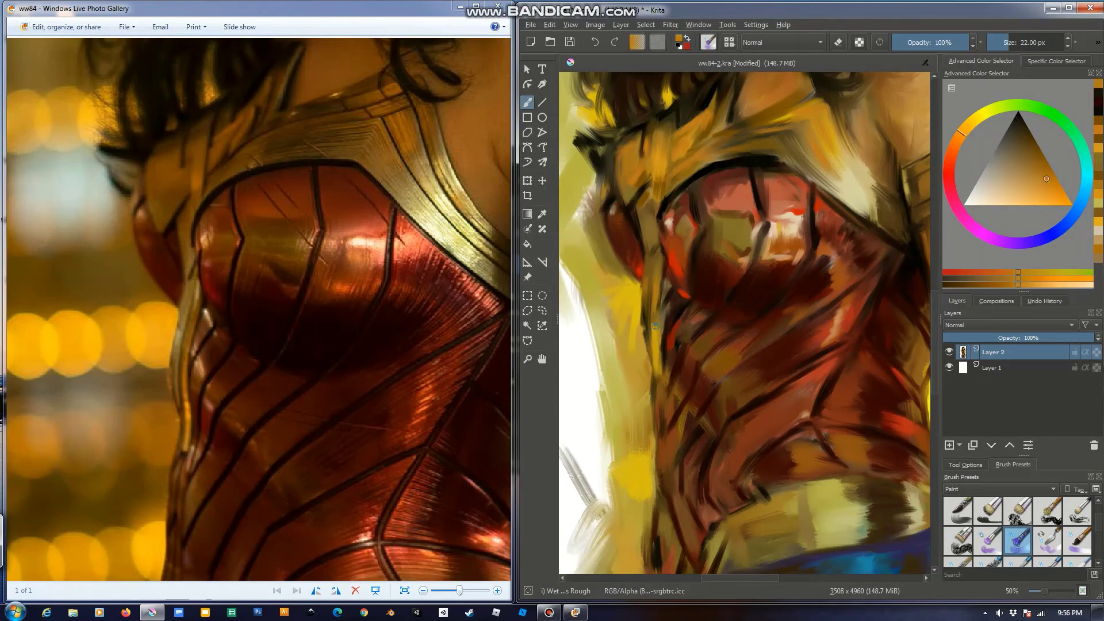
pyautogui.keyDown('ctrl'); pyautogui.click(659, 308); pyautogui.keyUp('ctrl')
pyautogui.keyDown('ctrl'); pyautogui.click(662, 408); pyautogui.keyUp('ctrl')
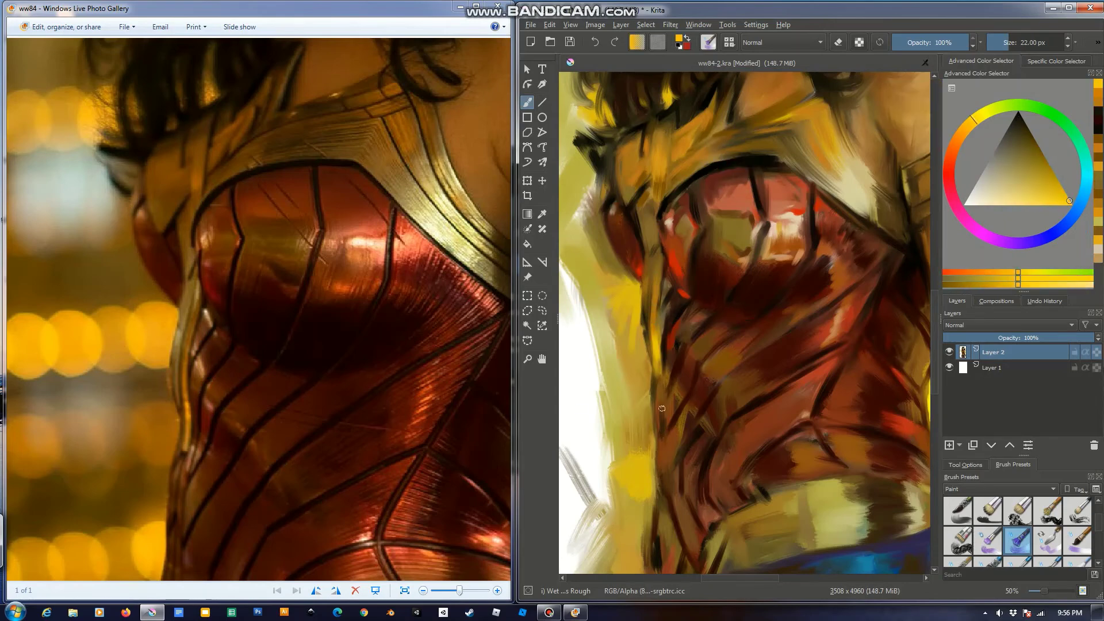
pyautogui.keyDown('ctrl'); pyautogui.click(691, 340); pyautogui.keyUp('ctrl')
pyautogui.moveTo(682, 346); pyautogui.dragTo(667, 323)
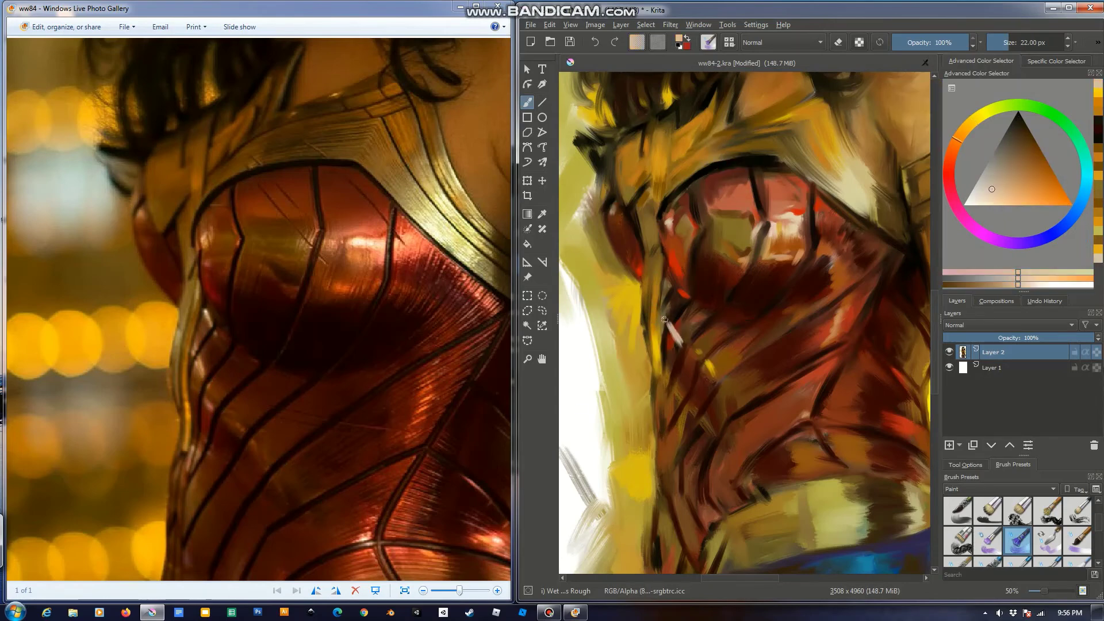
pyautogui.keyDown('ctrl'); pyautogui.click(693, 362); pyautogui.keyUp('ctrl')
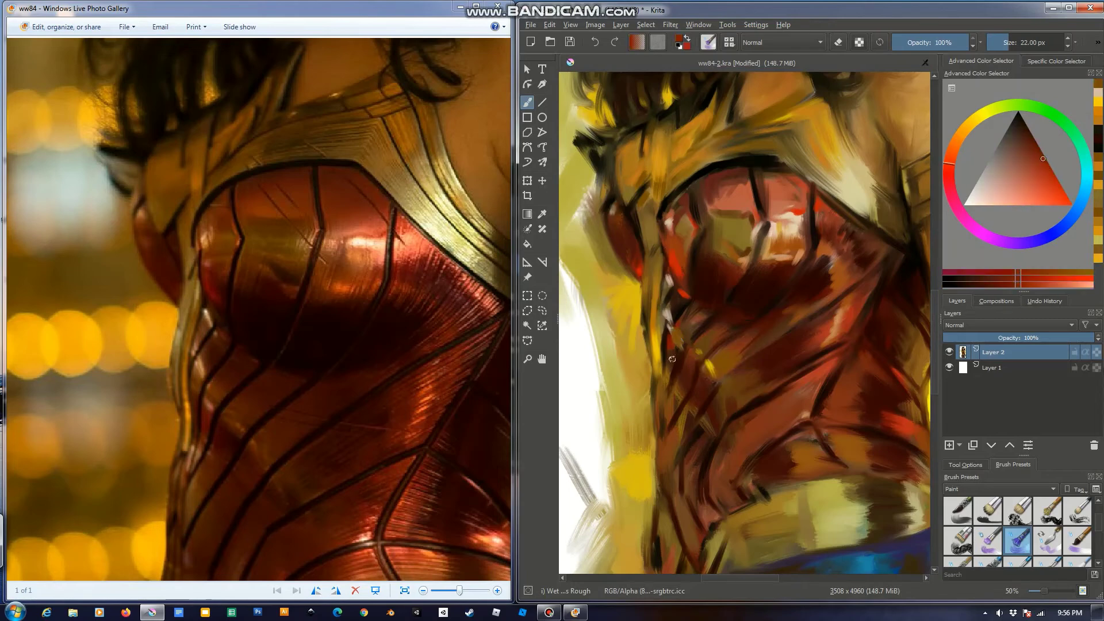
pyautogui.moveTo(693, 363); pyautogui.dragTo(679, 377)
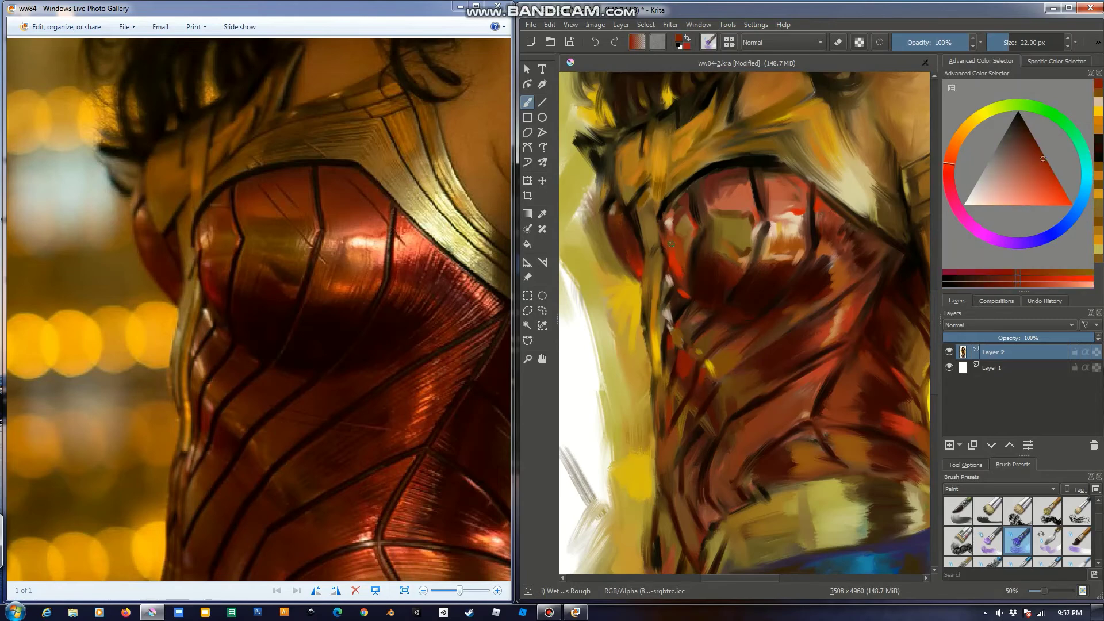
# Darken the belt's top edge with dark brownish strokes
pyautogui.keyDown('ctrl'); pyautogui.click(681, 275); pyautogui.keyUp('ctrl')
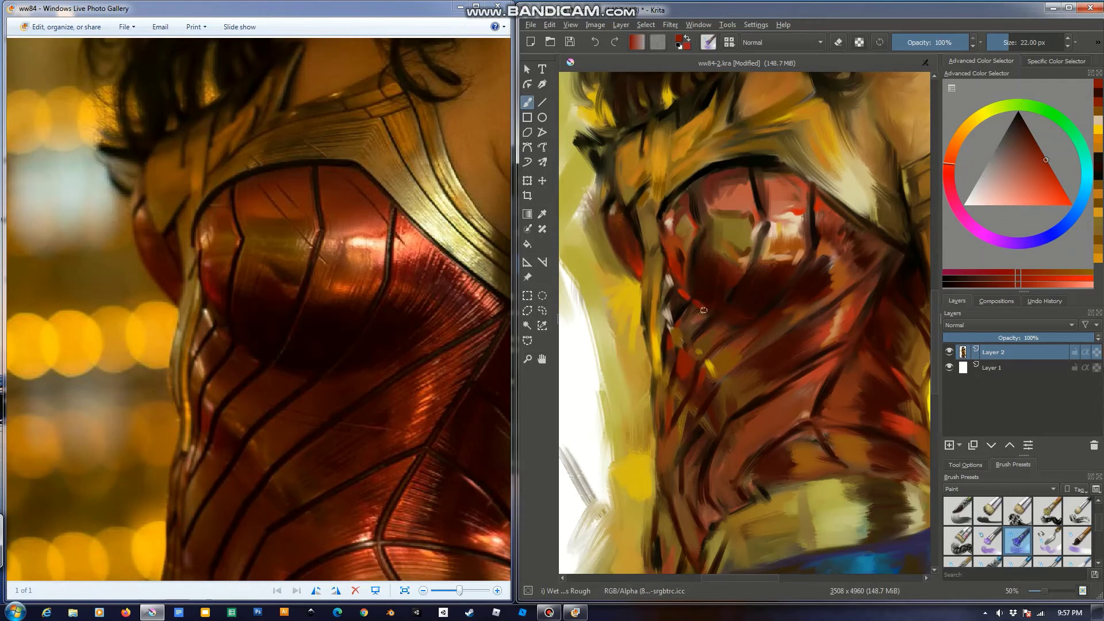
pyautogui.keyDown('ctrl'); pyautogui.click(742, 262); pyautogui.keyUp('ctrl')
pyautogui.keyDown('ctrl'); pyautogui.click(719, 243); pyautogui.keyUp('ctrl')
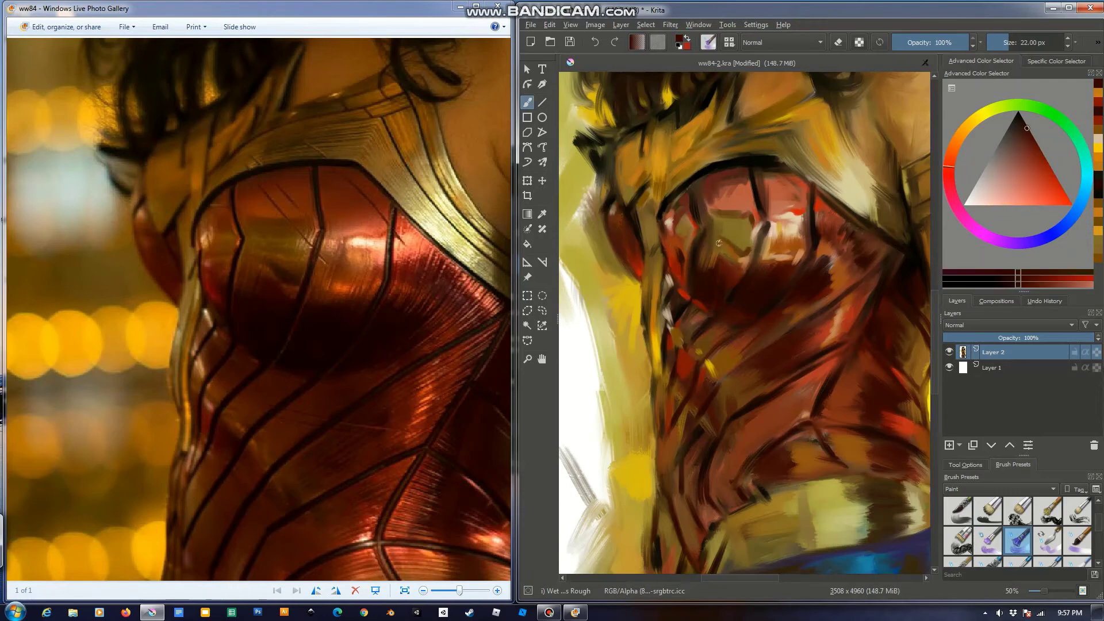
pyautogui.keyDown('ctrl'); pyautogui.click(757, 257); pyautogui.keyUp('ctrl')
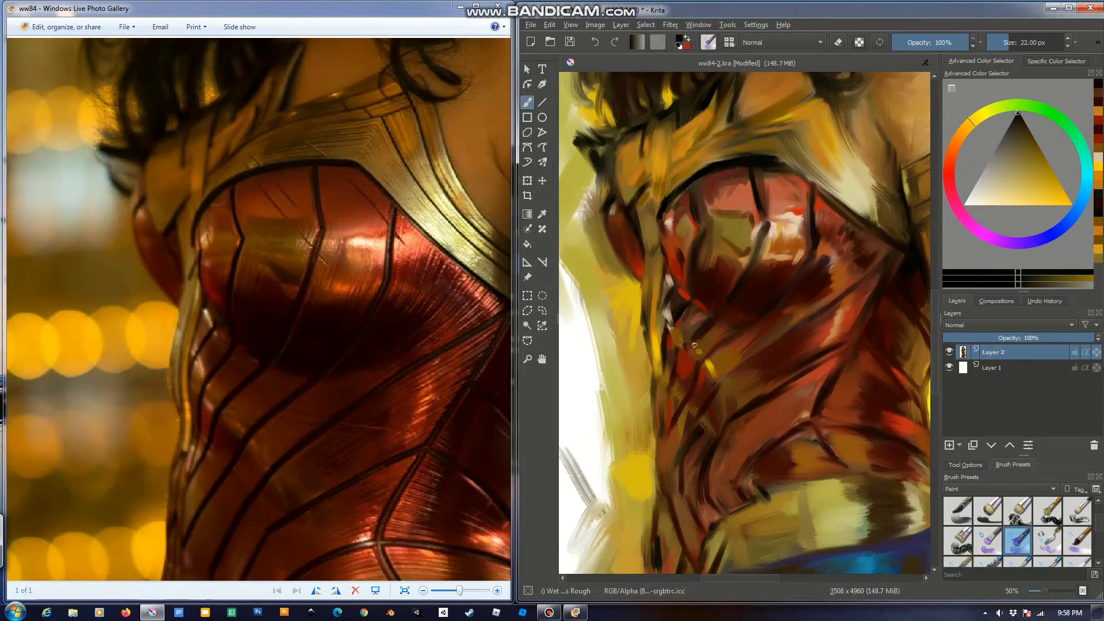
pyautogui.keyDown('ctrl'); pyautogui.click(690, 368); pyautogui.keyUp('ctrl')
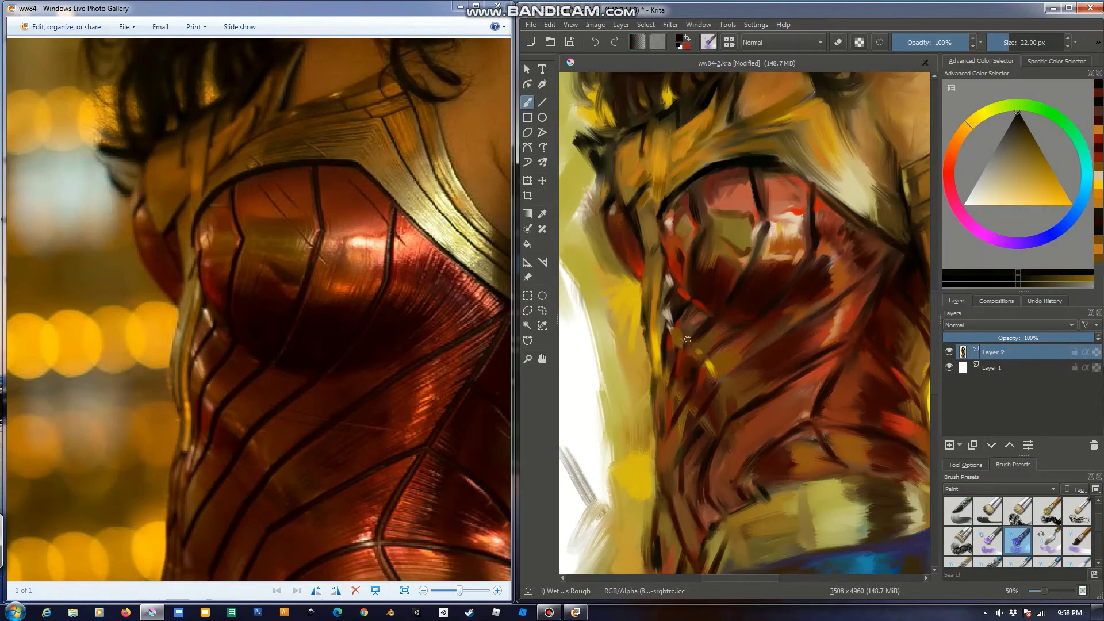
pyautogui.keyDown('ctrl'); pyautogui.click(656, 393); pyautogui.keyUp('ctrl')
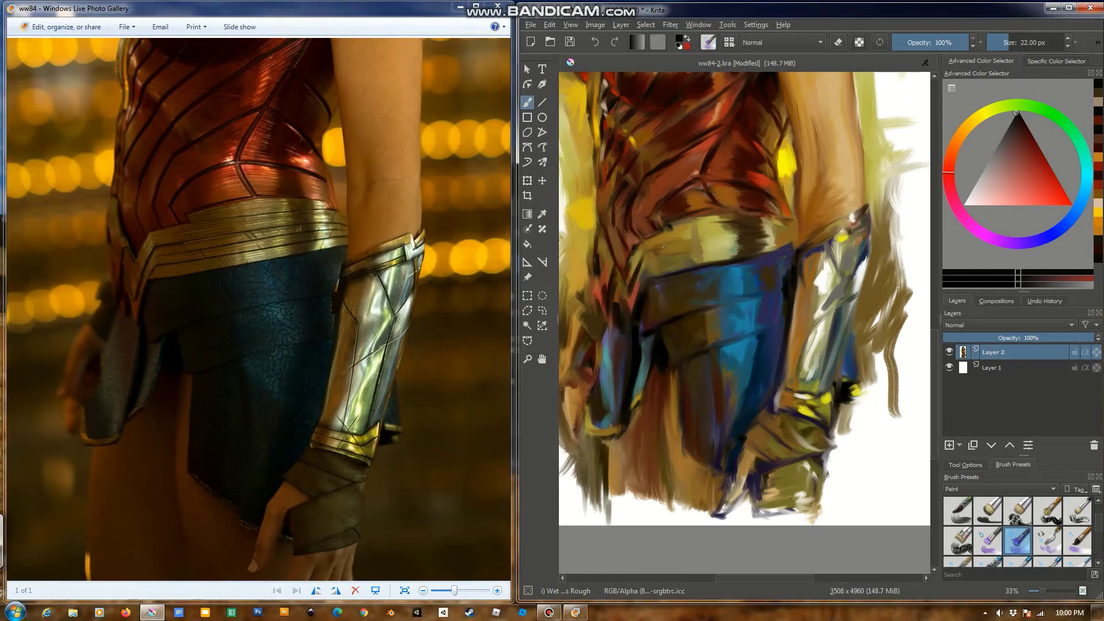
pyautogui.moveTo(656, 262); pyautogui.dragTo(798, 232)
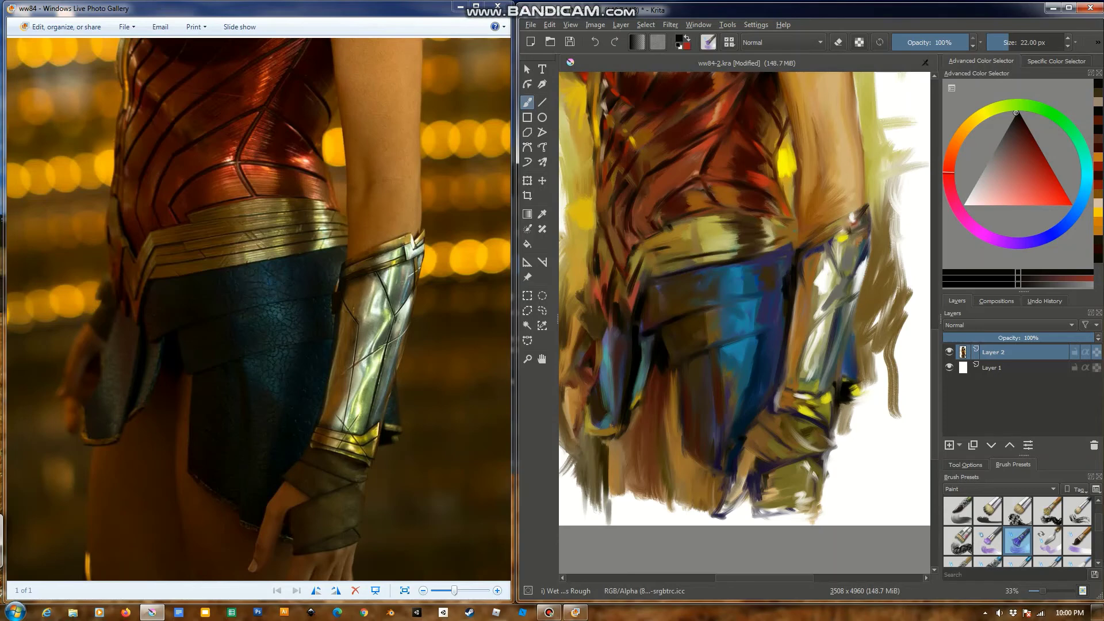
pyautogui.moveTo(661, 247); pyautogui.dragTo(778, 229)
# Try a near-black stroke on the bracer's white edge, undo it, and resample greyish browns
pyautogui.keyDown('ctrl'); pyautogui.click(830, 234); pyautogui.keyUp('ctrl')
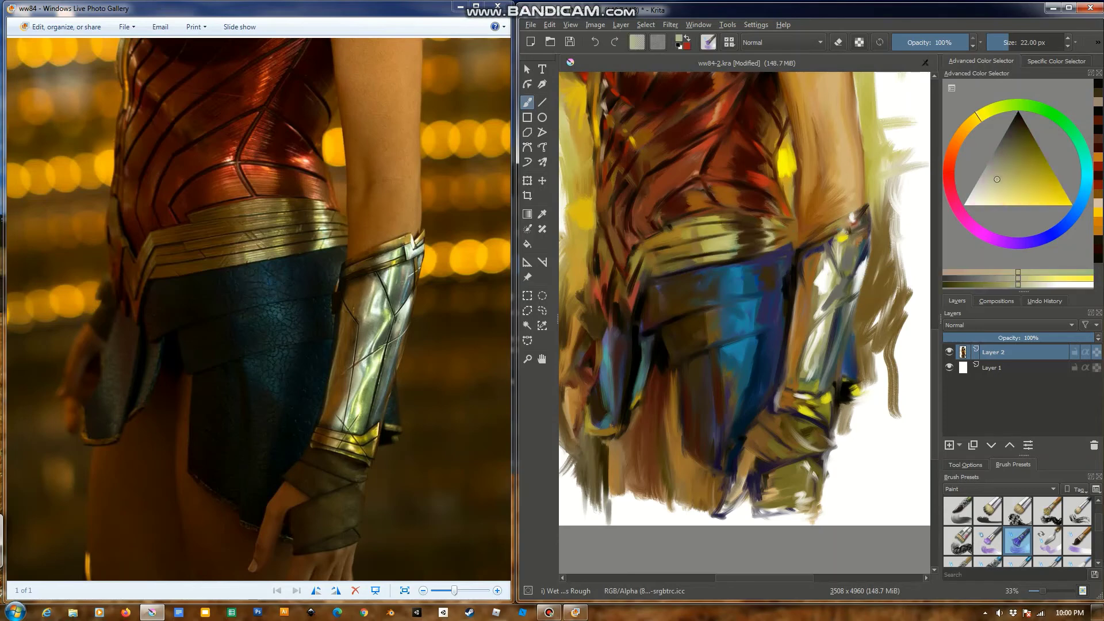
pyautogui.keyDown('ctrl'); pyautogui.click(802, 256); pyautogui.keyUp('ctrl')
pyautogui.keyDown('ctrl'); pyautogui.click(813, 254); pyautogui.keyUp('ctrl')
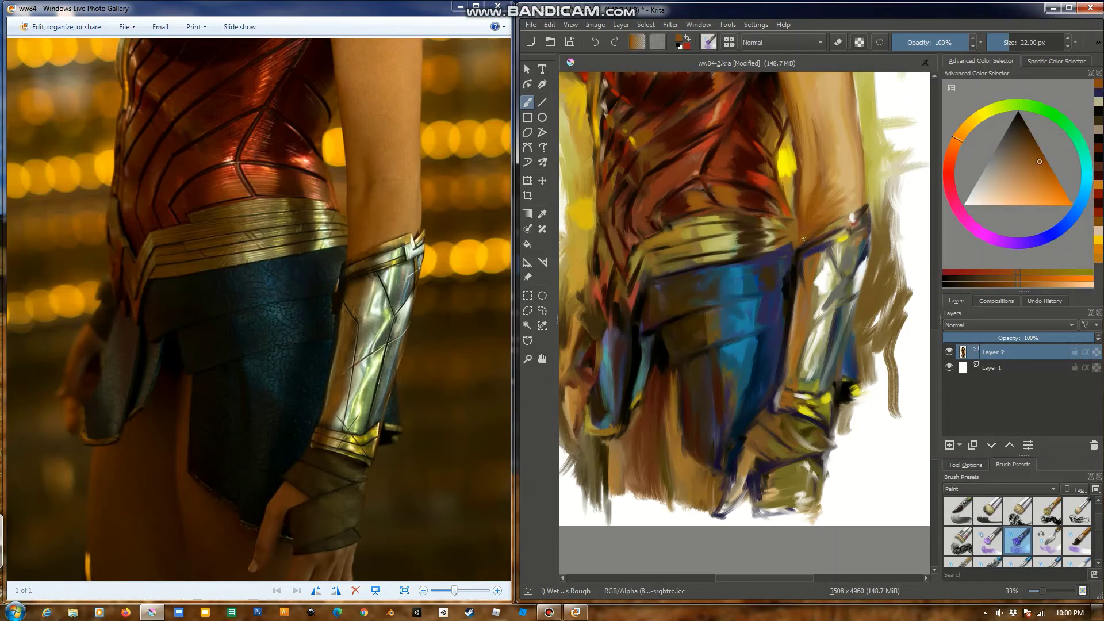
pyautogui.keyDown('ctrl'); pyautogui.click(833, 221); pyautogui.keyUp('ctrl')
pyautogui.keyDown('ctrl'); pyautogui.click(817, 241); pyautogui.keyUp('ctrl')
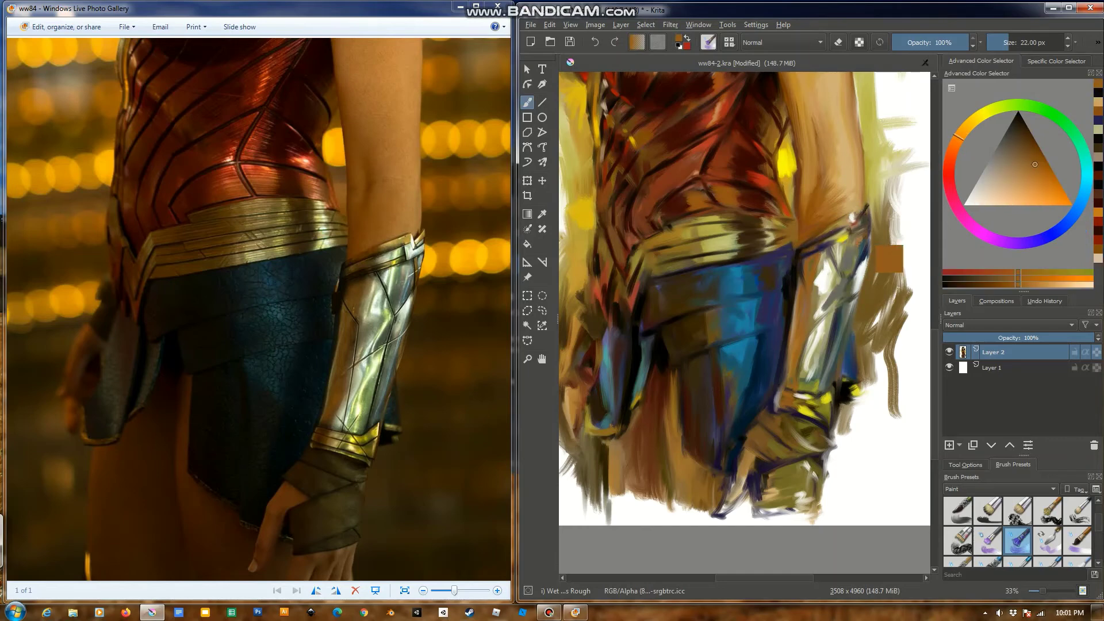
pyautogui.keyDown('ctrl'); pyautogui.click(805, 250); pyautogui.keyUp('ctrl')
pyautogui.keyDown('ctrl'); pyautogui.click(796, 257); pyautogui.keyUp('ctrl')
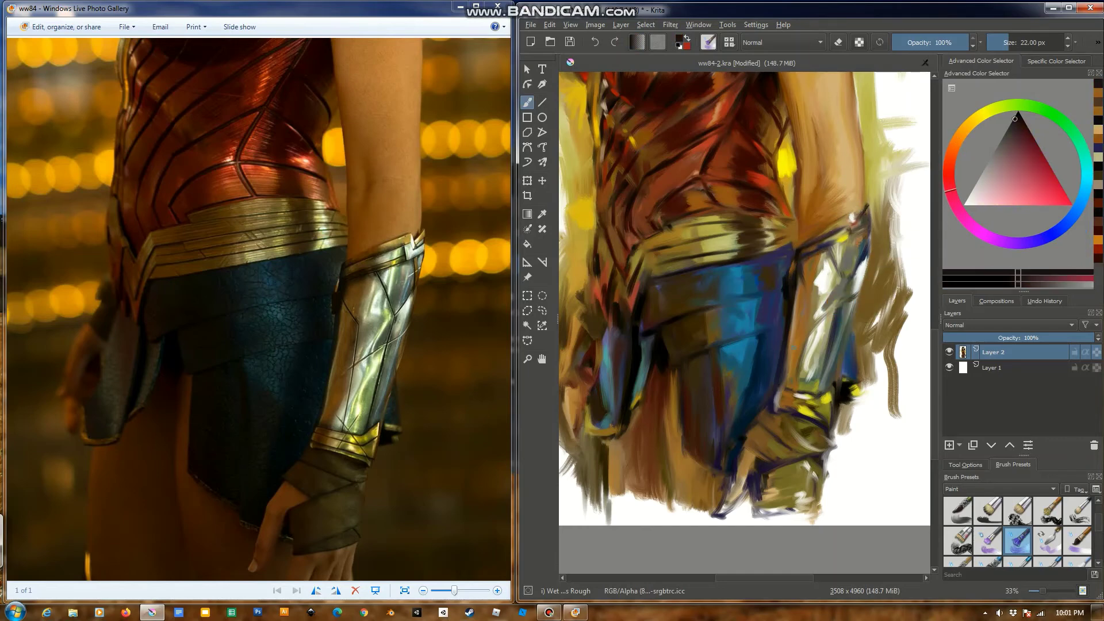
pyautogui.keyDown('ctrl'); pyautogui.click(786, 304); pyautogui.keyUp('ctrl')
pyautogui.keyDown('ctrl'); pyautogui.click(788, 247); pyautogui.keyUp('ctrl')
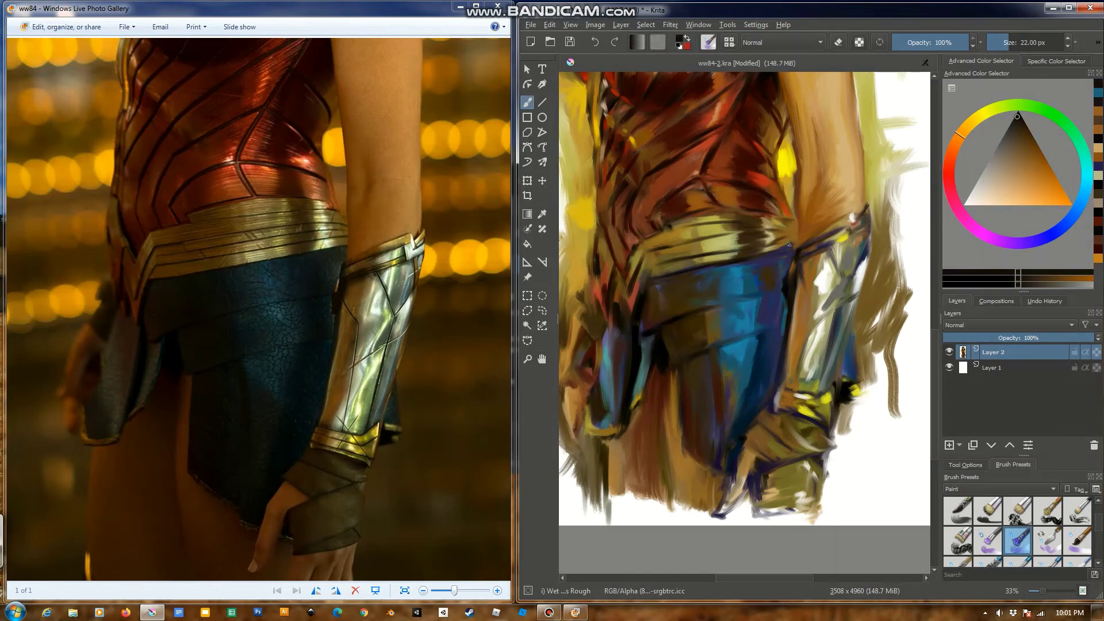
pyautogui.moveTo(841, 304); pyautogui.dragTo(793, 345)
pyautogui.hotkey('ctrl', 'z')
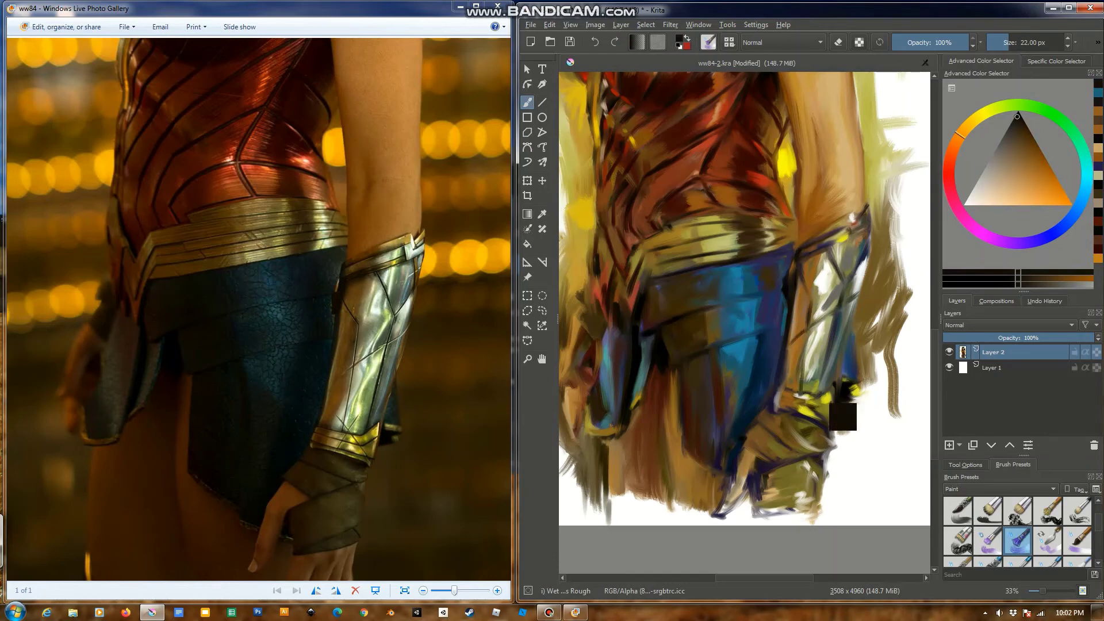
pyautogui.keyDown('ctrl'); pyautogui.click(845, 411); pyautogui.keyUp('ctrl')
pyautogui.keyDown('ctrl'); pyautogui.click(795, 395); pyautogui.keyUp('ctrl')
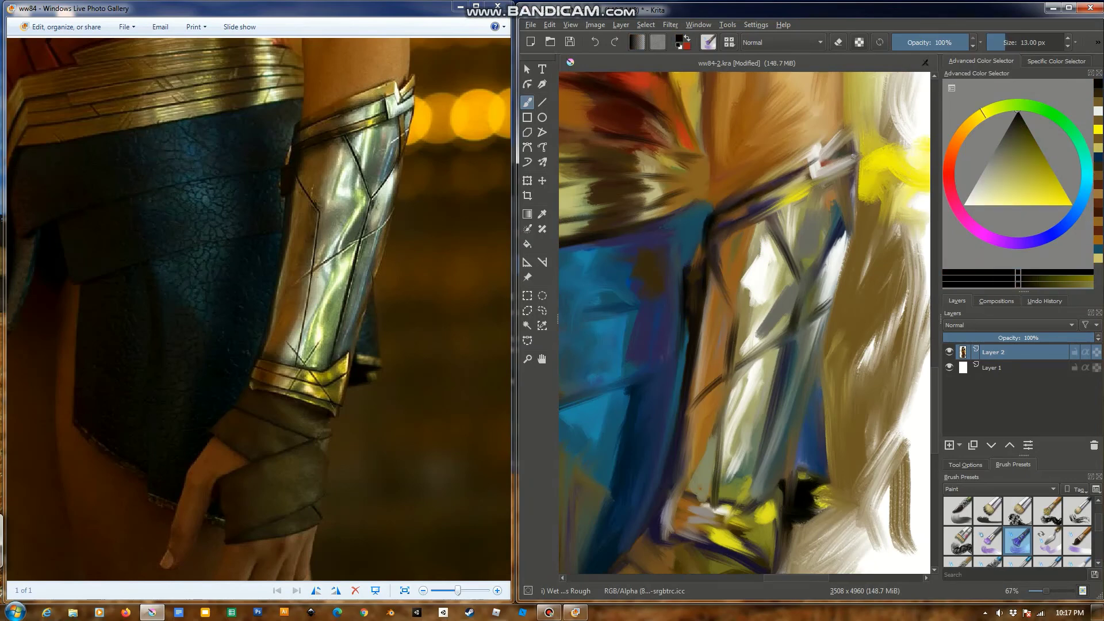
# Paint dark outline strokes along the bracer's white and yellow edges, sampling a dark tone
pyautogui.moveTo(854, 156)
pyautogui.mouseDown()
pyautogui.moveTo(842, 168)
pyautogui.moveTo(844, 233)
pyautogui.moveTo(766, 207)
pyautogui.mouseUp()
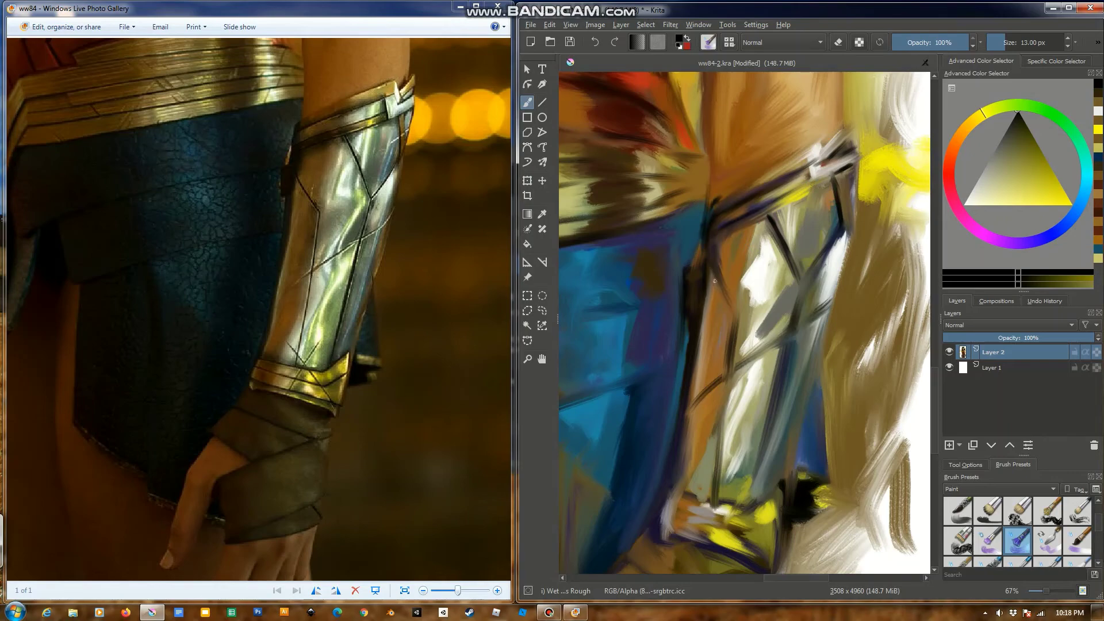
pyautogui.scroll(-3, 714, 281)
pyautogui.moveTo(706, 334); pyautogui.dragTo(802, 345)
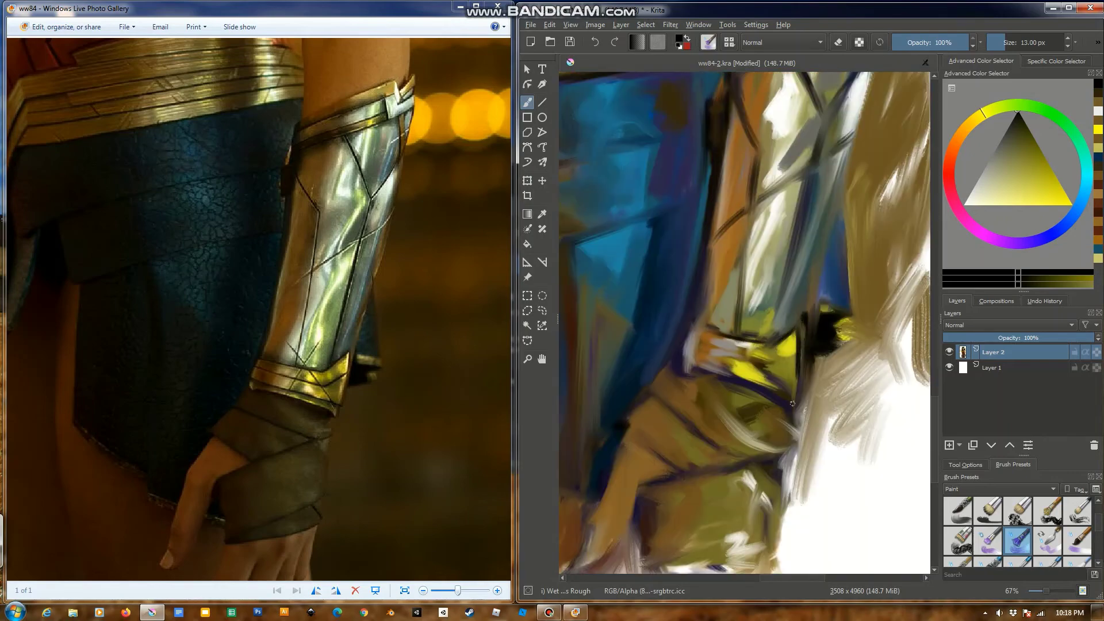
pyautogui.keyDown('ctrl'); pyautogui.click(795, 334); pyautogui.keyUp('ctrl')
pyautogui.keyDown('ctrl'); pyautogui.click(797, 344); pyautogui.keyUp('ctrl')
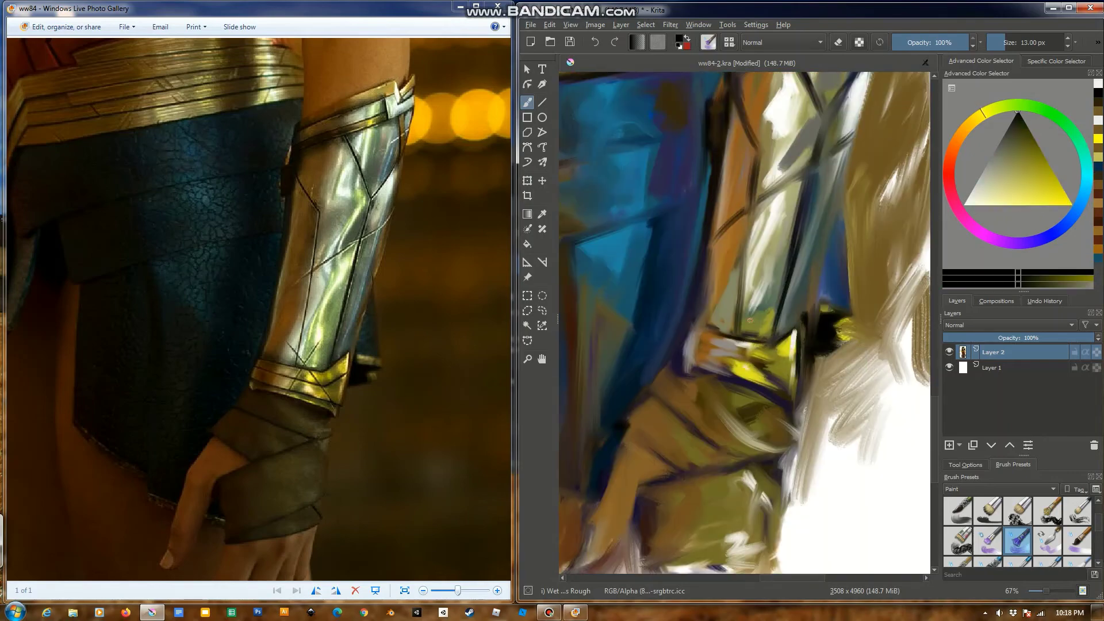
pyautogui.moveTo(761, 326)
pyautogui.mouseDown()
pyautogui.moveTo(727, 365)
pyautogui.moveTo(779, 406)
pyautogui.mouseUp()
# Darken the edges of the olive block below the bracer with dark strokes
pyautogui.moveTo(655, 388); pyautogui.dragTo(763, 416)
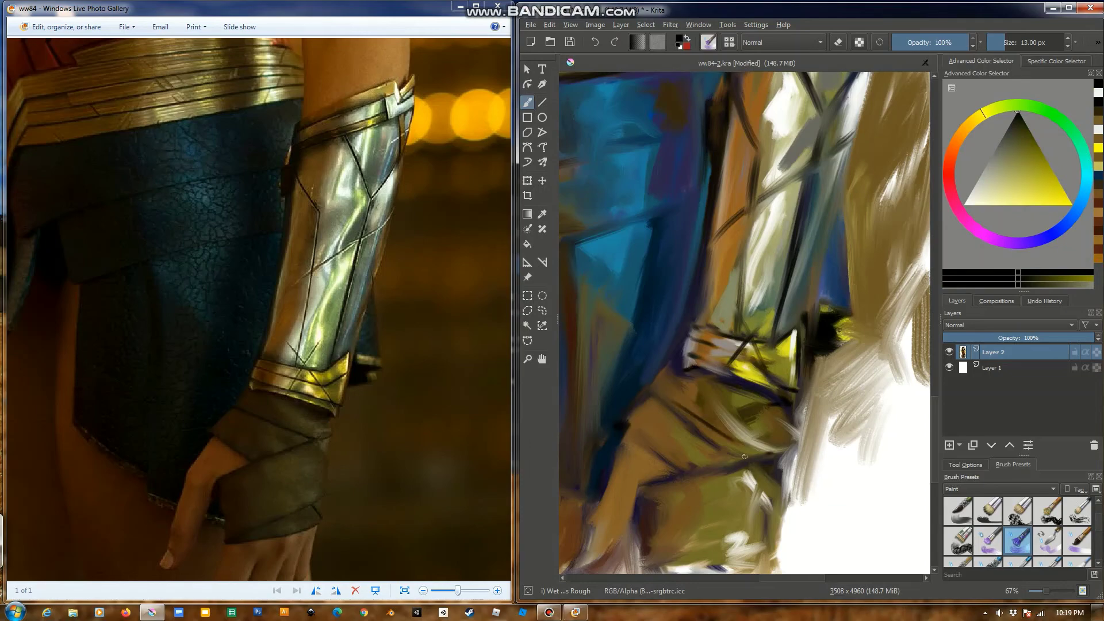
pyautogui.moveTo(745, 456); pyautogui.dragTo(683, 467)
pyautogui.moveTo(666, 368)
pyautogui.mouseDown()
pyautogui.moveTo(624, 414)
pyautogui.moveTo(628, 469)
pyautogui.mouseUp()
pyautogui.press('c')
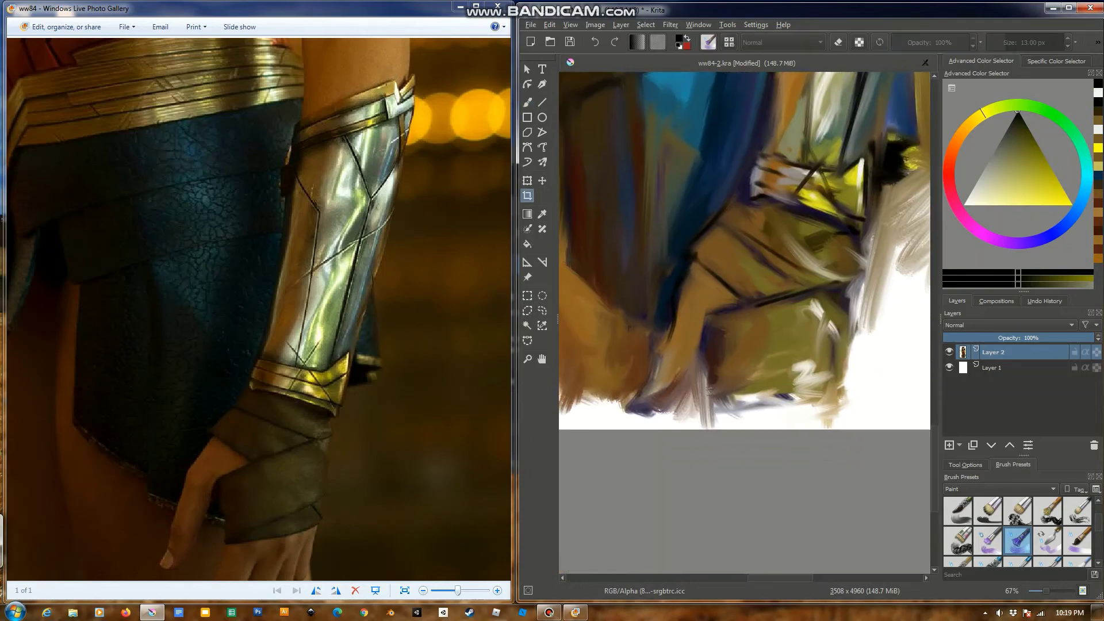
pyautogui.press('b')
pyautogui.moveTo(712, 335); pyautogui.dragTo(800, 373)
pyautogui.moveTo(845, 293)
pyautogui.mouseDown()
pyautogui.moveTo(836, 368)
pyautogui.moveTo(788, 411)
pyautogui.mouseUp()
pyautogui.moveTo(816, 394); pyautogui.dragTo(745, 403)
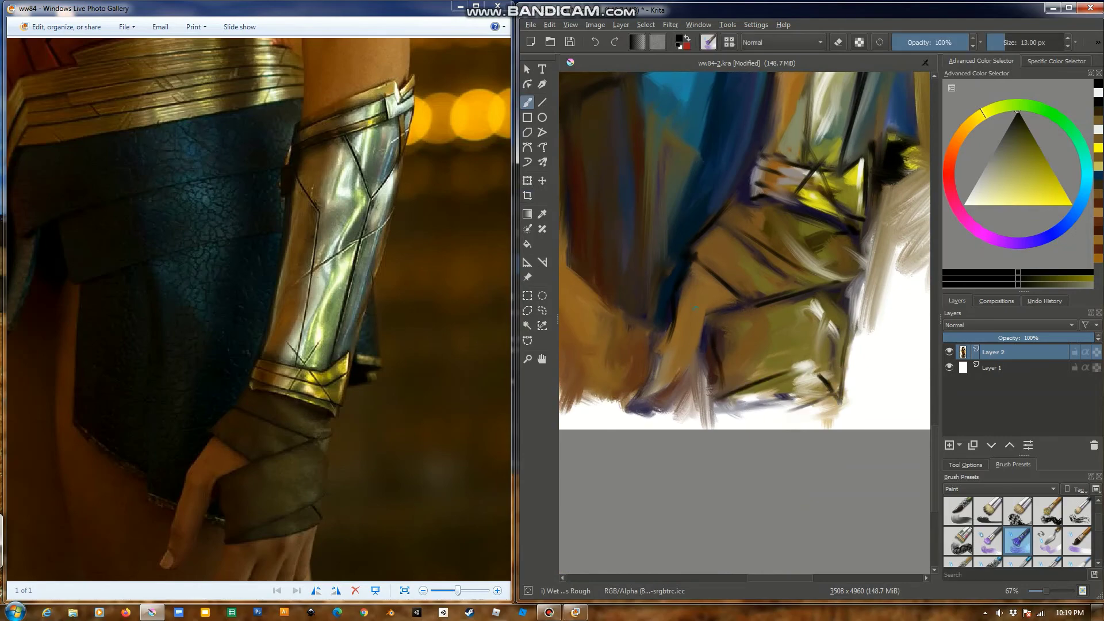
# Add brownish-orange and yellow strokes along the bracer's lower edge
pyautogui.keyDown('ctrl'); pyautogui.click(694, 309); pyautogui.keyUp('ctrl')
pyautogui.moveTo(679, 296); pyautogui.dragTo(653, 377)
pyautogui.moveTo(724, 397)
pyautogui.mouseDown()
pyautogui.moveTo(773, 403)
pyautogui.moveTo(737, 412)
pyautogui.mouseUp()
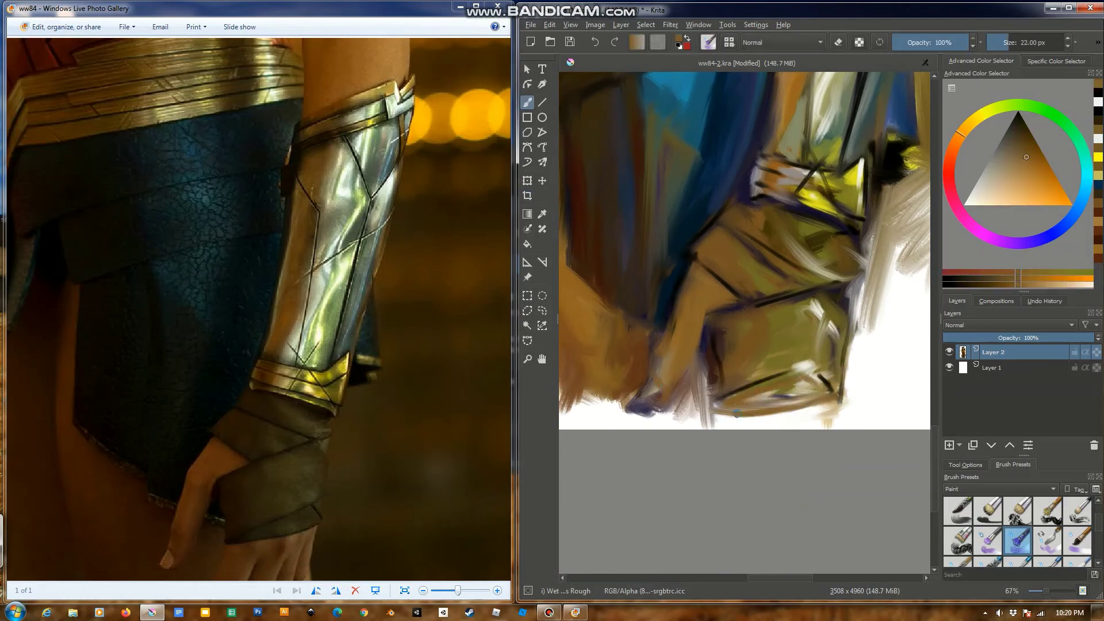
pyautogui.keyDown('ctrl'); pyautogui.click(737, 413); pyautogui.keyUp('ctrl')
pyautogui.moveTo(836, 397); pyautogui.dragTo(708, 411)
# Paint light grey highlights on the bracer
pyautogui.scroll(2, 776, 345)
pyautogui.keyDown('ctrl'); pyautogui.click(811, 309); pyautogui.keyUp('ctrl')
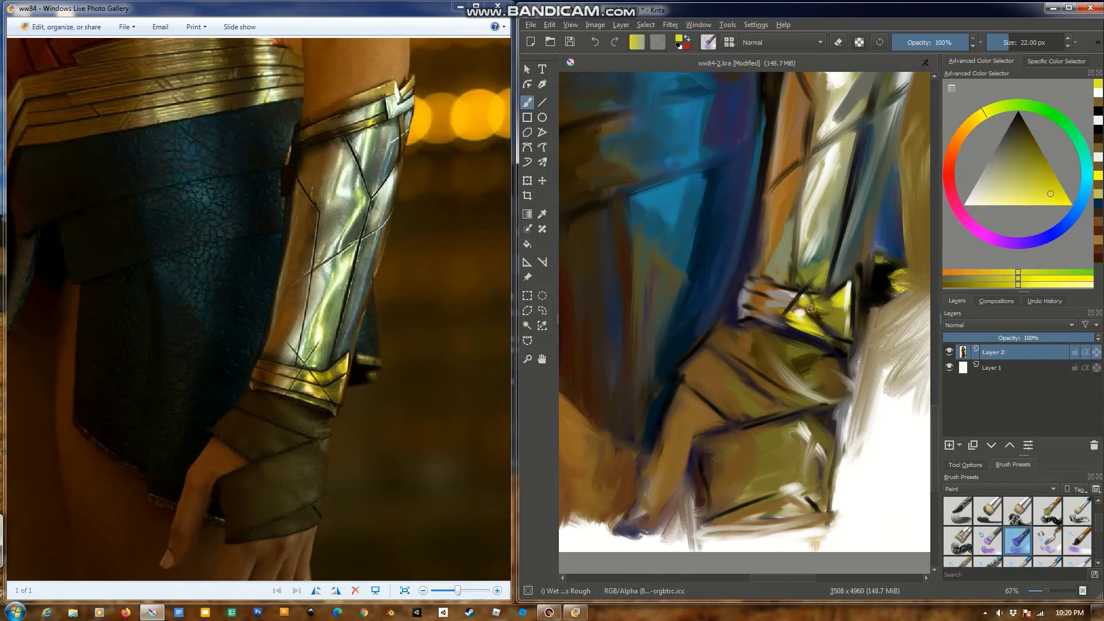
pyautogui.keyDown('ctrl'); pyautogui.click(844, 357); pyautogui.keyUp('ctrl')
pyautogui.scroll(3, 805, 322)
pyautogui.moveTo(828, 253); pyautogui.dragTo(808, 368)
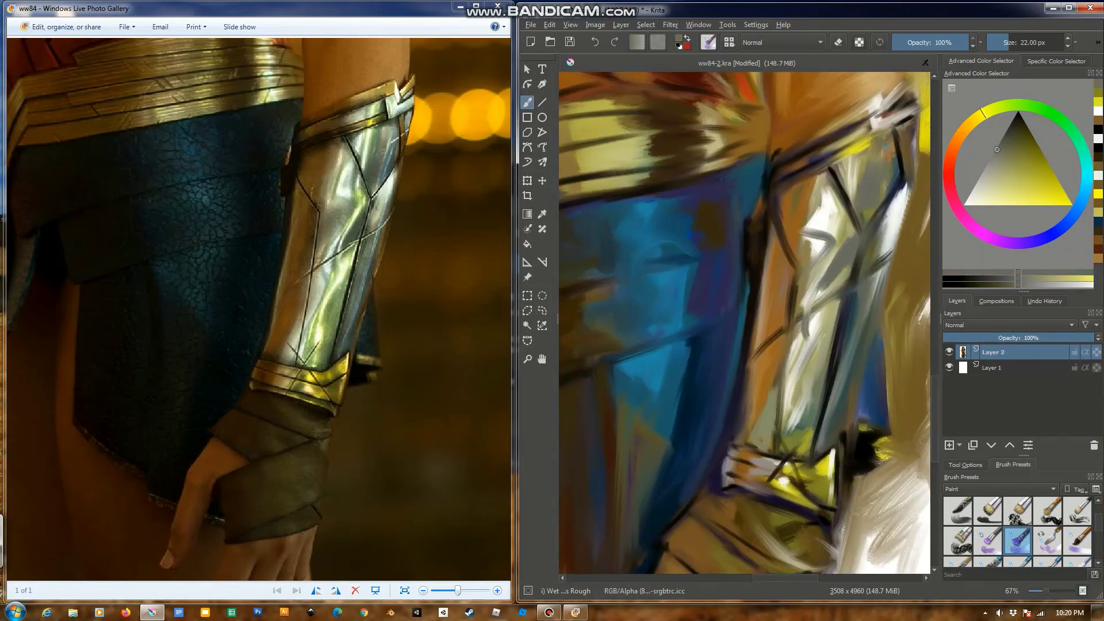
# Add olive-green streaks down the bracer and light highlights on its upper part
pyautogui.keyDown('ctrl'); pyautogui.click(914, 132); pyautogui.keyUp('ctrl')
pyautogui.moveTo(833, 313); pyautogui.dragTo(805, 451)
pyautogui.moveTo(817, 276); pyautogui.dragTo(784, 414)
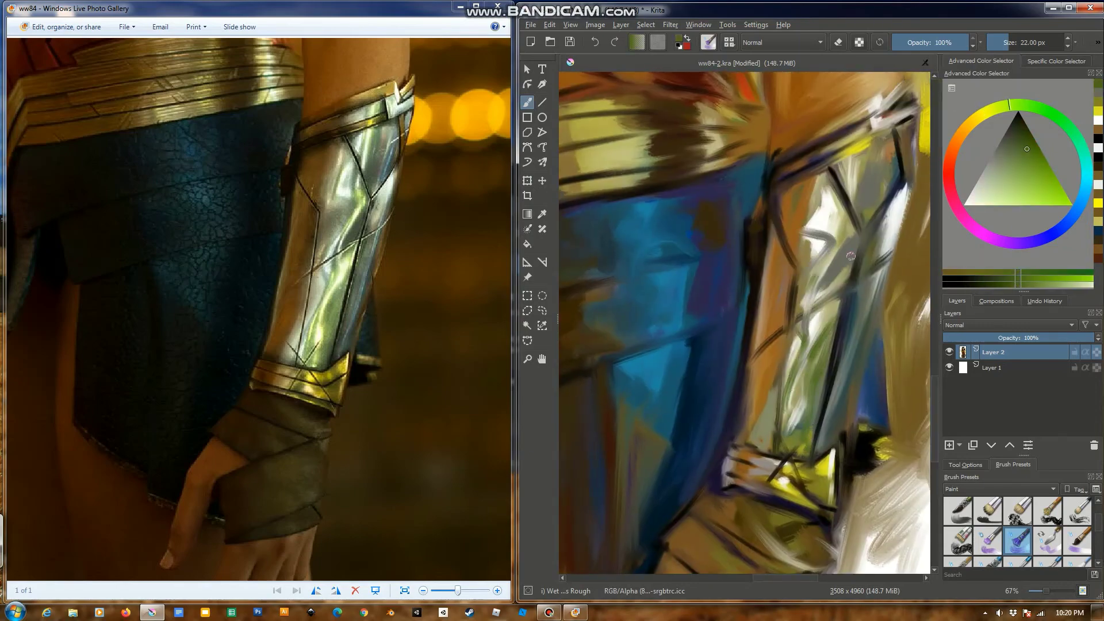
pyautogui.moveTo(850, 256)
pyautogui.mouseDown()
pyautogui.moveTo(854, 167)
pyautogui.moveTo(883, 169)
pyautogui.mouseUp()
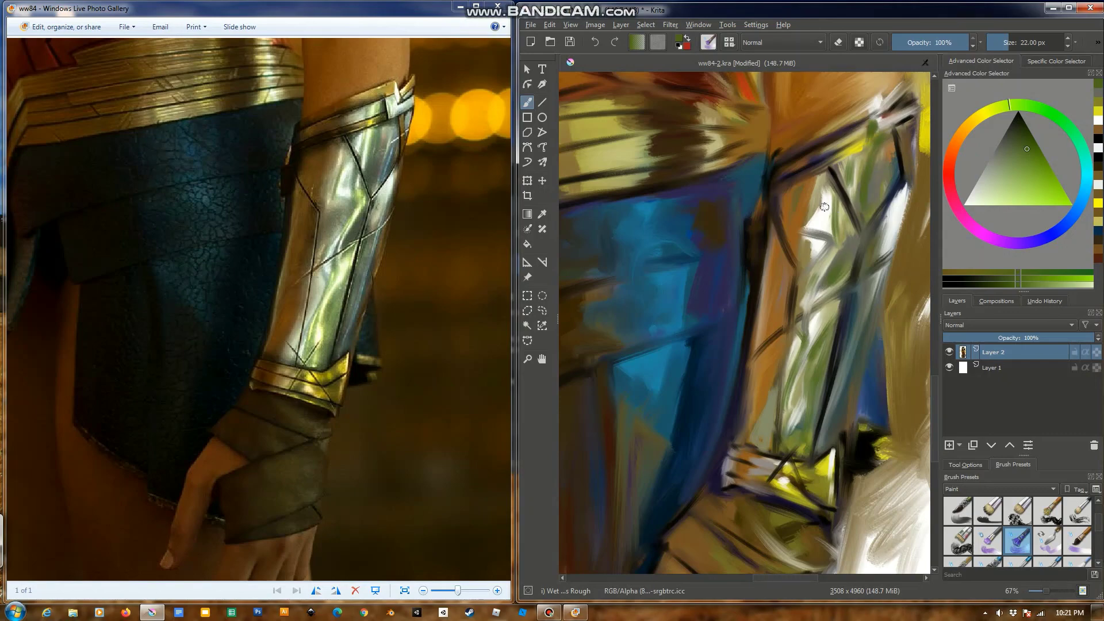
pyautogui.moveTo(824, 207); pyautogui.dragTo(799, 253)
# Add an orange-brown stroke near the bracer, then sample blue tones lower left
pyautogui.keyDown('ctrl'); pyautogui.click(813, 230); pyautogui.keyUp('ctrl')
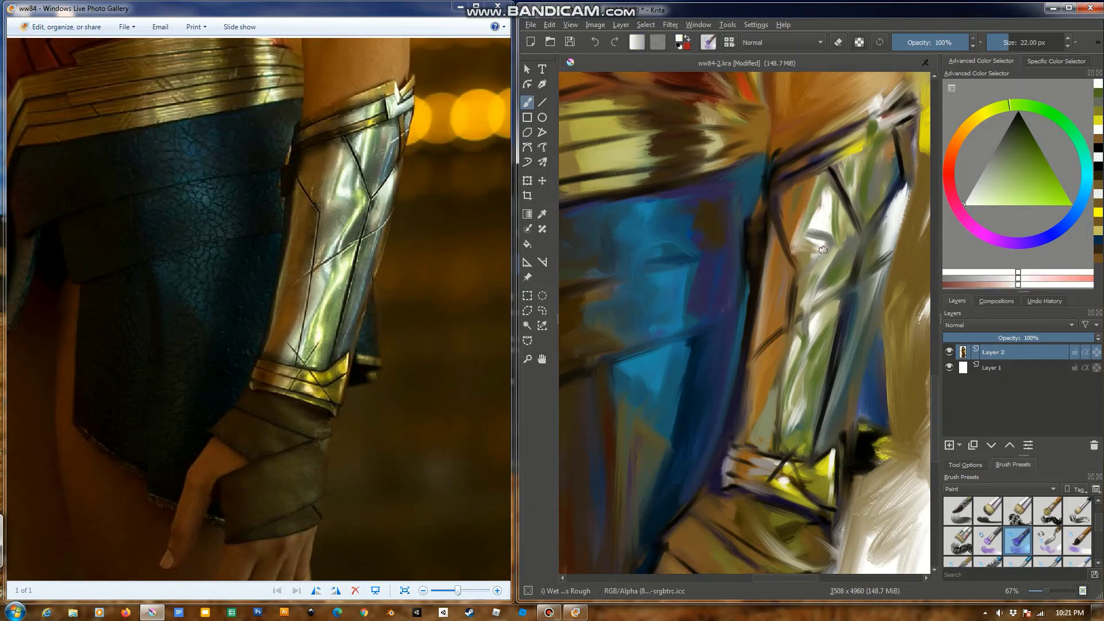
pyautogui.keyDown('ctrl'); pyautogui.click(746, 393); pyautogui.keyUp('ctrl')
pyautogui.moveTo(739, 379); pyautogui.dragTo(728, 477)
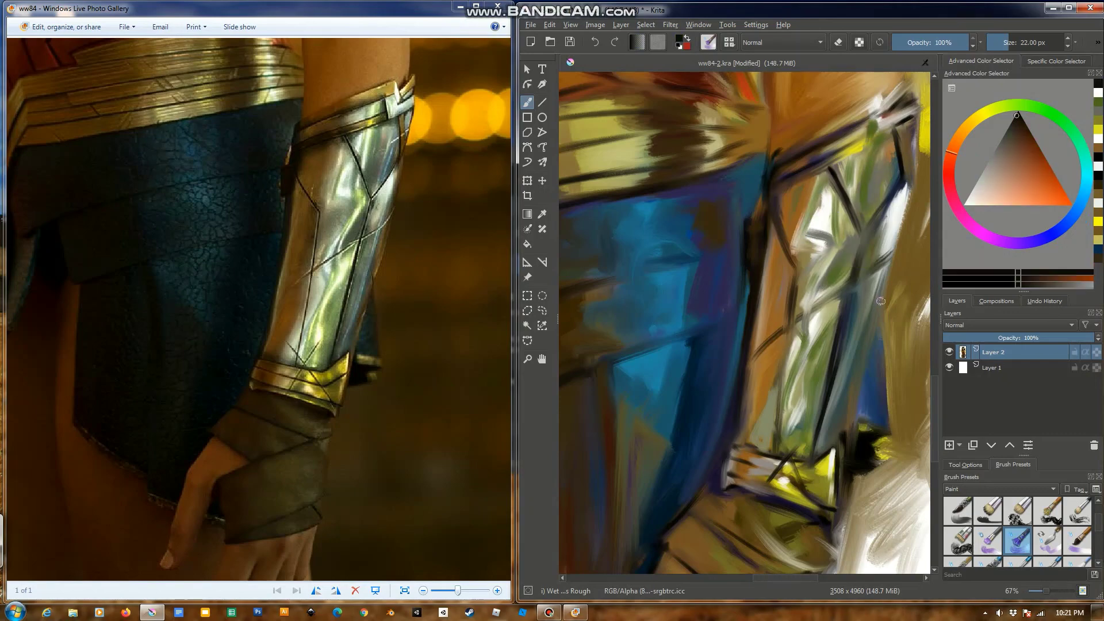
pyautogui.moveTo(776, 356); pyautogui.dragTo(728, 391)
pyautogui.moveTo(806, 506); pyautogui.dragTo(783, 575)
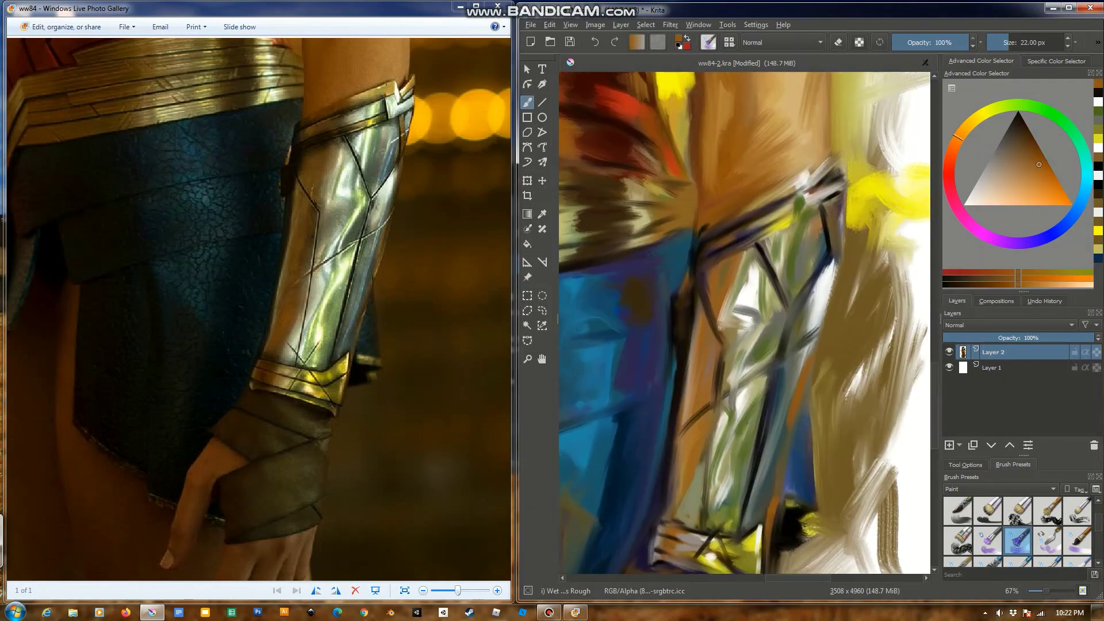
pyautogui.keyDown('ctrl'); pyautogui.click(601, 443); pyautogui.keyUp('ctrl')
pyautogui.keyDown('ctrl'); pyautogui.click(823, 340); pyautogui.keyUp('ctrl')
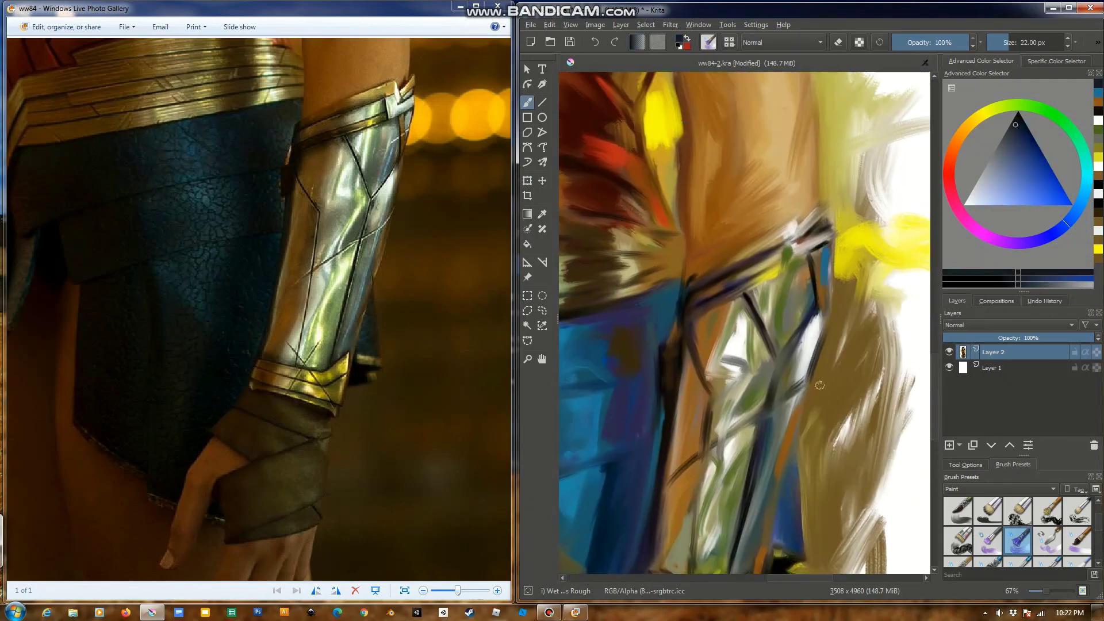
# Zoom out to check the whole figure, then zoom back into the torso
pyautogui.moveTo(824, 345); pyautogui.dragTo(835, 201)
pyautogui.scroll(-3, 781, 351)
pyautogui.scroll(-5, 748, 288)
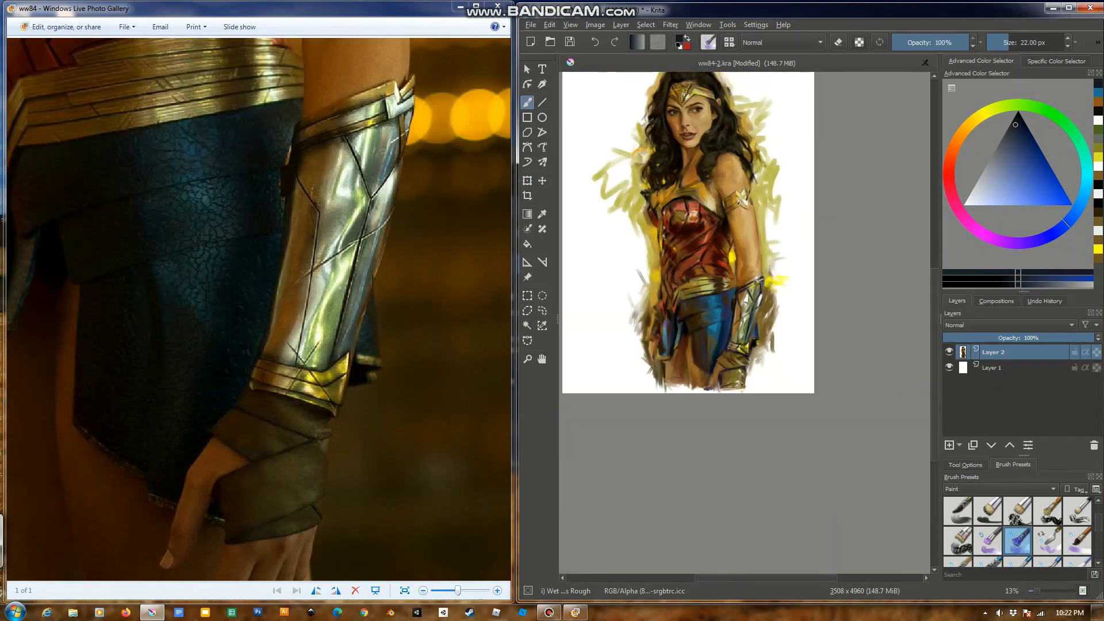
pyautogui.scroll(-5, 259, 311)
pyautogui.moveTo(684, 272); pyautogui.dragTo(733, 286)
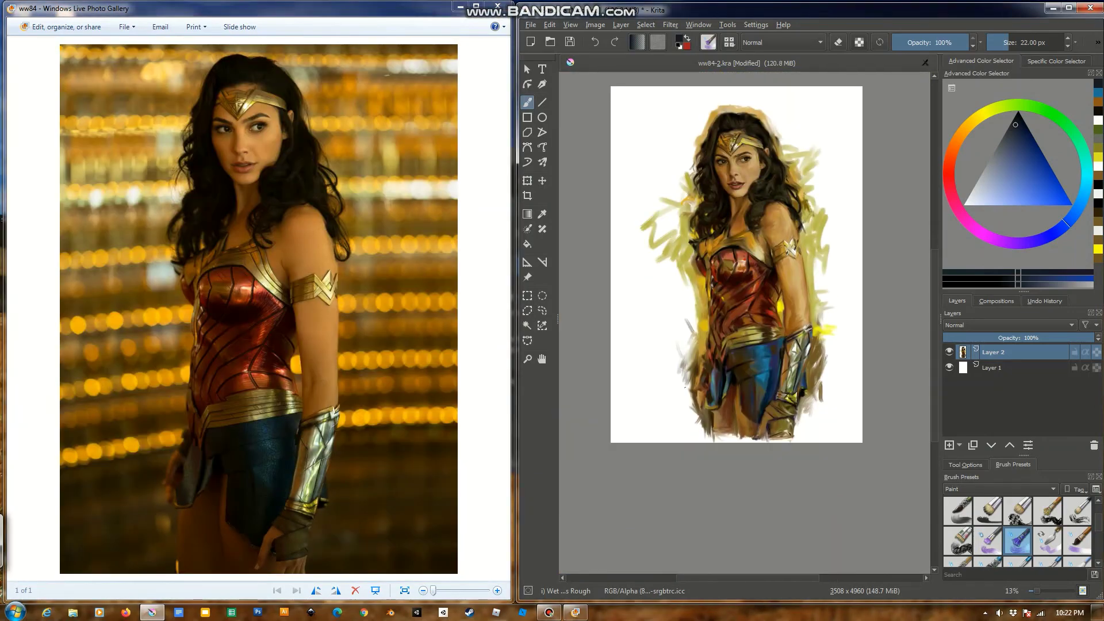
pyautogui.scroll(3, 743, 320)
pyautogui.scroll(2, 257, 310)
pyautogui.scroll(2, 257, 311)
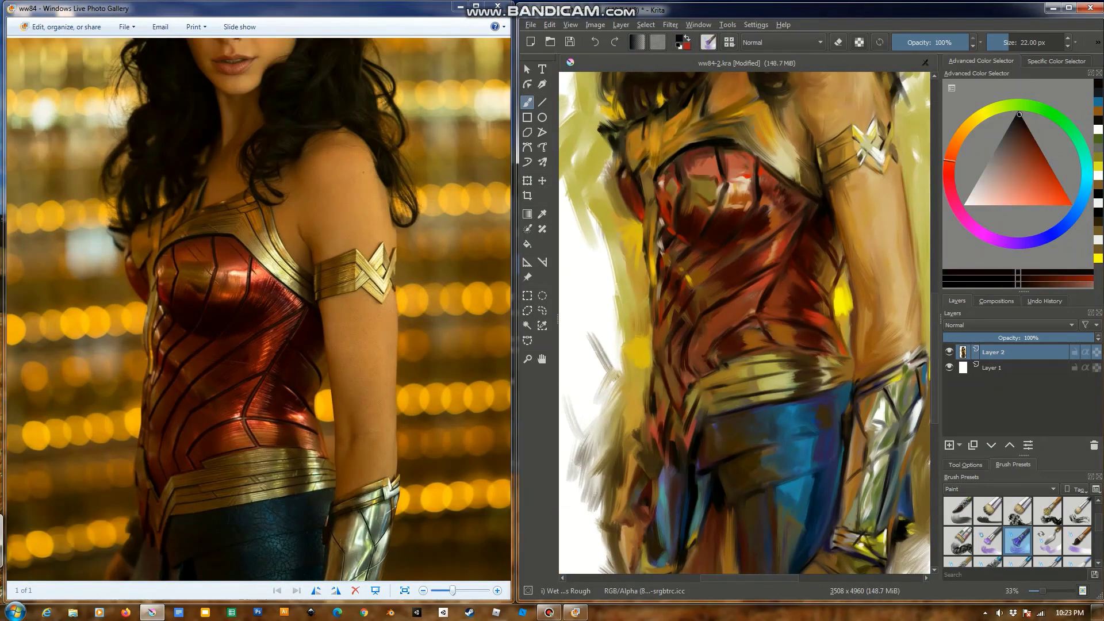
# Paint dark accent strokes on the shoulder and the red bodice
pyautogui.moveTo(785, 151); pyautogui.dragTo(776, 106)
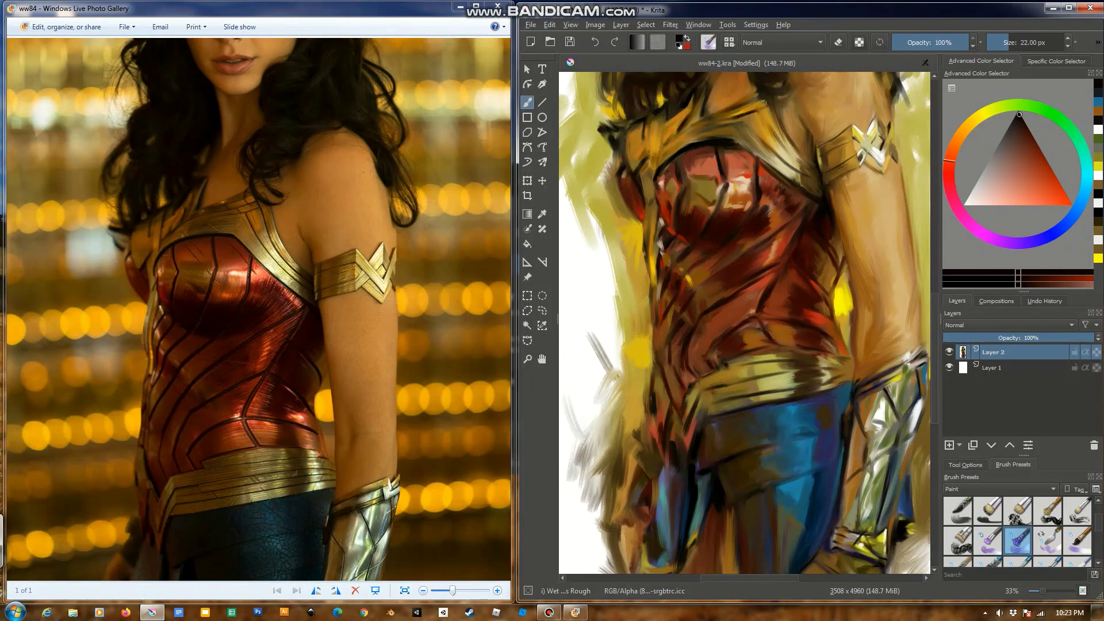
pyautogui.moveTo(764, 102); pyautogui.dragTo(744, 191)
pyautogui.moveTo(846, 124)
pyautogui.mouseDown()
pyautogui.moveTo(812, 162)
pyautogui.moveTo(943, 195)
pyautogui.mouseUp()
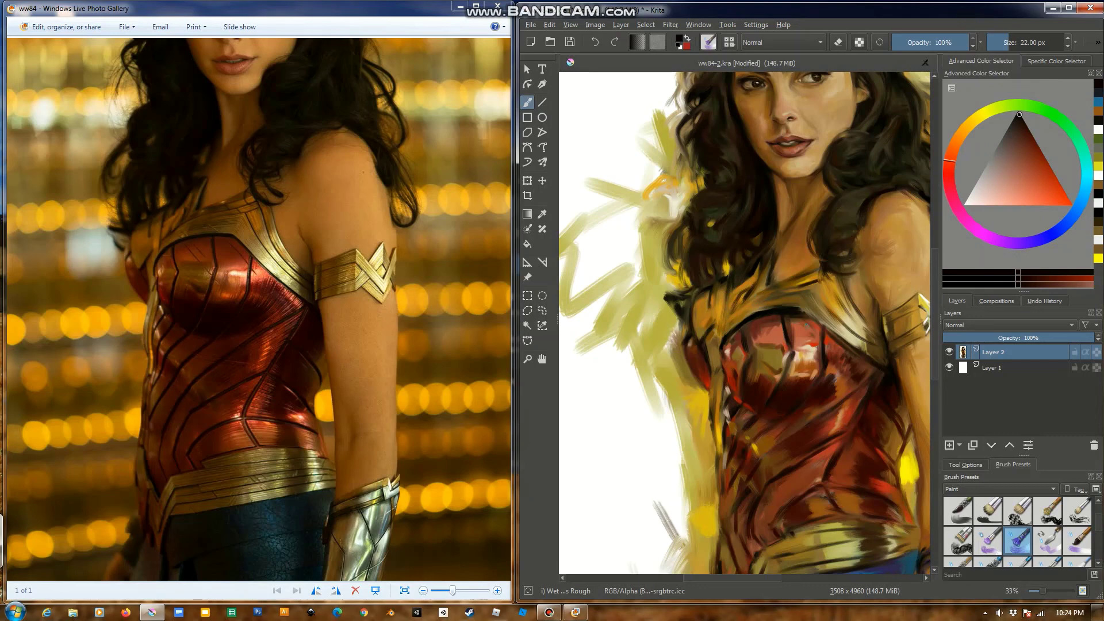
pyautogui.moveTo(730, 315); pyautogui.dragTo(762, 293)
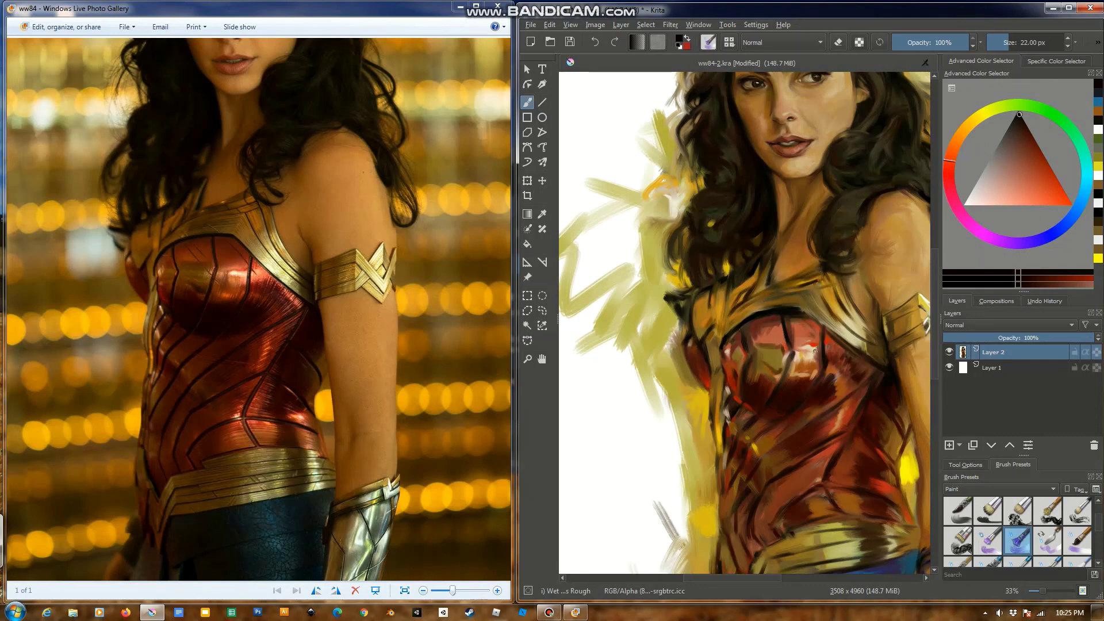
# Sample skin and light tan-gold colours while panning up toward the face and hair
pyautogui.keyDown('ctrl'); pyautogui.click(816, 352); pyautogui.keyUp('ctrl')
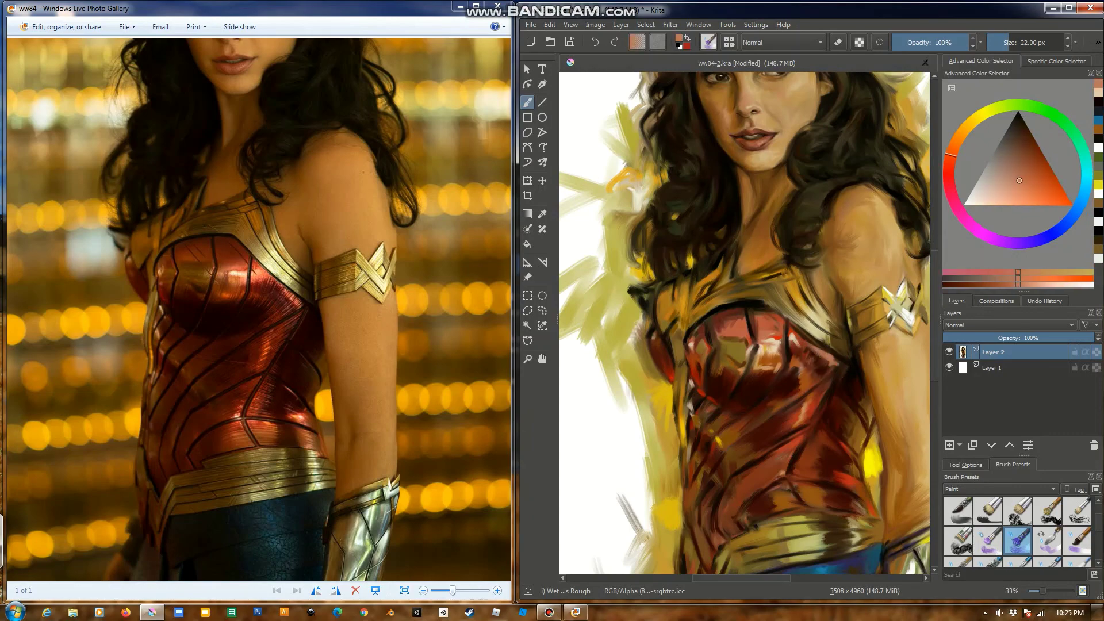
pyautogui.moveTo(840, 382); pyautogui.dragTo(842, 349)
pyautogui.keyDown('ctrl'); pyautogui.click(811, 278); pyautogui.keyUp('ctrl')
pyautogui.moveTo(795, 444)
pyautogui.mouseDown()
pyautogui.moveTo(817, 391)
pyautogui.moveTo(877, 393)
pyautogui.mouseUp()
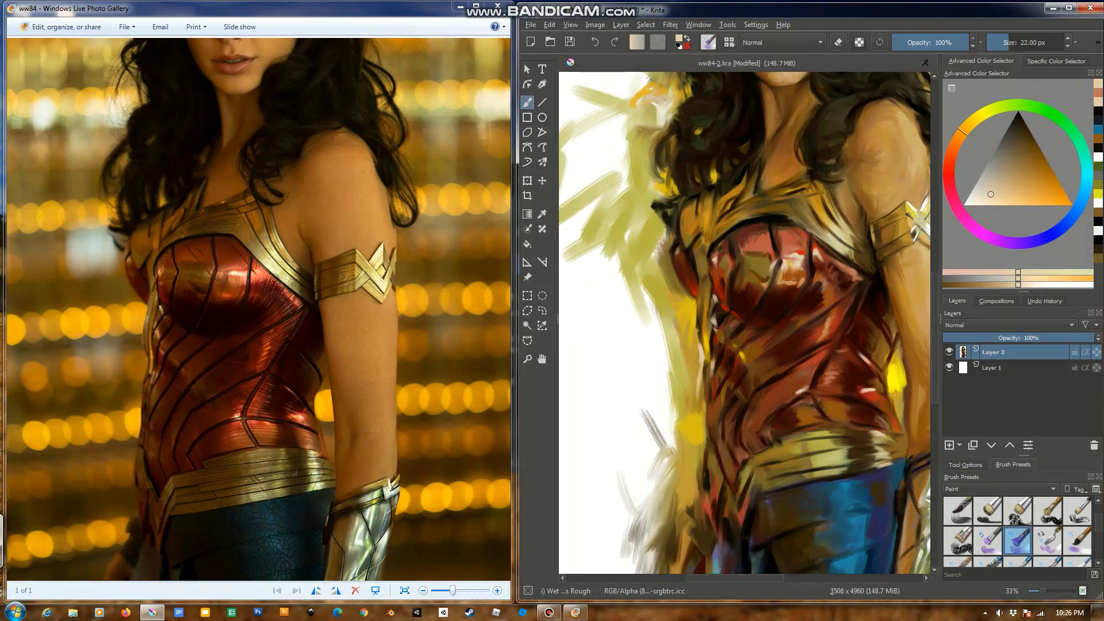
pyautogui.moveTo(769, 338); pyautogui.dragTo(763, 379)
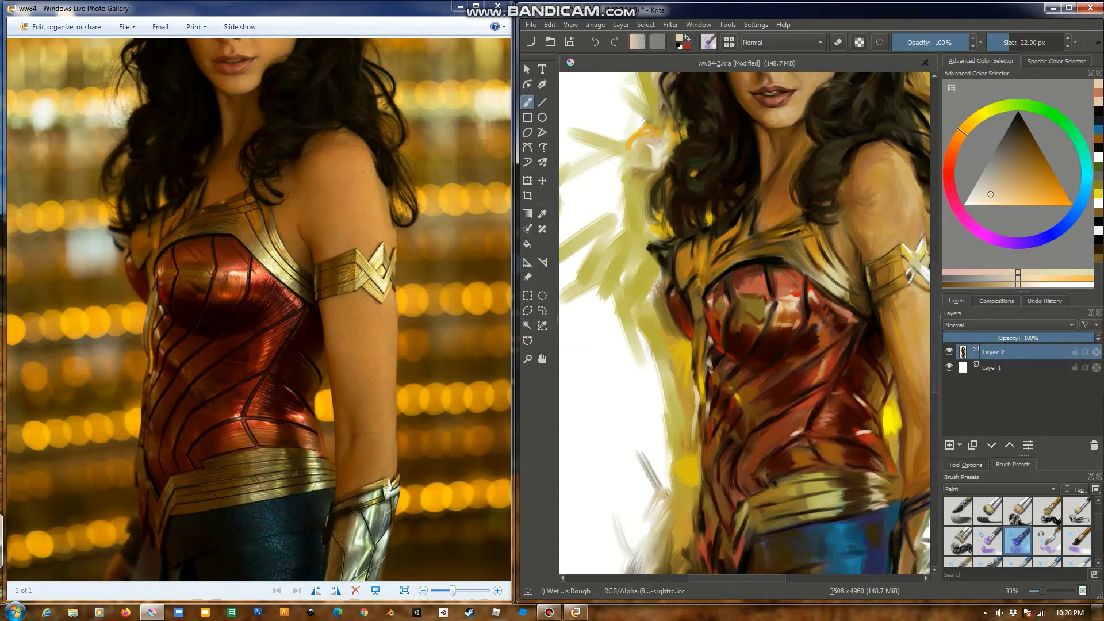